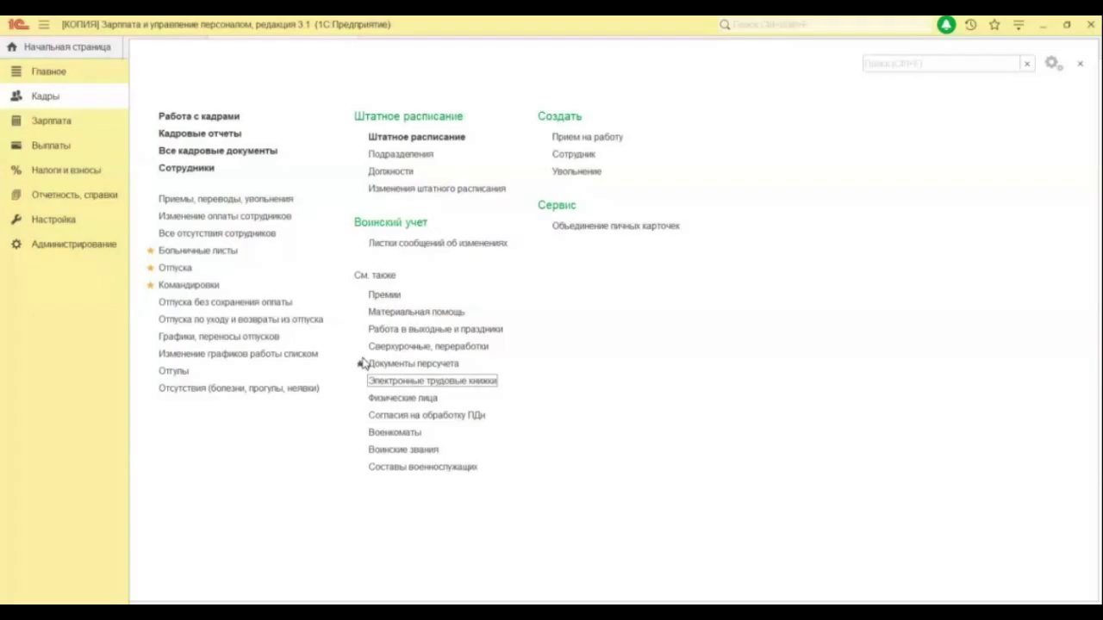
# - Open the Электронные трудовые книжки list in the personnel section and view the document types available for creation
pyautogui.click(453, 386)
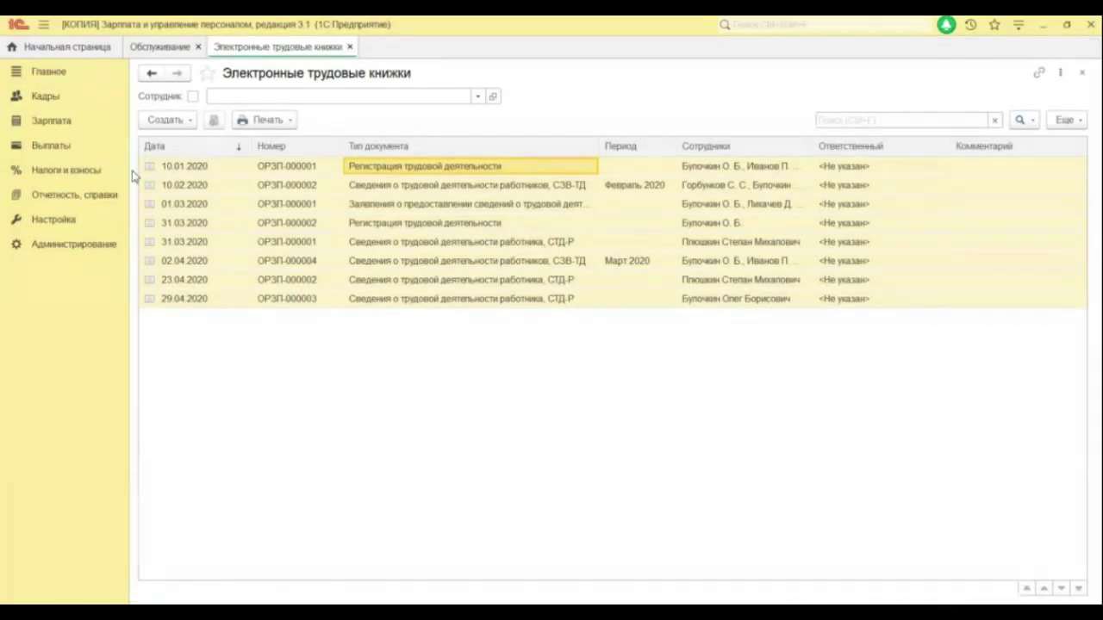
pyautogui.click(54, 125)
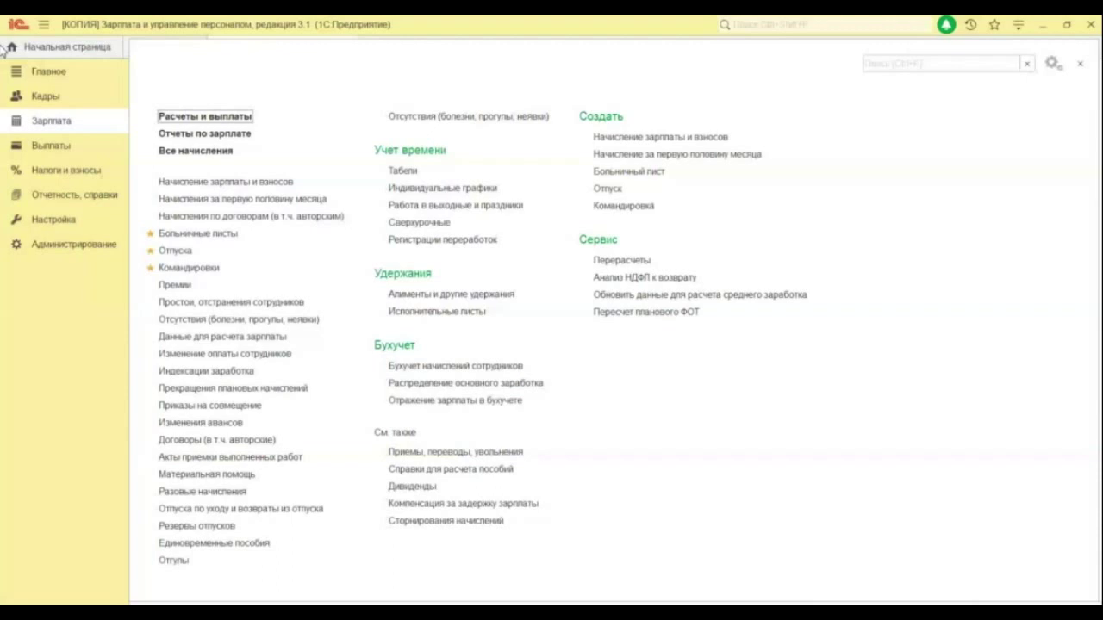
pyautogui.click(54, 201)
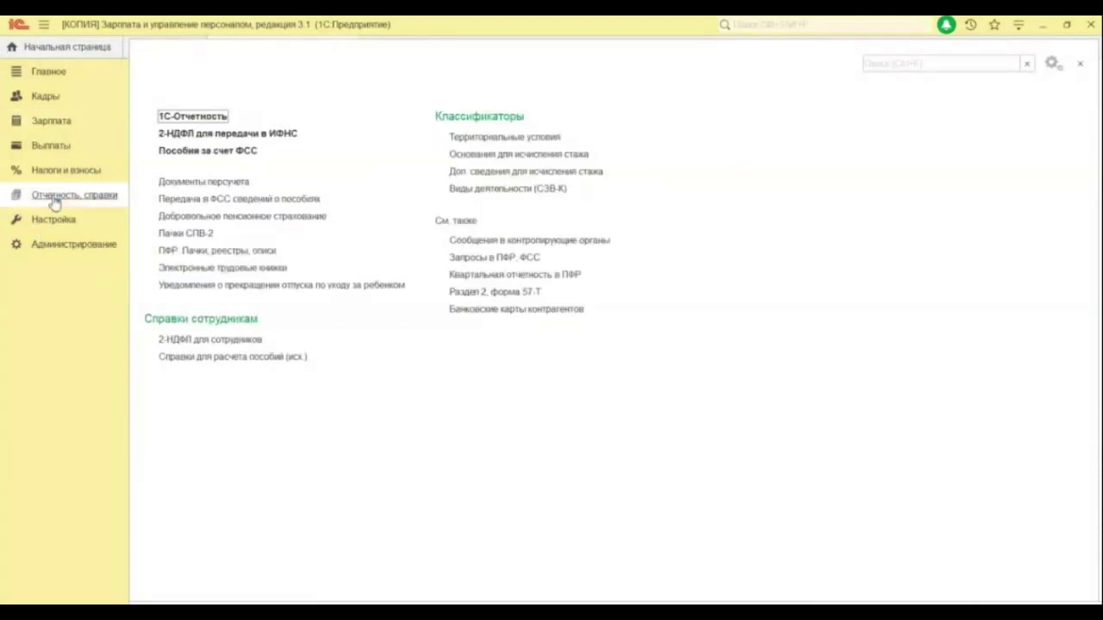
pyautogui.click(76, 93)
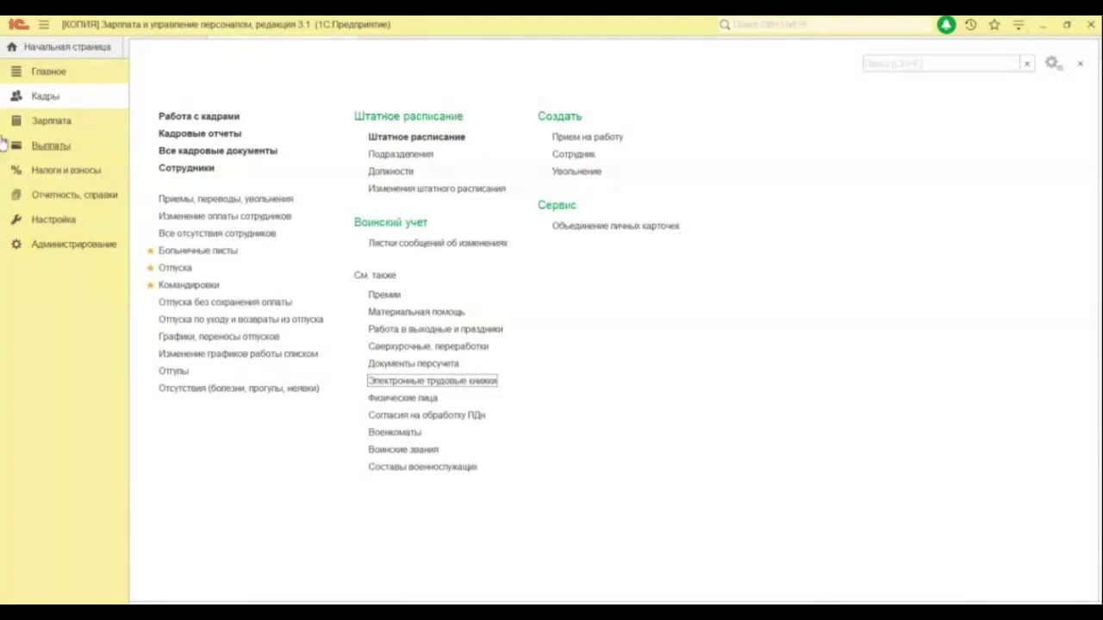
pyautogui.click(431, 381)
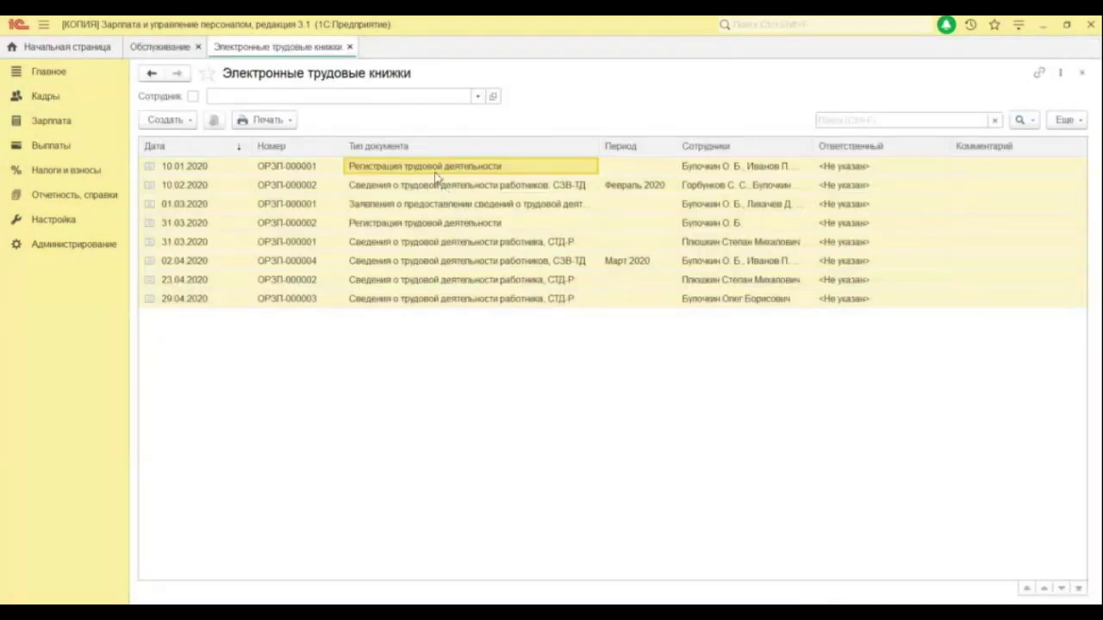
pyautogui.click(169, 122)
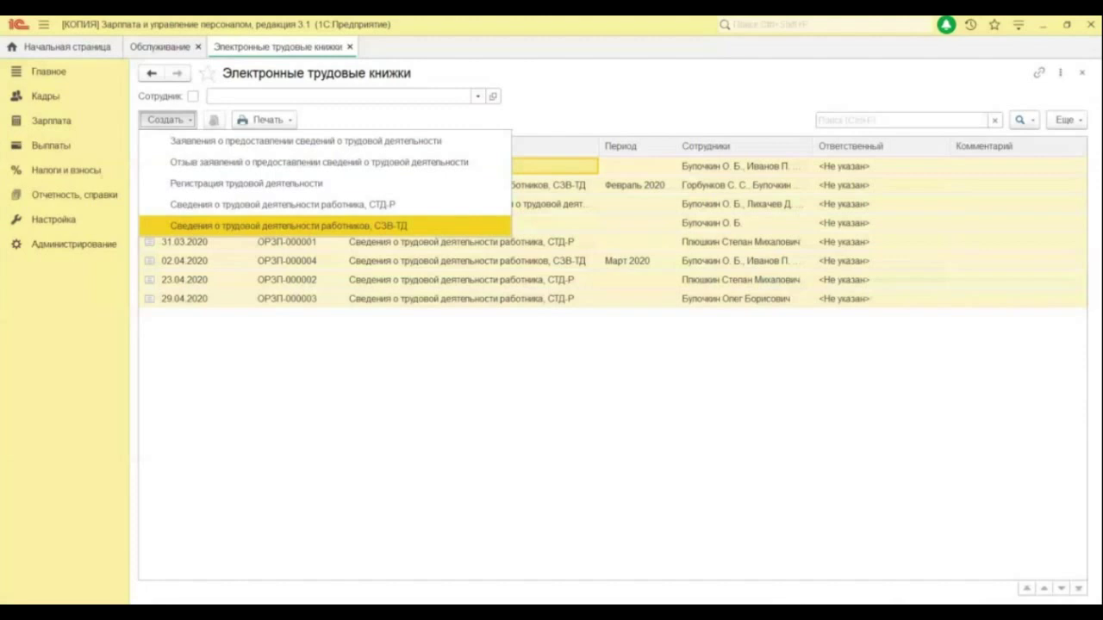
pyautogui.click(412, 515)
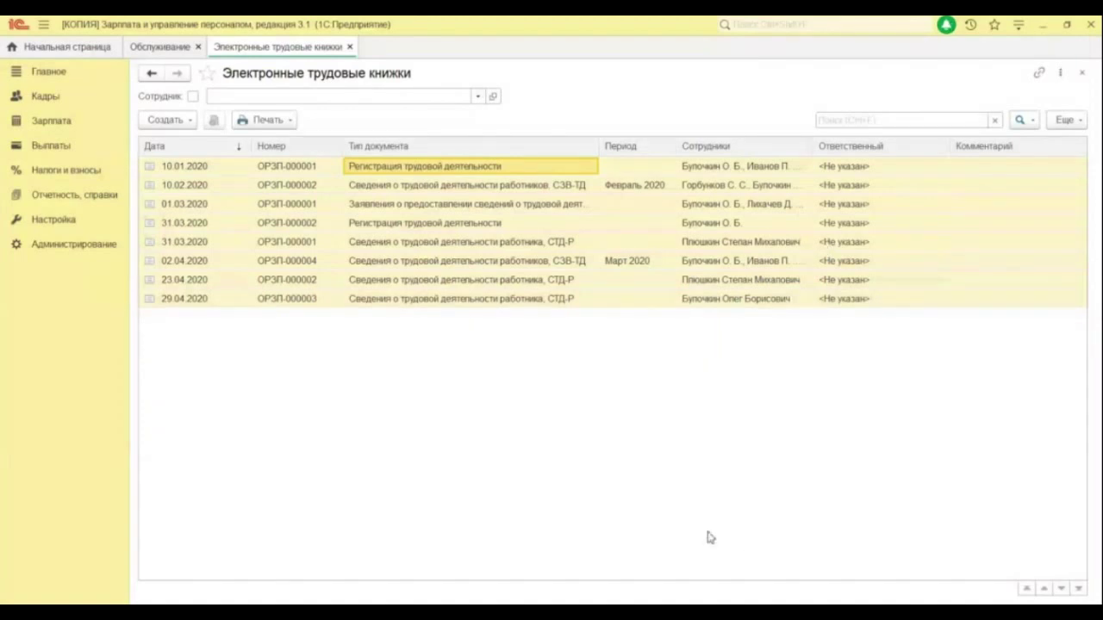
# - Create a Регистрация трудовой деятельности document and fill it with pre-2020 data in portions of 100 employees
pyautogui.click(166, 120)
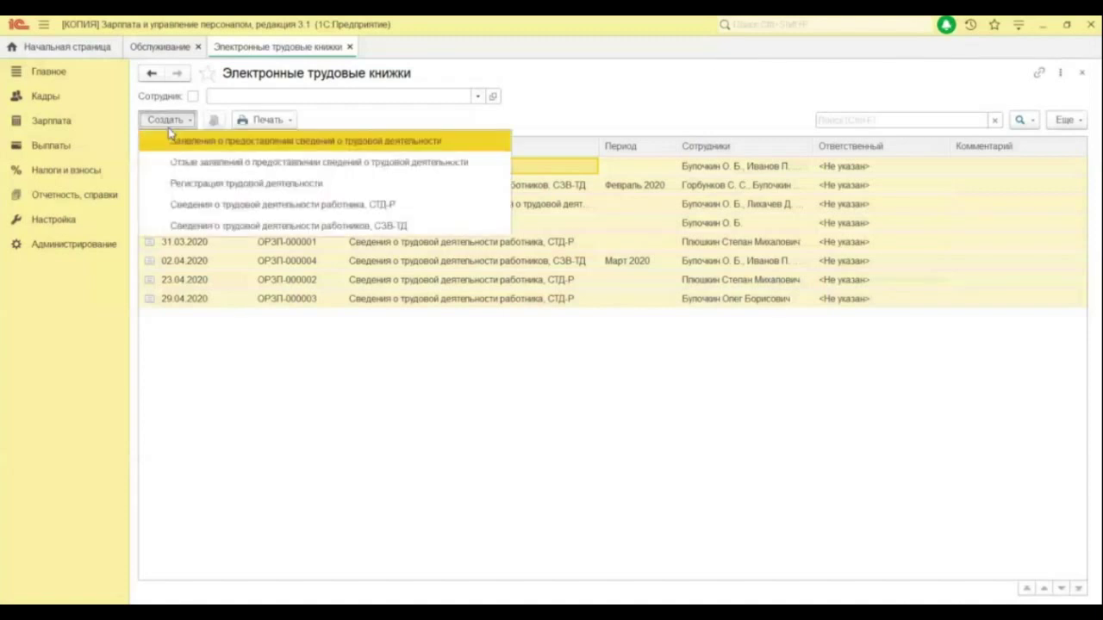
pyautogui.click(195, 184)
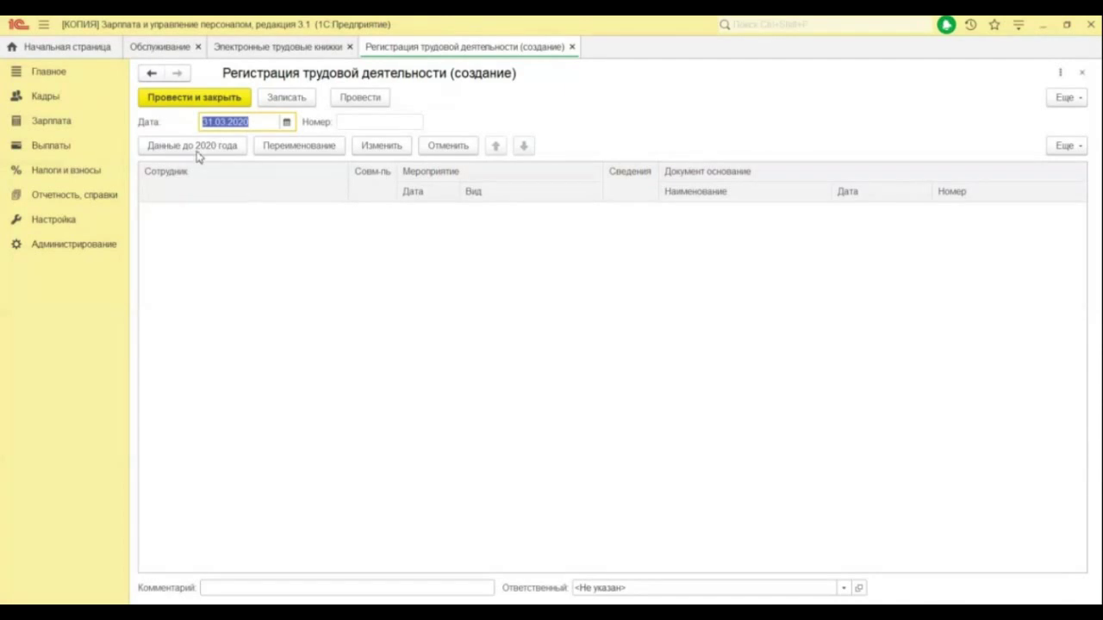
pyautogui.click(221, 148)
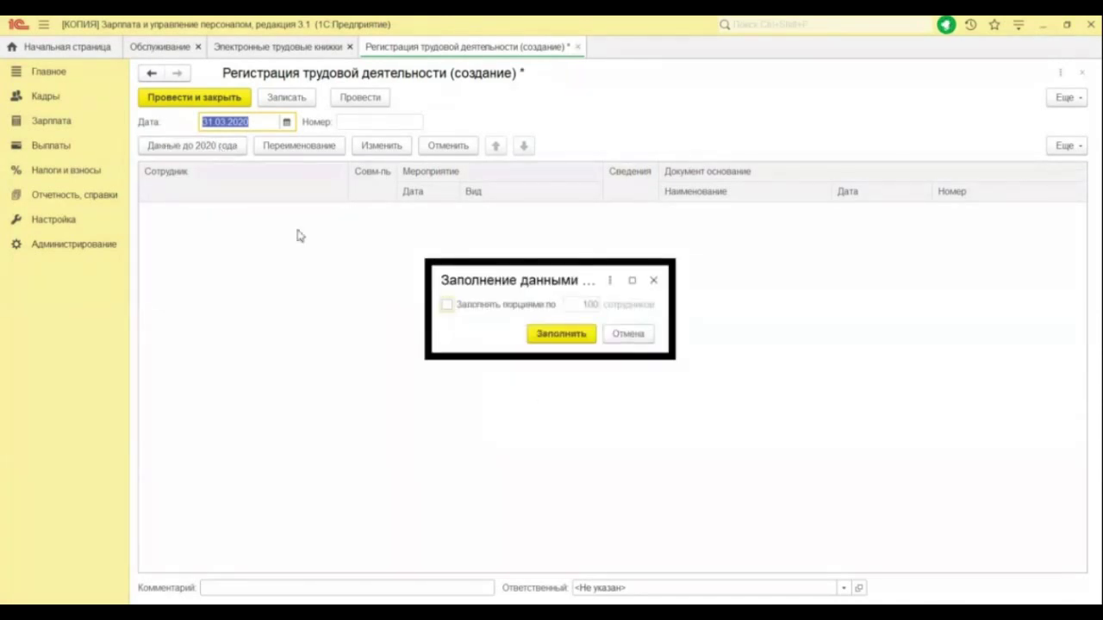
pyautogui.click(446, 305)
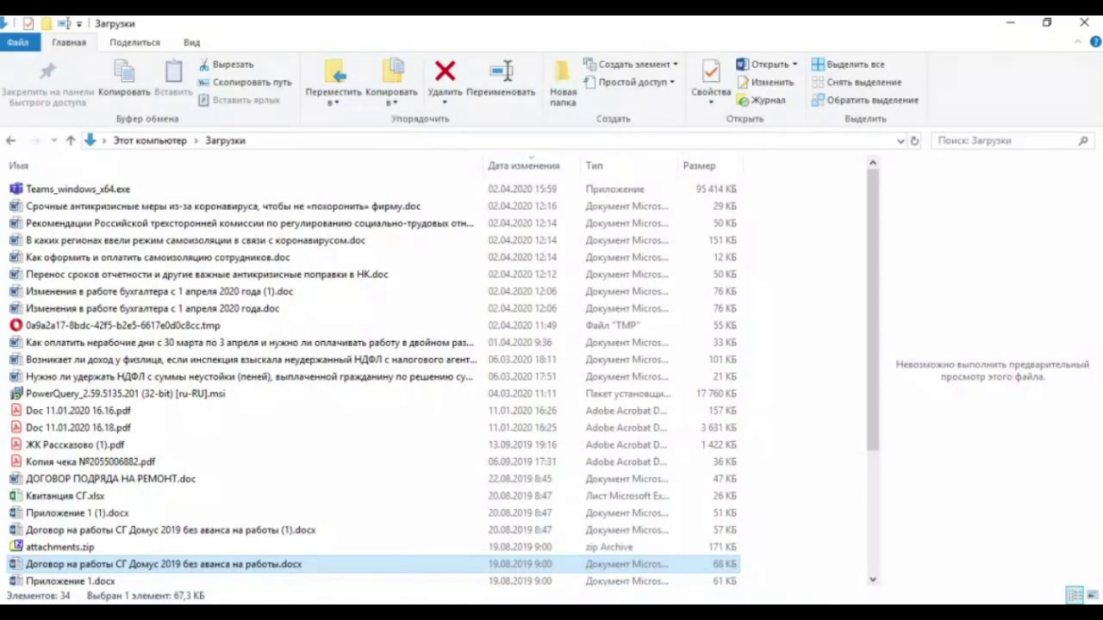
pyautogui.doubleClick(508, 564)
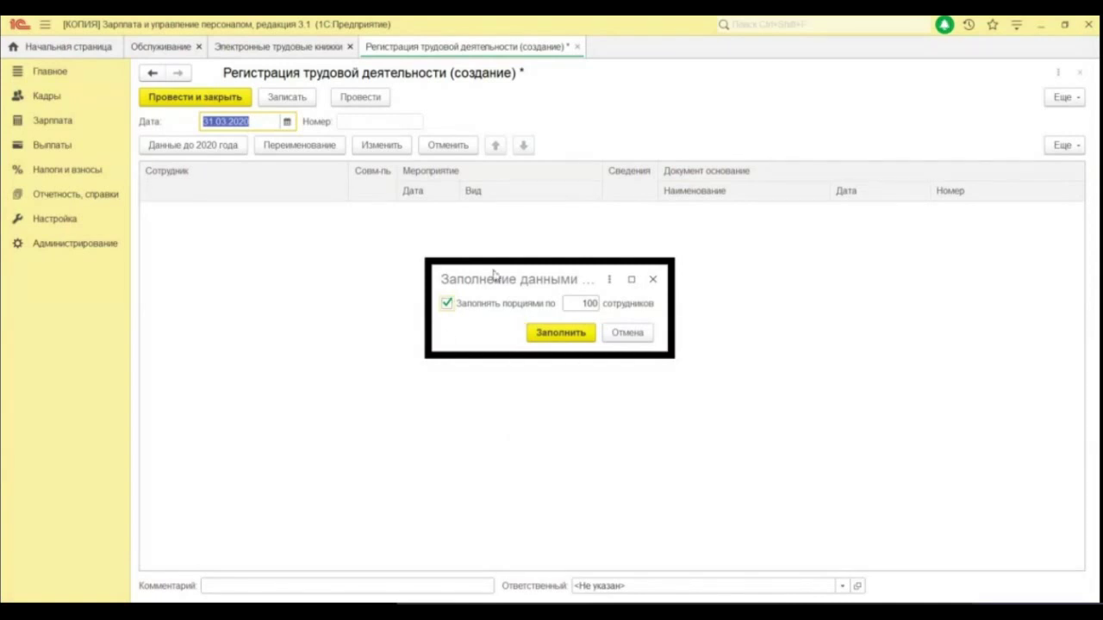
pyautogui.click(566, 338)
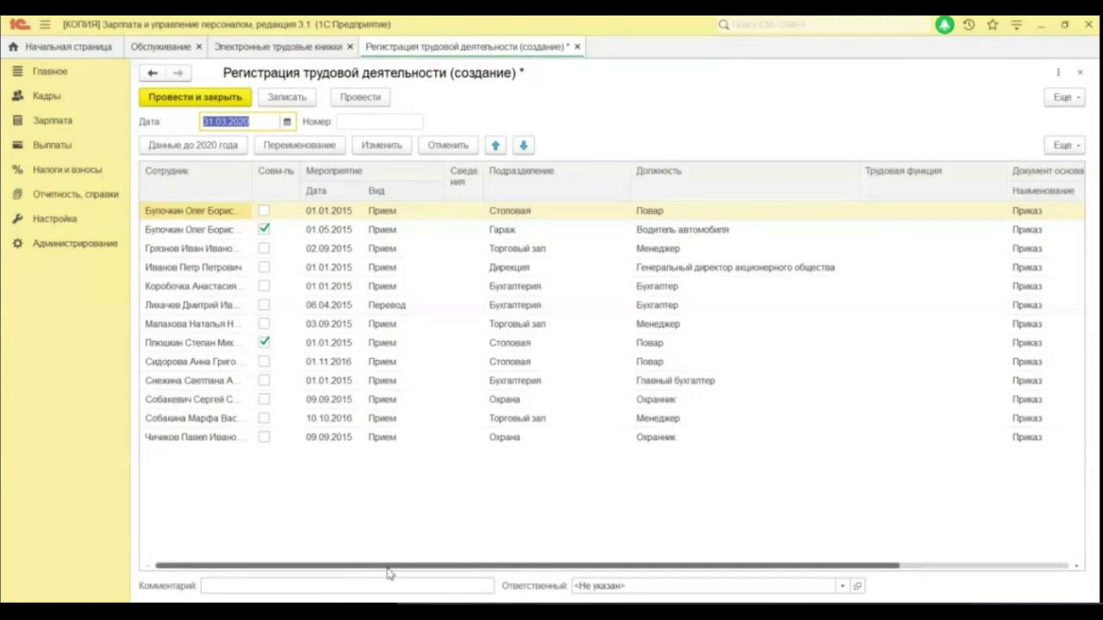
# - Review all columns of the filled registration rows and close the new document without saving
pyautogui.hscroll(3, 388, 569)
pyautogui.hscroll(-3, 449, 582)
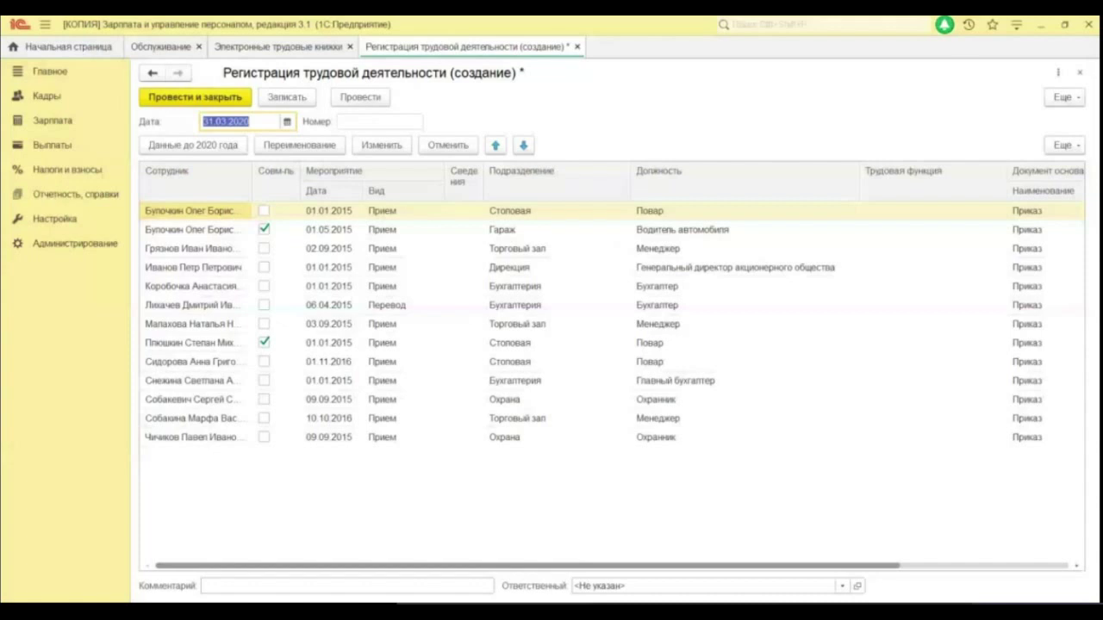
pyautogui.click(578, 48)
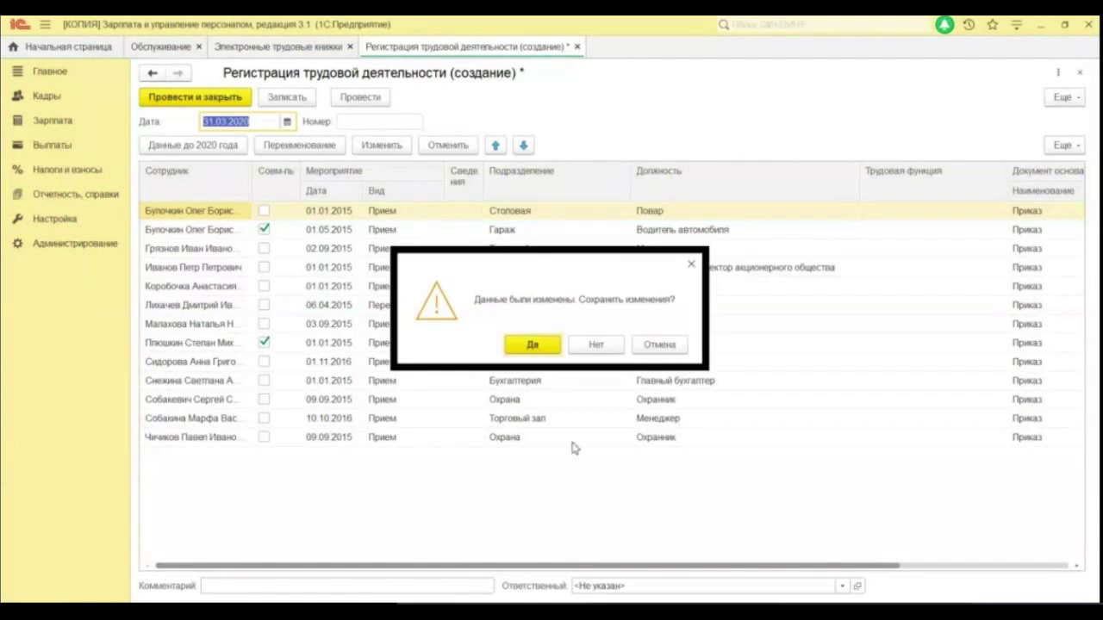
pyautogui.click(598, 345)
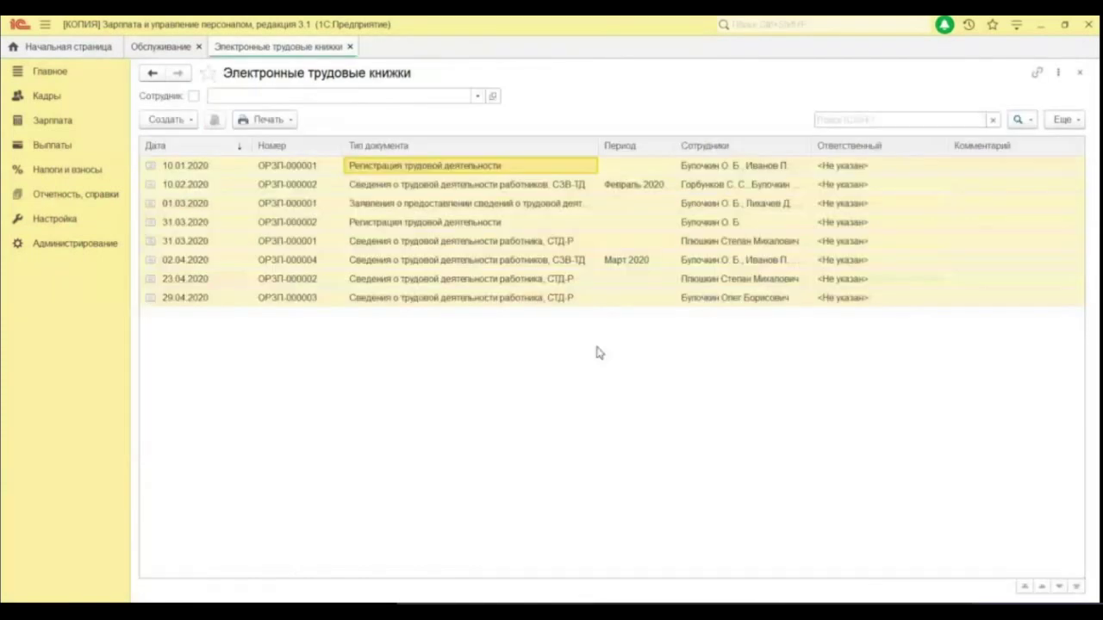
# - Open the existing Регистрация трудовой деятельности document dated 10.01.2020, post it and close it
pyautogui.doubleClick(490, 166)
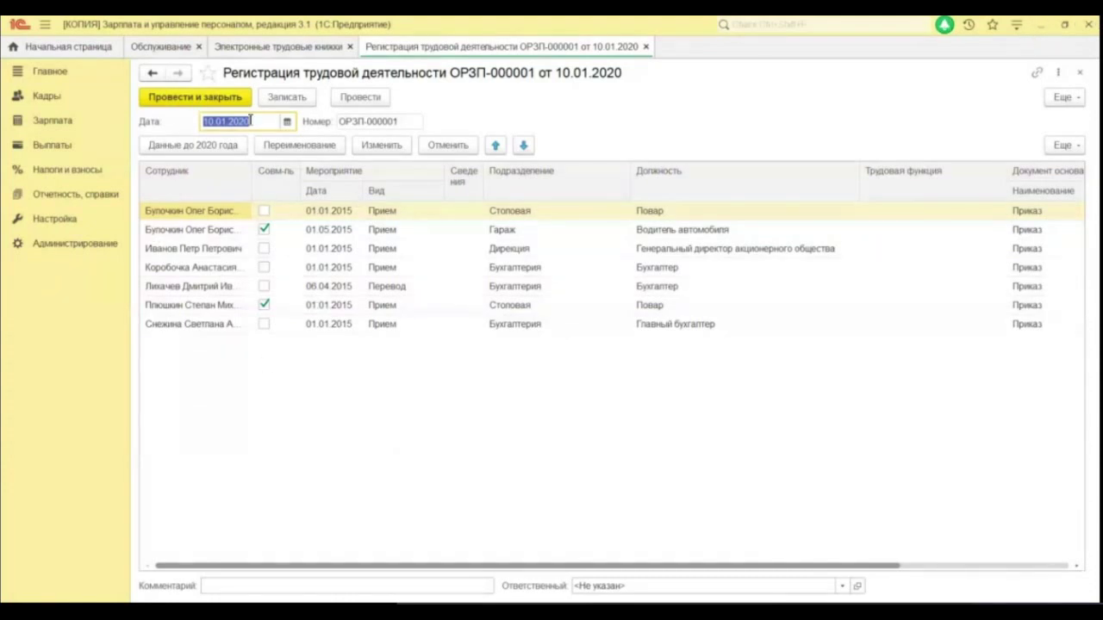
pyautogui.click(219, 99)
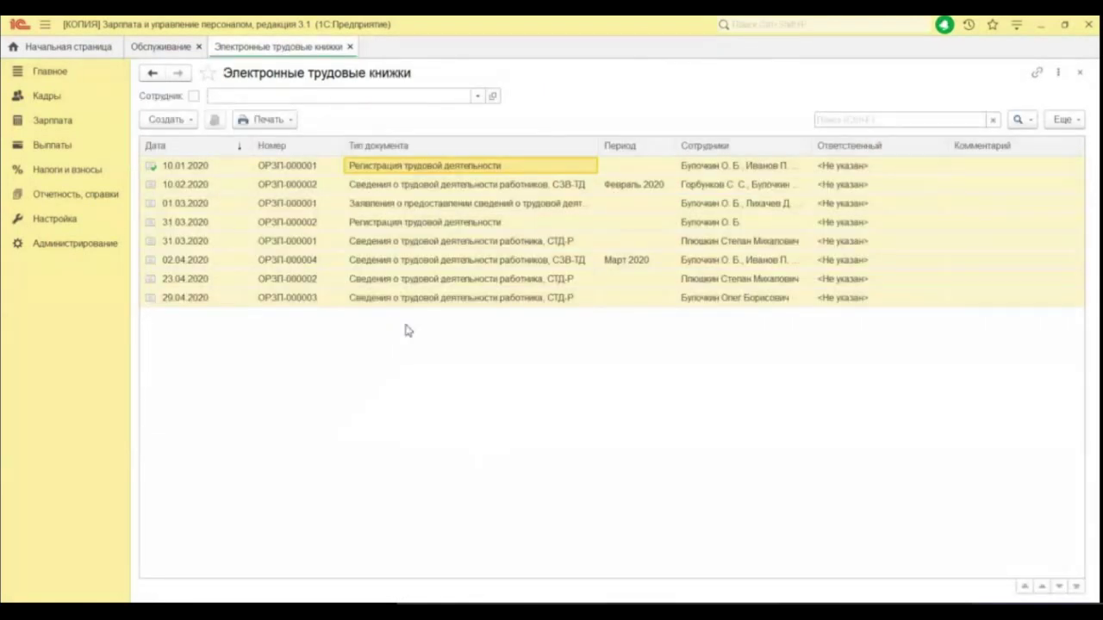
# - Open the СЗВ-ТД report for February 2020 and clear its Пачка принята в ПФР flag to allow editing
pyautogui.click(409, 187)
pyautogui.doubleClick(409, 186)
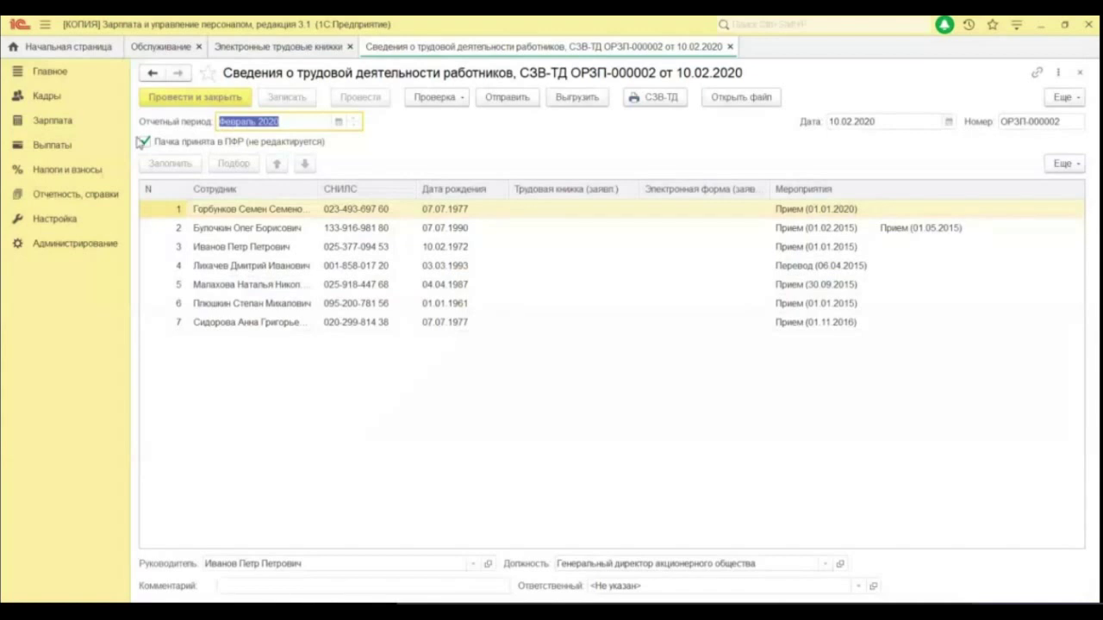
pyautogui.click(145, 141)
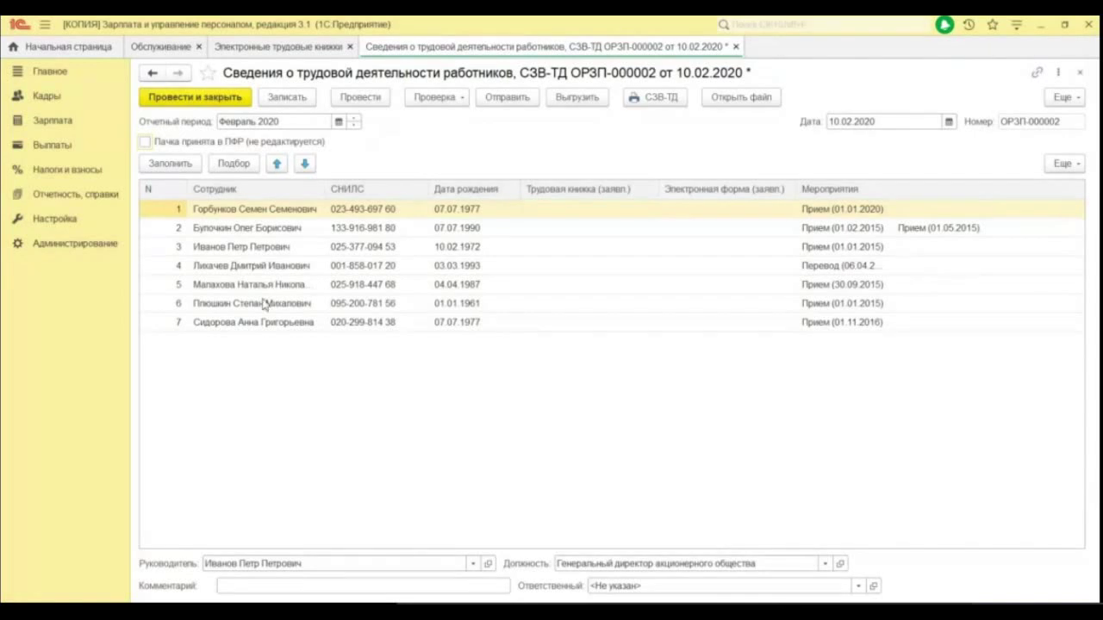
# - Compare the two hire events dated 01.02.2015 and 01.05.2015 of the employee in row 2
pyautogui.click(788, 231)
pyautogui.click(926, 231)
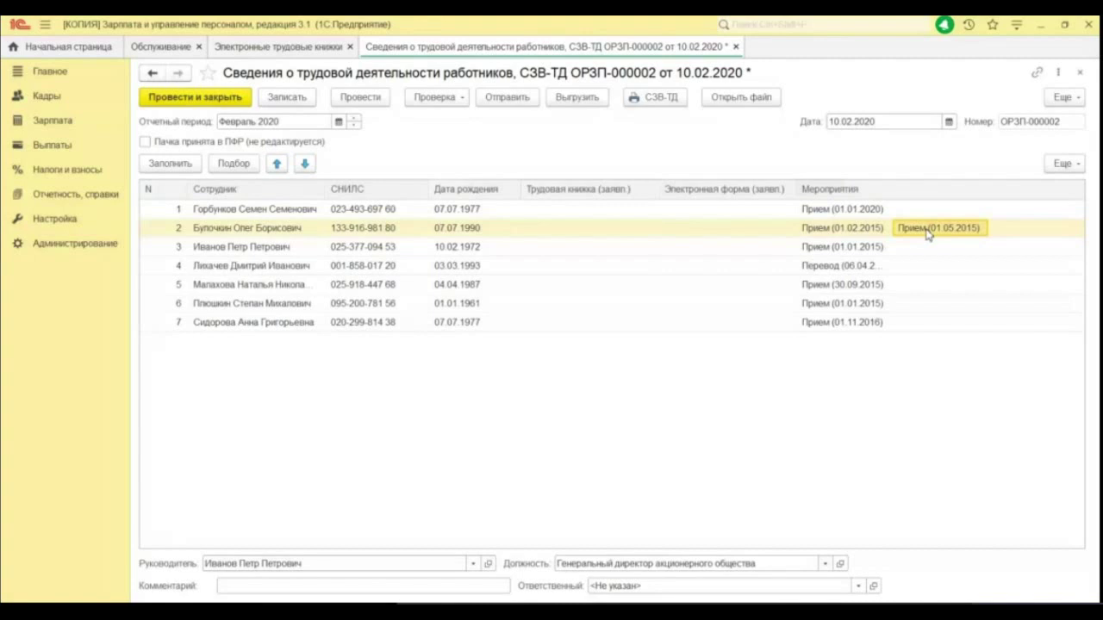
pyautogui.click(830, 233)
pyautogui.click(937, 234)
pyautogui.click(825, 229)
pyautogui.click(950, 233)
pyautogui.click(838, 231)
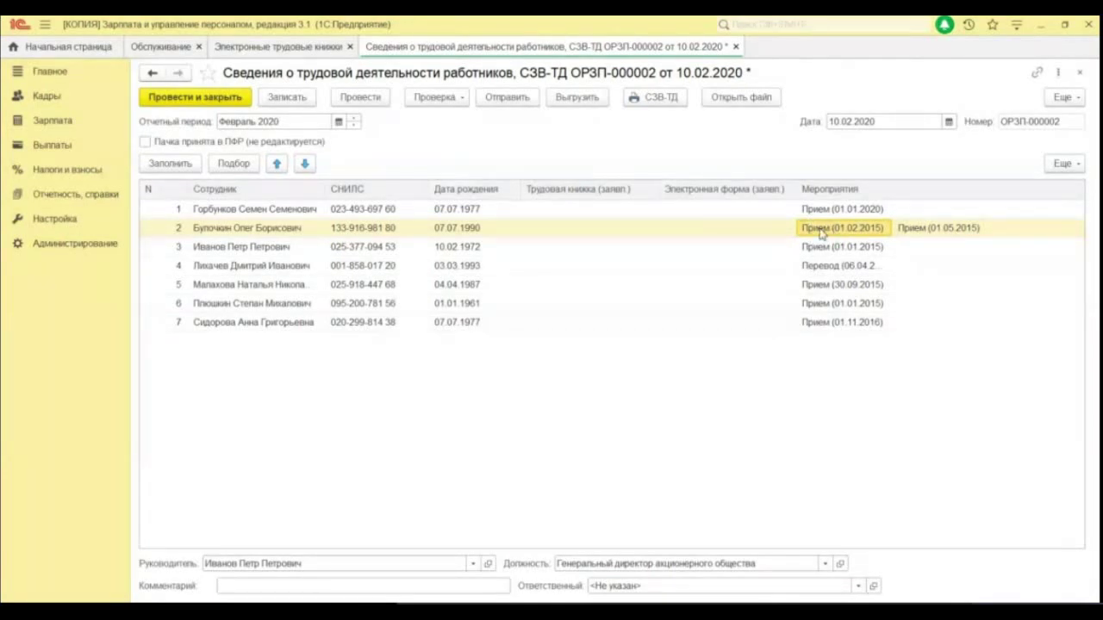
pyautogui.click(948, 235)
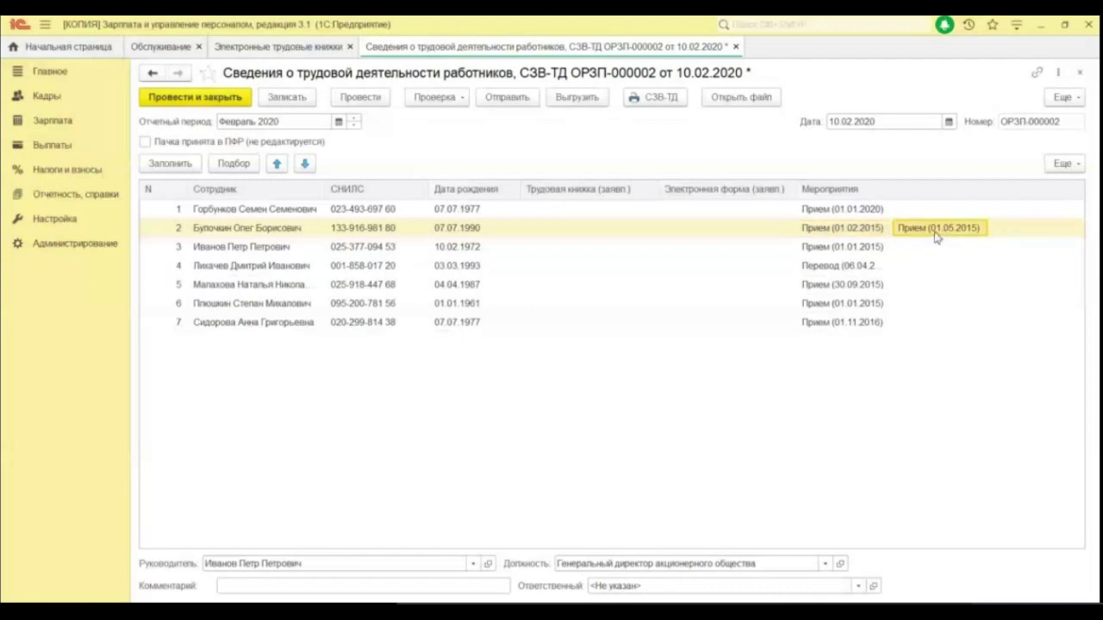
# - Try to post the report and produce the СЗВ-ТД print form, dismiss the messages, and close the report without saving
pyautogui.click(658, 100)
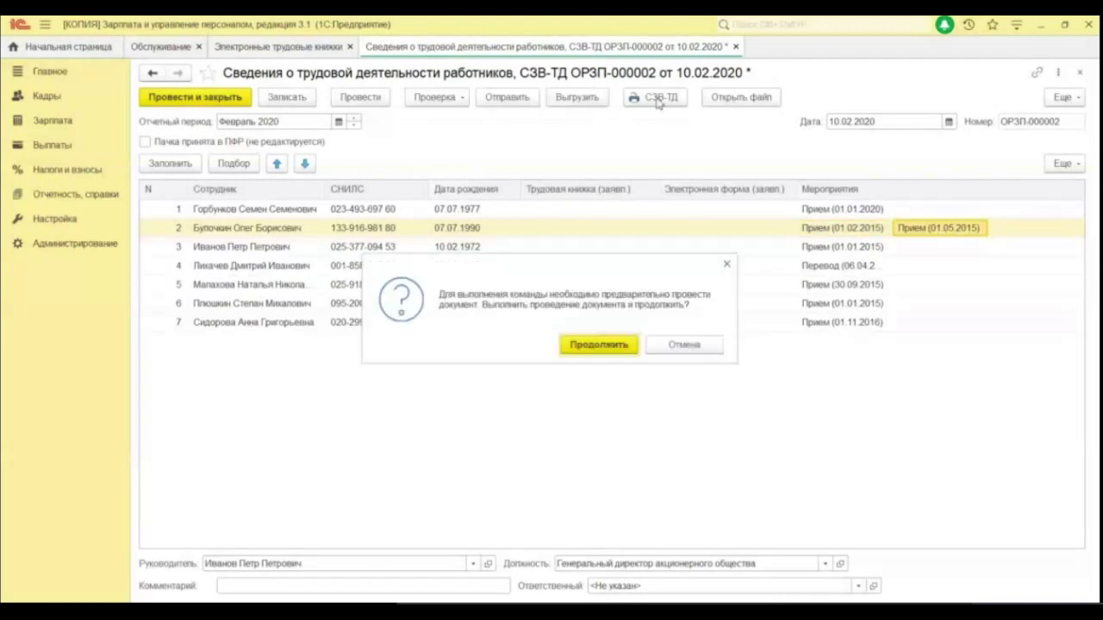
pyautogui.click(598, 345)
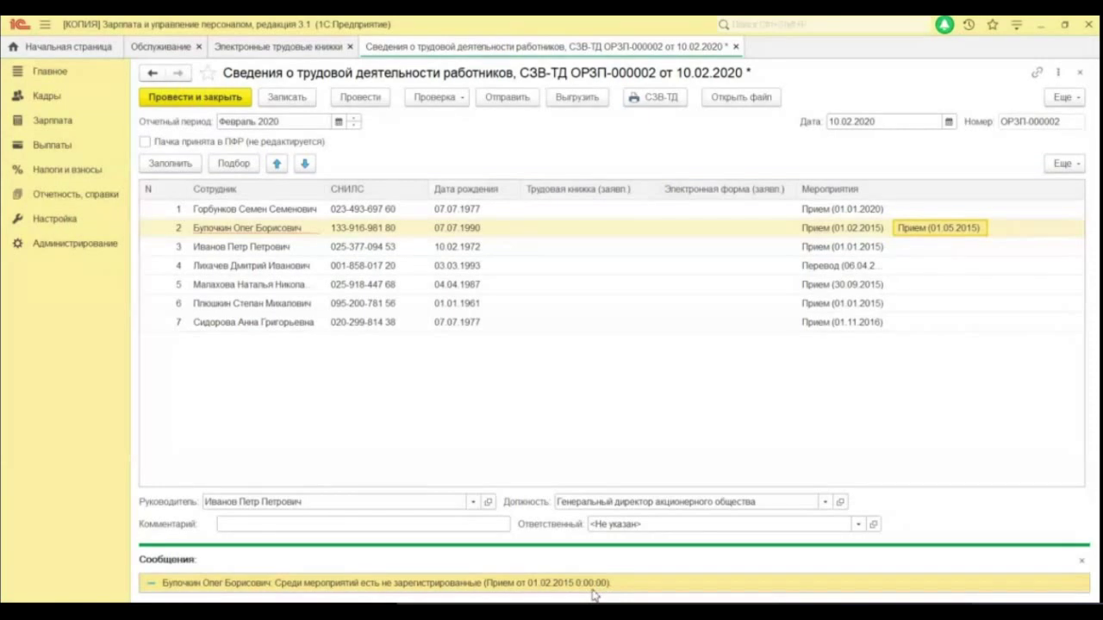
pyautogui.click(1080, 560)
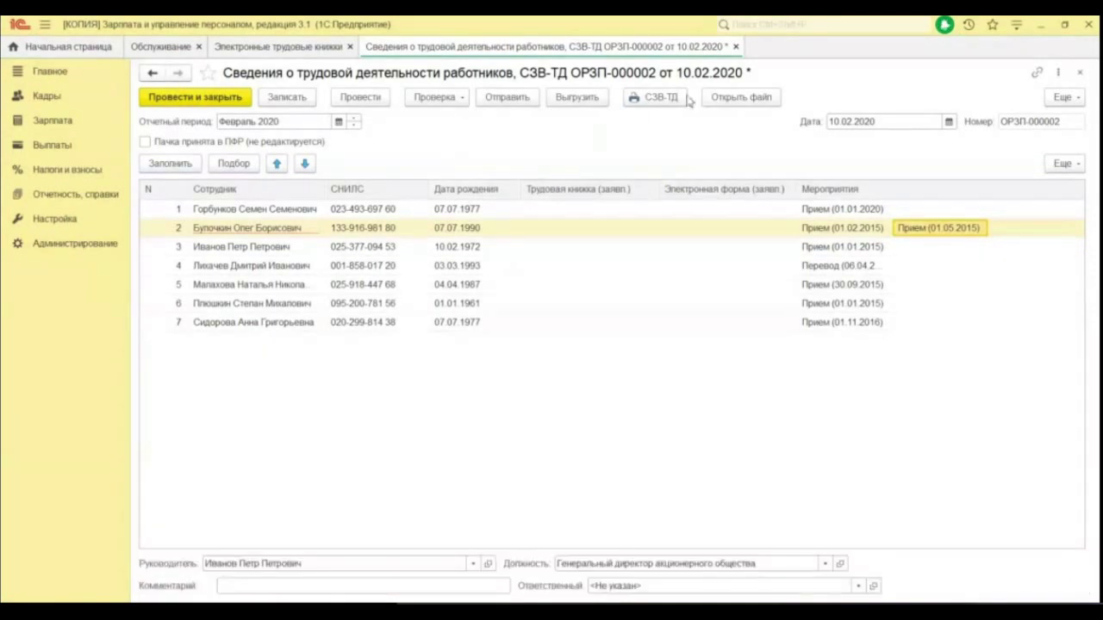
pyautogui.click(735, 46)
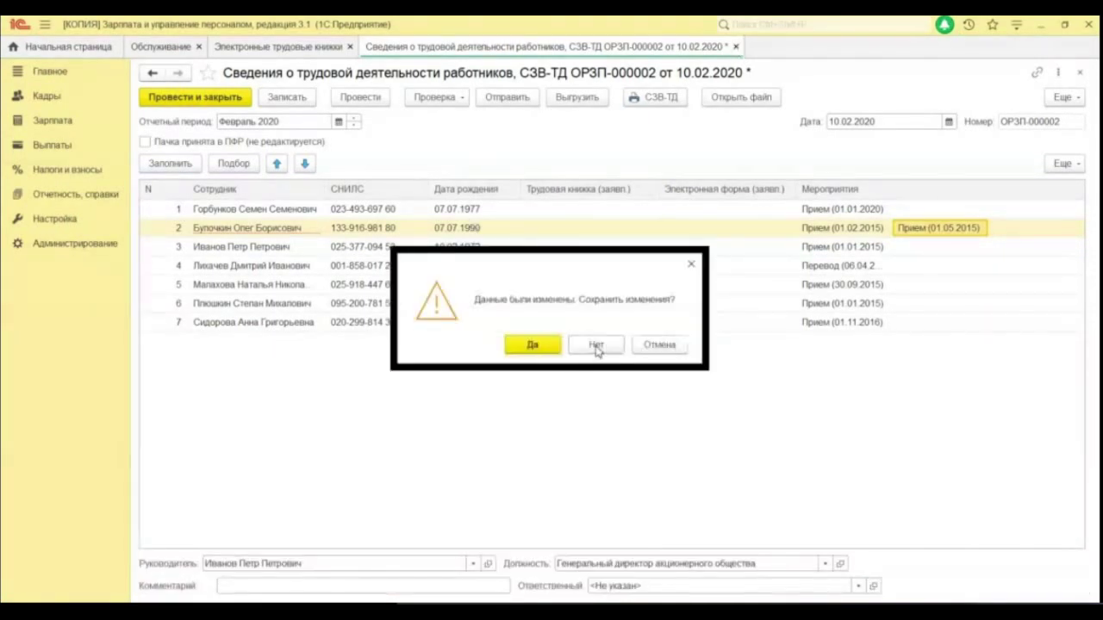
pyautogui.click(596, 347)
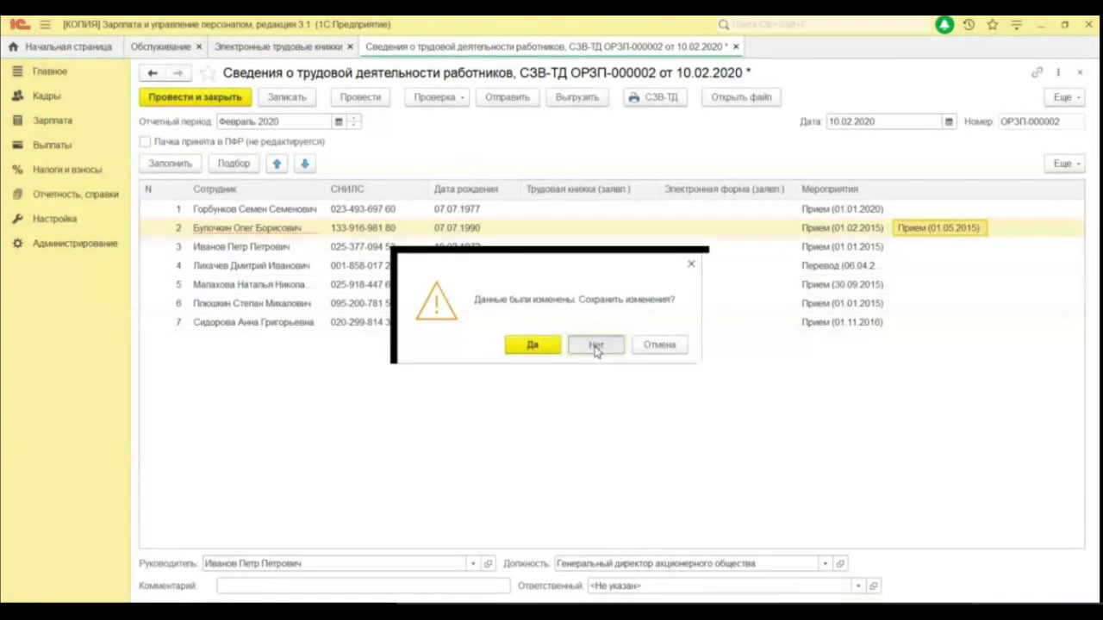
# - Reopen the February 2020 СЗВ-ТД report, clear Пачка принята в ПФР, and select the 01.02.2015 hire event in row 2
pyautogui.doubleClick(457, 188)
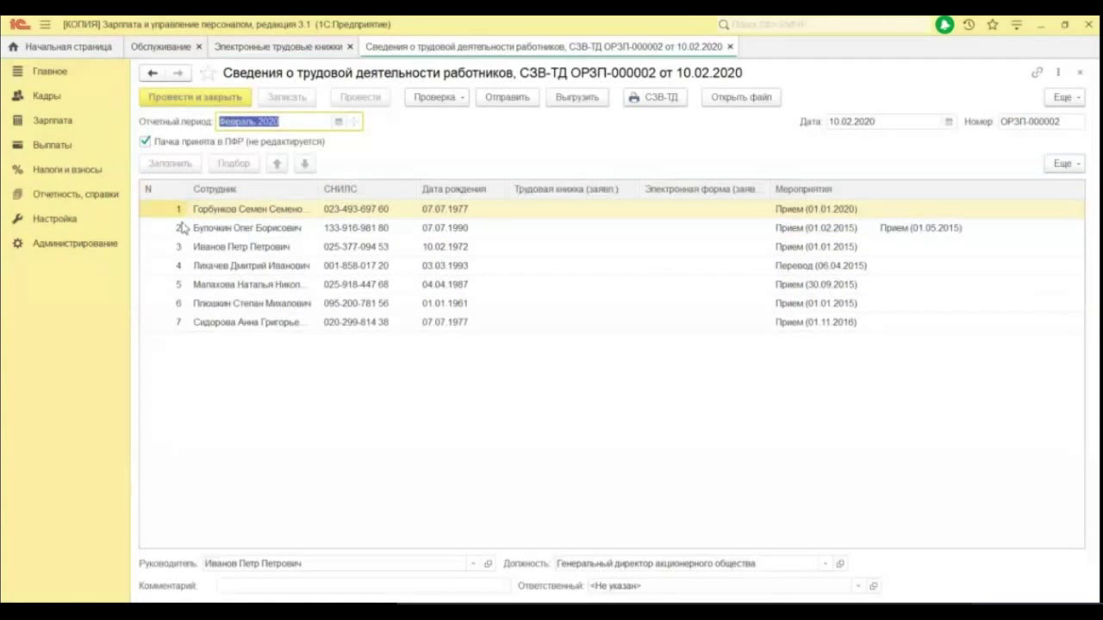
pyautogui.click(146, 143)
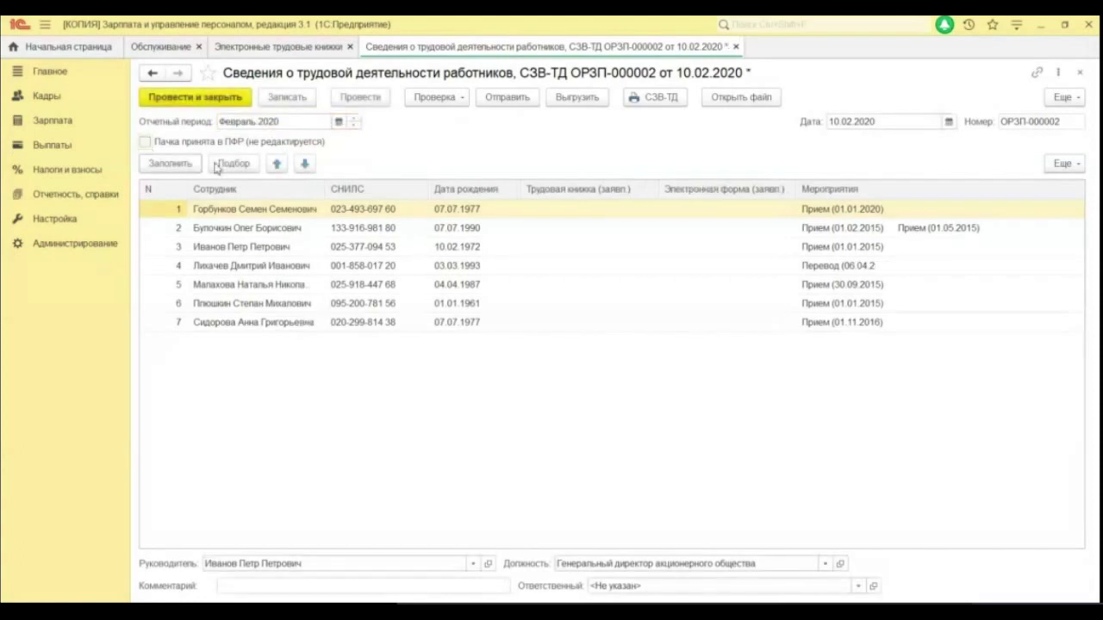
pyautogui.click(851, 233)
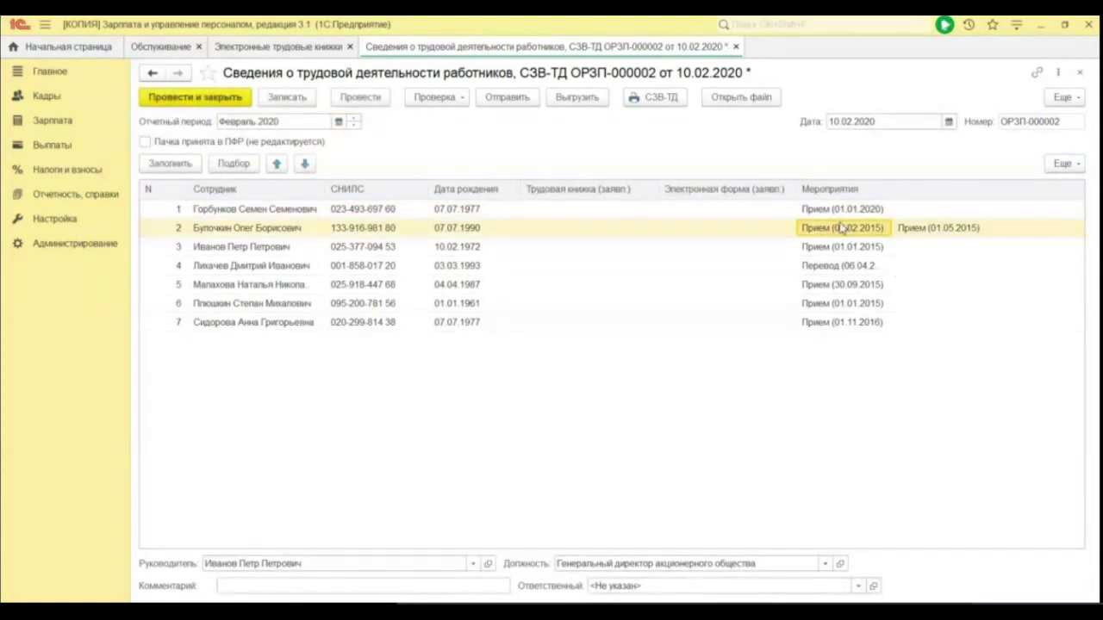
pyautogui.click(45, 97)
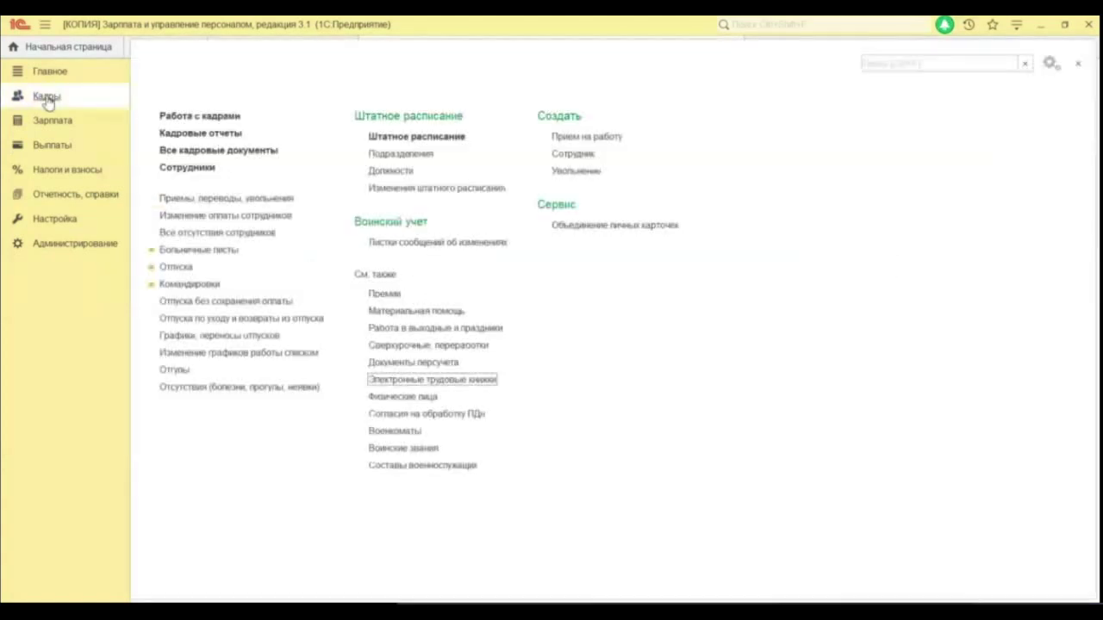
pyautogui.click(232, 200)
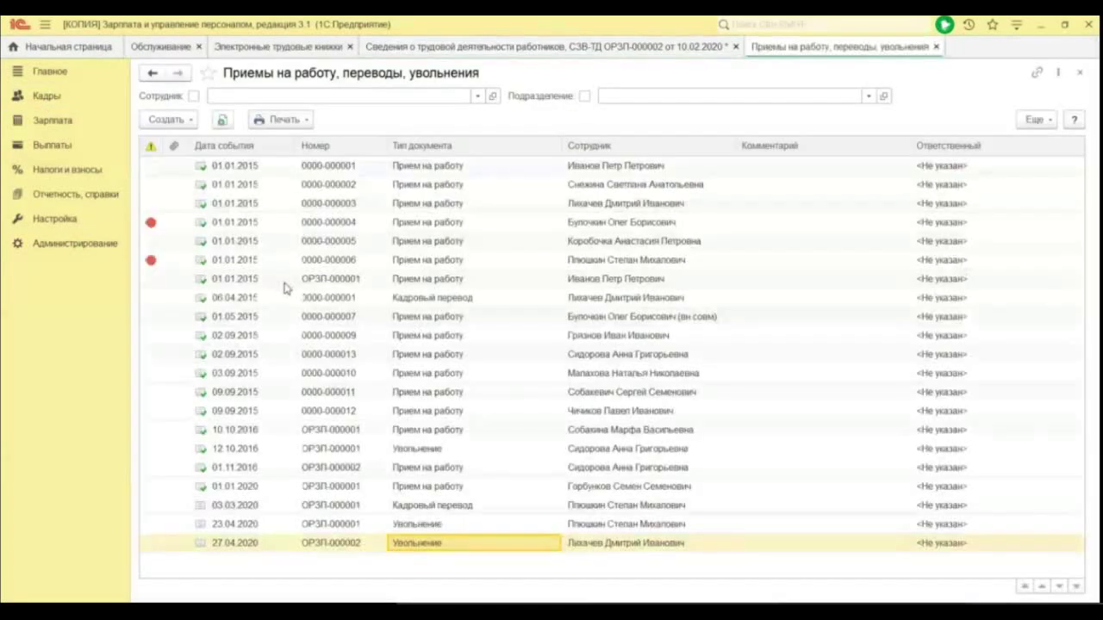
pyautogui.click(581, 227)
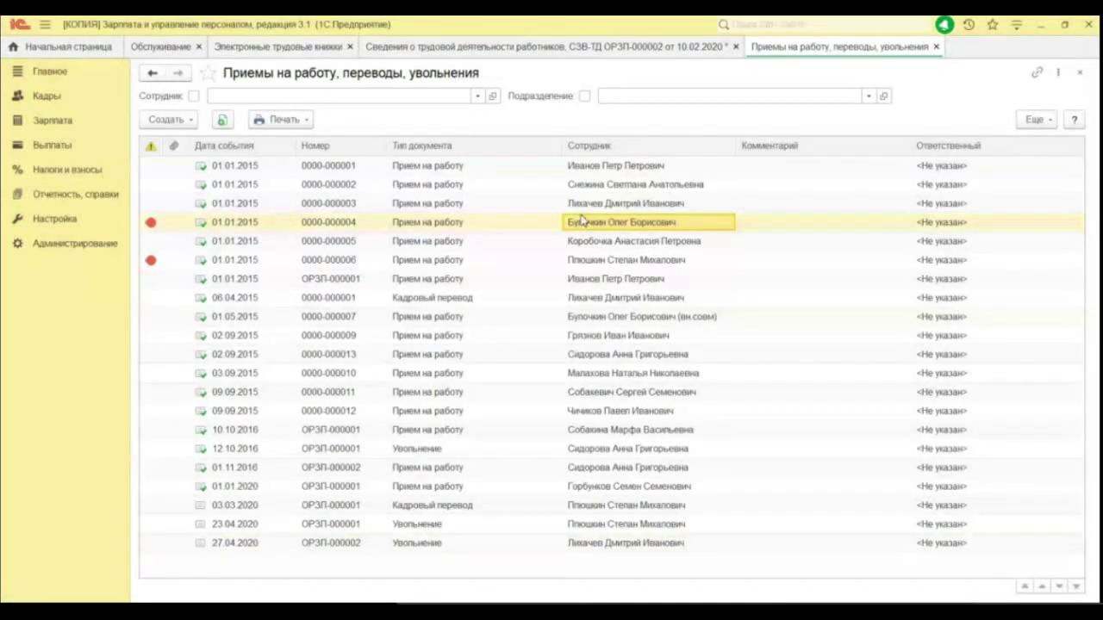
pyautogui.click(226, 224)
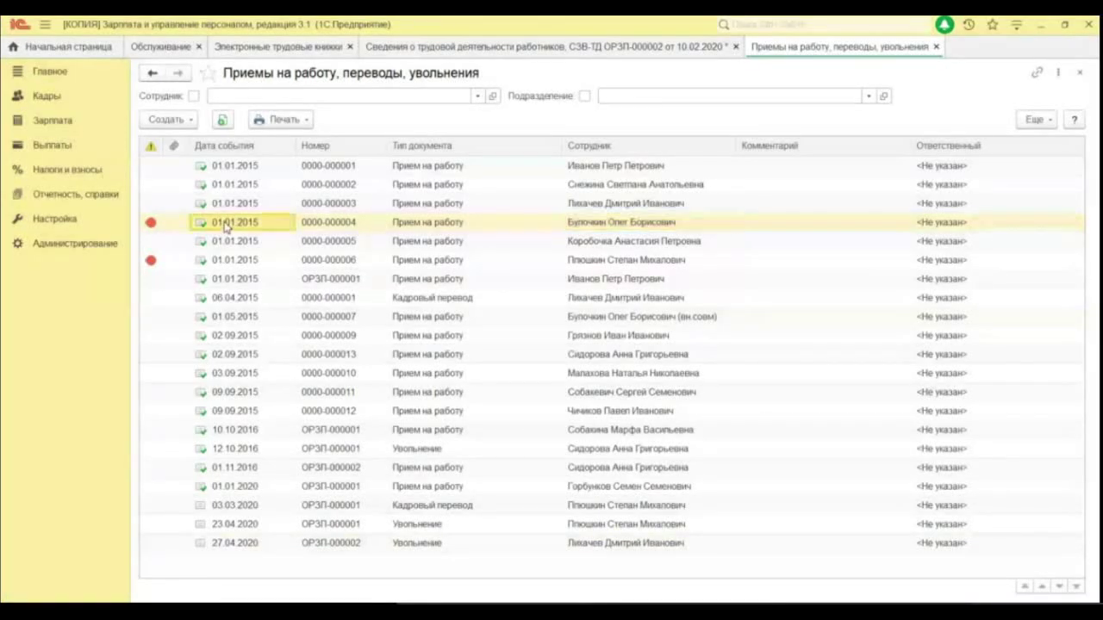
# - Open the Регистрация трудовой деятельности document ОРЗП-000001 dated 10.01.2020 and check the 01.05.2015 hire row
pyautogui.click(423, 95)
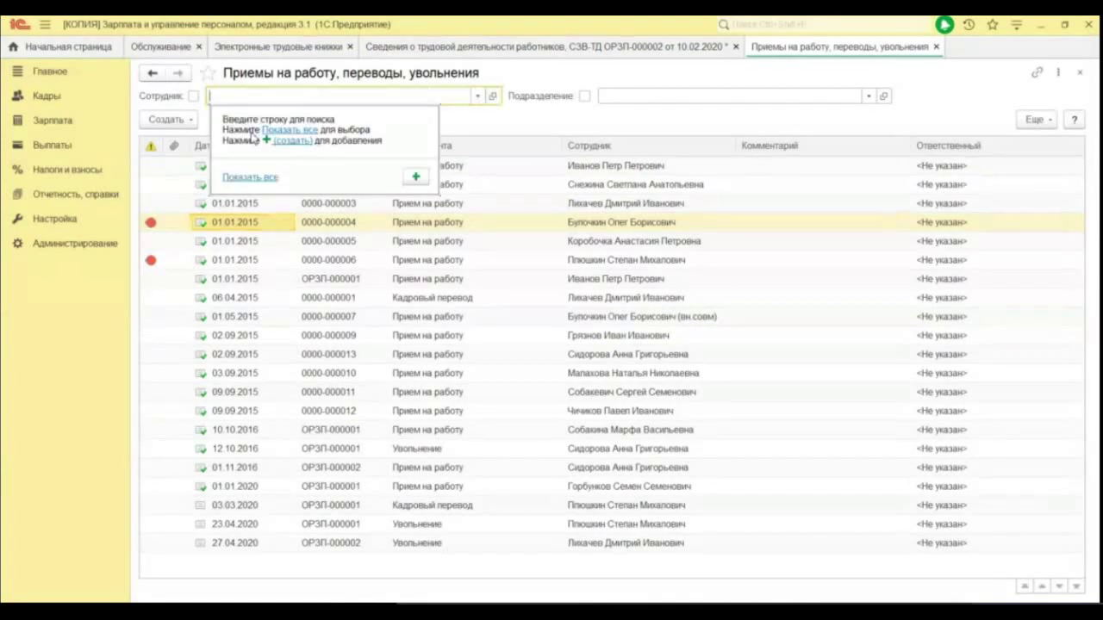
pyautogui.click(269, 47)
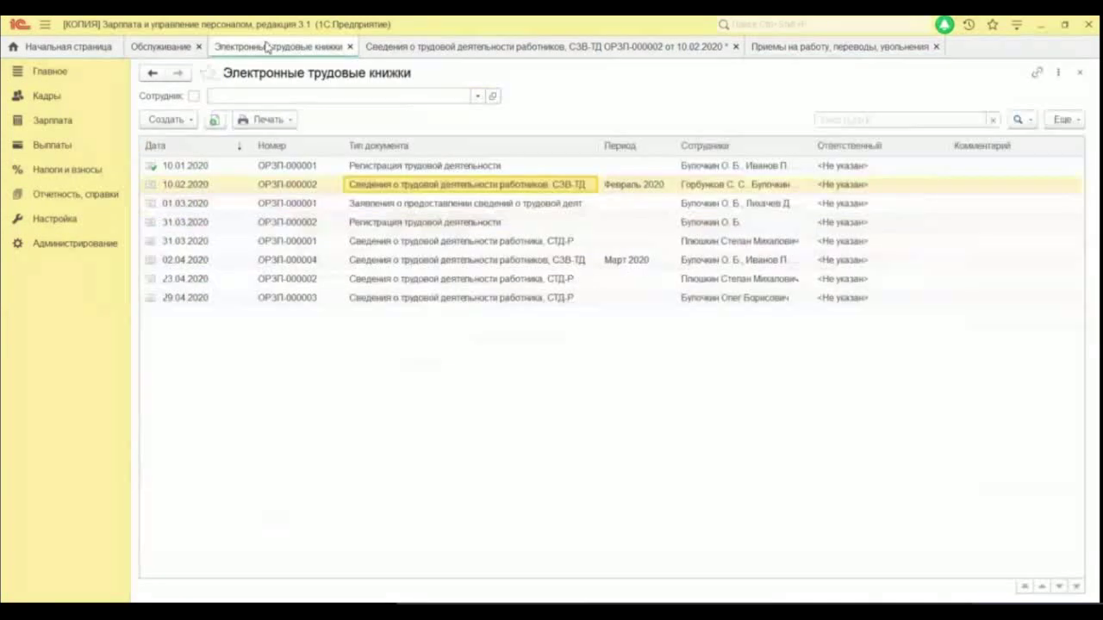
pyautogui.doubleClick(448, 168)
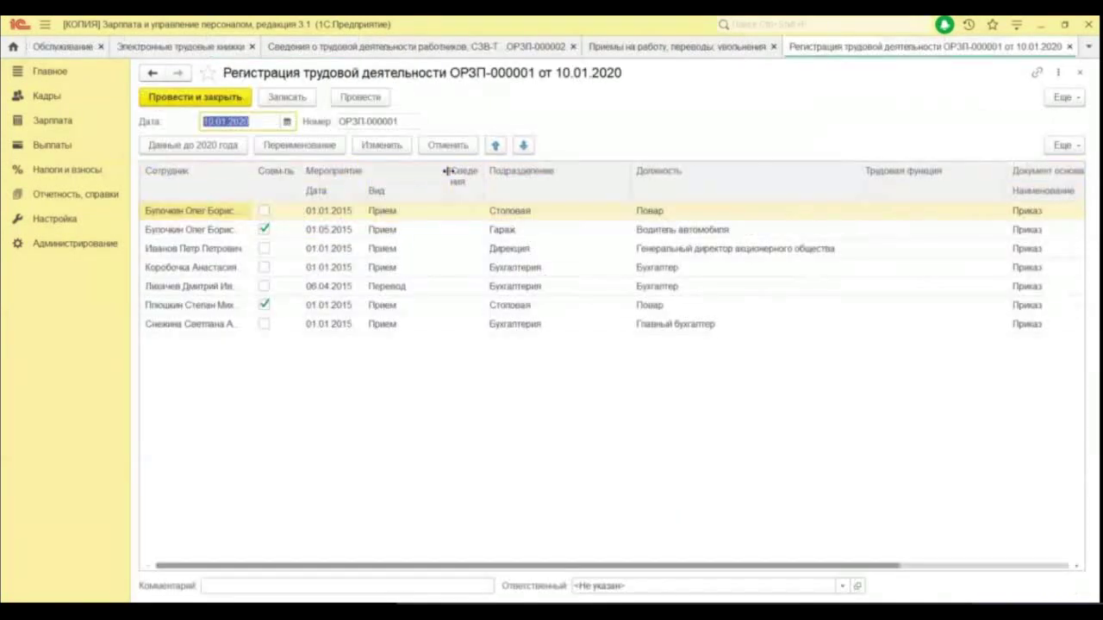
pyautogui.click(334, 229)
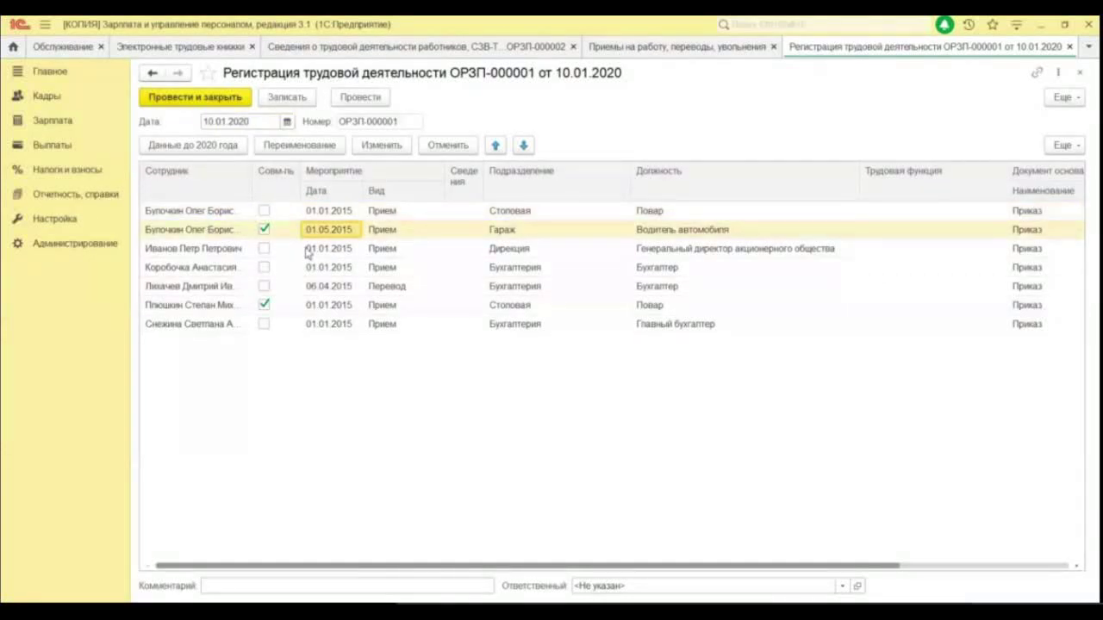
pyautogui.rightClick(265, 369)
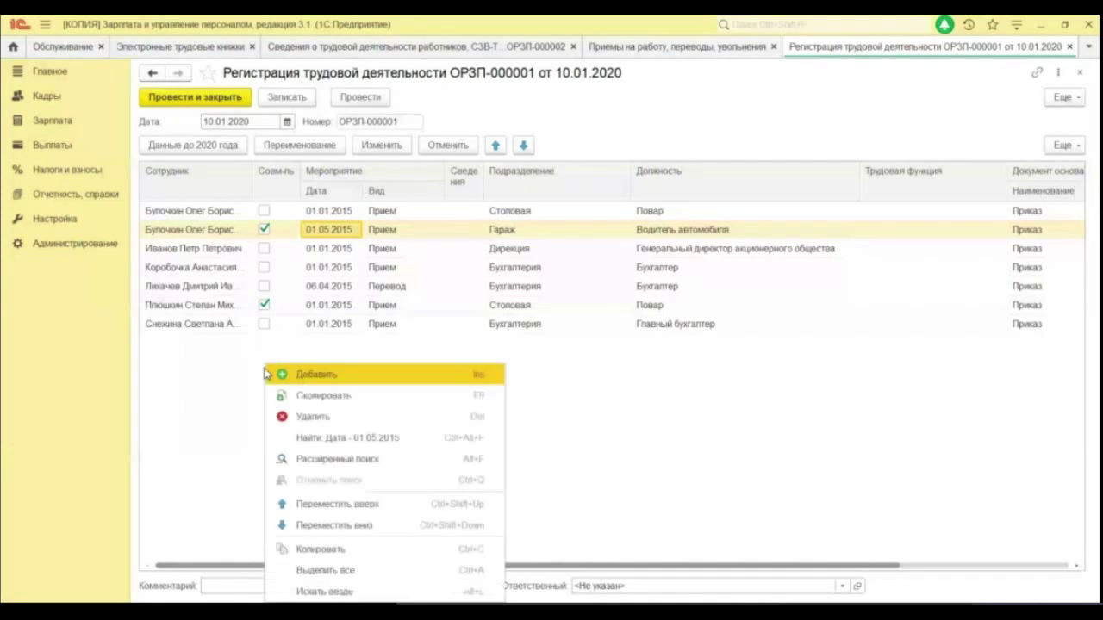
pyautogui.click(306, 377)
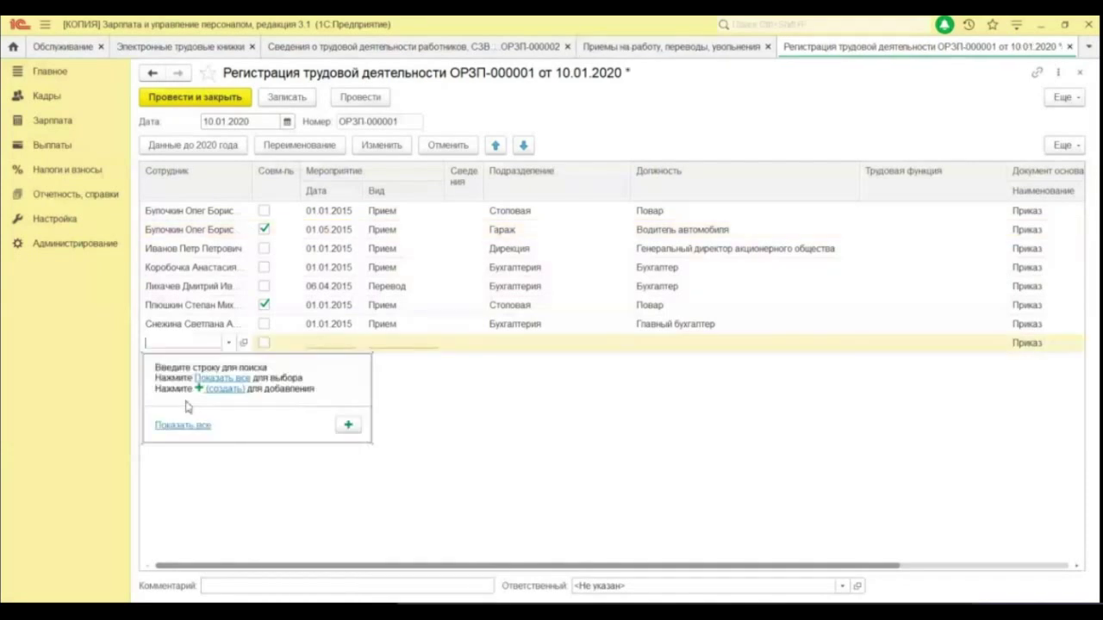
pyautogui.click(262, 231)
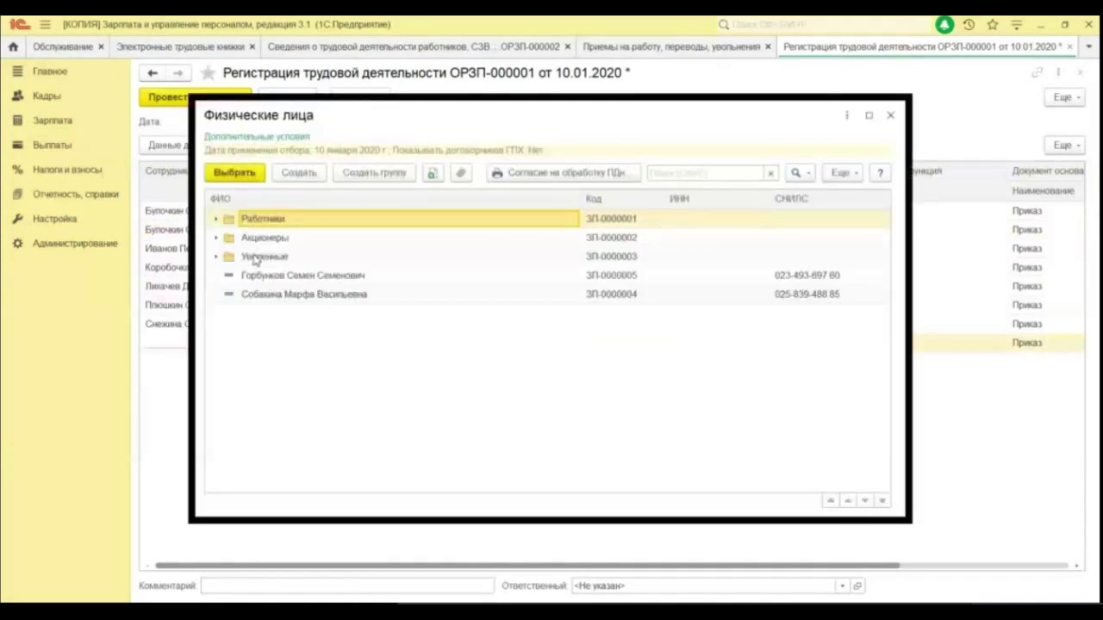
pyautogui.doubleClick(303, 294)
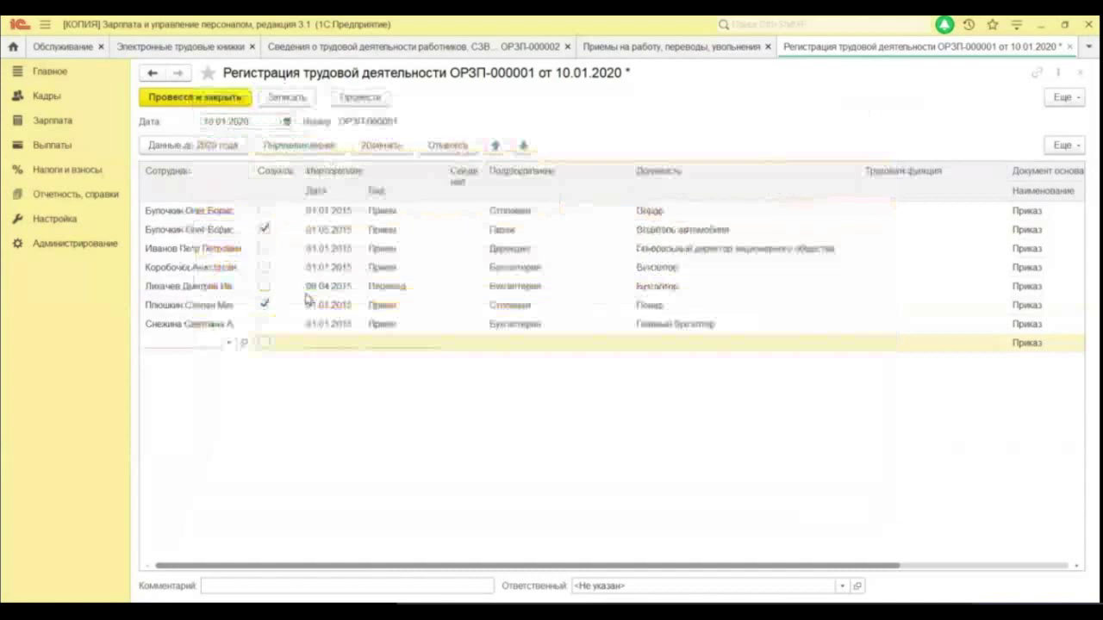
pyautogui.click(323, 345)
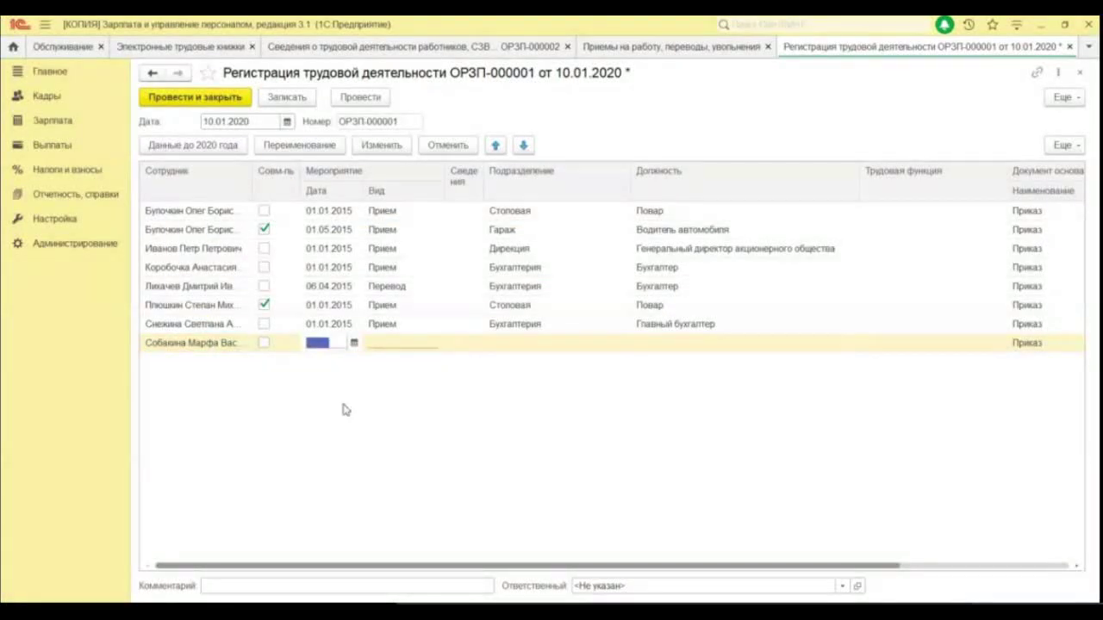
pyautogui.rightClick(414, 348)
pyautogui.click(472, 402)
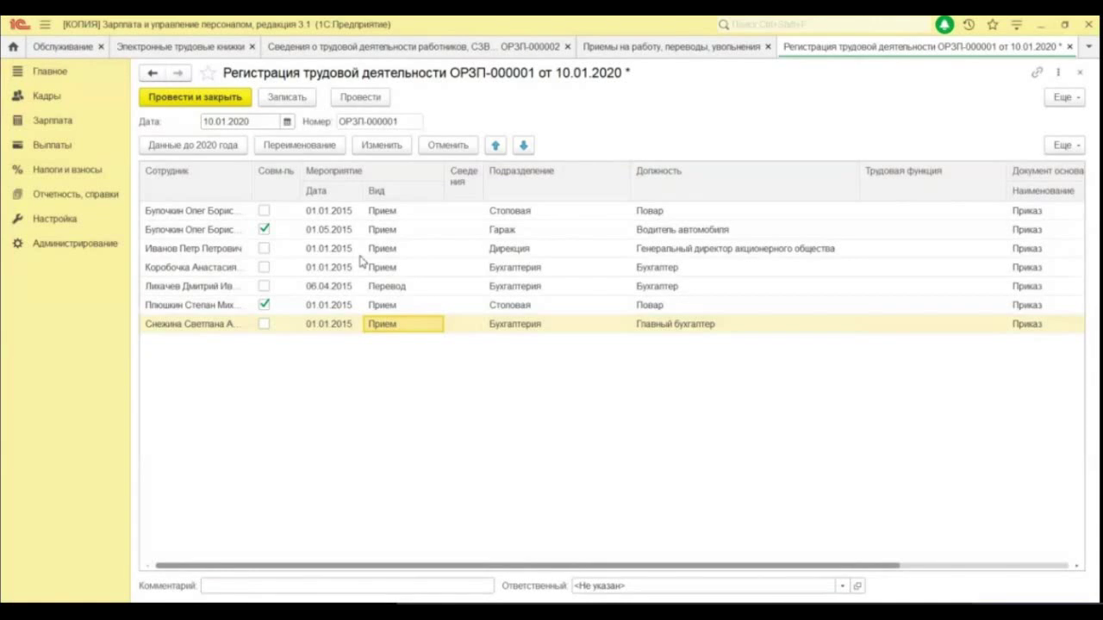
# - Set the hire event date in the first row, position Повар in Столовая, to 01.02.2015, then post and close the registration document
pyautogui.click(328, 214)
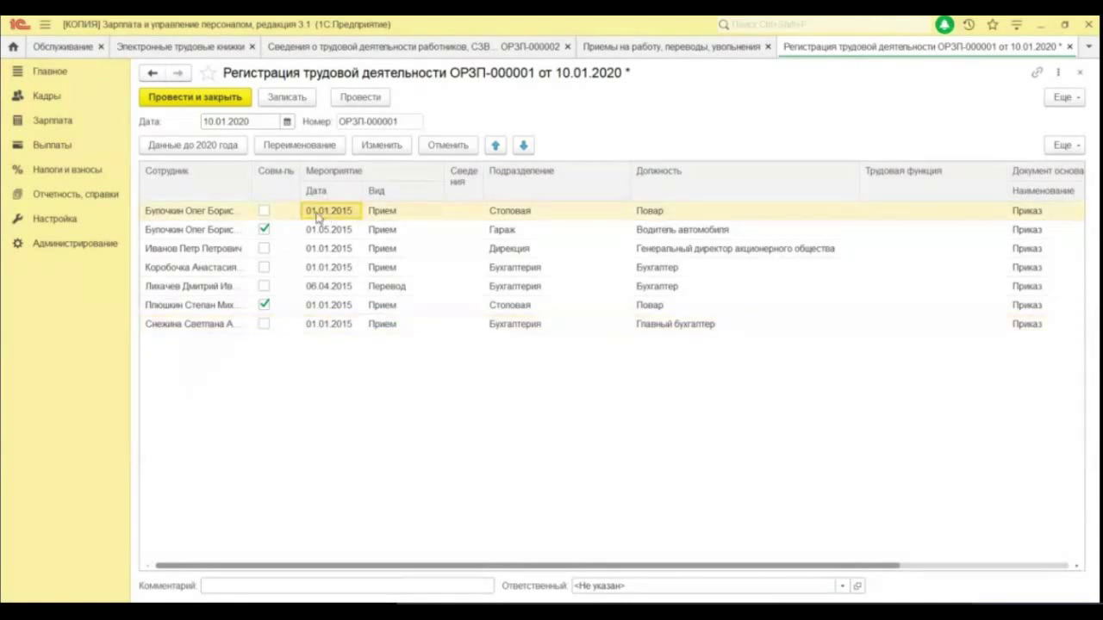
pyautogui.click(316, 217)
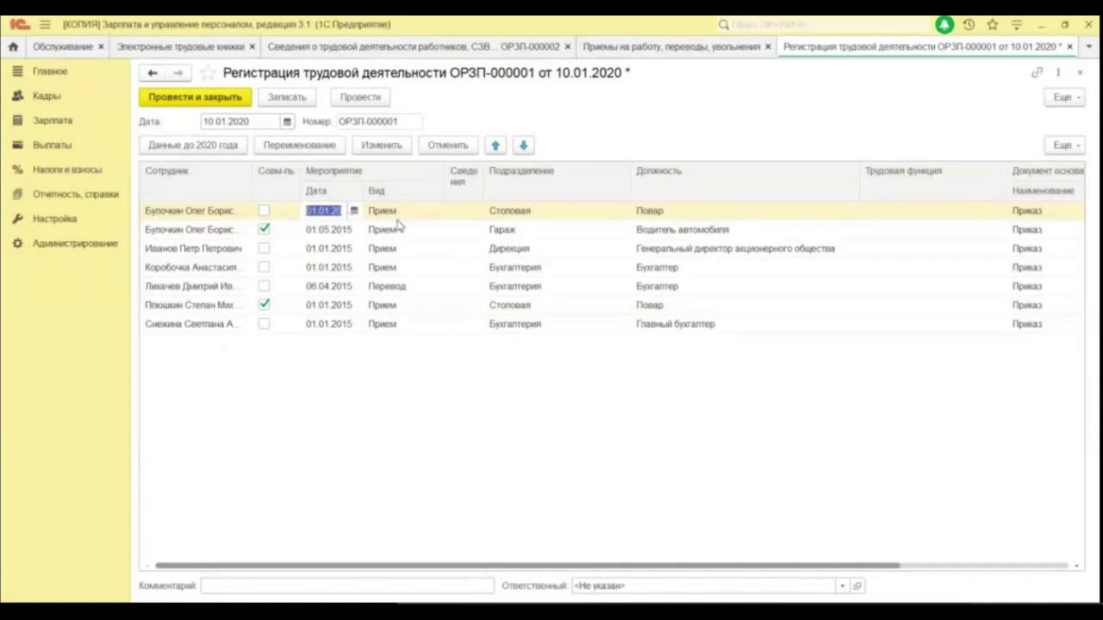
pyautogui.click(327, 214)
pyautogui.write('2')
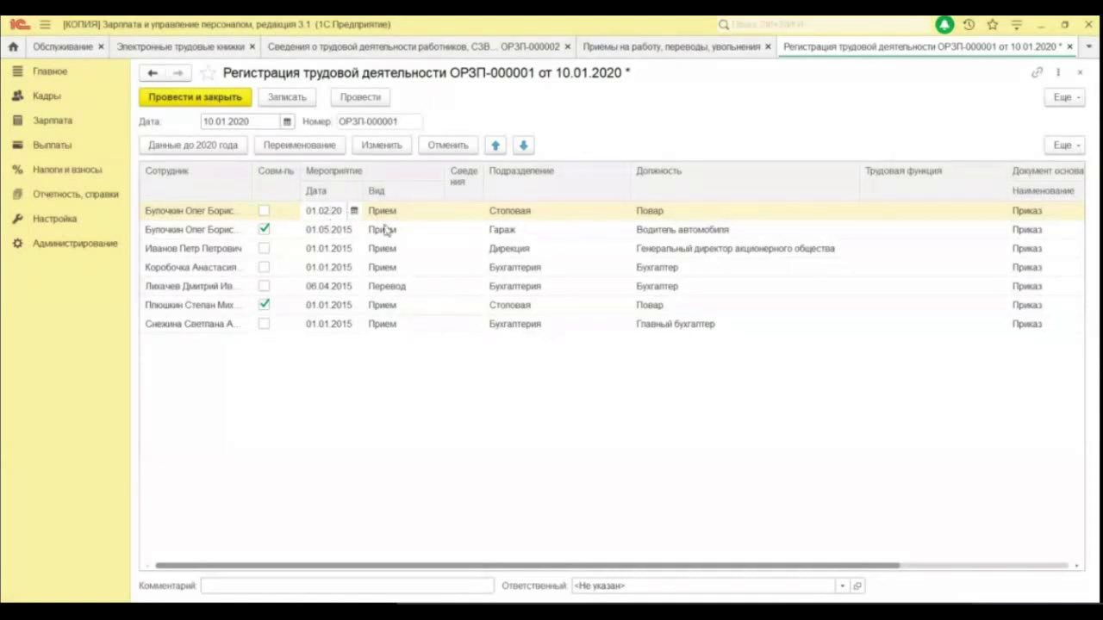
pyautogui.click(456, 399)
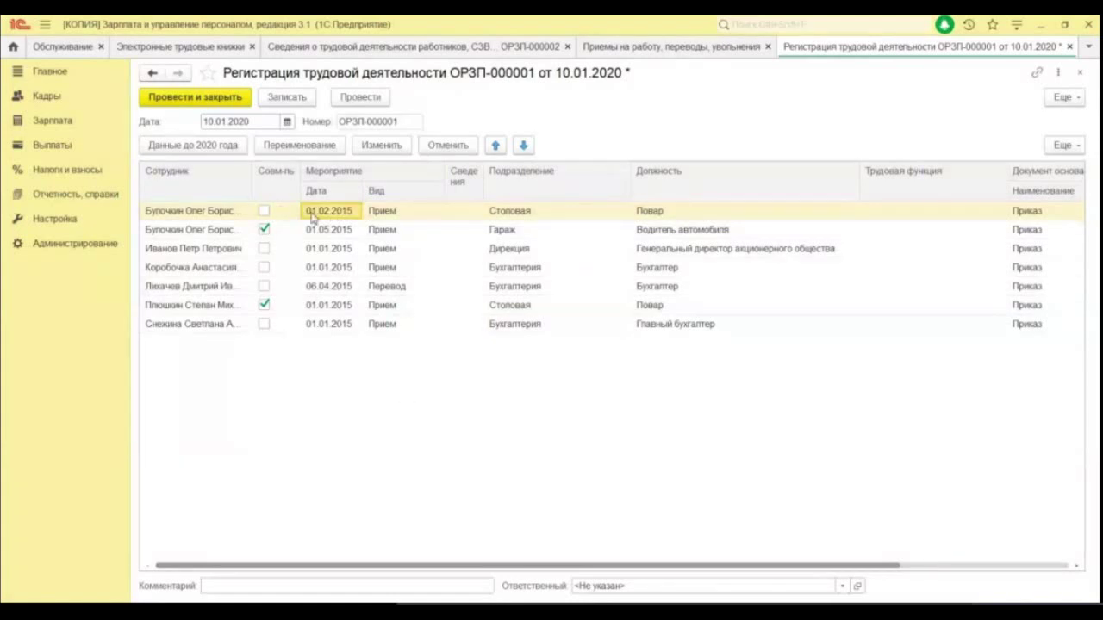
pyautogui.moveTo(837, 569); pyautogui.dragTo(430, 552)
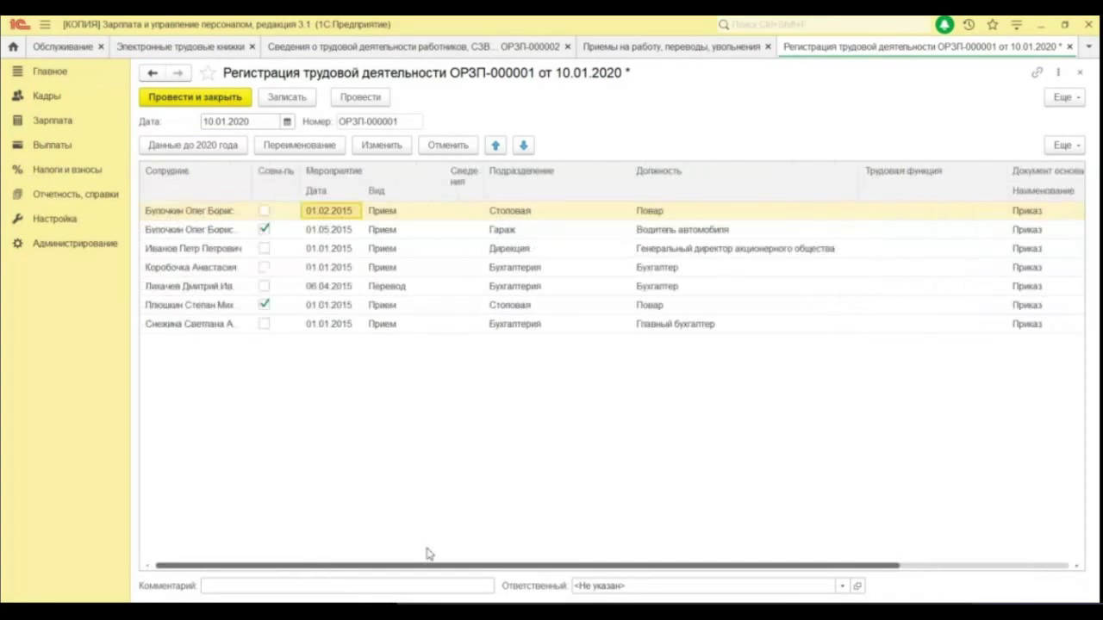
pyautogui.click(182, 97)
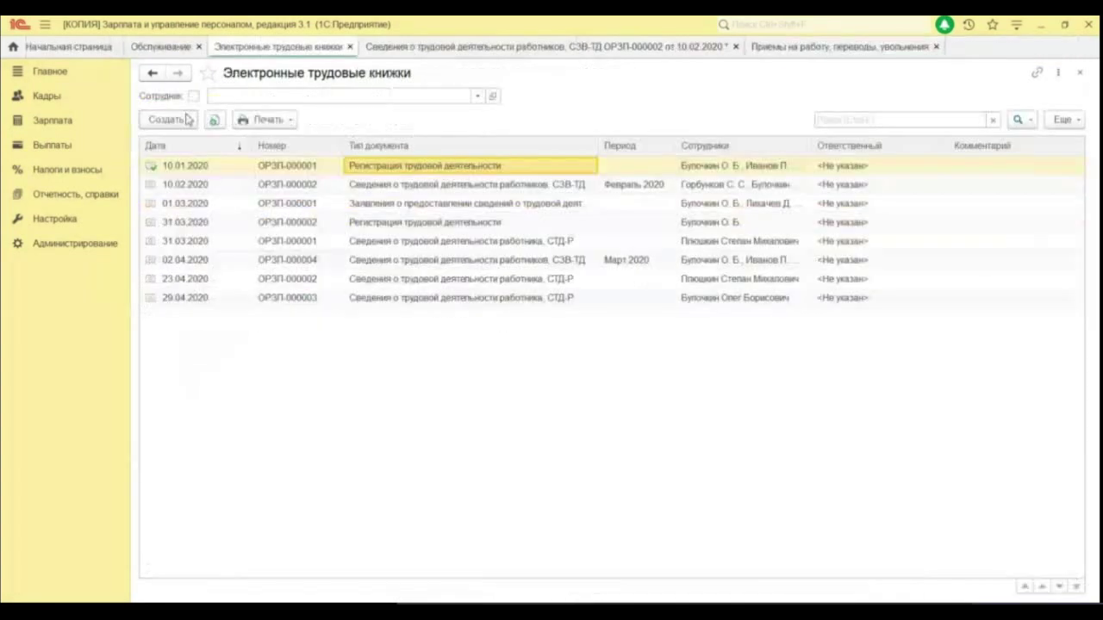
# - Return to the February 2020 СЗВ-ТД report, try to post it, and close the report
pyautogui.doubleClick(509, 191)
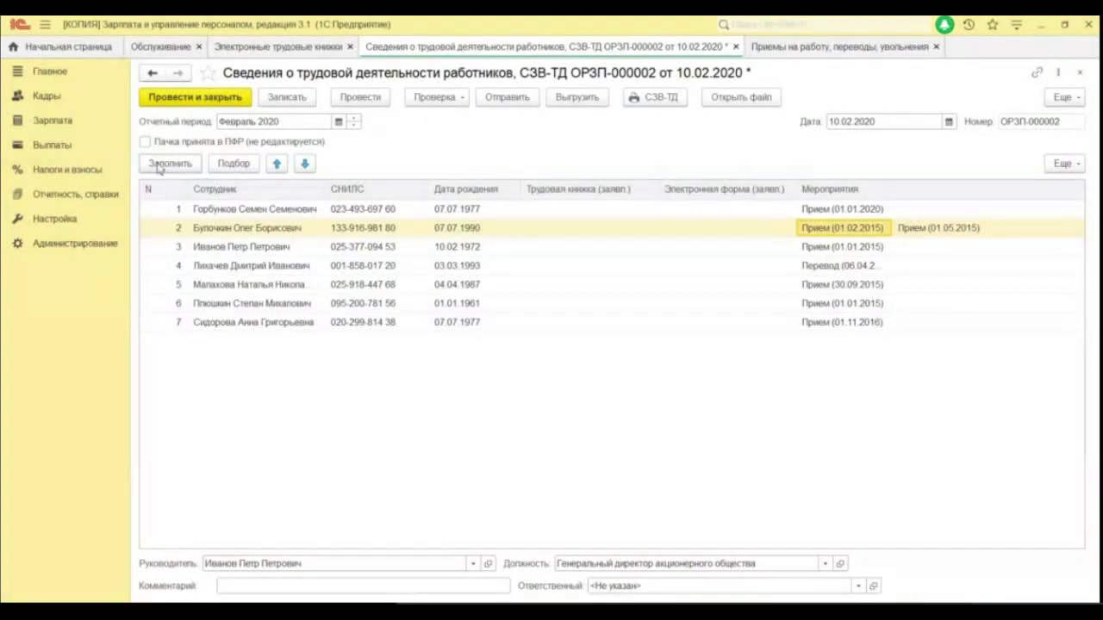
pyautogui.click(219, 100)
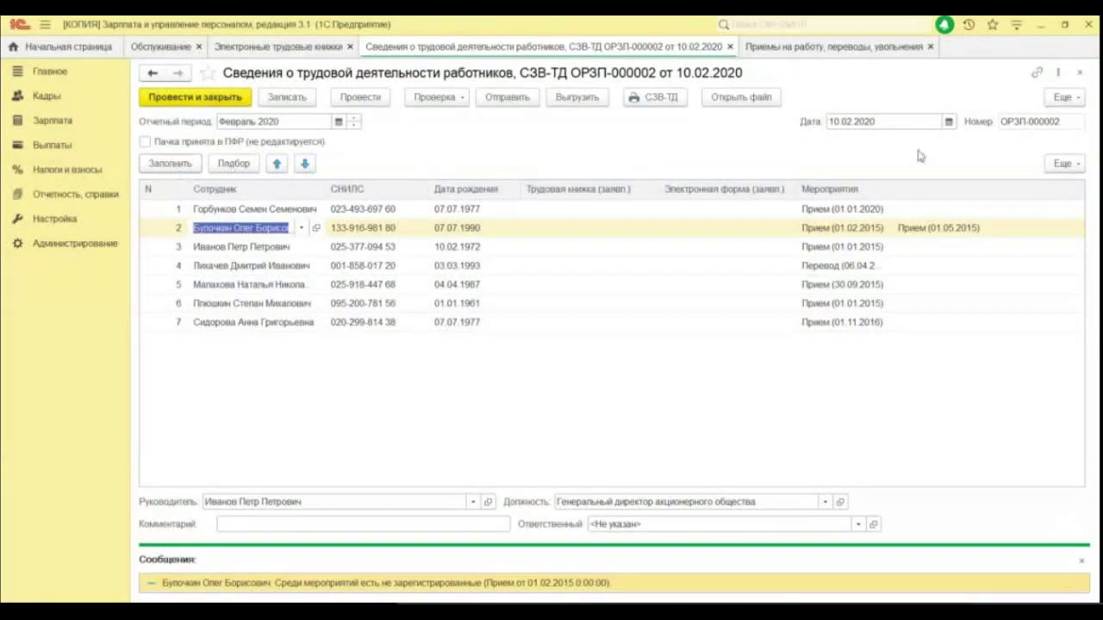
pyautogui.click(730, 47)
pyautogui.click(730, 47)
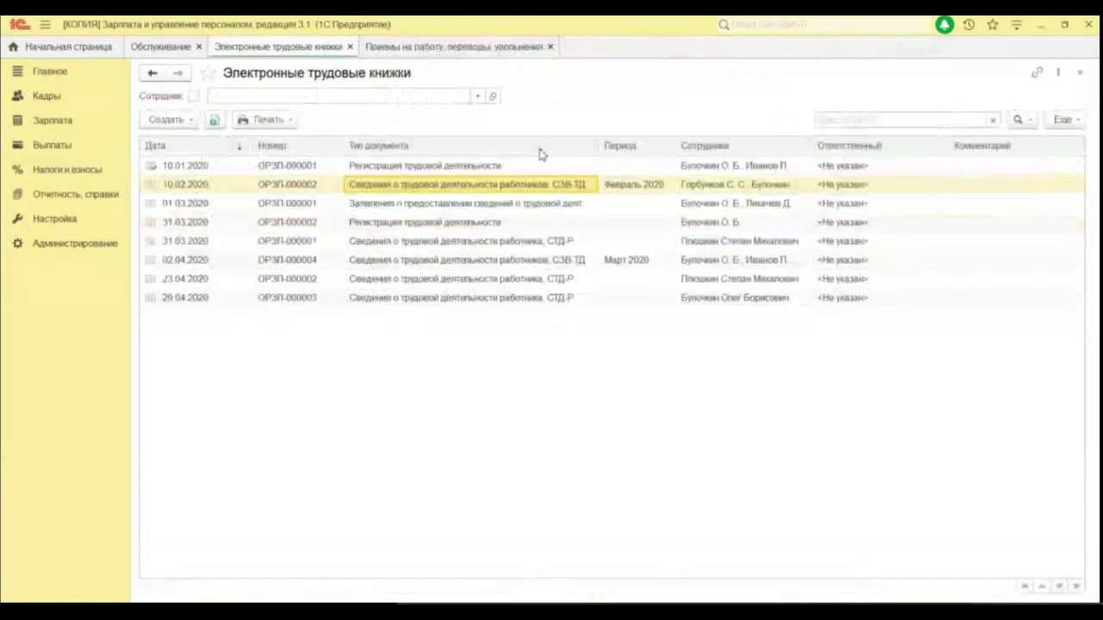
# - Reopen and refill the February 2020 СЗВ-ТД report, and add the employees in rows 1 and 4 to 9 of the employee selection list
pyautogui.doubleClick(468, 184)
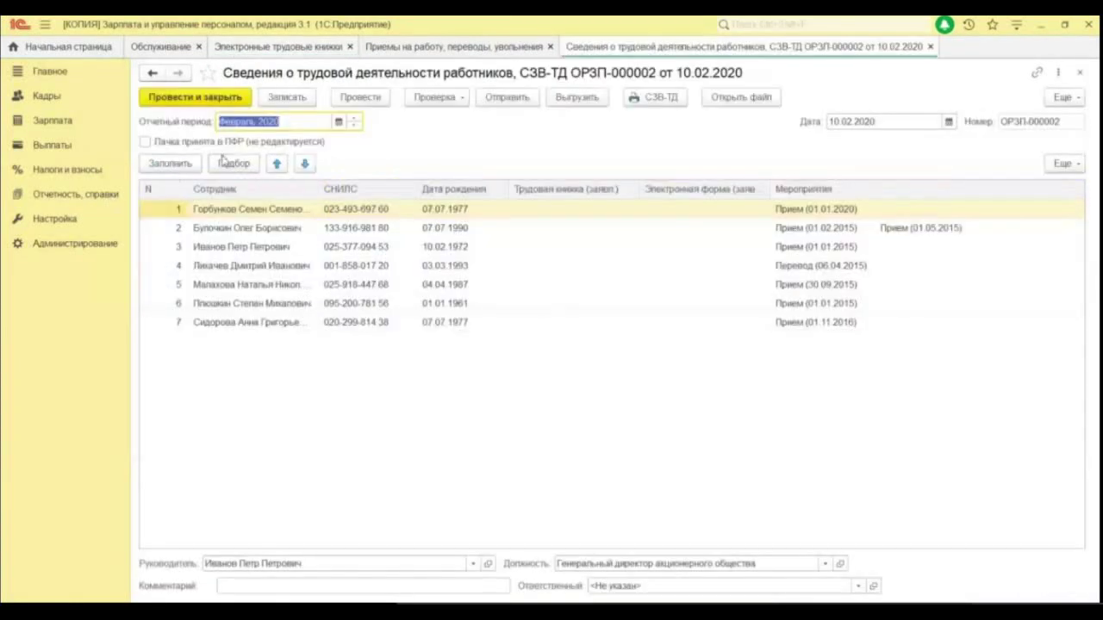
pyautogui.click(177, 165)
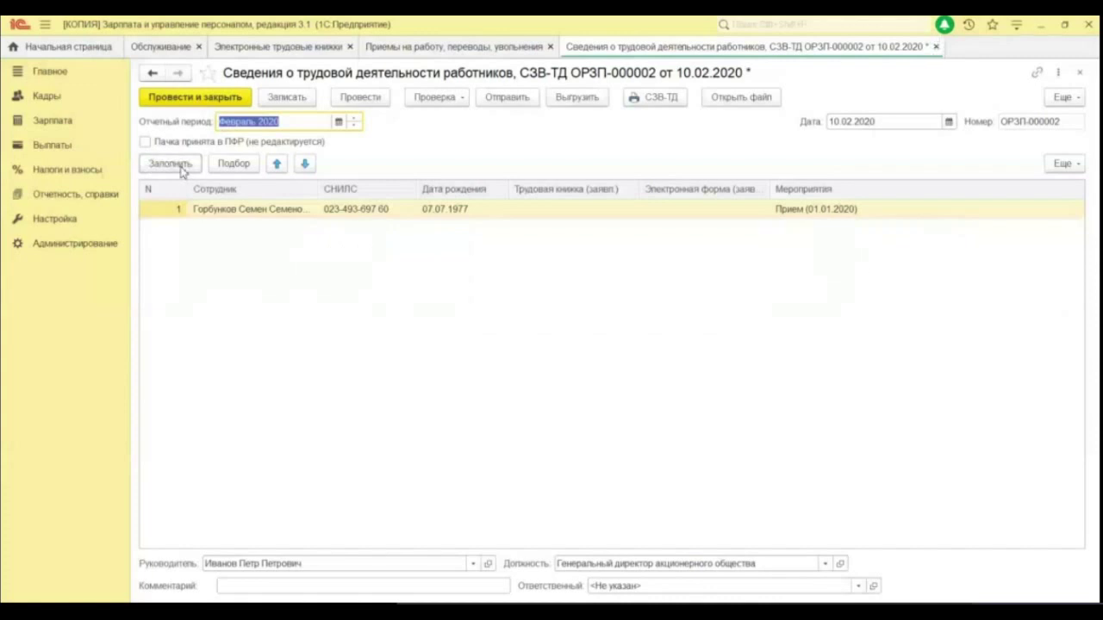
pyautogui.click(233, 164)
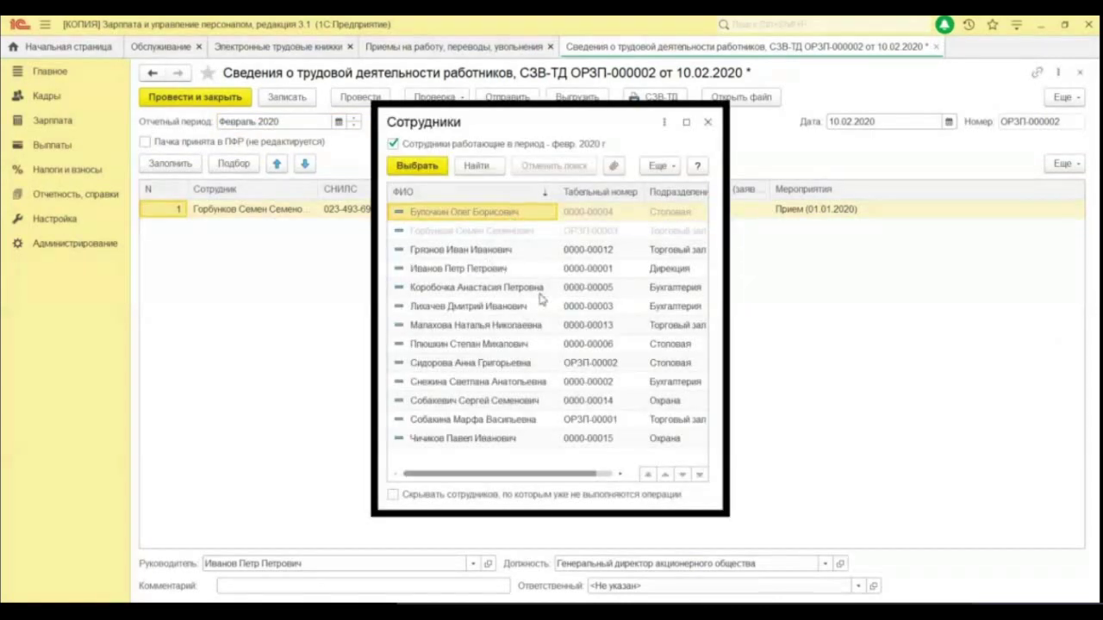
pyautogui.doubleClick(491, 268)
pyautogui.doubleClick(521, 290)
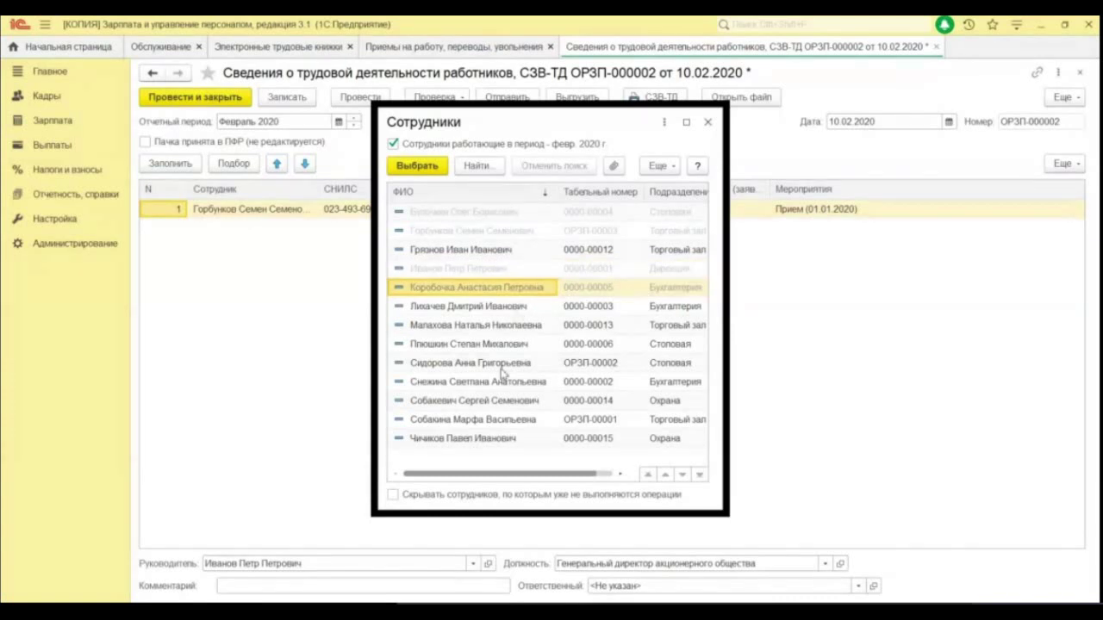
pyautogui.doubleClick(500, 309)
pyautogui.doubleClick(510, 327)
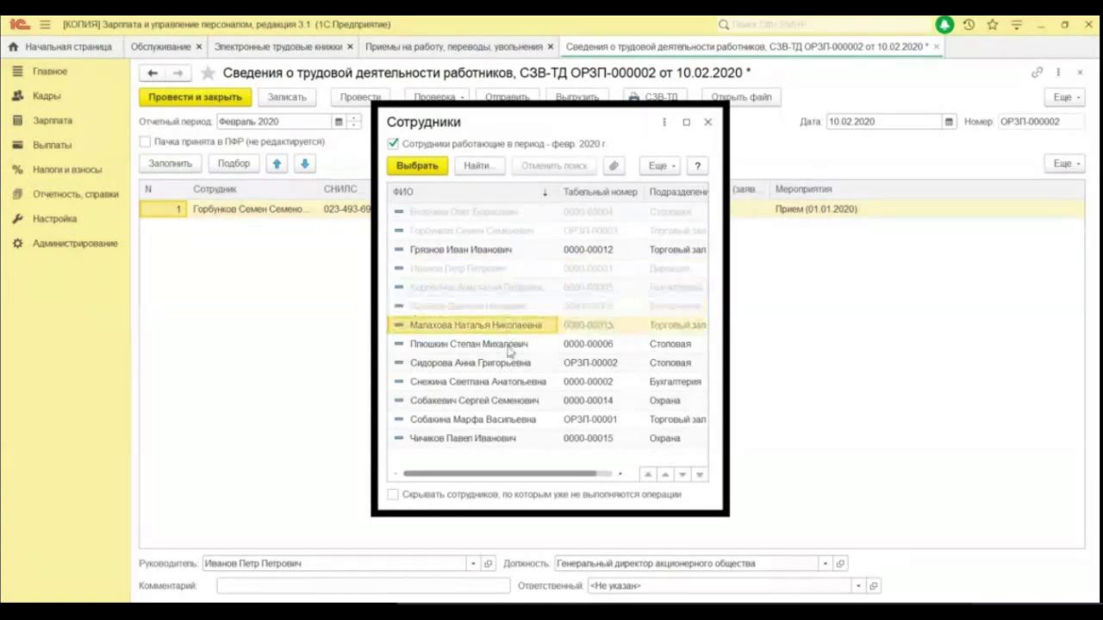
pyautogui.doubleClick(511, 346)
pyautogui.doubleClick(515, 384)
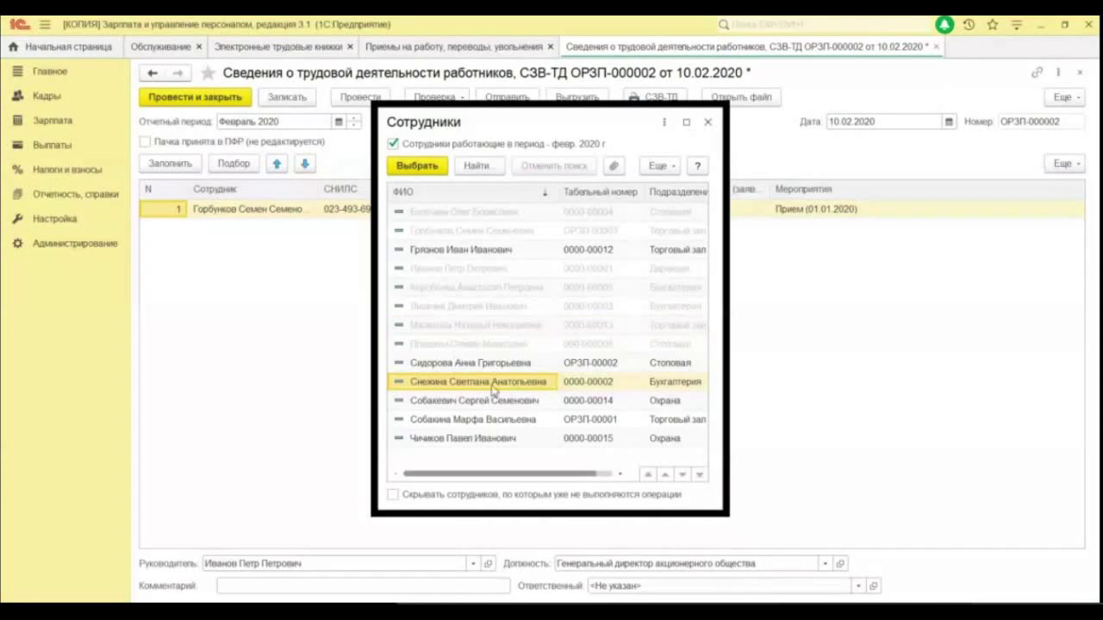
pyautogui.doubleClick(507, 365)
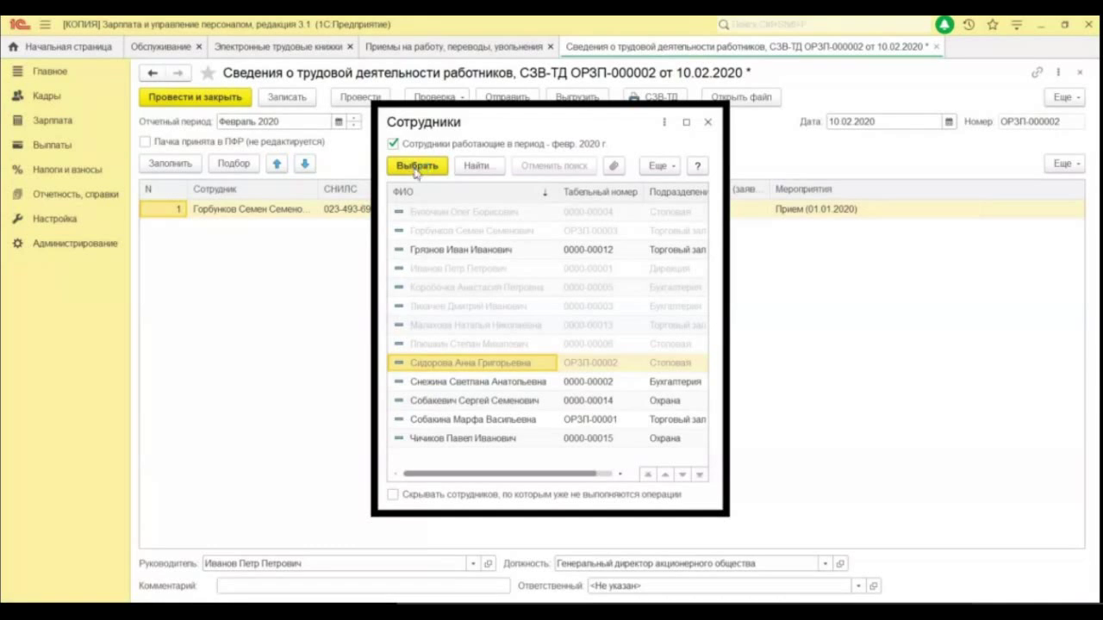
pyautogui.click(707, 121)
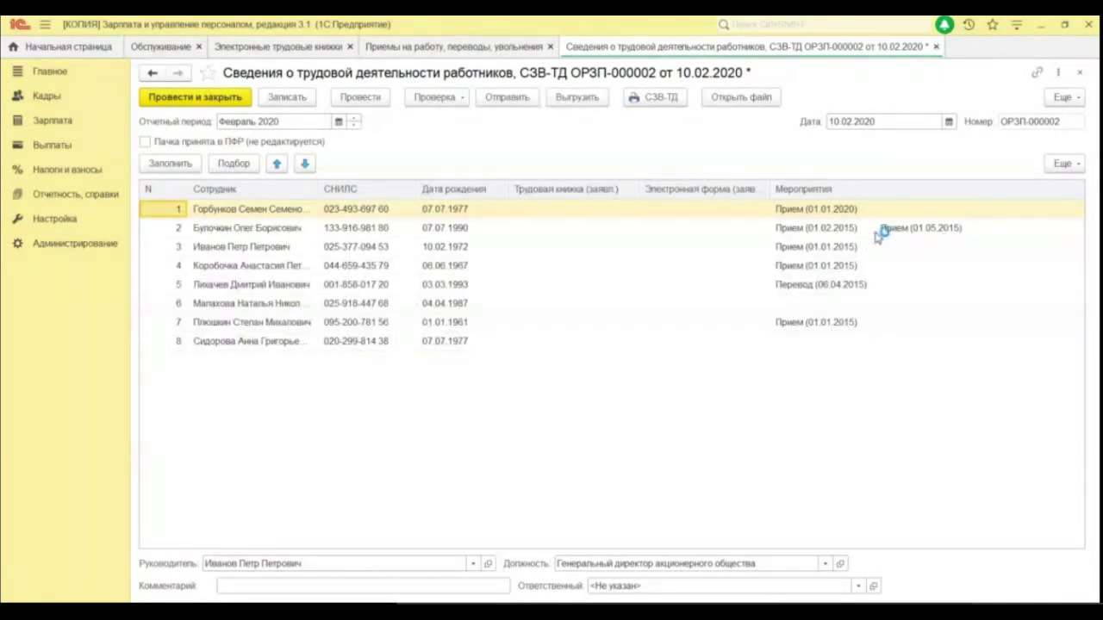
# - Check the Мероприятия entries of the employees in rows 2, 6 and 8 of the СЗВ-ТД report
pyautogui.click(837, 233)
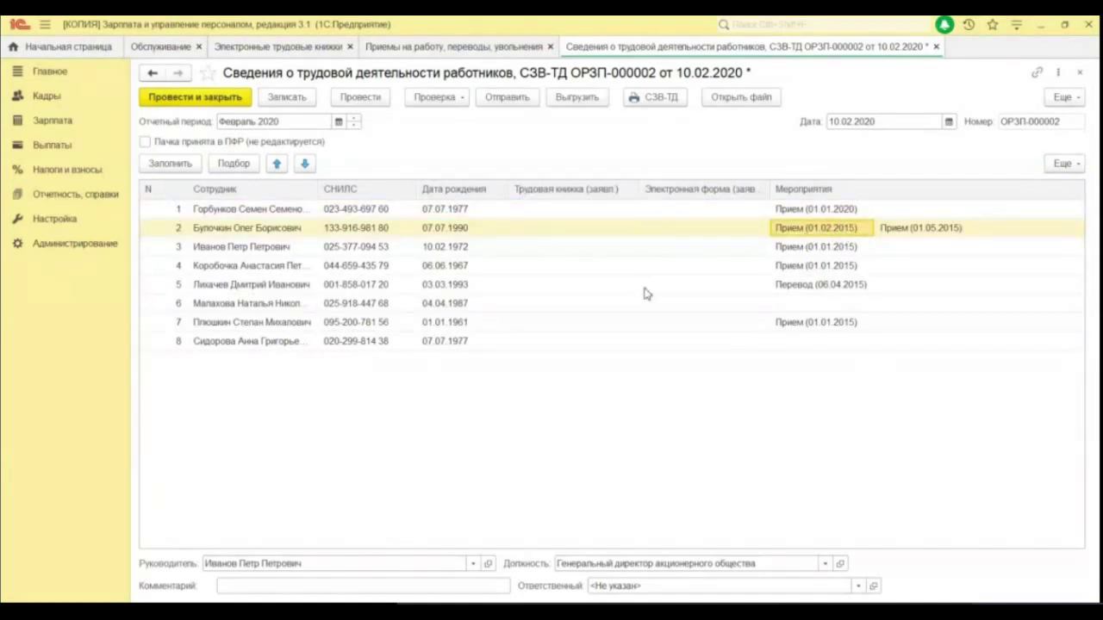
pyautogui.click(324, 306)
pyautogui.click(823, 307)
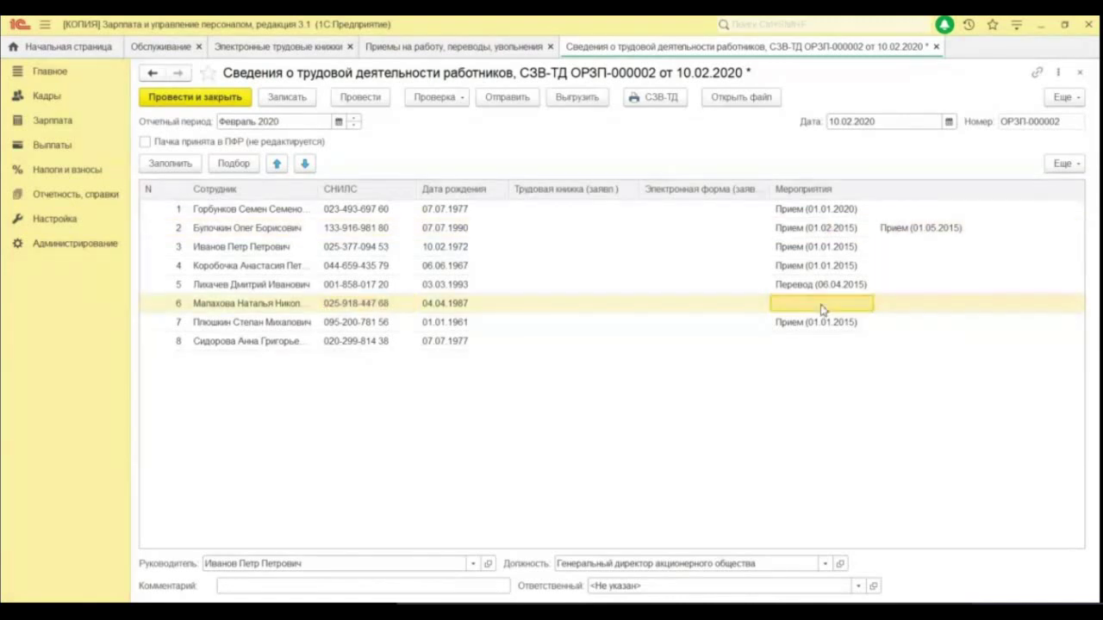
pyautogui.click(810, 344)
pyautogui.click(785, 307)
# - Review which employees are listed in the registration document ОРЗП-000001 dated 10.01.2020, then close it
pyautogui.click(248, 48)
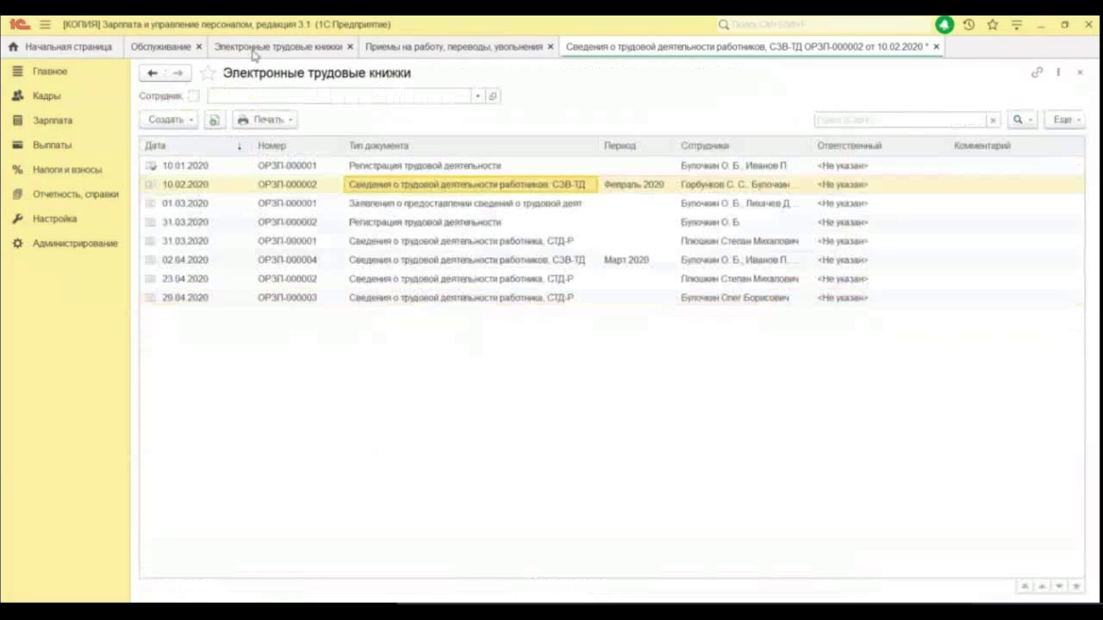
pyautogui.click(449, 168)
pyautogui.doubleClick(449, 169)
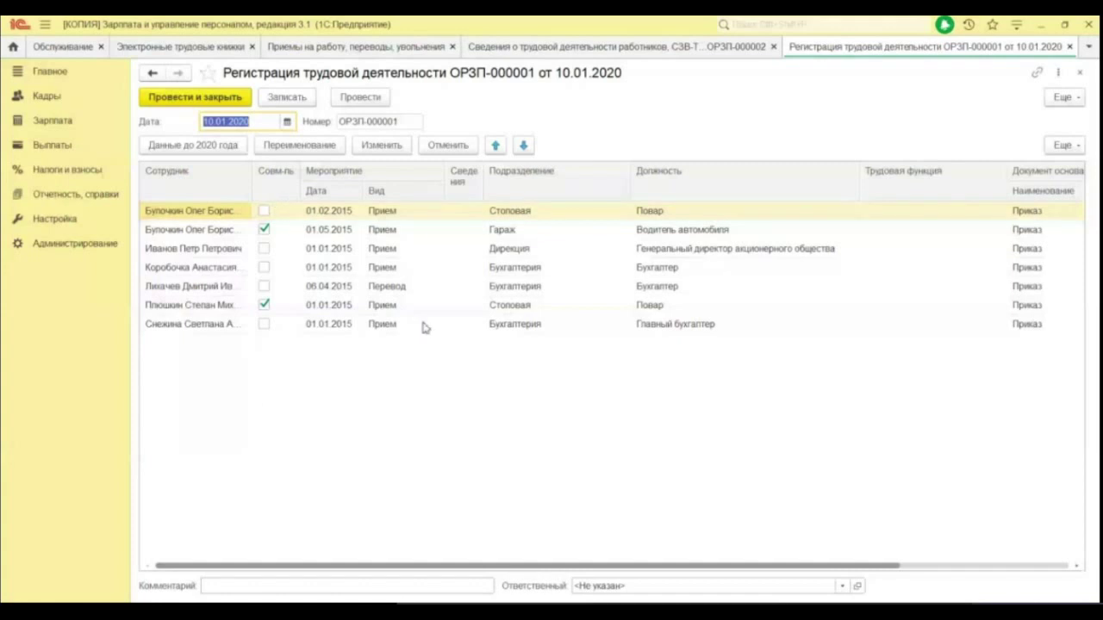
pyautogui.click(1079, 72)
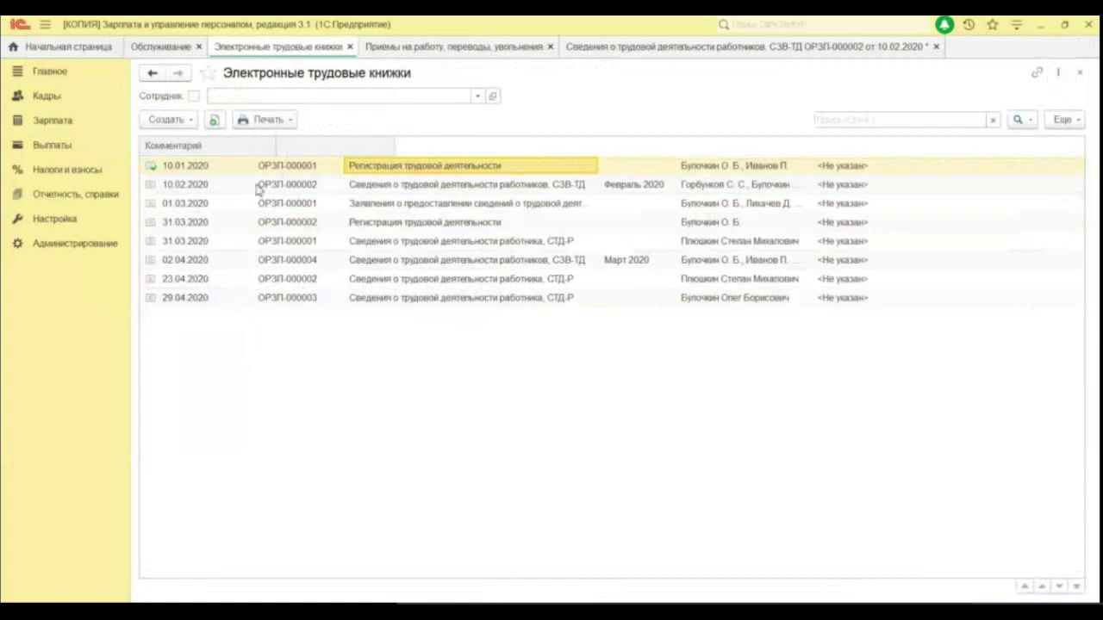
# - Create a new Регистрация трудовой деятельности document and fill it with the data up to 2020
pyautogui.click(172, 120)
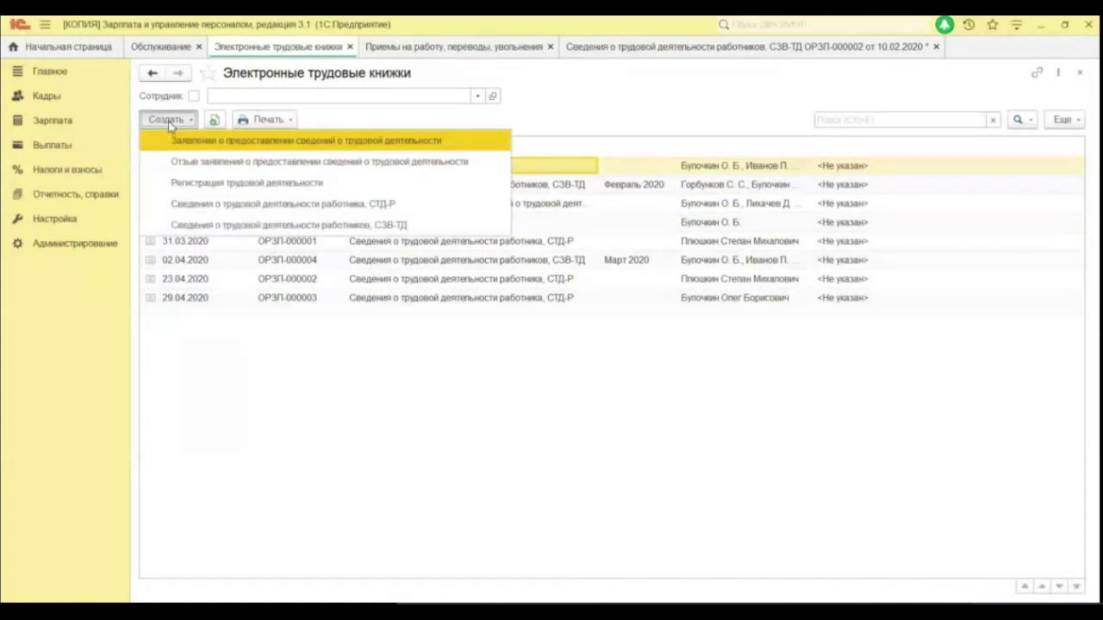
pyautogui.click(213, 186)
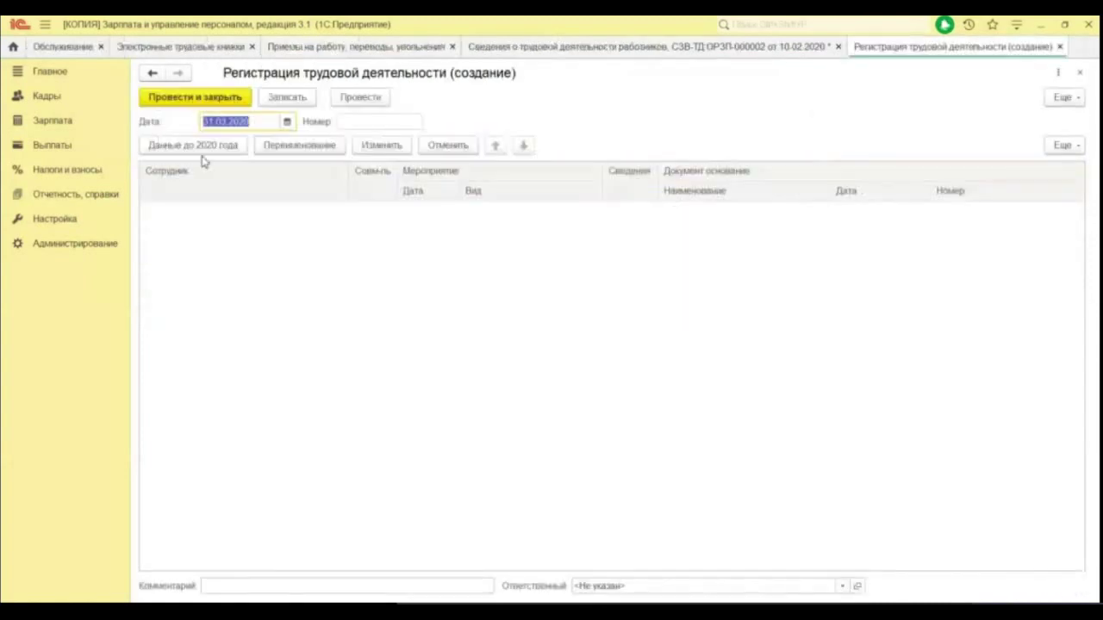
pyautogui.click(202, 151)
pyautogui.click(563, 334)
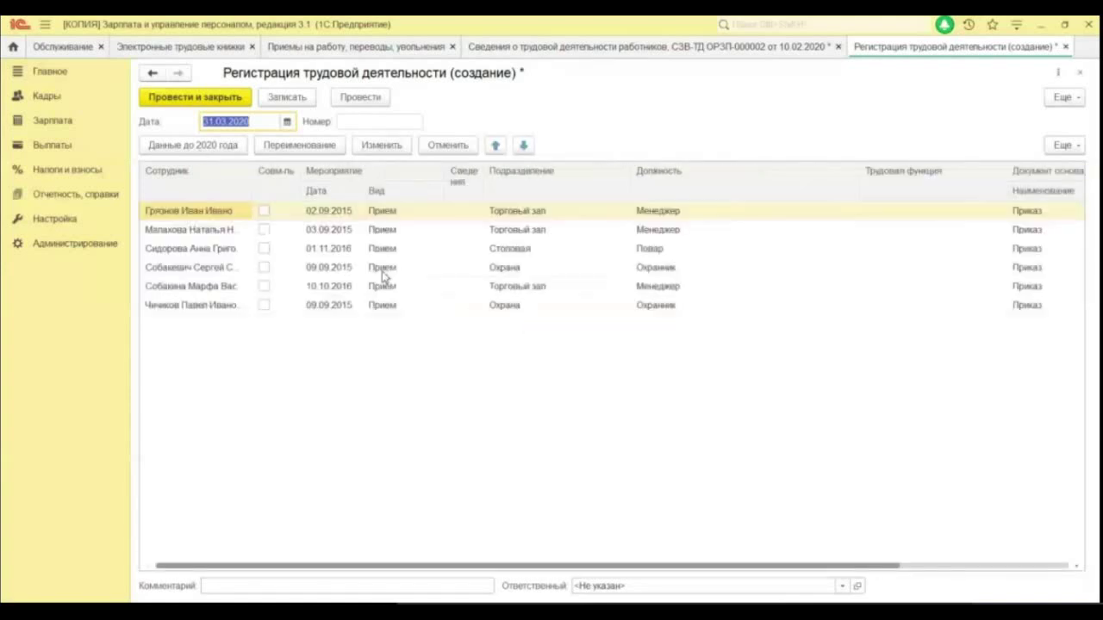
# - Delete the employees in rows 1, 4, 5 and 6 from the new Регистрация трудовой деятельности document, keeping rows 2 and 3
pyautogui.click(195, 233)
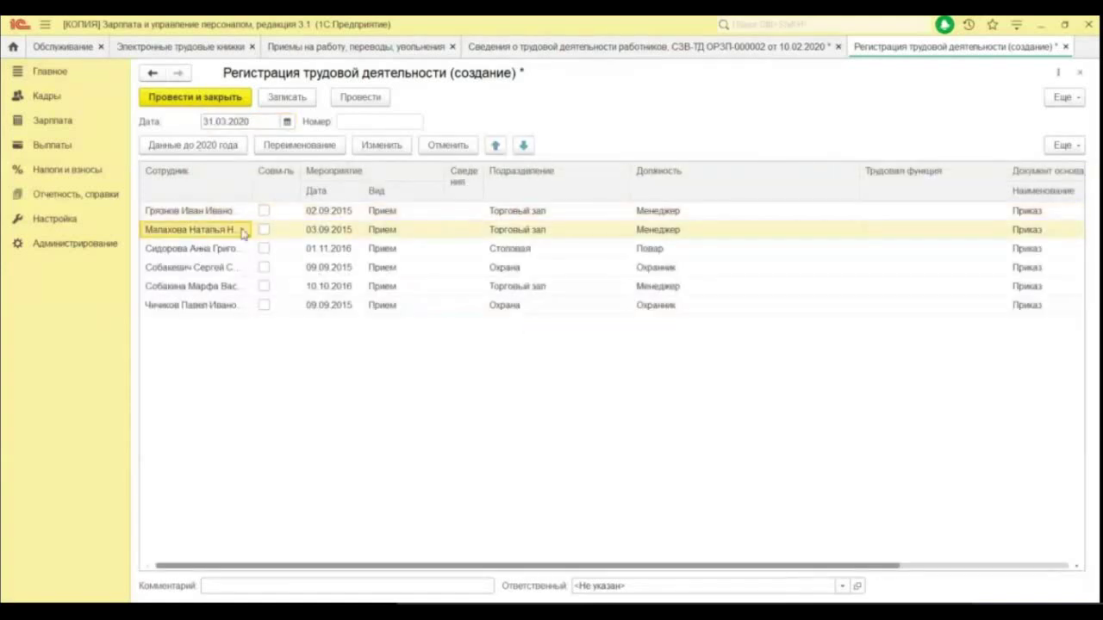
pyautogui.click(238, 214)
pyautogui.rightClick(238, 214)
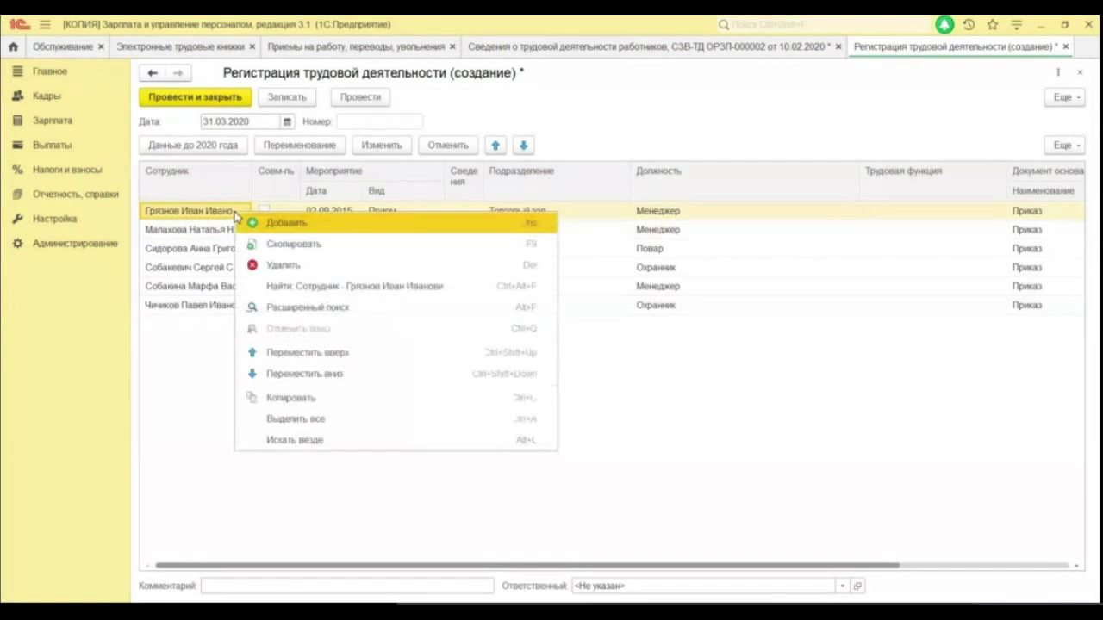
pyautogui.click(303, 271)
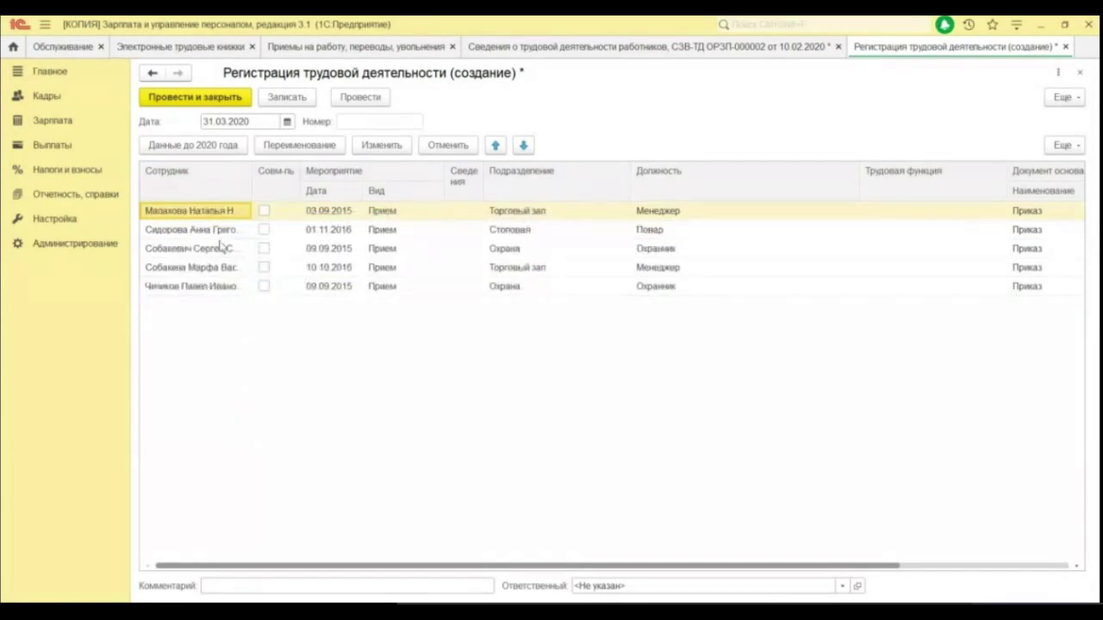
pyautogui.click(219, 249)
pyautogui.rightClick(220, 250)
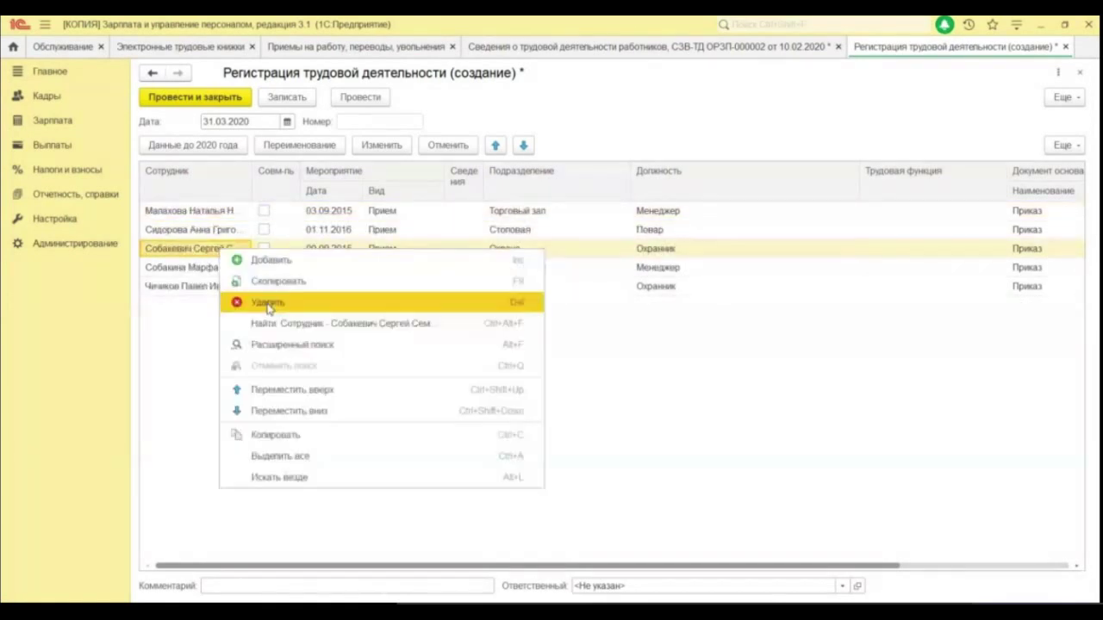
pyautogui.click(260, 301)
pyautogui.rightClick(215, 257)
pyautogui.click(260, 306)
pyautogui.rightClick(201, 254)
pyautogui.click(246, 290)
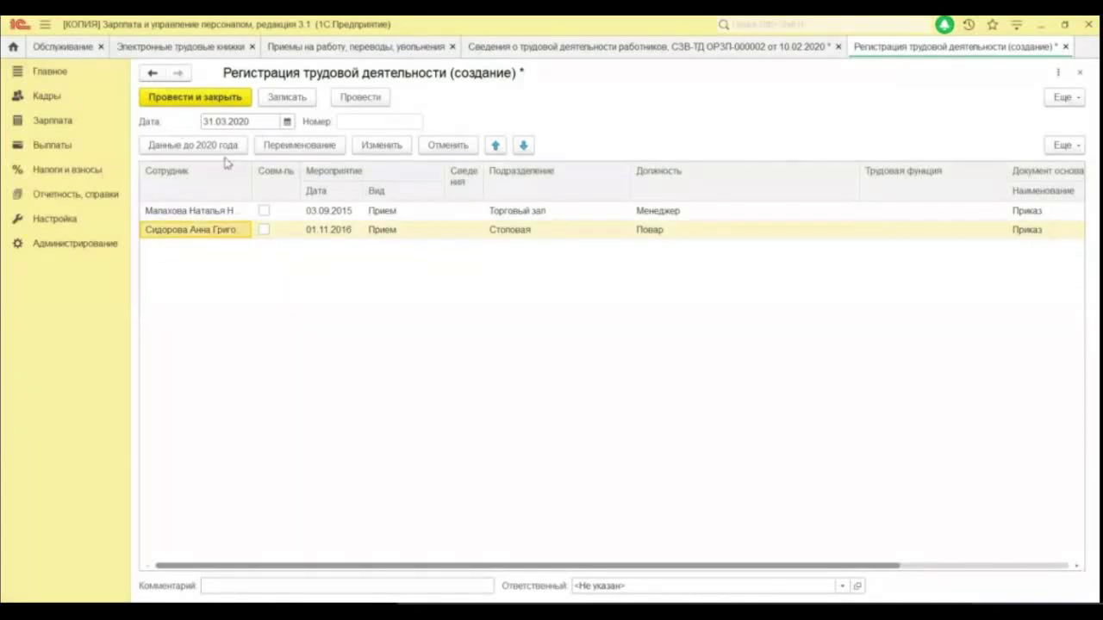
# - Date the new registration document 03.02.2020, then post and close it
pyautogui.click(286, 121)
pyautogui.click(261, 211)
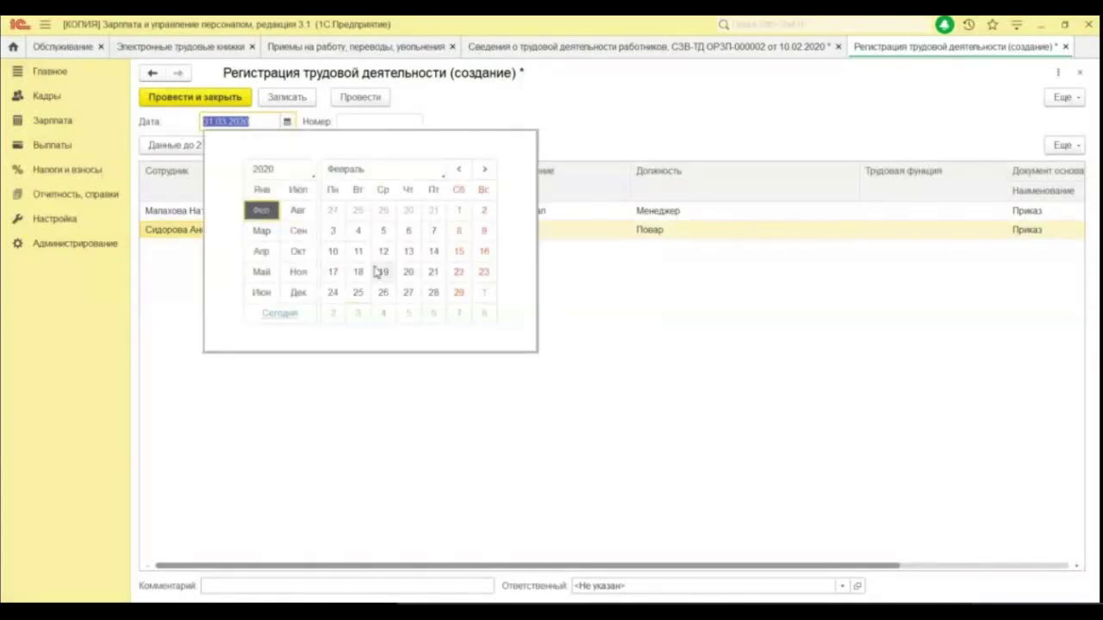
pyautogui.click(354, 232)
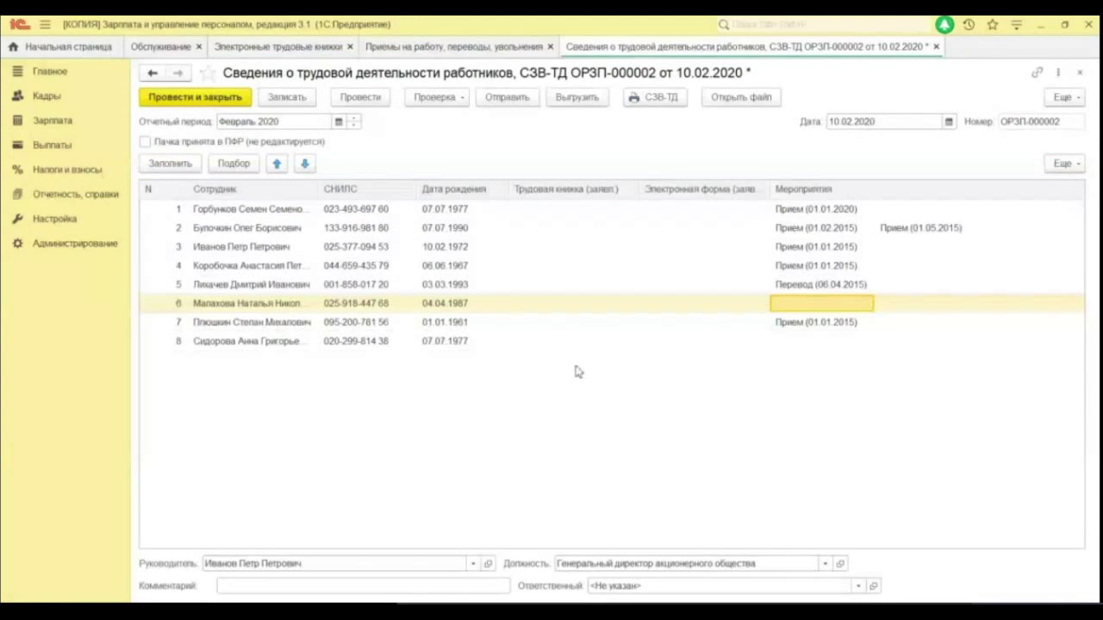
# - Refill the February 2020 СЗВ-ТД report and add the employees in rows 1 and 4 to 10 of the employee selection list
pyautogui.click(184, 164)
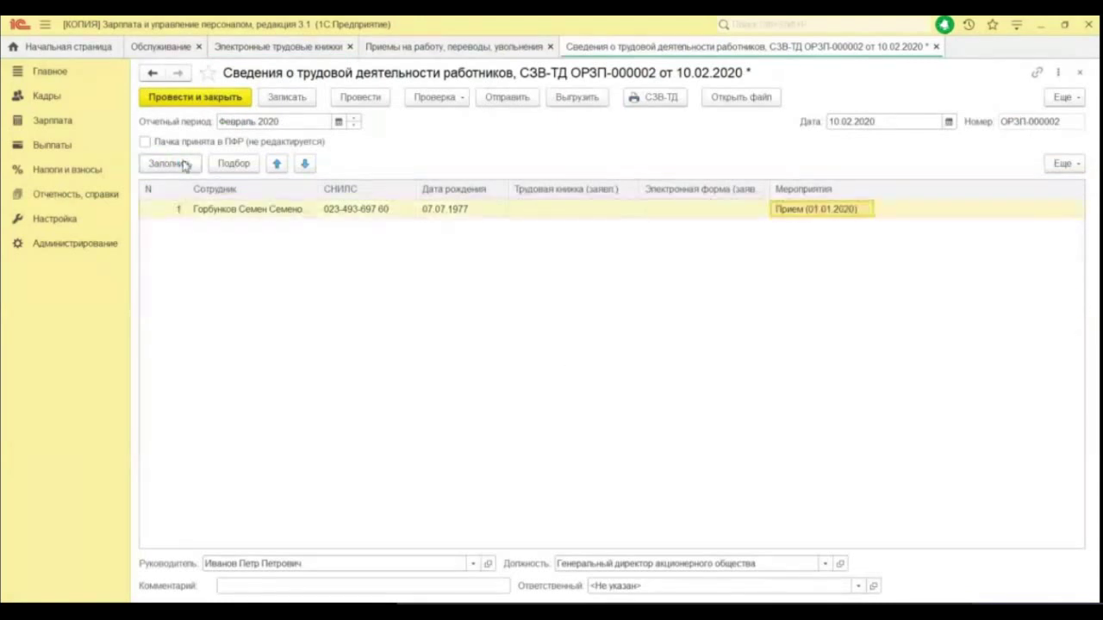
pyautogui.click(248, 164)
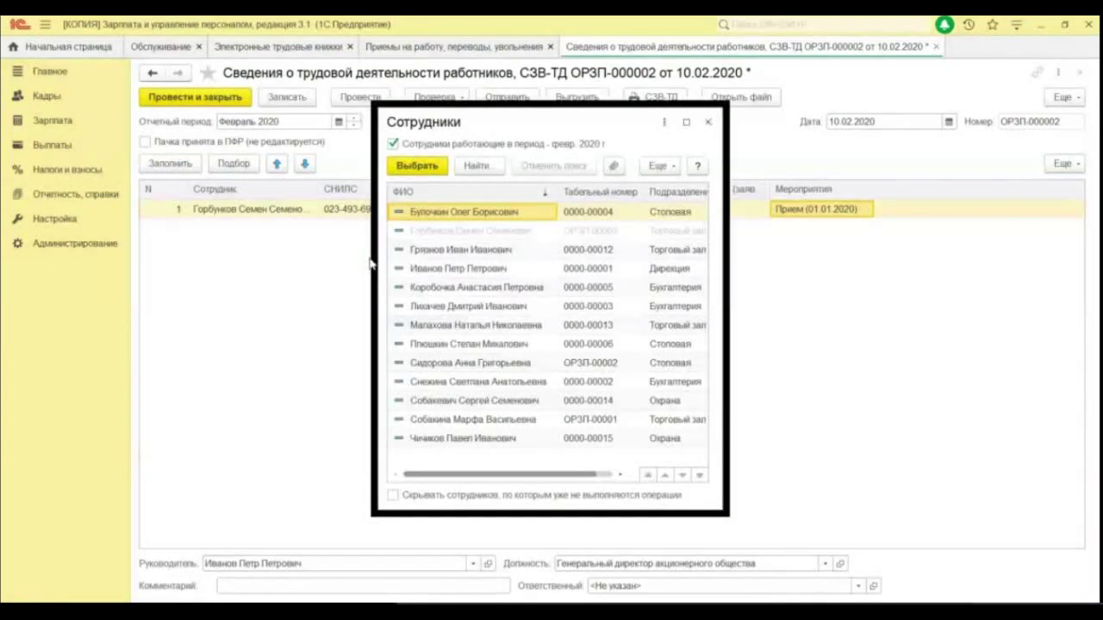
pyautogui.doubleClick(483, 269)
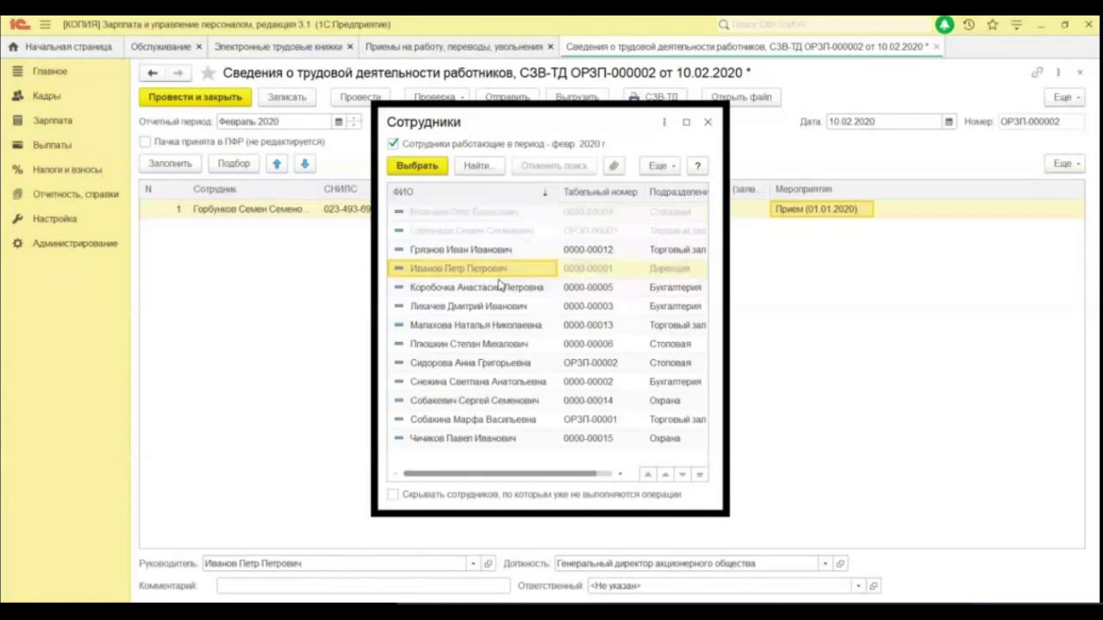
pyautogui.click(508, 287)
pyautogui.press('Return')
pyautogui.press('Return')
pyautogui.press('Return')
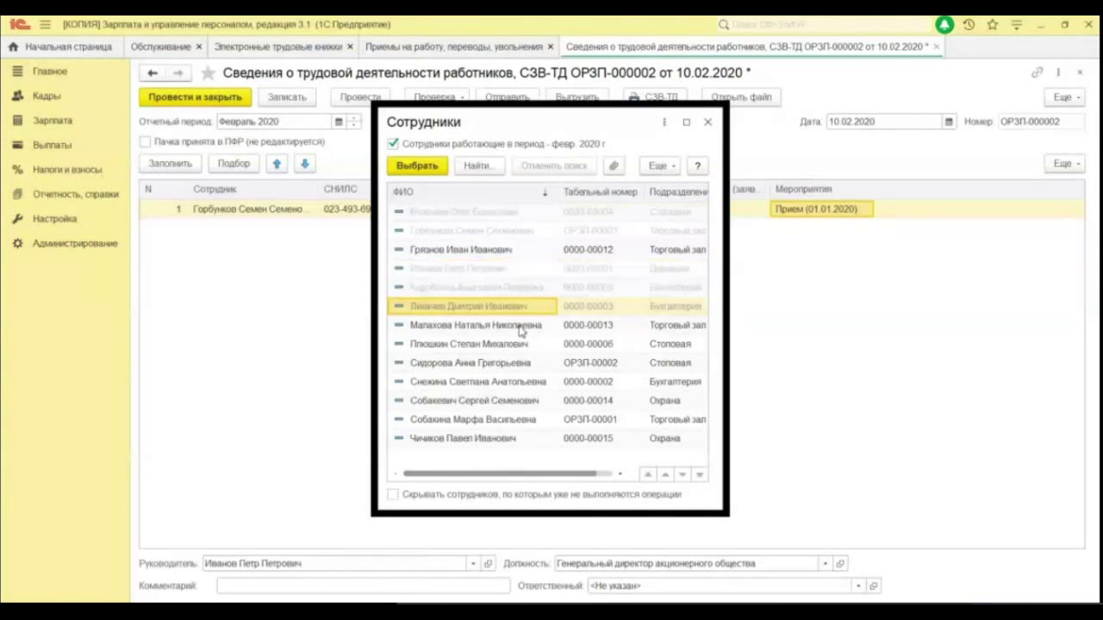
pyautogui.press('Return')
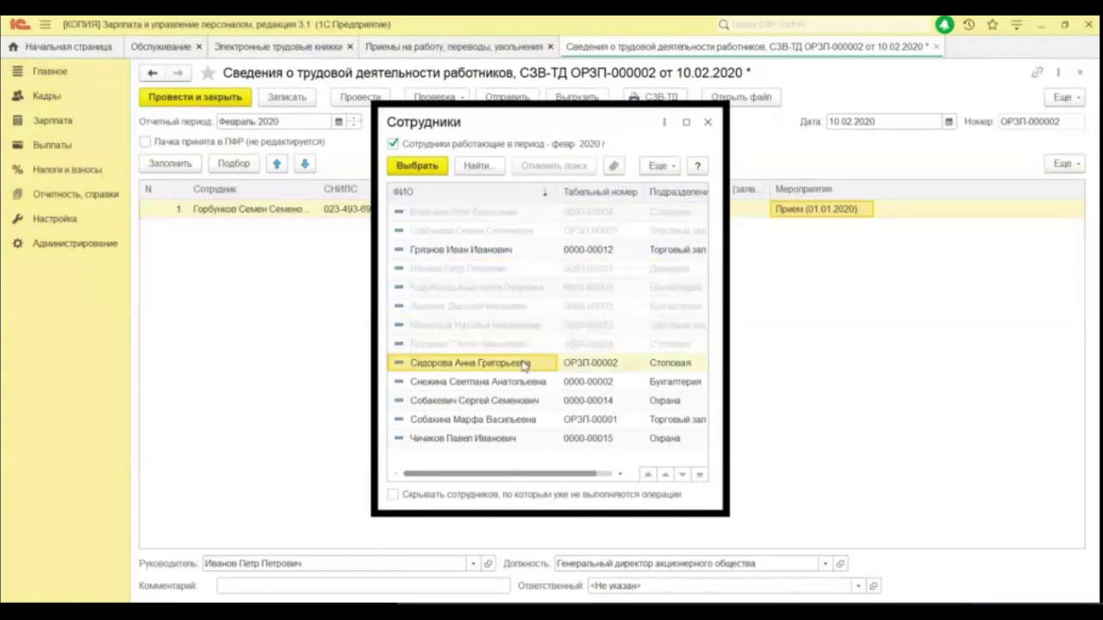
pyautogui.press('Return')
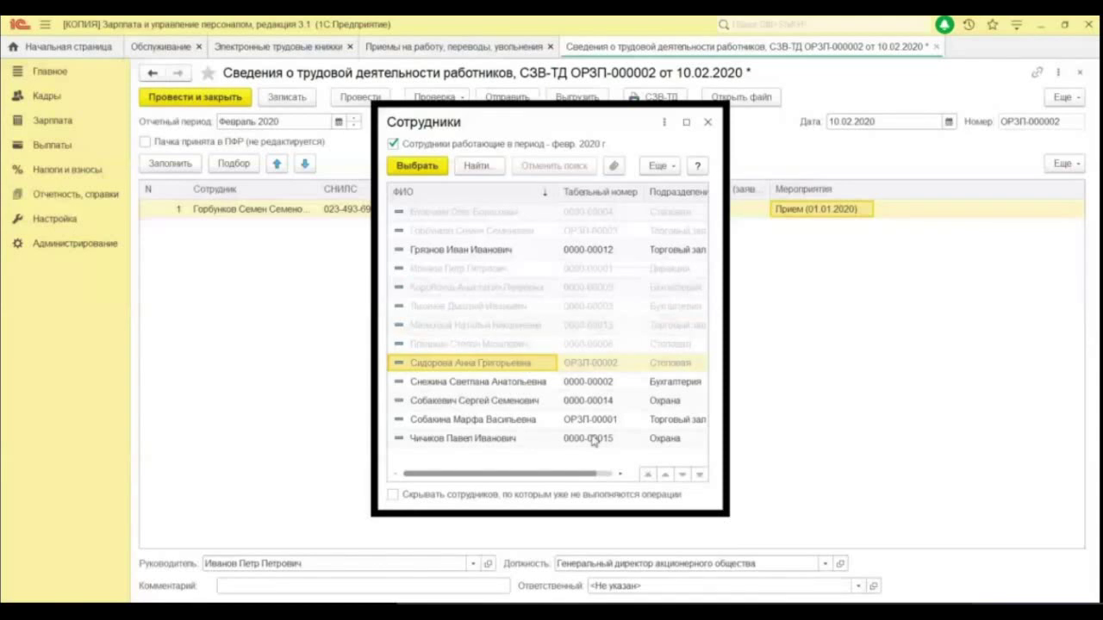
pyautogui.click(526, 385)
pyautogui.press('Return')
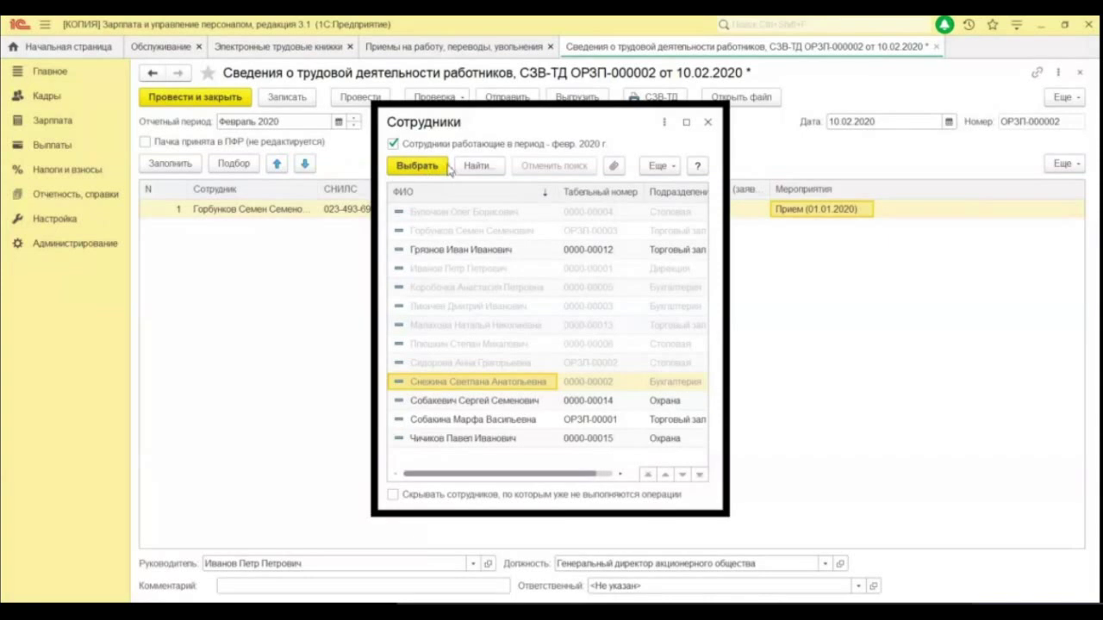
pyautogui.click(707, 121)
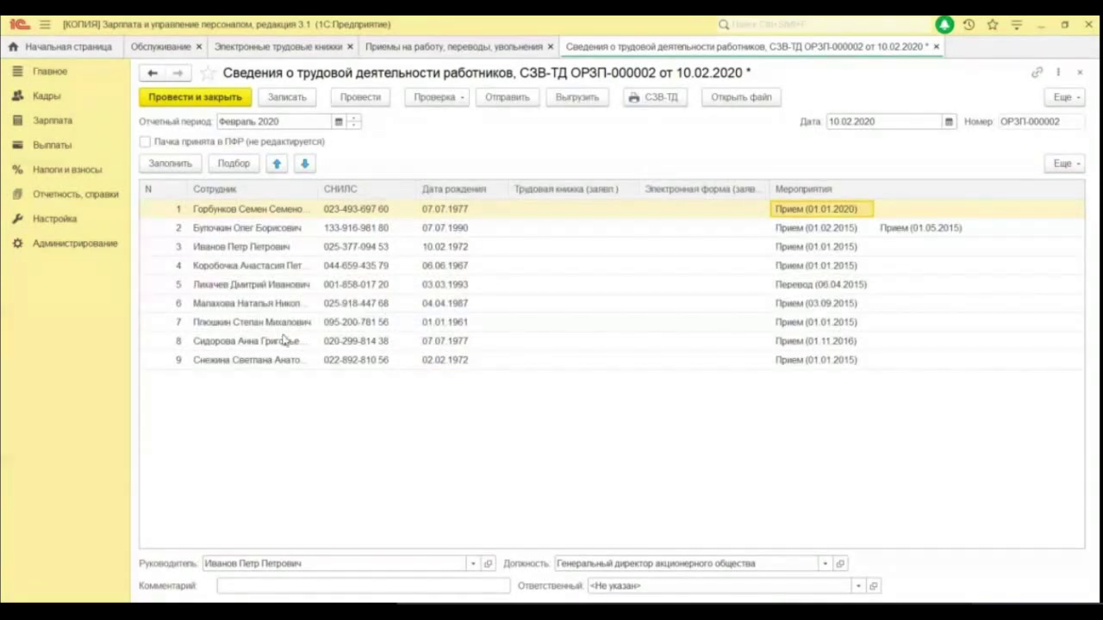
# - Check the Мероприятия entries of the employees in rows 6 and 2, then post and close the СЗВ-ТД report
pyautogui.click(376, 308)
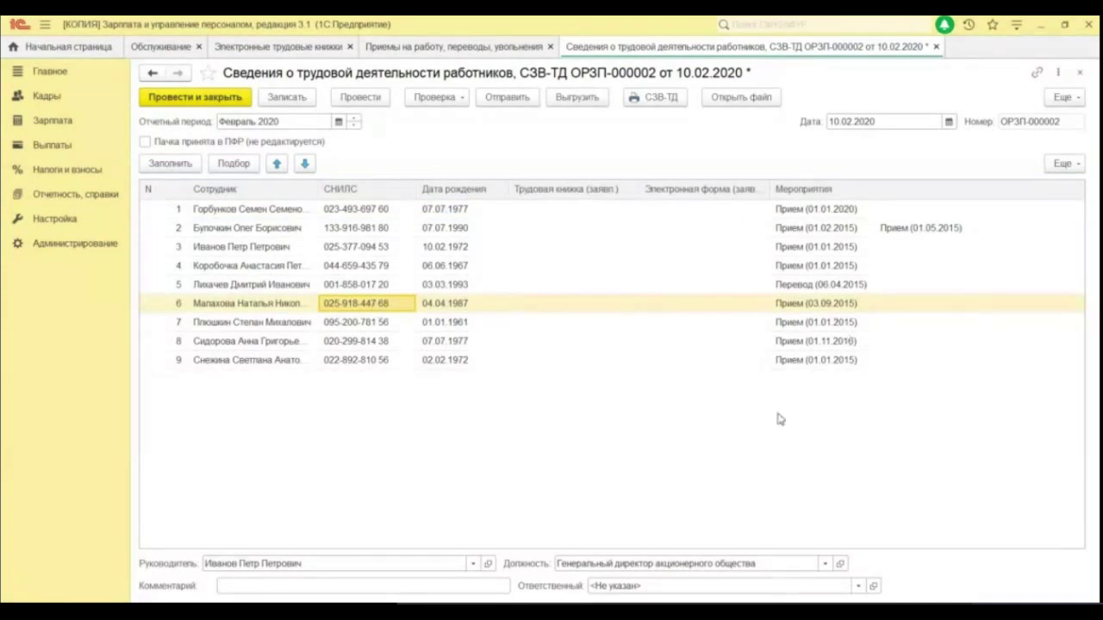
pyautogui.click(798, 229)
pyautogui.click(198, 102)
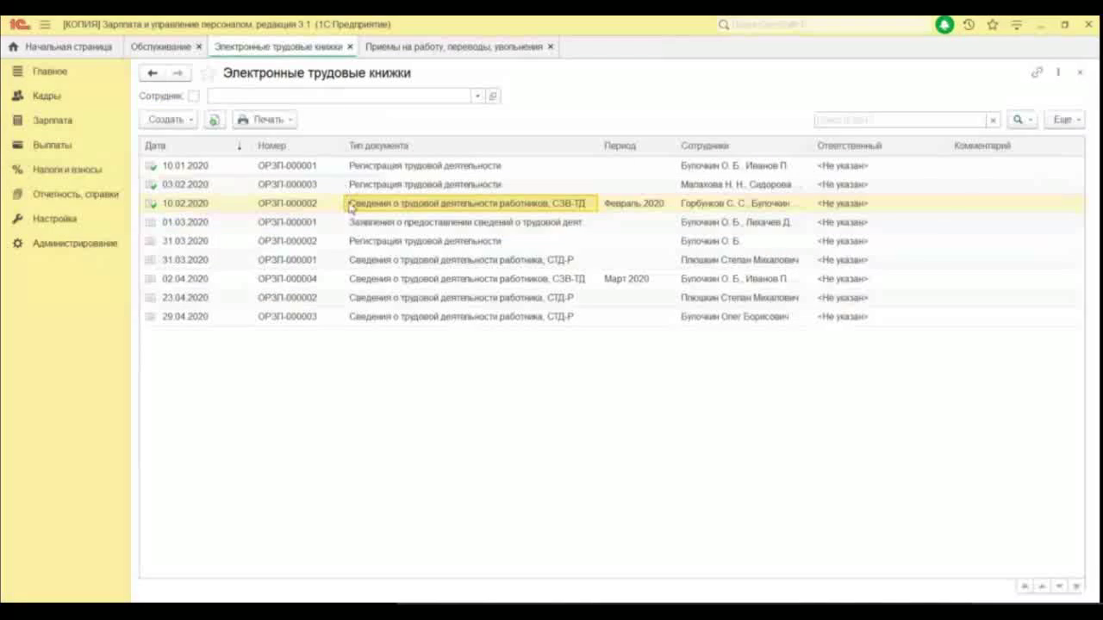
# - Review the employees and hire events in registration document ОРЗП-000003 dated 03.02.2020, then close it
pyautogui.click(412, 189)
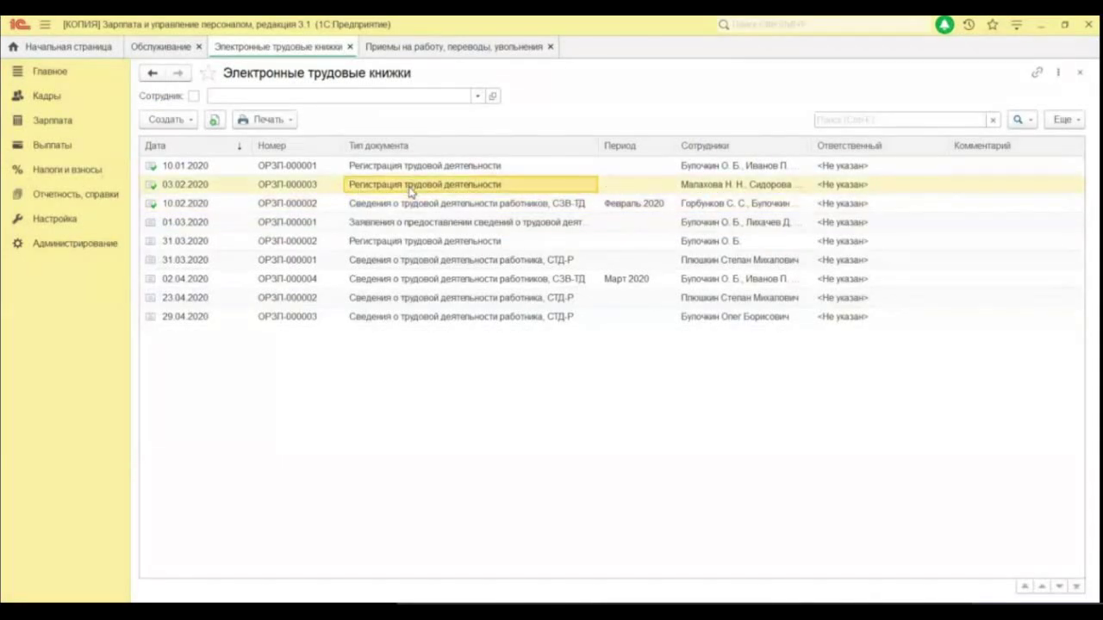
pyautogui.doubleClick(412, 188)
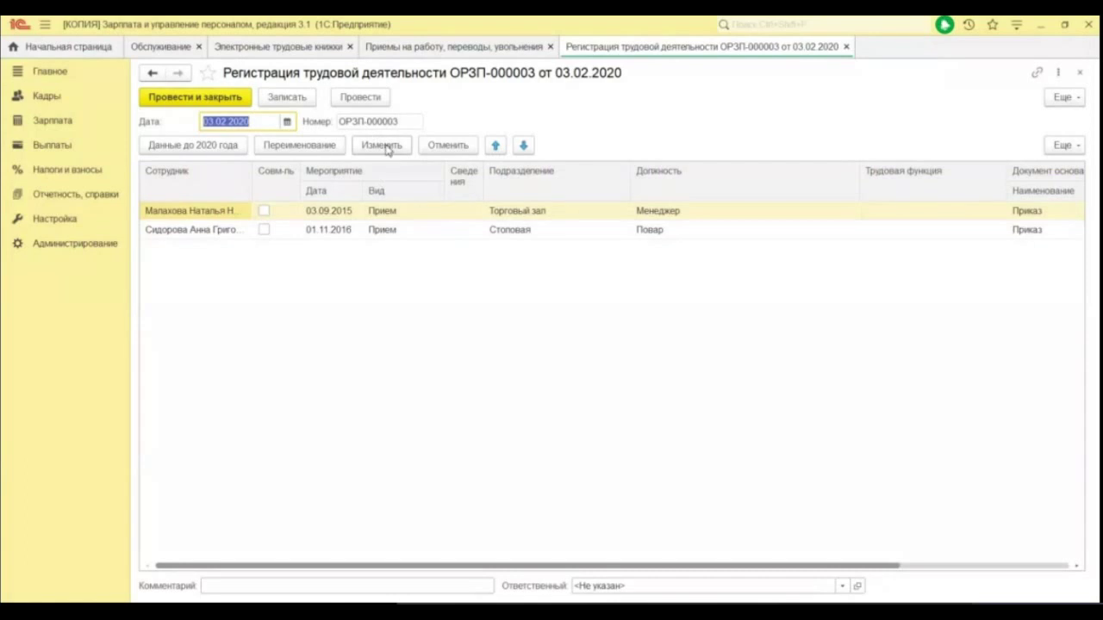
pyautogui.click(845, 46)
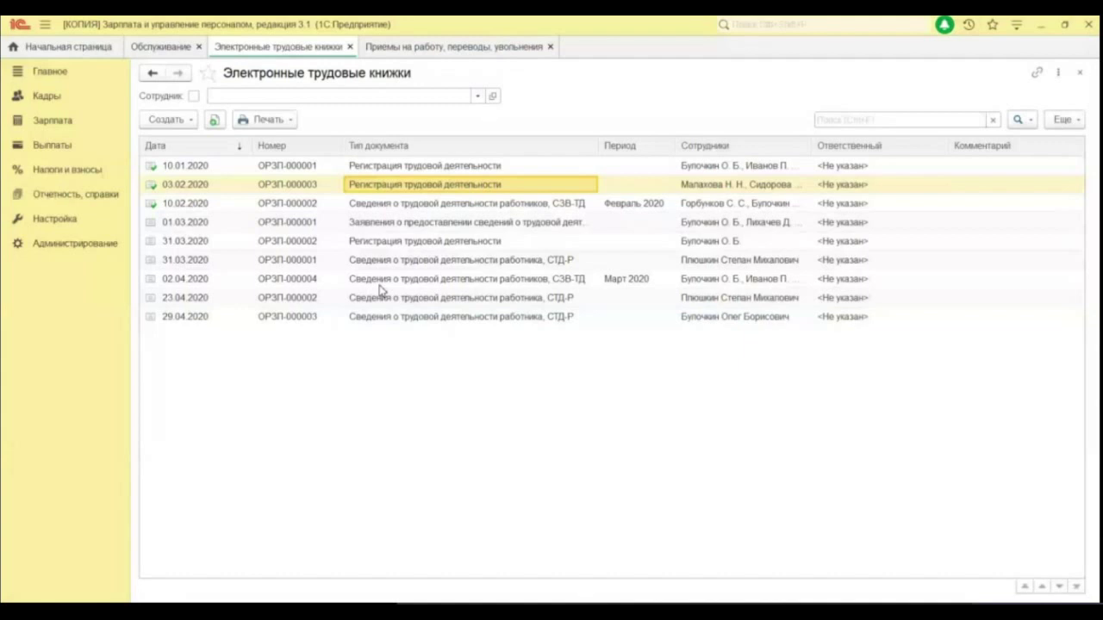
# - Open the registration document ОРЗП-000002 dated 31.03.2020 and delete both of its rows
pyautogui.click(560, 207)
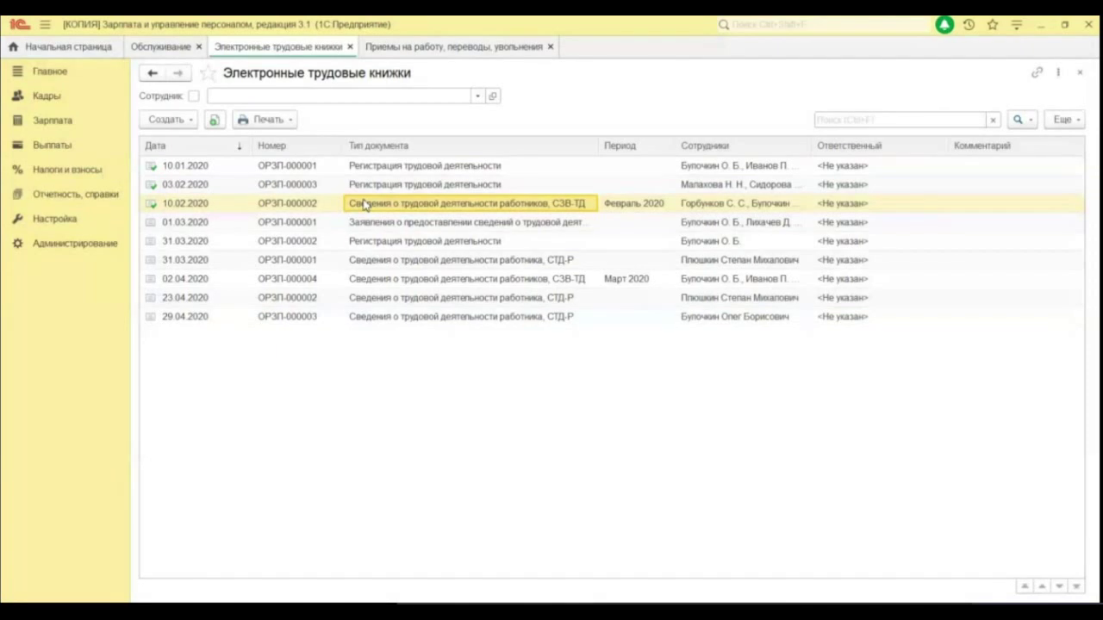
pyautogui.press('Down')
pyautogui.press('Down')
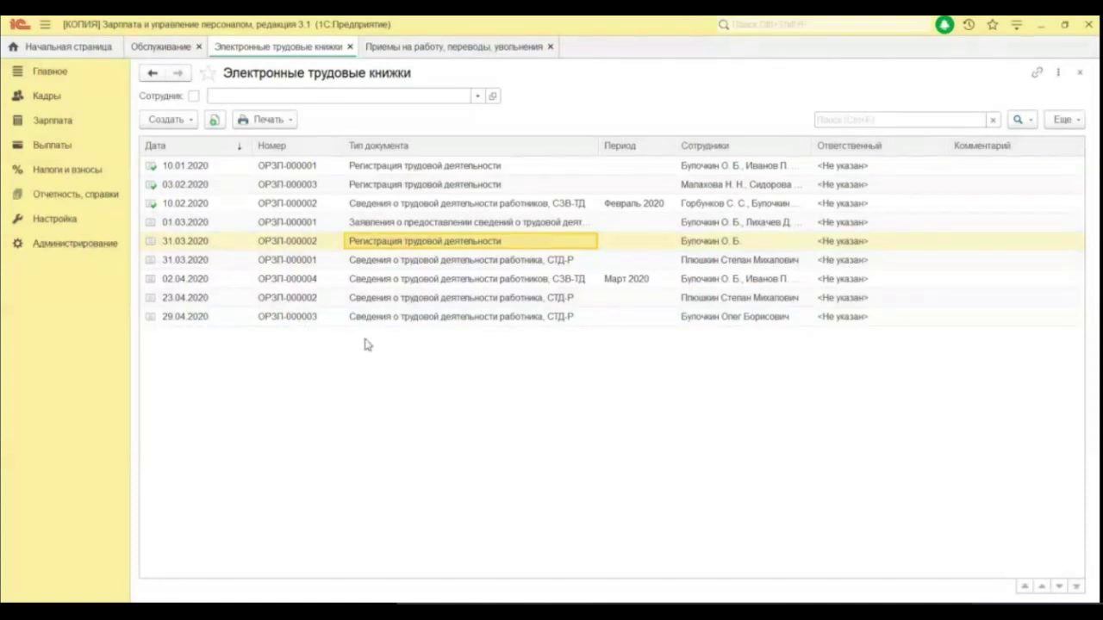
pyautogui.click(417, 243)
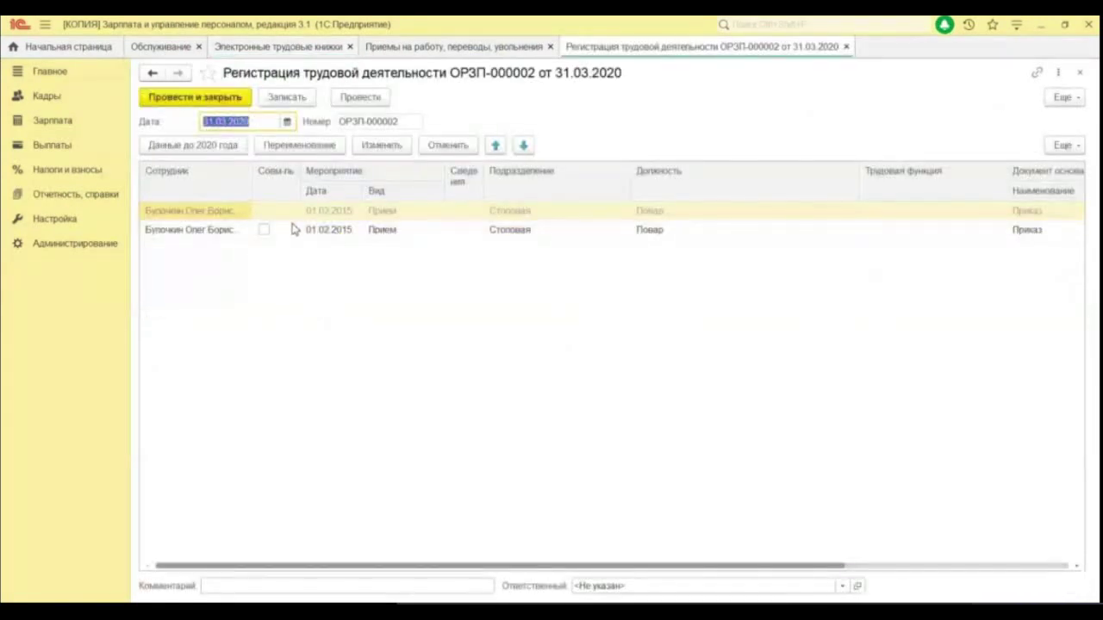
pyautogui.click(290, 215)
pyautogui.rightClick(290, 215)
pyautogui.click(332, 263)
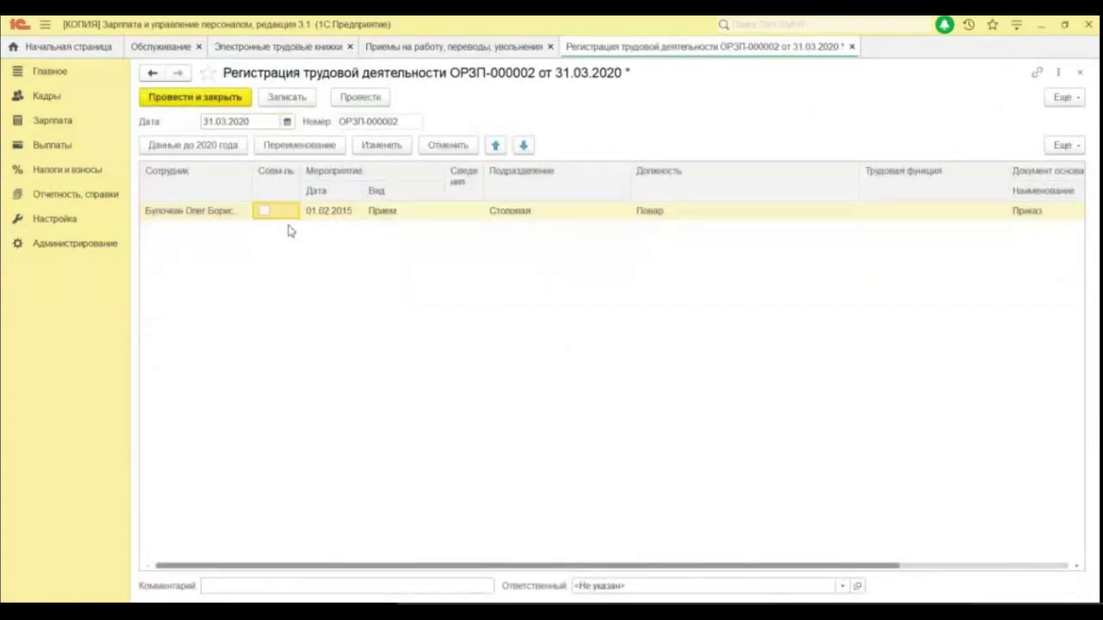
pyautogui.rightClick(287, 215)
pyautogui.click(331, 263)
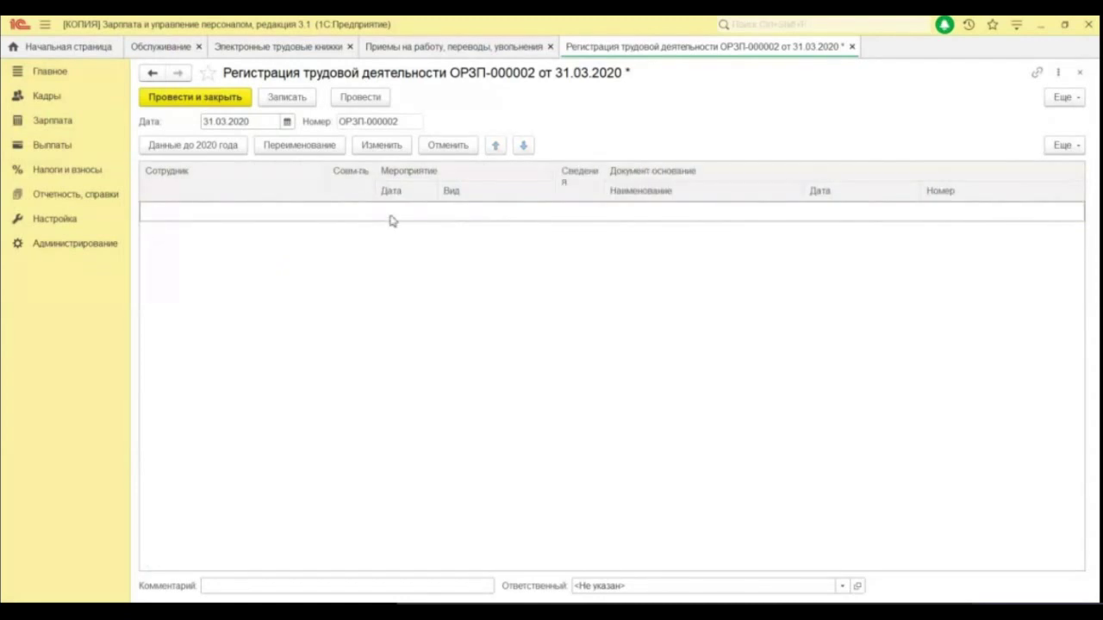
# - Add a change of the first employee's 01.02.2015 hire event (Столовая, Повар) and check its cancellation date
pyautogui.click(371, 148)
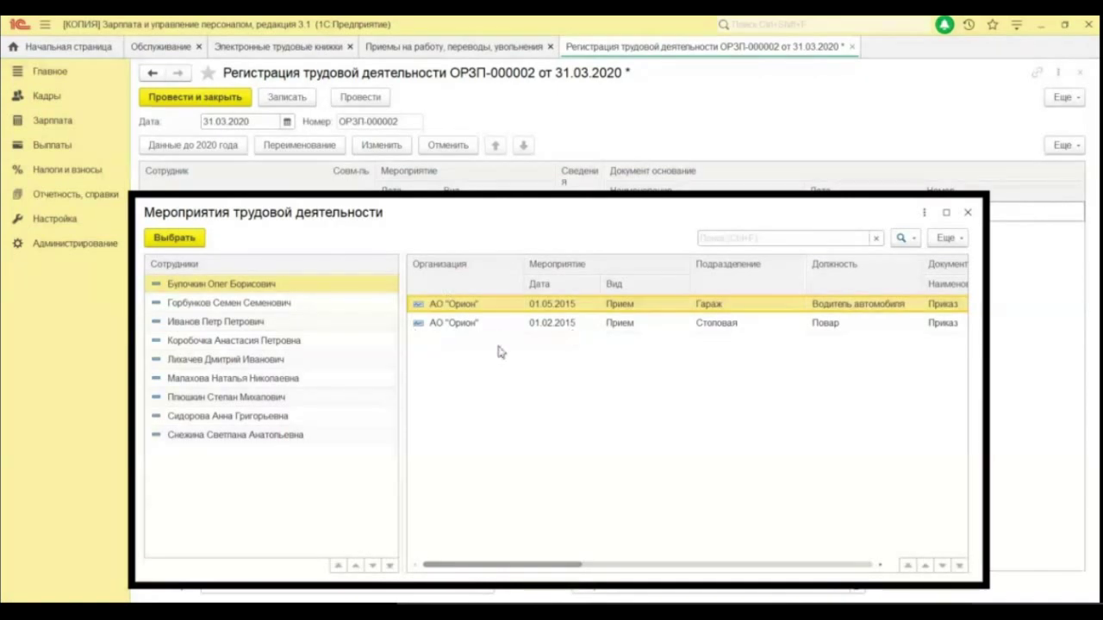
pyautogui.click(474, 324)
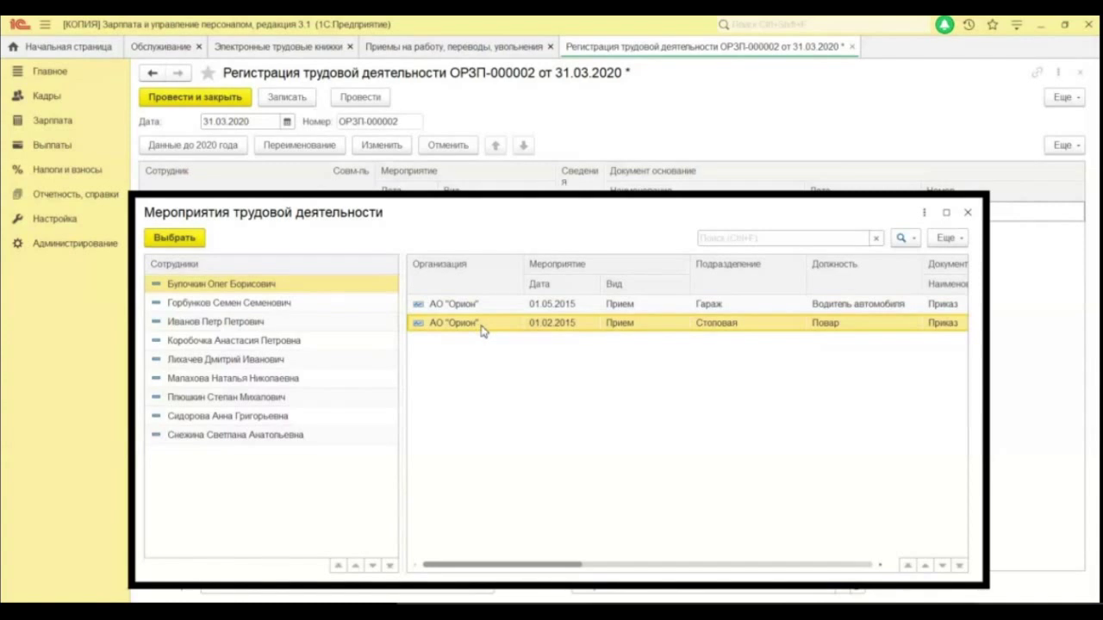
pyautogui.doubleClick(560, 332)
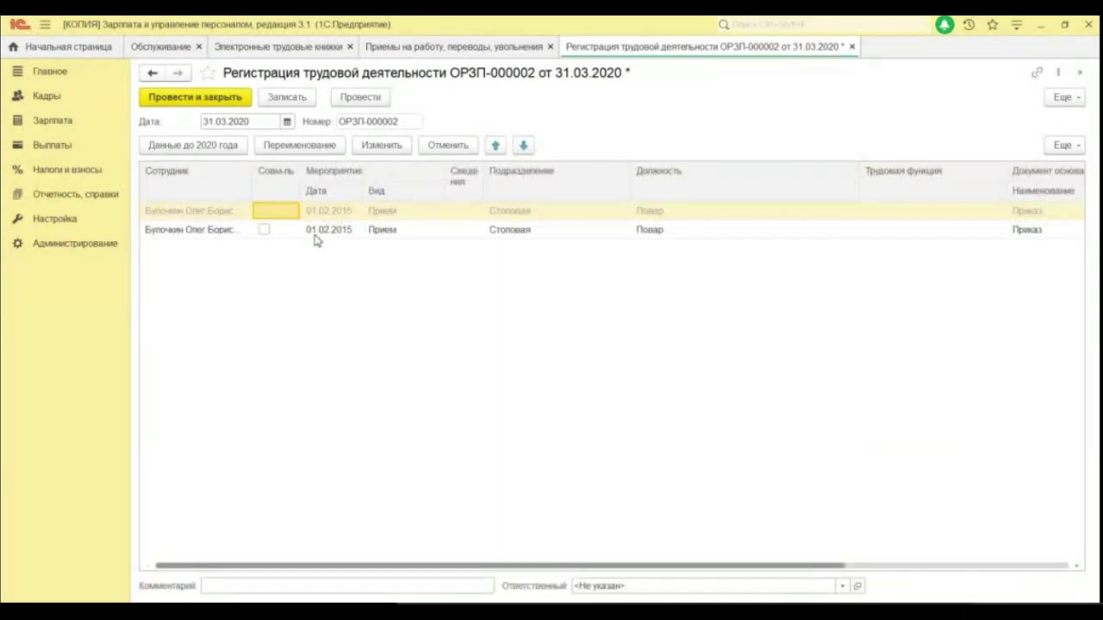
pyautogui.moveTo(566, 568); pyautogui.dragTo(799, 583)
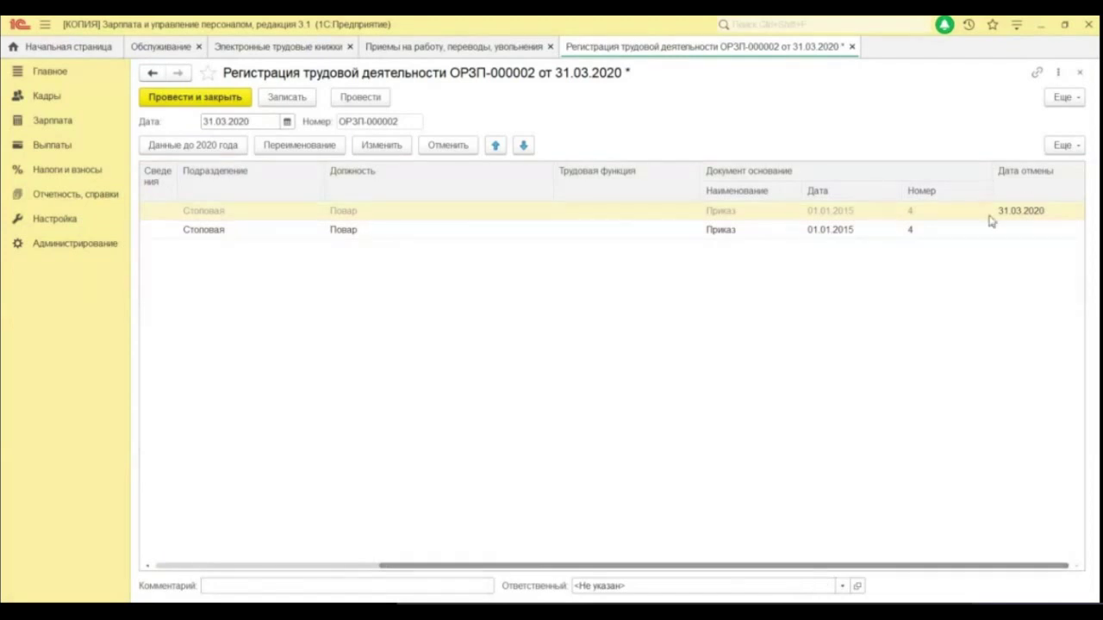
pyautogui.moveTo(473, 567); pyautogui.dragTo(209, 546)
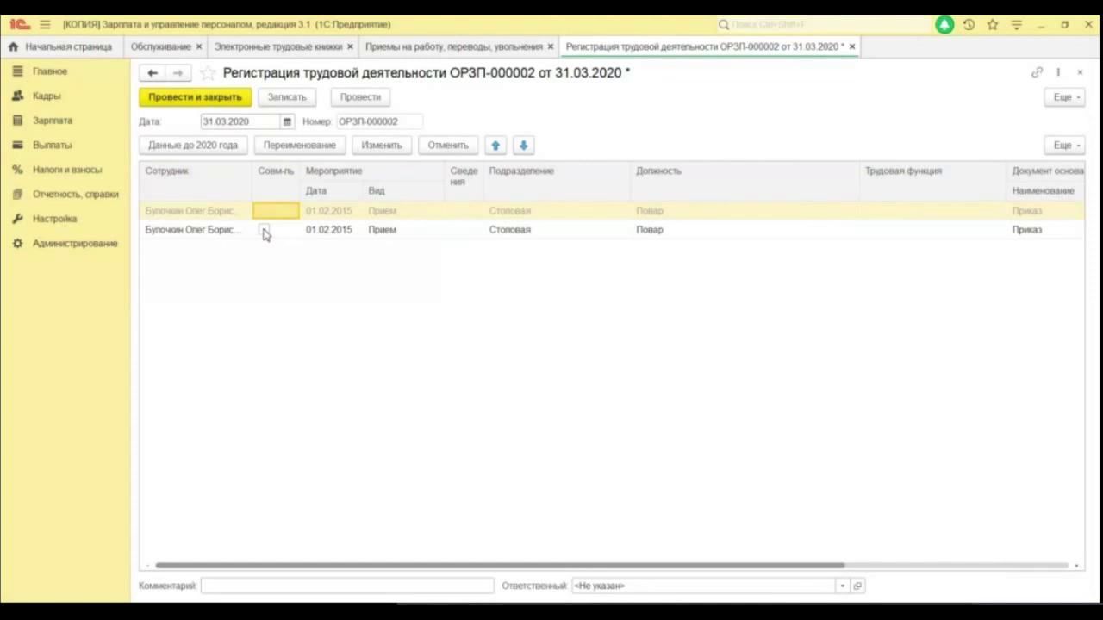
# - Set the hire date in the corrected event row to 01.01.2020
pyautogui.doubleClick(332, 232)
pyautogui.write('01.01')
pyautogui.press('Return')
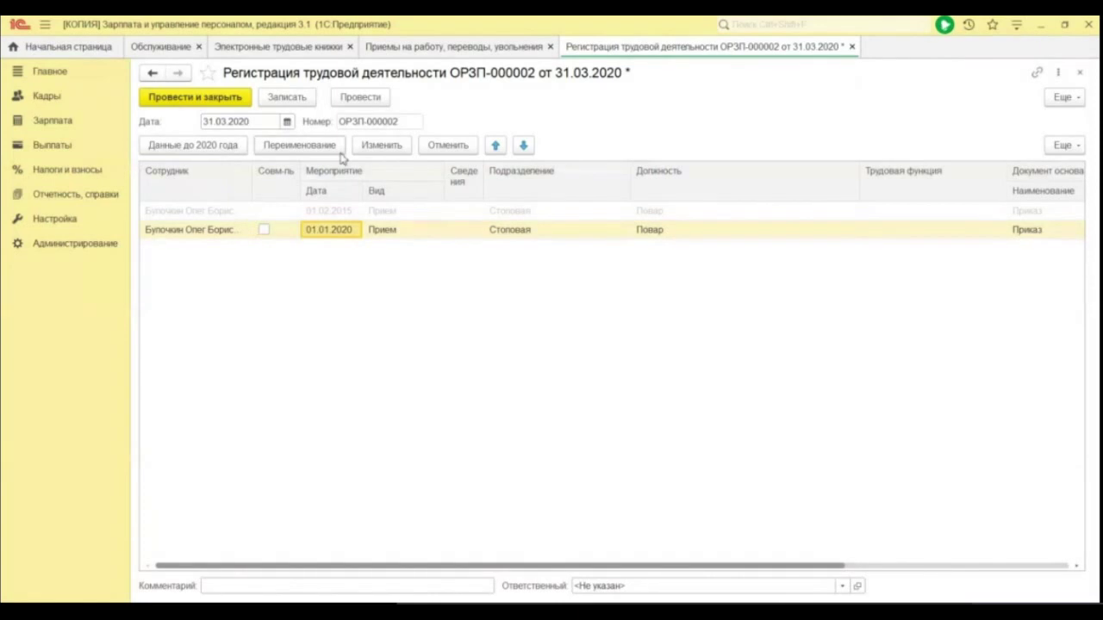
# - Change the date of registration document ОРЗП-000002 to 11.02.2020, then post and close it
pyautogui.click(287, 121)
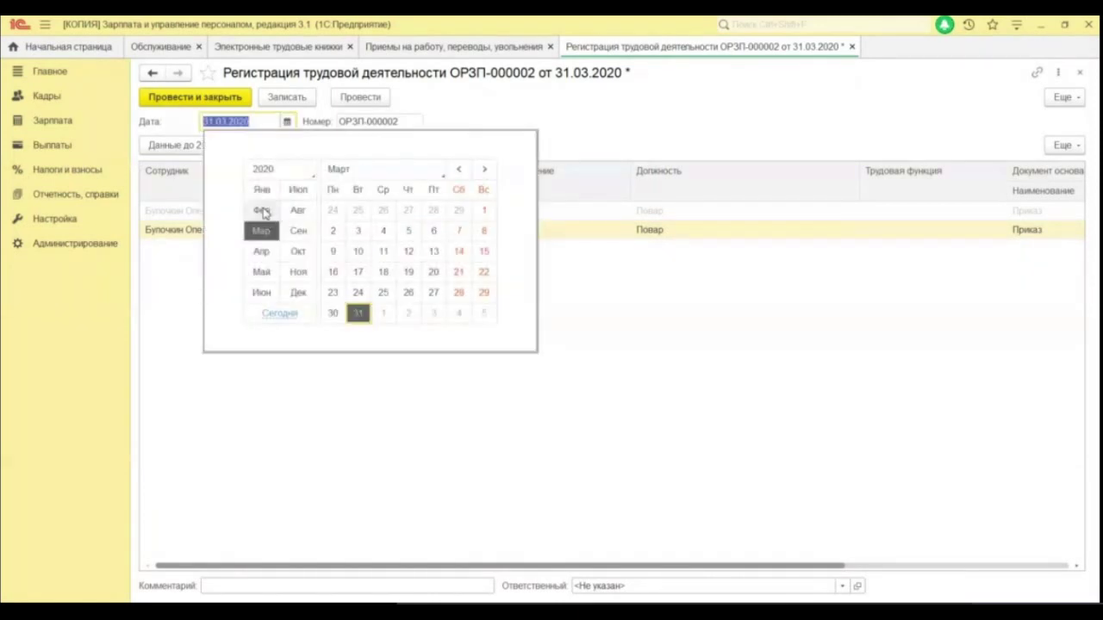
pyautogui.click(262, 210)
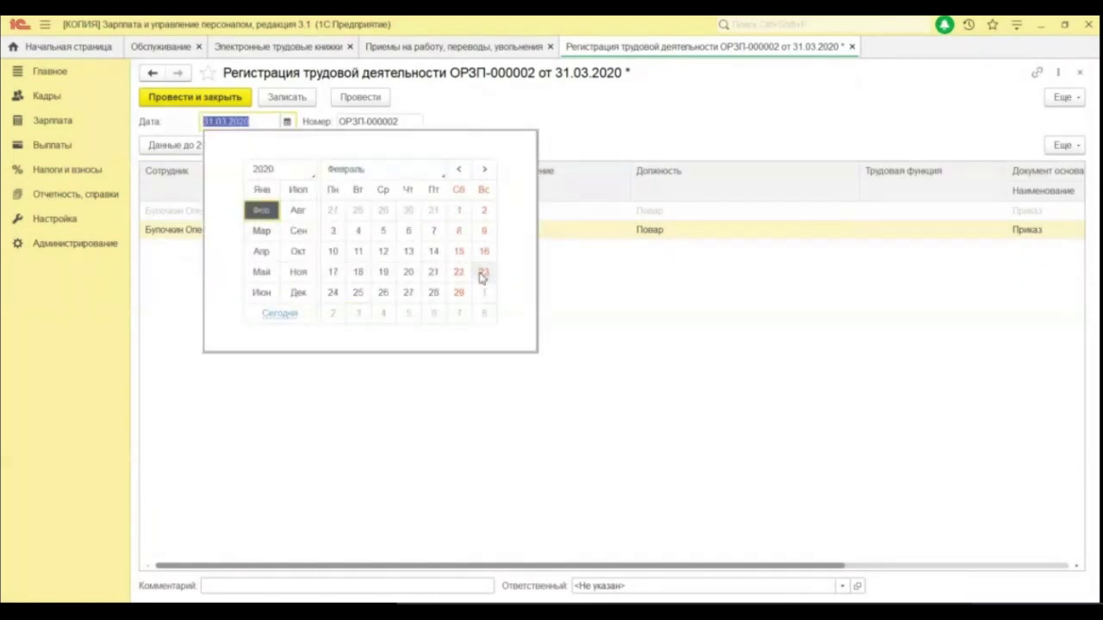
pyautogui.click(358, 252)
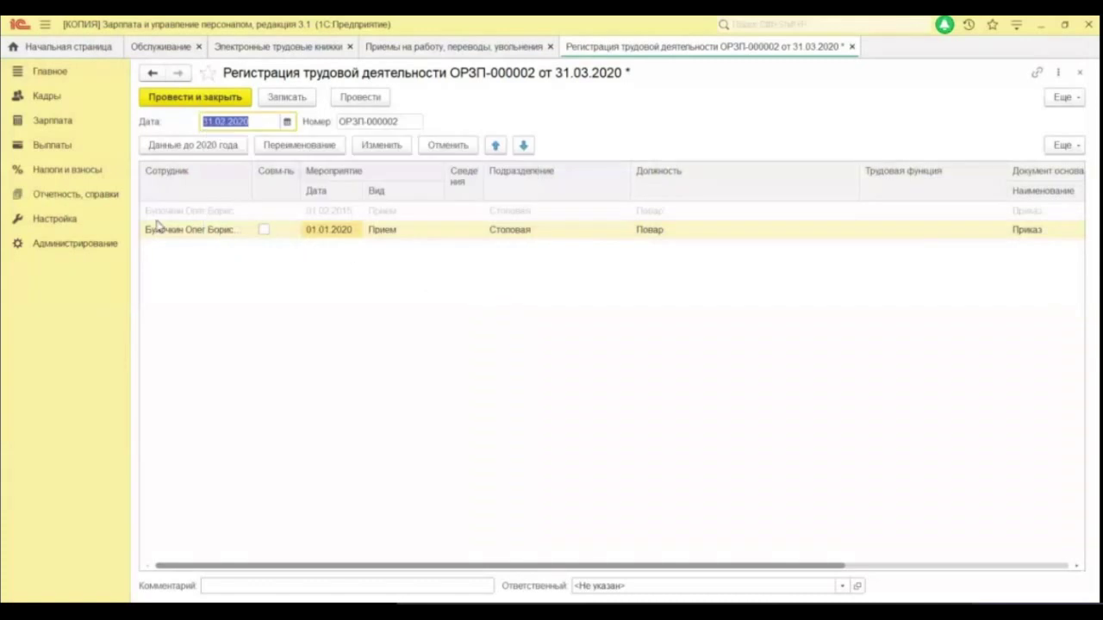
pyautogui.click(196, 101)
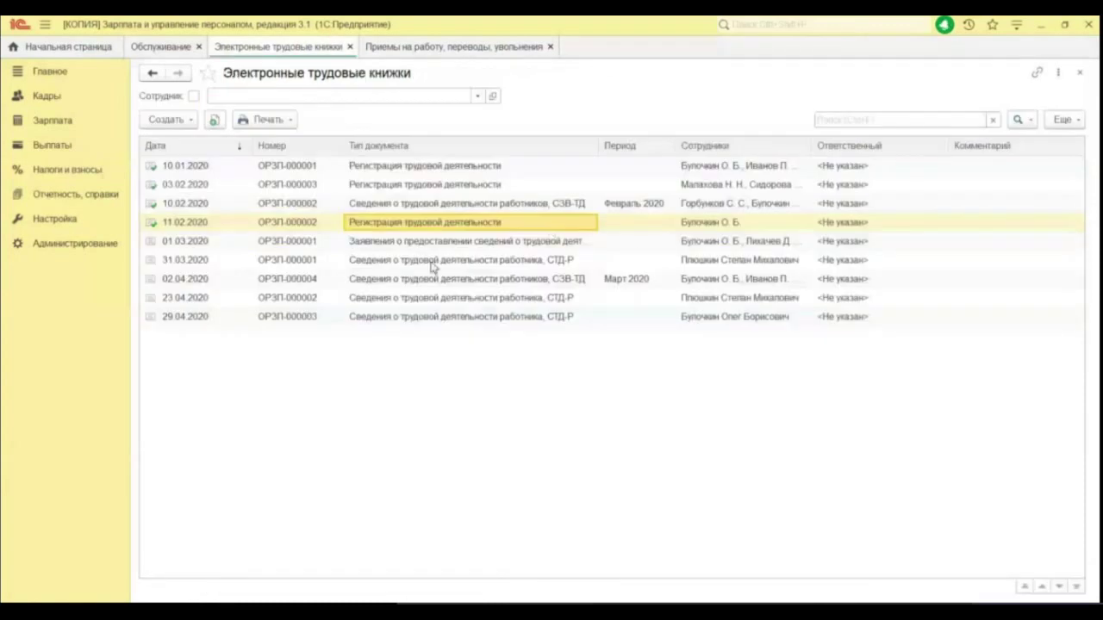
# - Open the March 2020 СЗВ-ТД report ОРЗП-000004, clear its accepted-by-ПФР mark and refill the employee list
pyautogui.click(431, 263)
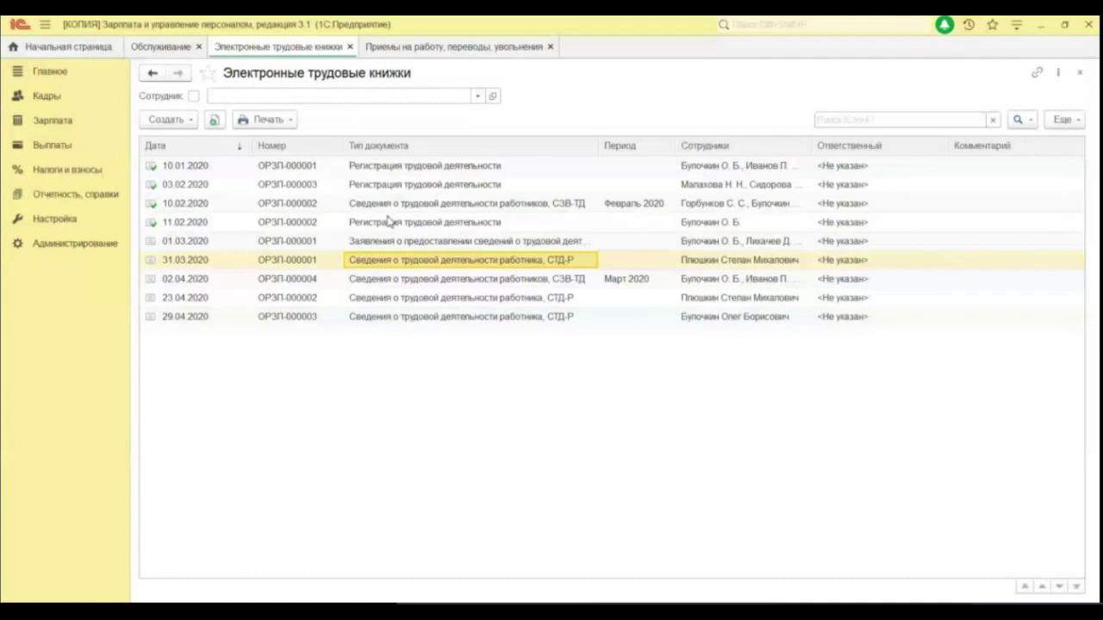
pyautogui.doubleClick(486, 284)
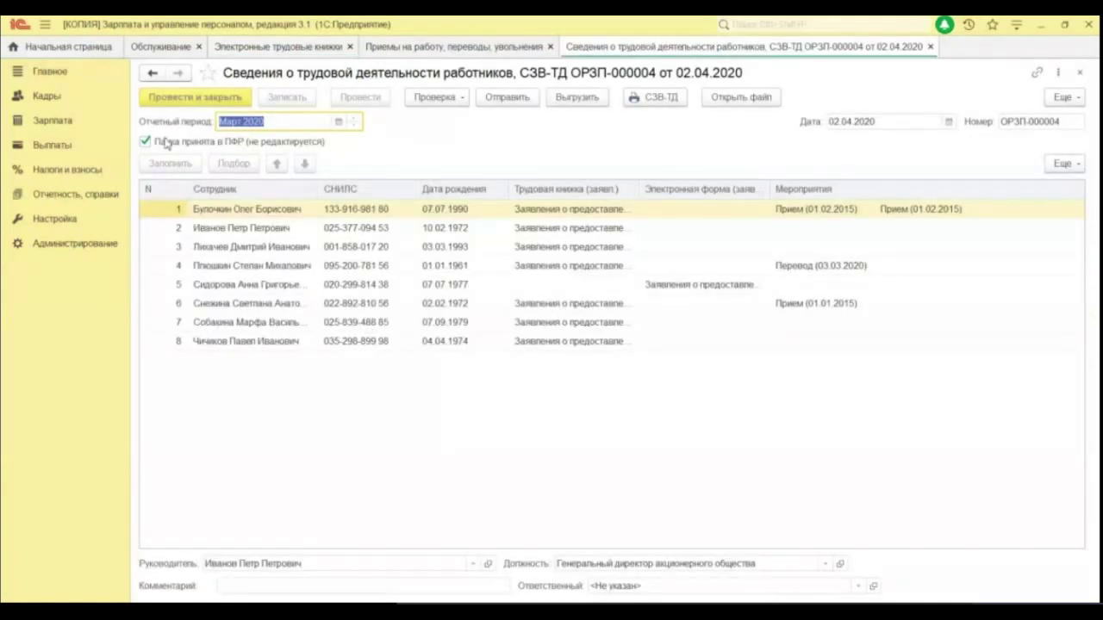
pyautogui.click(147, 142)
pyautogui.click(168, 164)
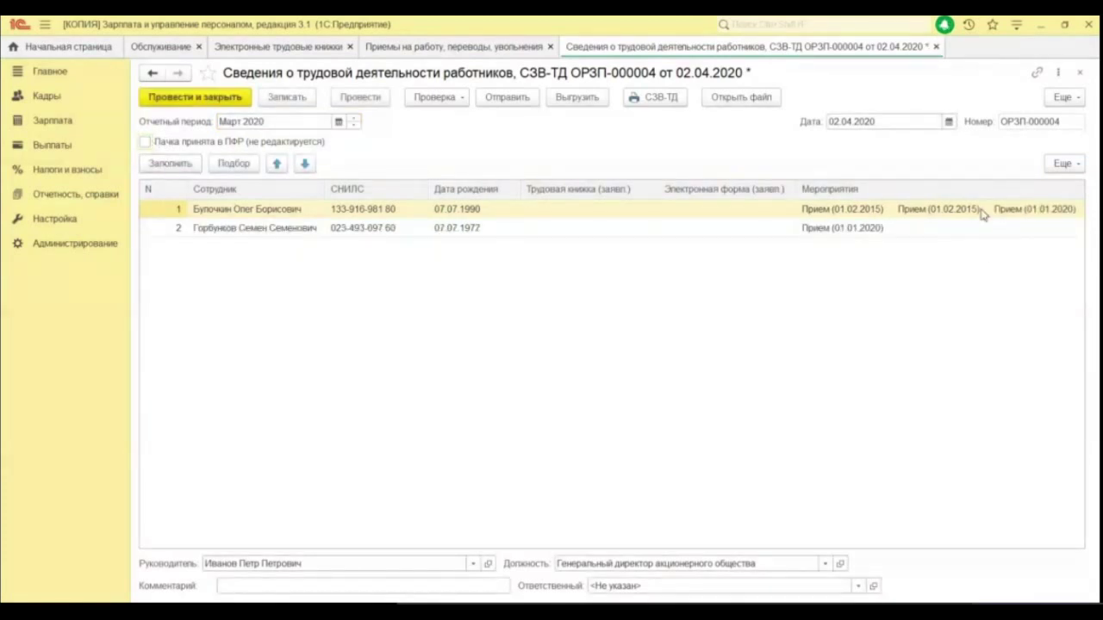
# - Delete the second employee's row from the March report, then post the report and generate its СЗВ-ТД printed form
pyautogui.click(829, 215)
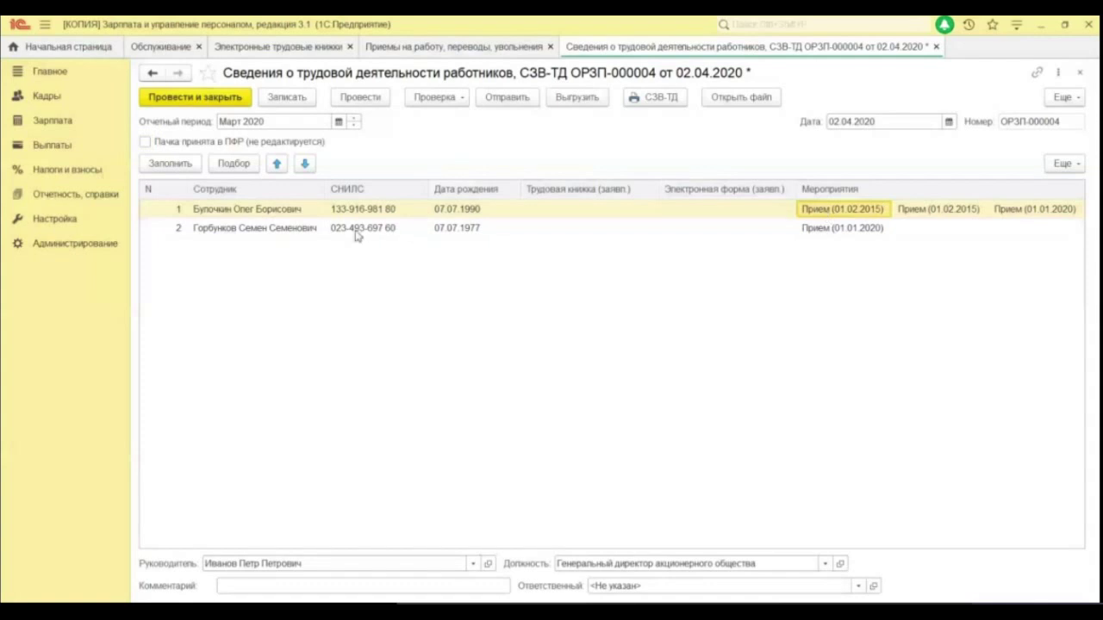
pyautogui.click(288, 228)
pyautogui.rightClick(288, 230)
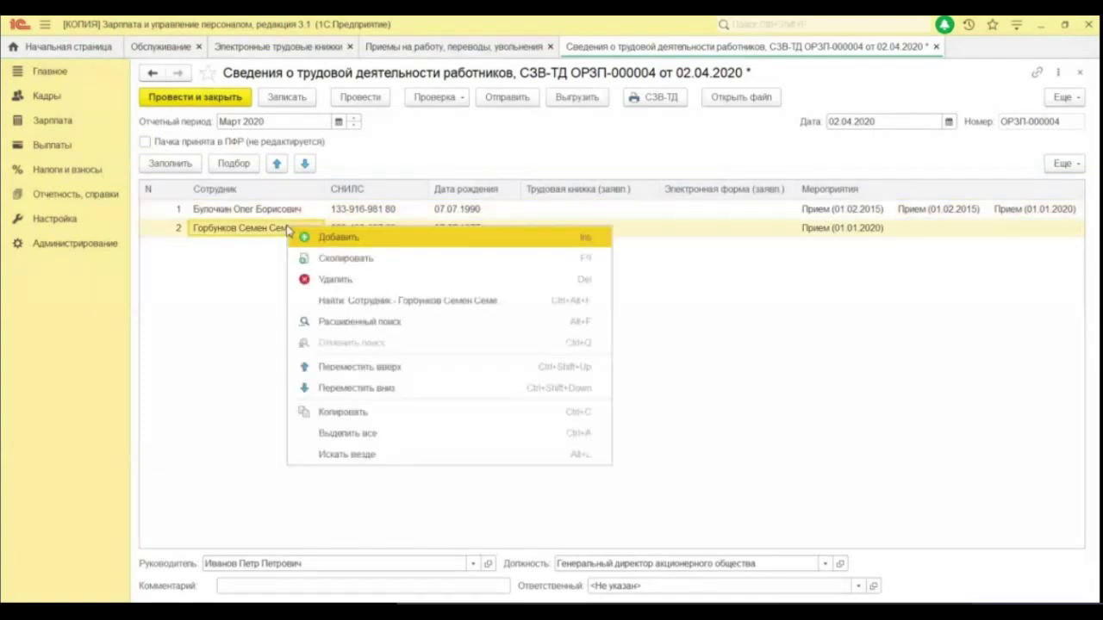
pyautogui.click(328, 280)
pyautogui.click(655, 97)
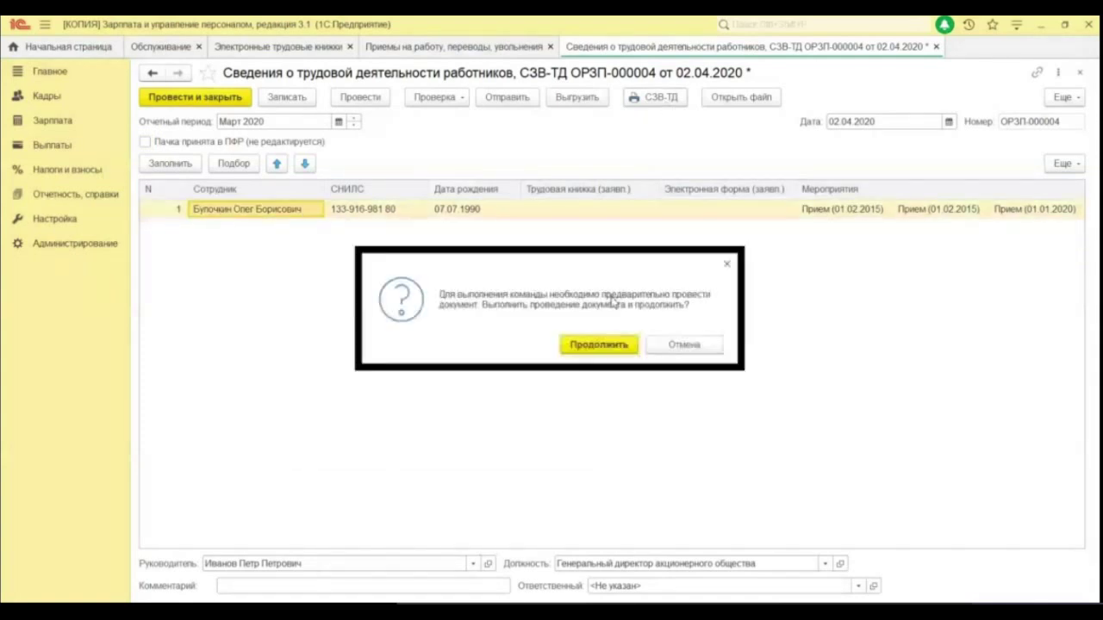
pyautogui.click(601, 346)
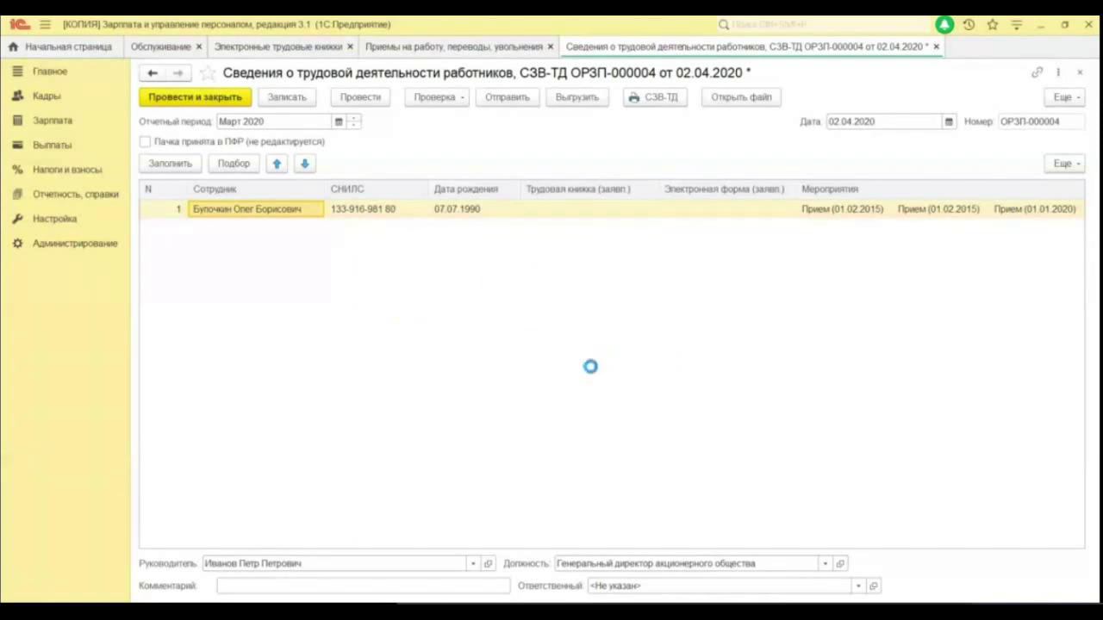
# - Examine the printed form's cancelled 01.02.2015 hire entry, its cancellation mark and the corrected 01.01.2020 entry
pyautogui.scroll(-3, 764, 345)
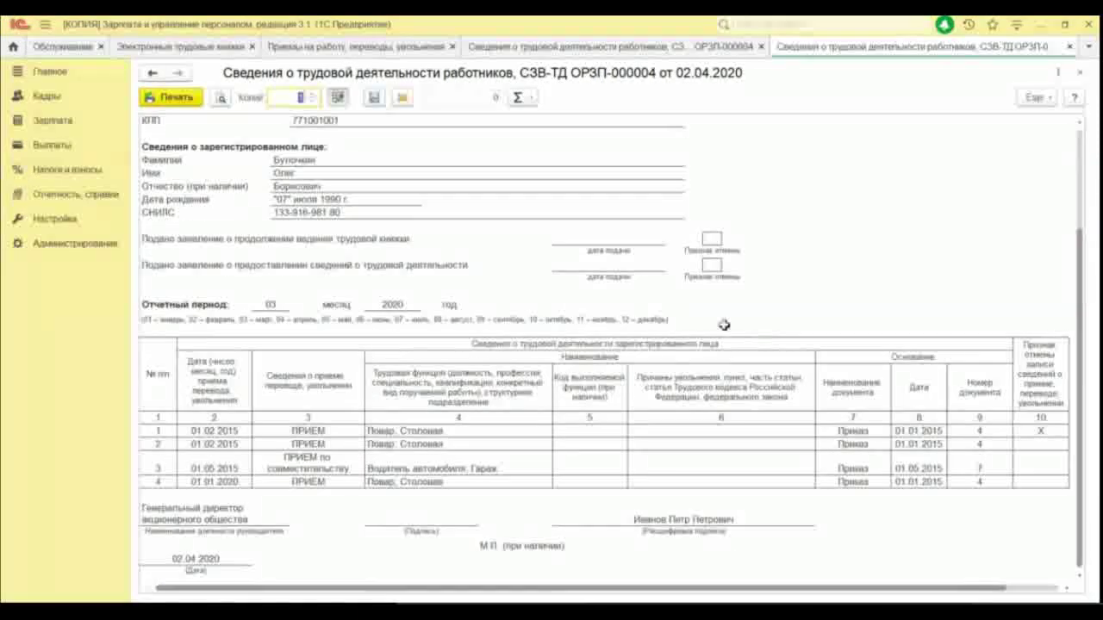
pyautogui.scroll(-2, 723, 324)
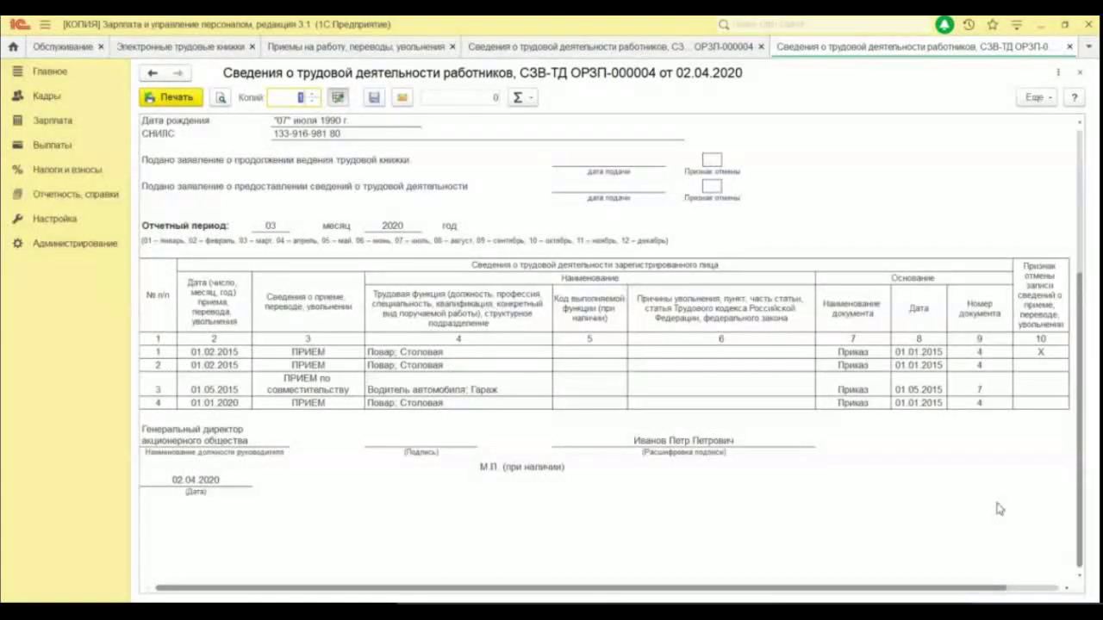
pyautogui.moveTo(207, 352); pyautogui.dragTo(936, 367)
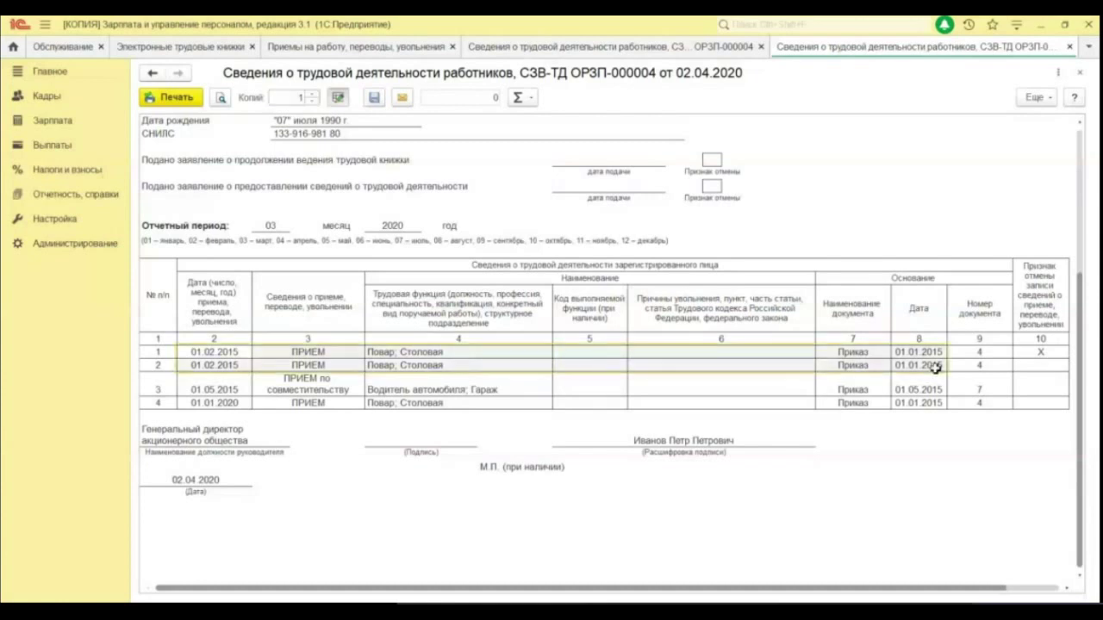
pyautogui.click(1048, 353)
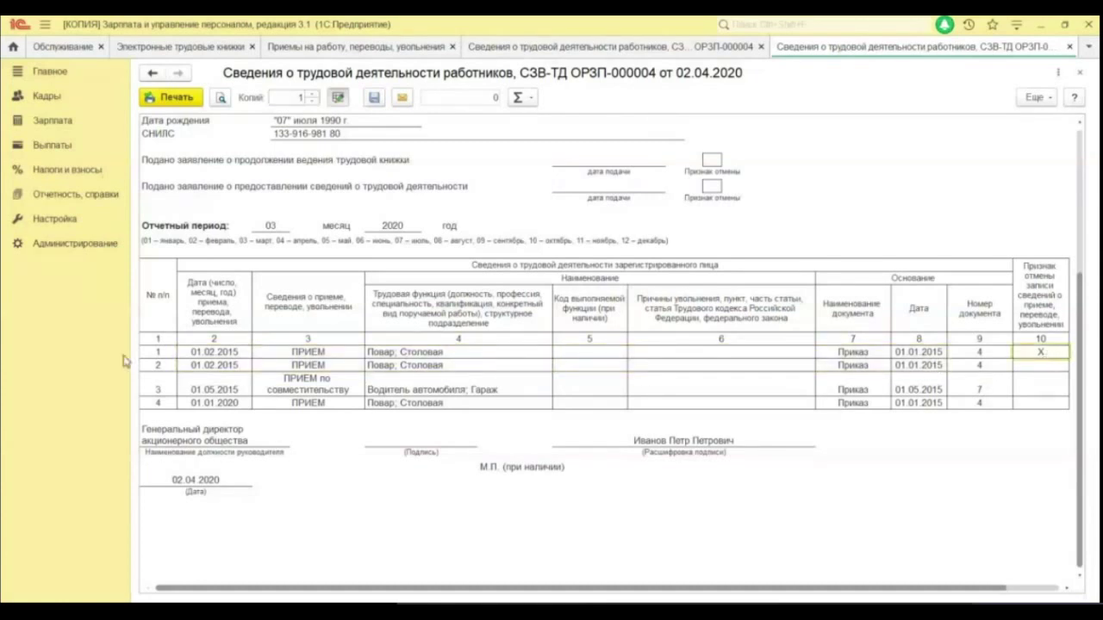
pyautogui.click(199, 364)
pyautogui.moveTo(202, 404); pyautogui.dragTo(404, 408)
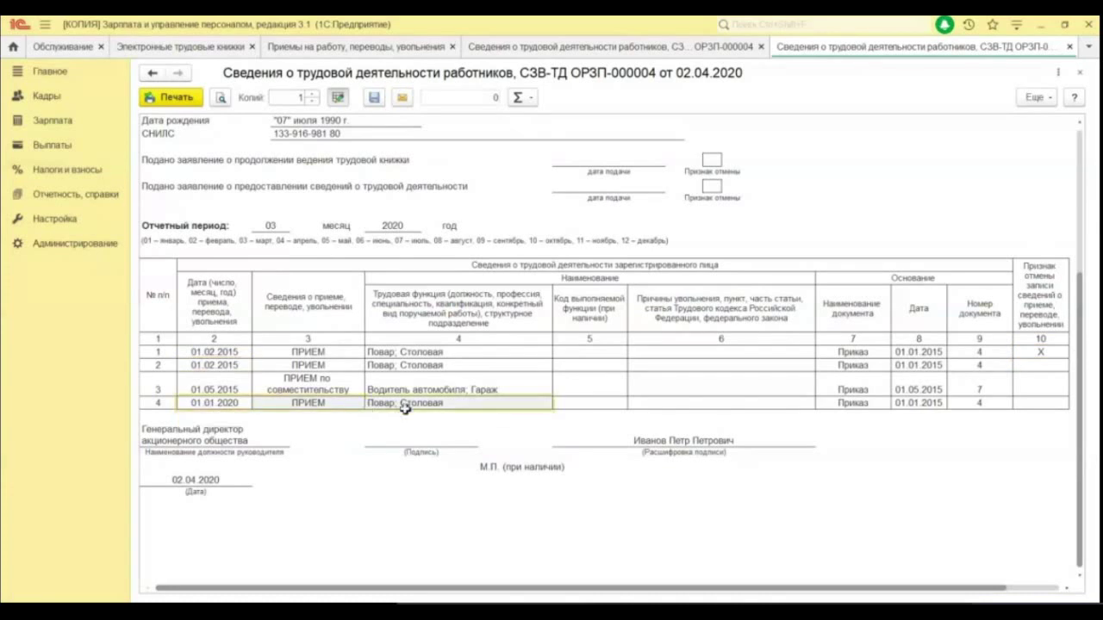
pyautogui.click(204, 352)
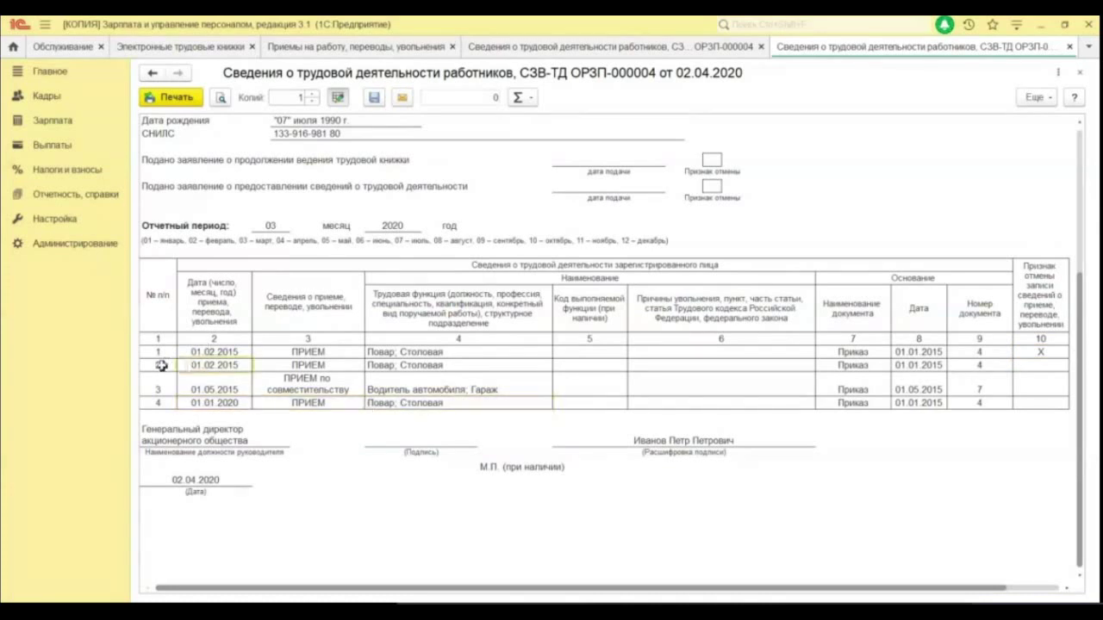
pyautogui.click(226, 367)
pyautogui.moveTo(388, 403)
pyautogui.mouseDown()
pyautogui.moveTo(591, 451)
pyautogui.moveTo(776, 448)
pyautogui.mouseUp()
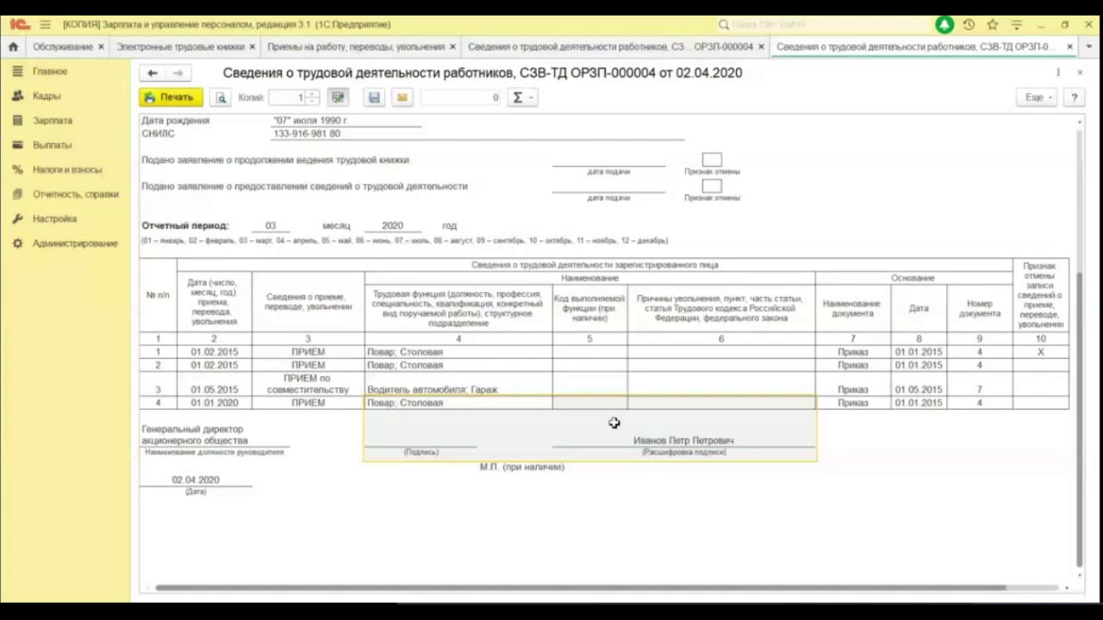
# - Close the printed form and the report, then review the rows of registration document ОРЗП-000002 dated 11.02.2020 and close it
pyautogui.click(1080, 72)
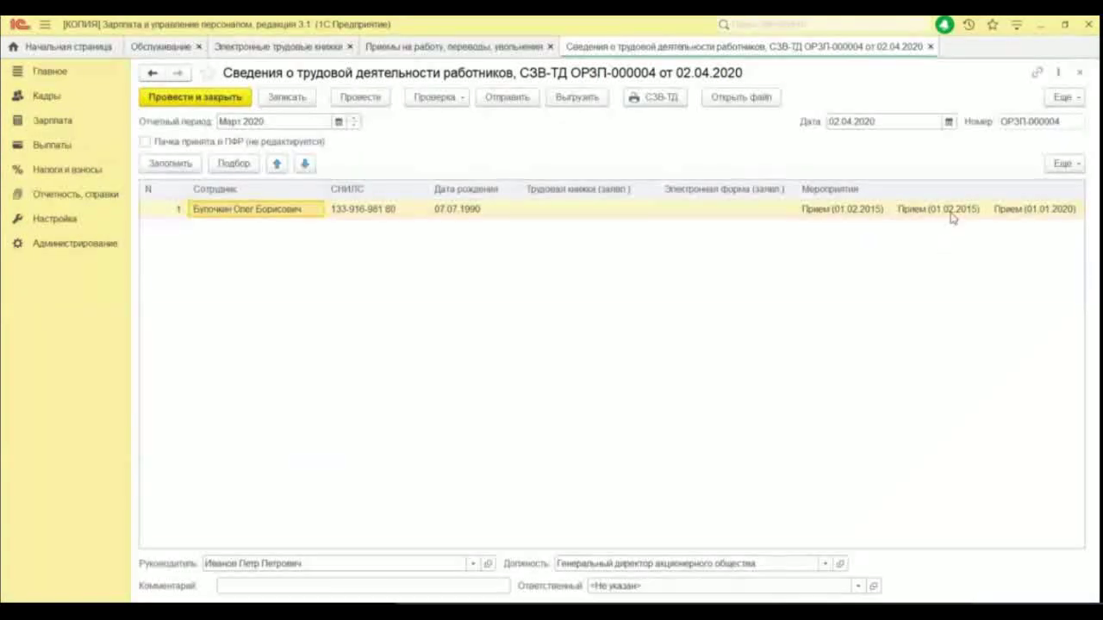
pyautogui.click(1080, 72)
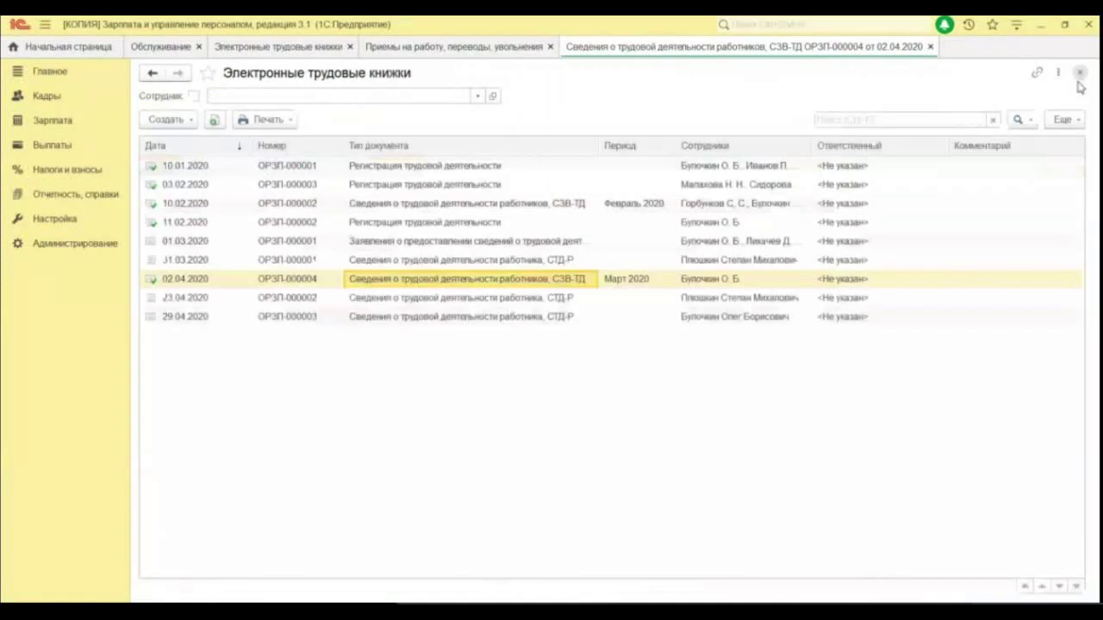
pyautogui.doubleClick(433, 225)
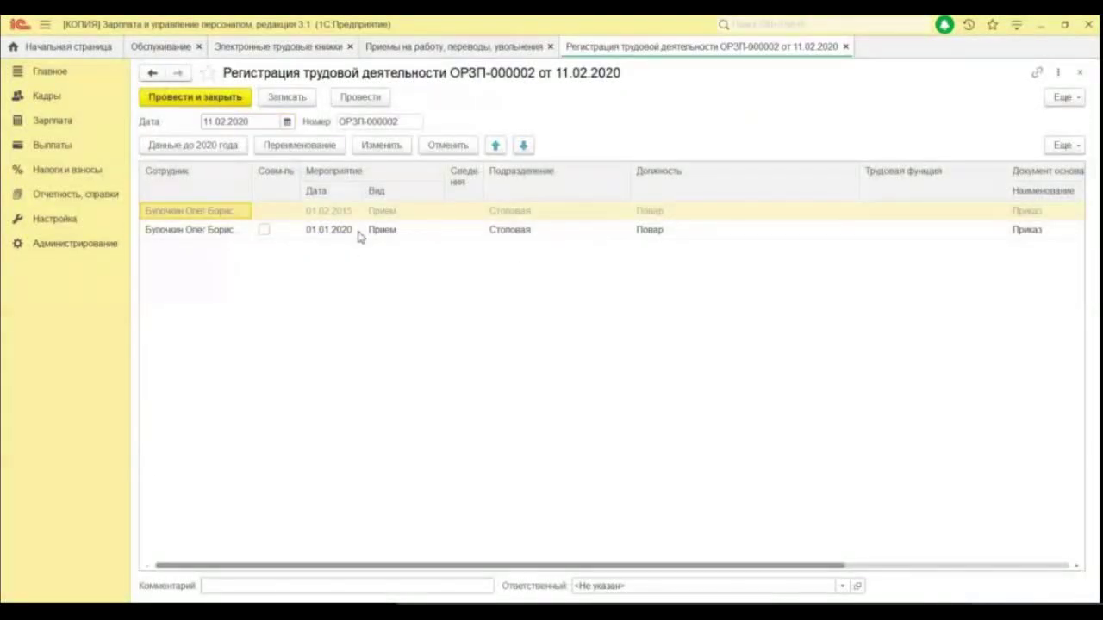
pyautogui.click(226, 97)
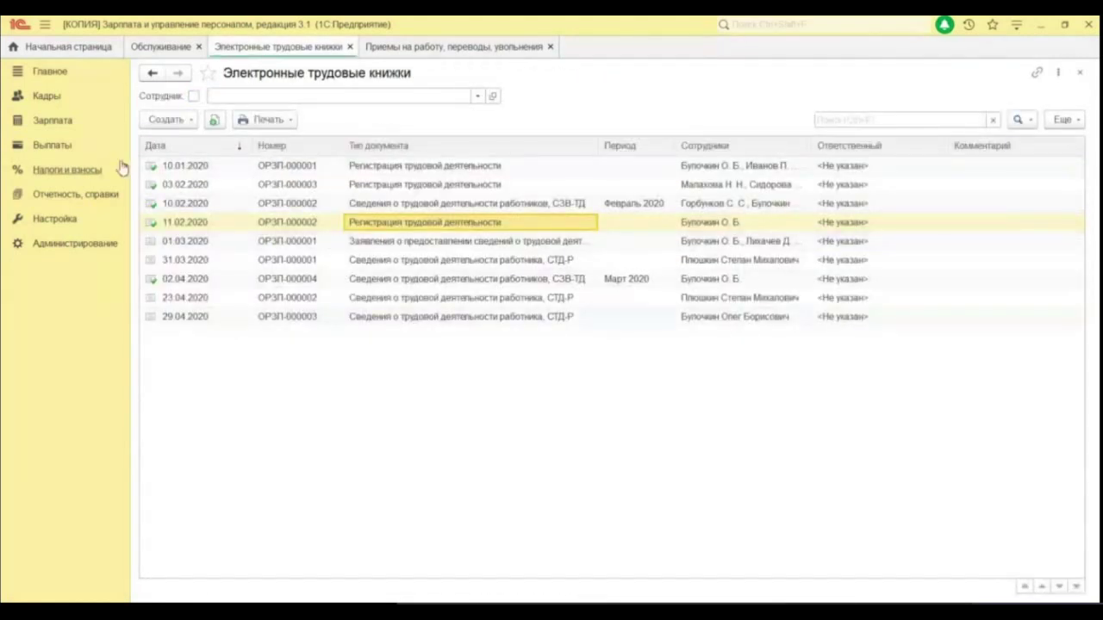
# - Create a work activity registration document (Регистрация трудовой деятельности) dated 27.02.2020
pyautogui.click(166, 120)
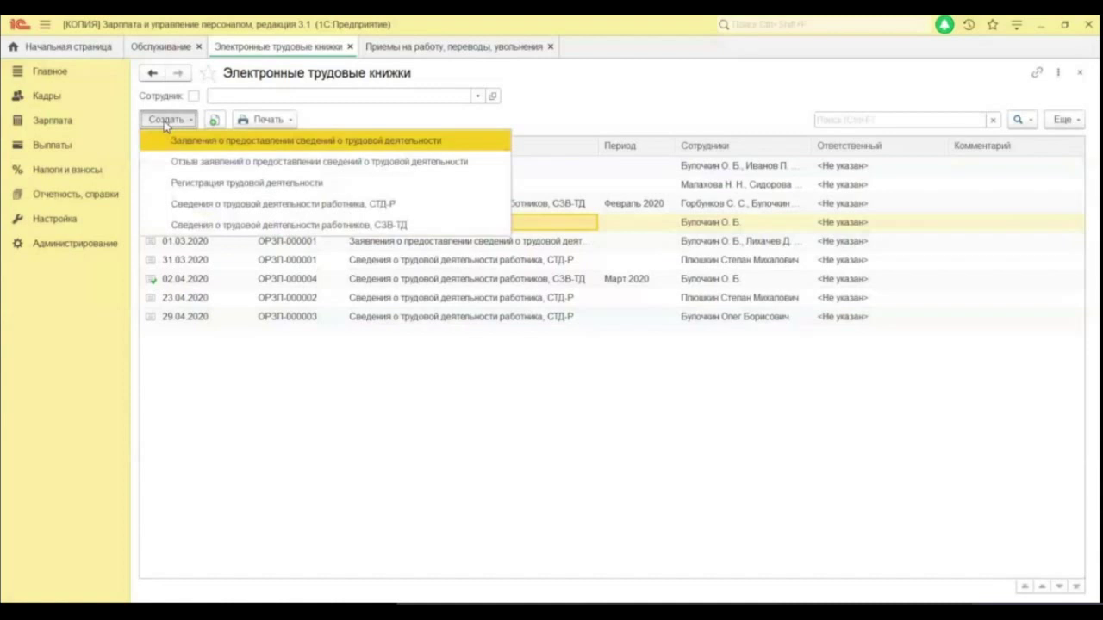
pyautogui.click(248, 184)
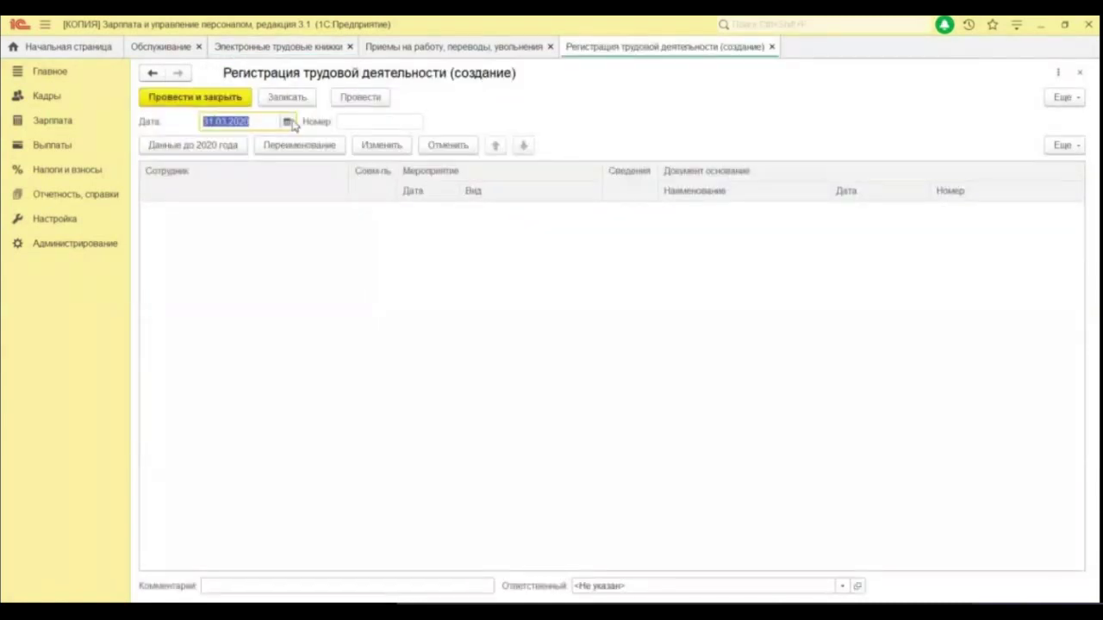
pyautogui.click(289, 122)
pyautogui.click(261, 209)
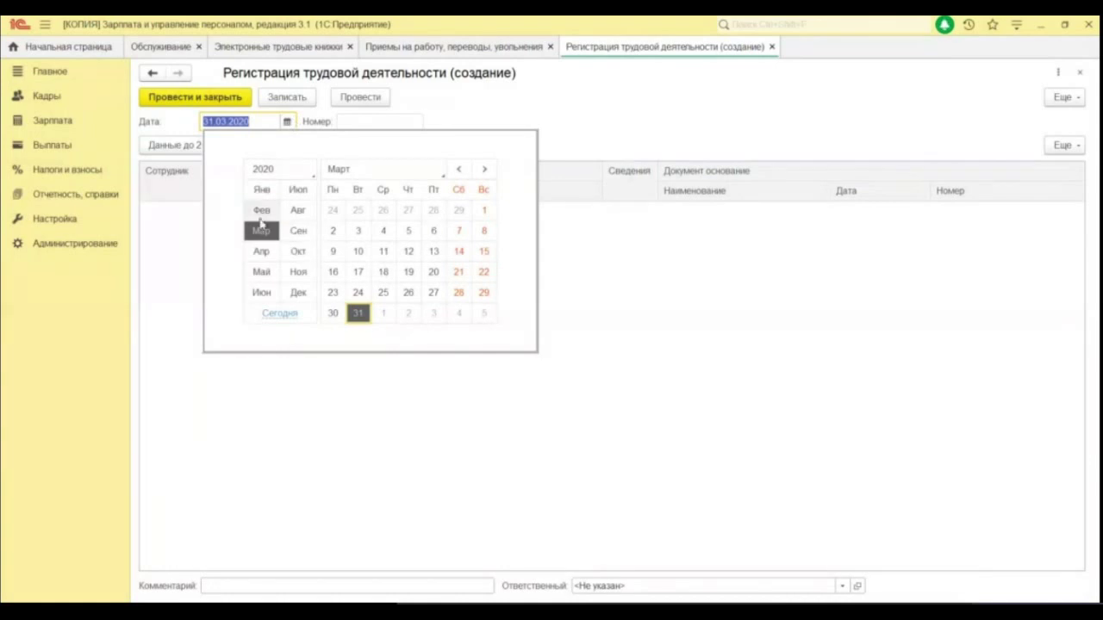
pyautogui.click(409, 292)
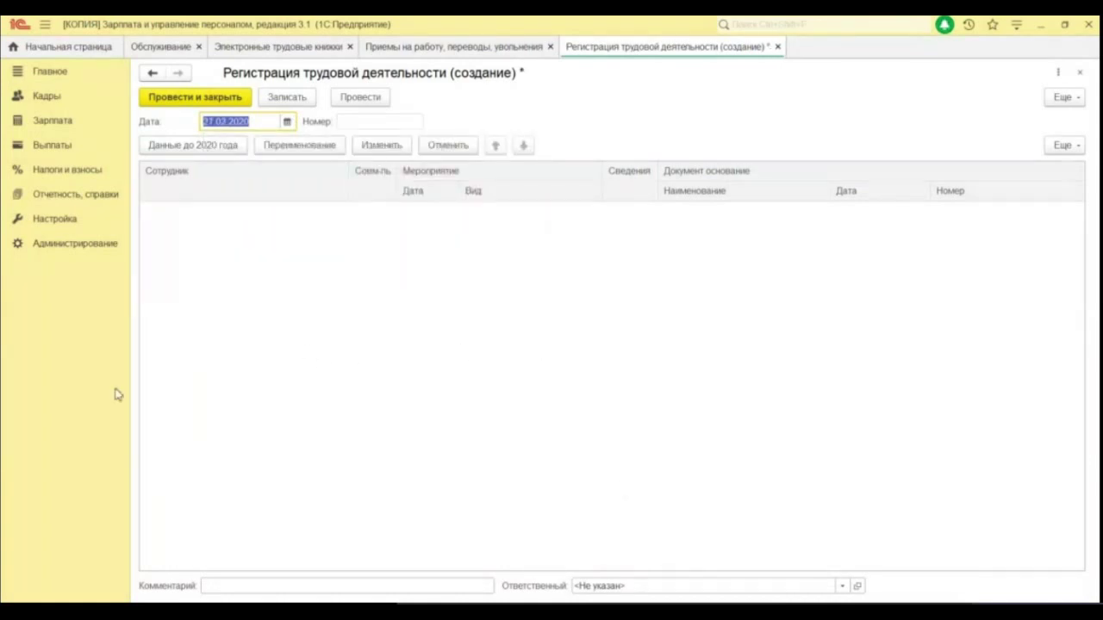
# - Add a cancellation of the first employee's 01.01.2020 hire event (Столовая, Повар), then close the document without saving
pyautogui.click(447, 146)
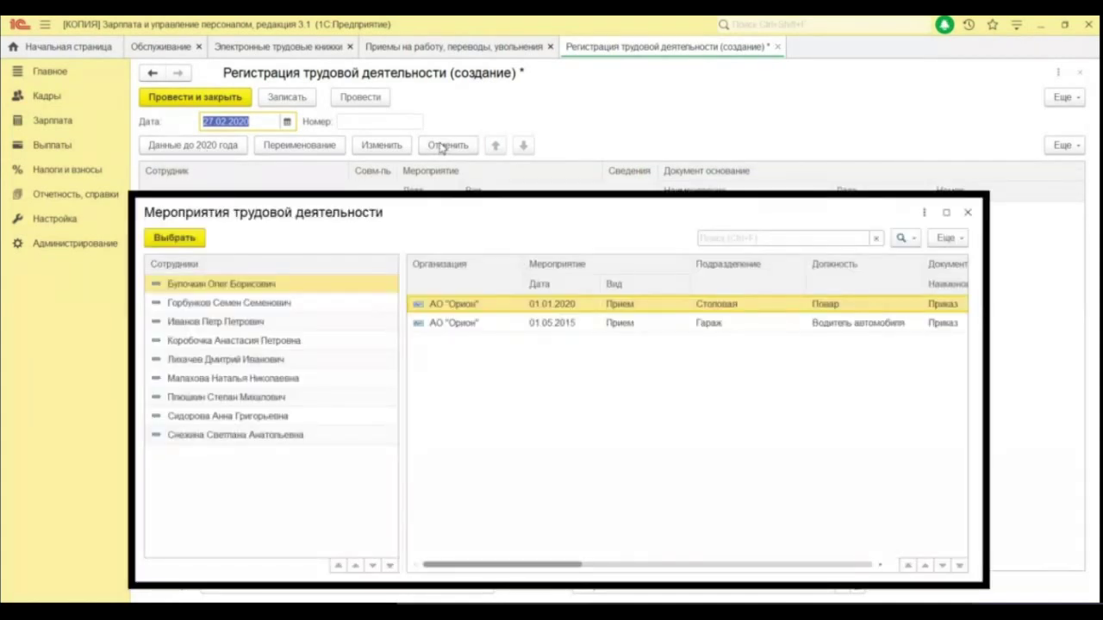
pyautogui.doubleClick(504, 306)
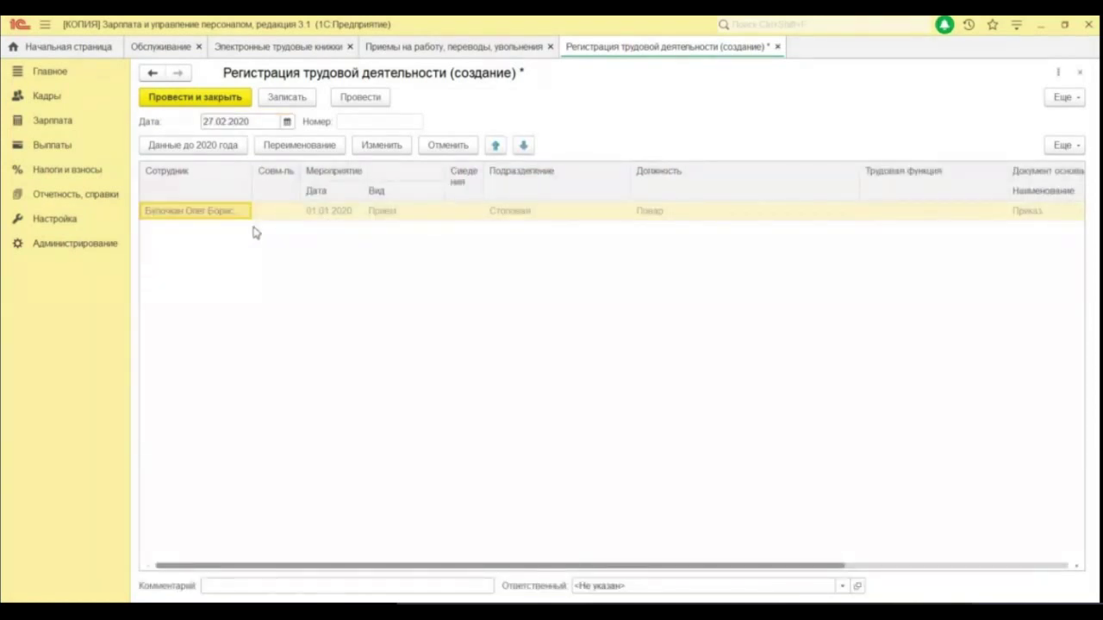
pyautogui.click(778, 47)
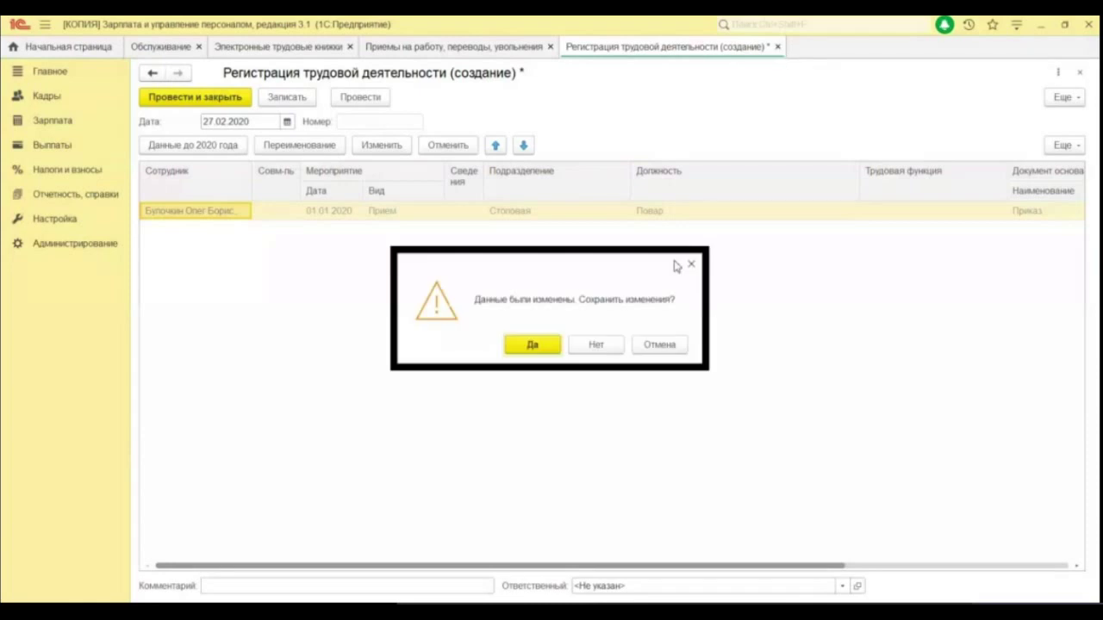
pyautogui.click(592, 344)
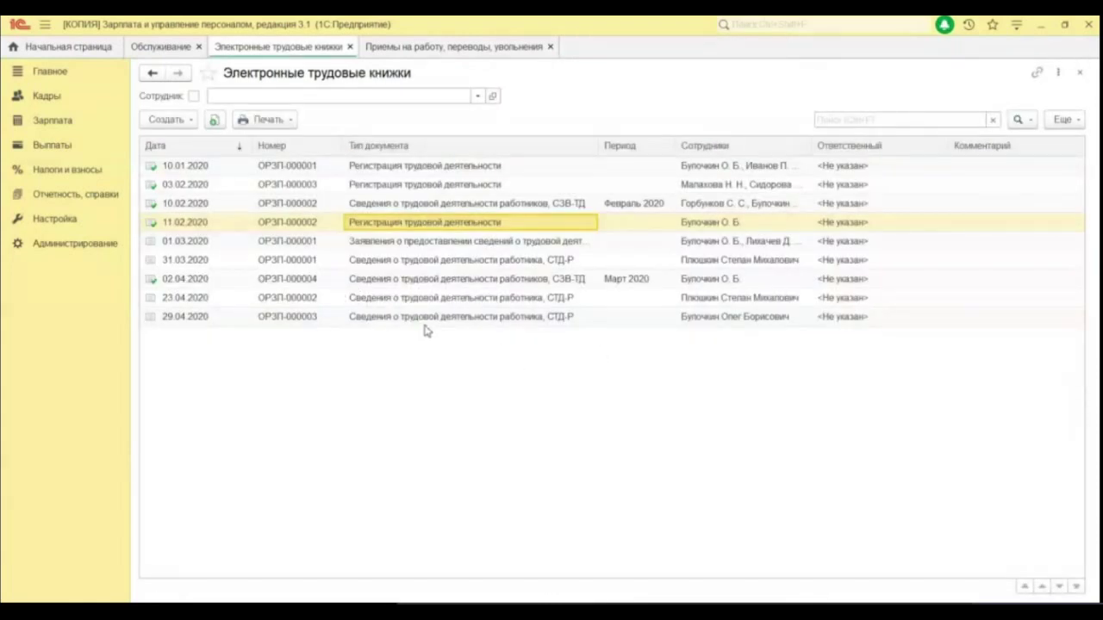
# - View the organization renaming form in a new work activity registration document, then cancel it and discard the document
pyautogui.click(536, 318)
pyautogui.click(293, 184)
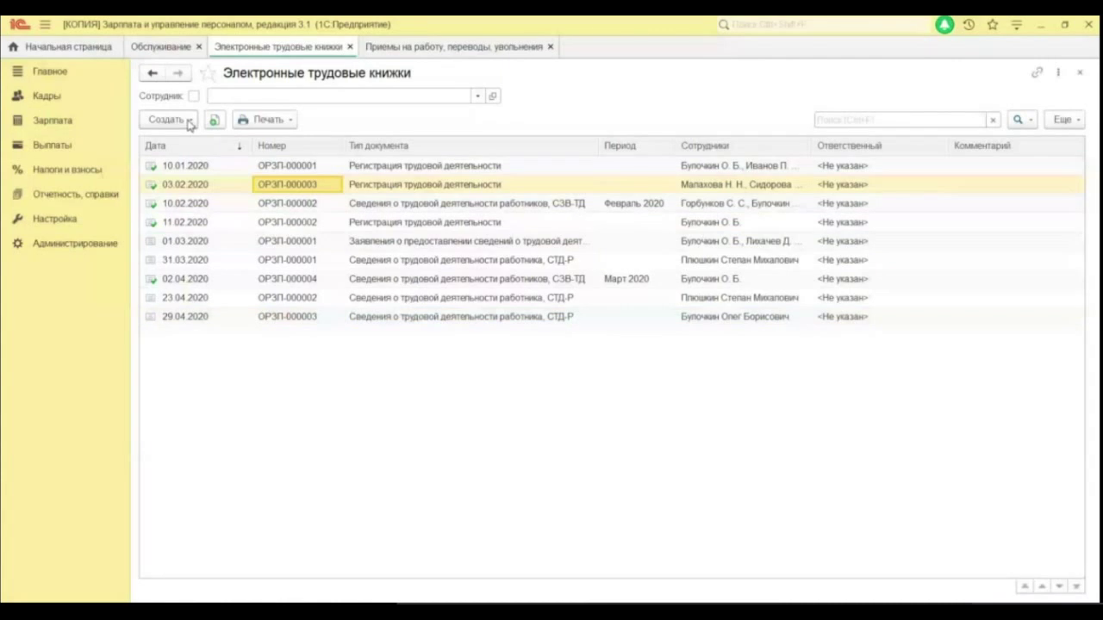
pyautogui.click(190, 120)
pyautogui.click(270, 184)
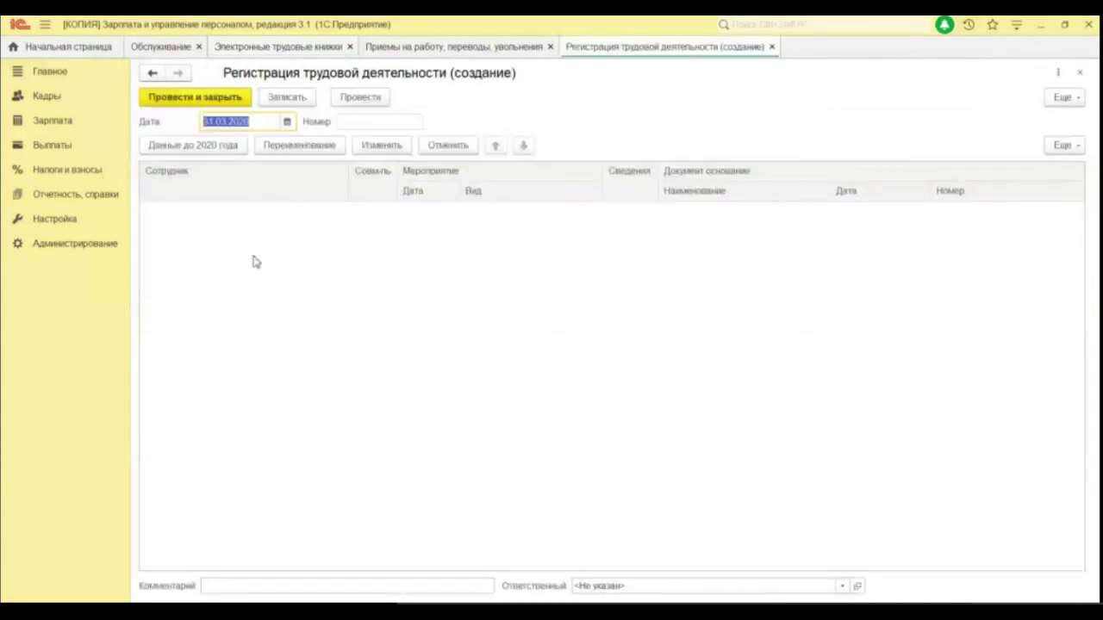
pyautogui.click(282, 147)
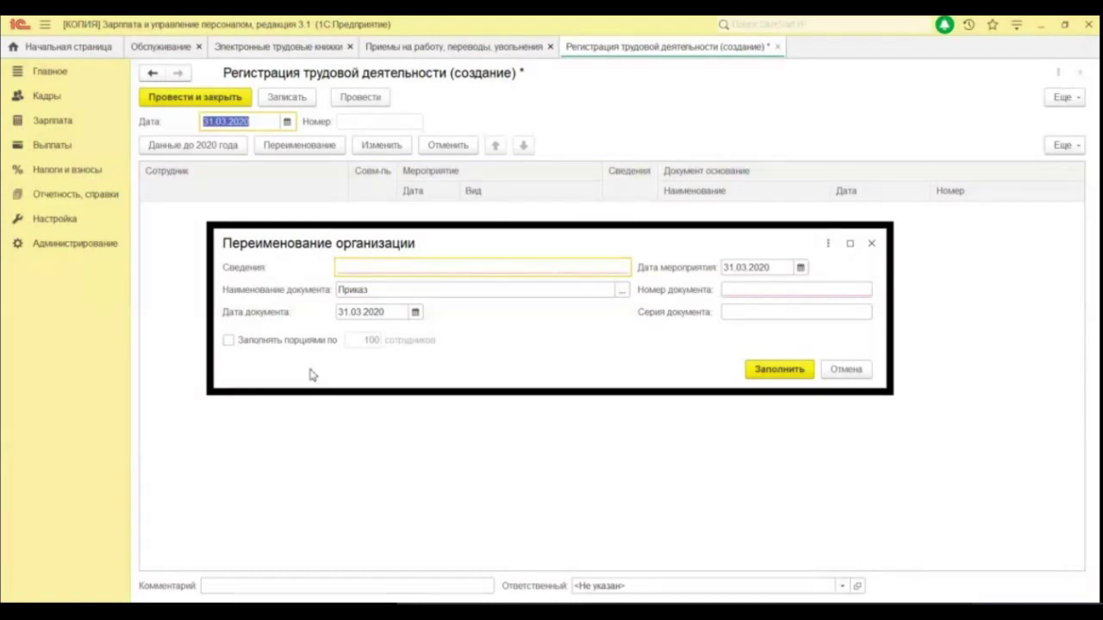
pyautogui.click(849, 372)
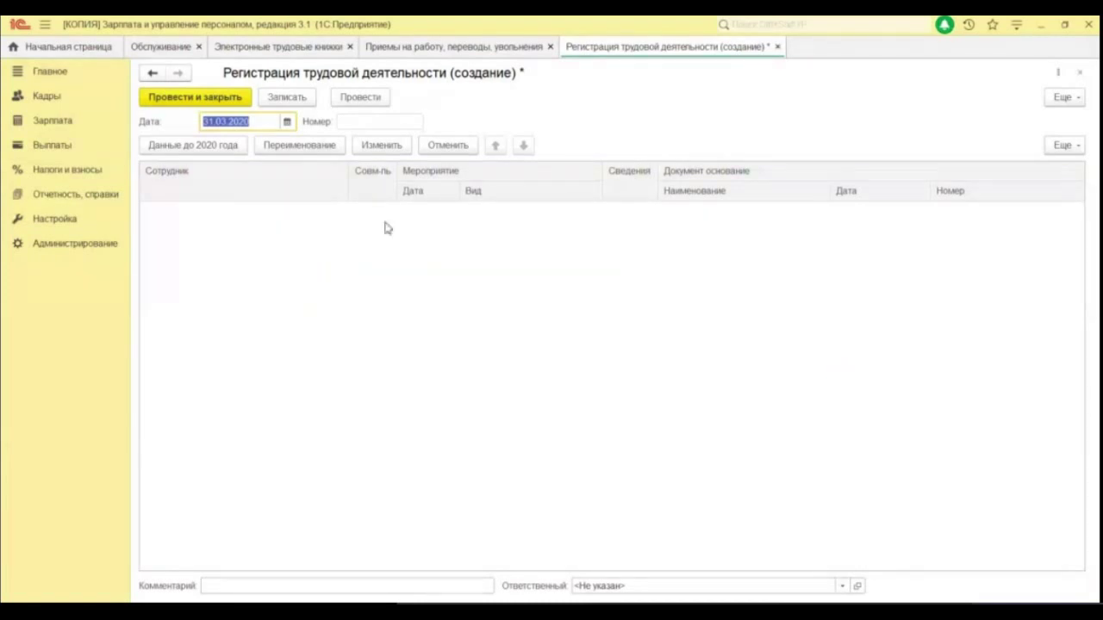
pyautogui.click(777, 46)
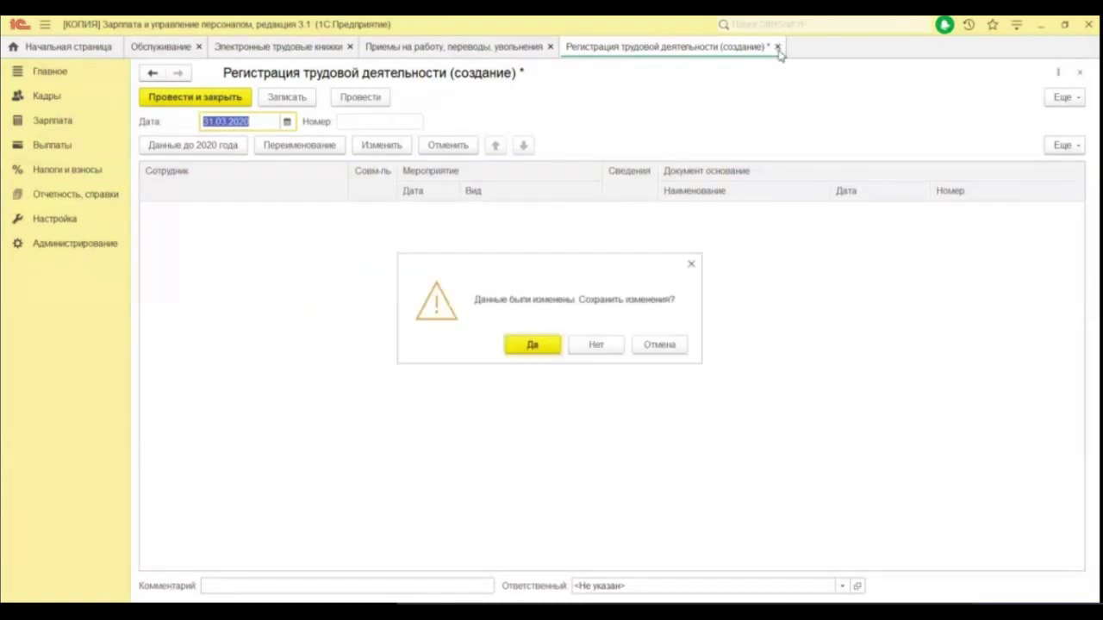
pyautogui.click(594, 346)
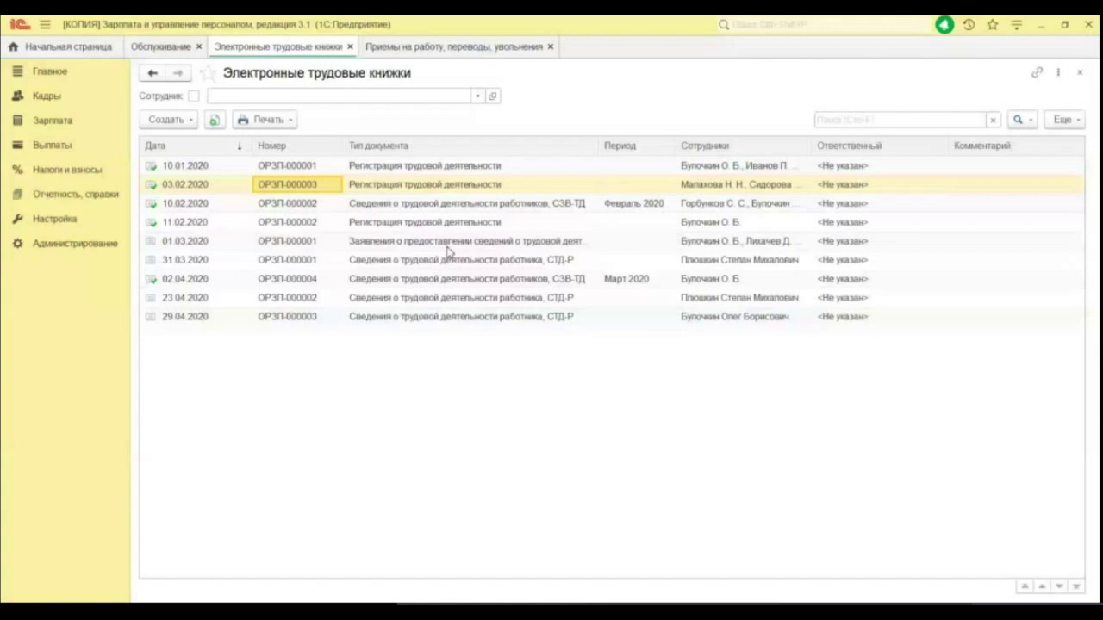
# - Open the February 2020 СЗВ-ТД report ОРЗП-000002 dated 10.02.2020 to review its employees and events
pyautogui.click(449, 259)
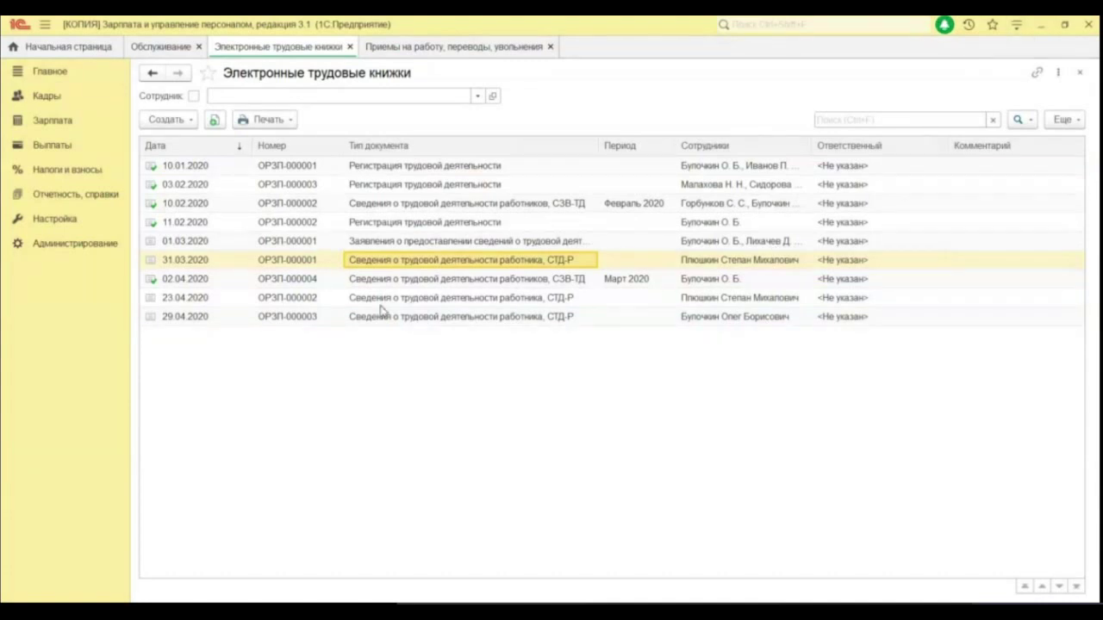
pyautogui.click(456, 210)
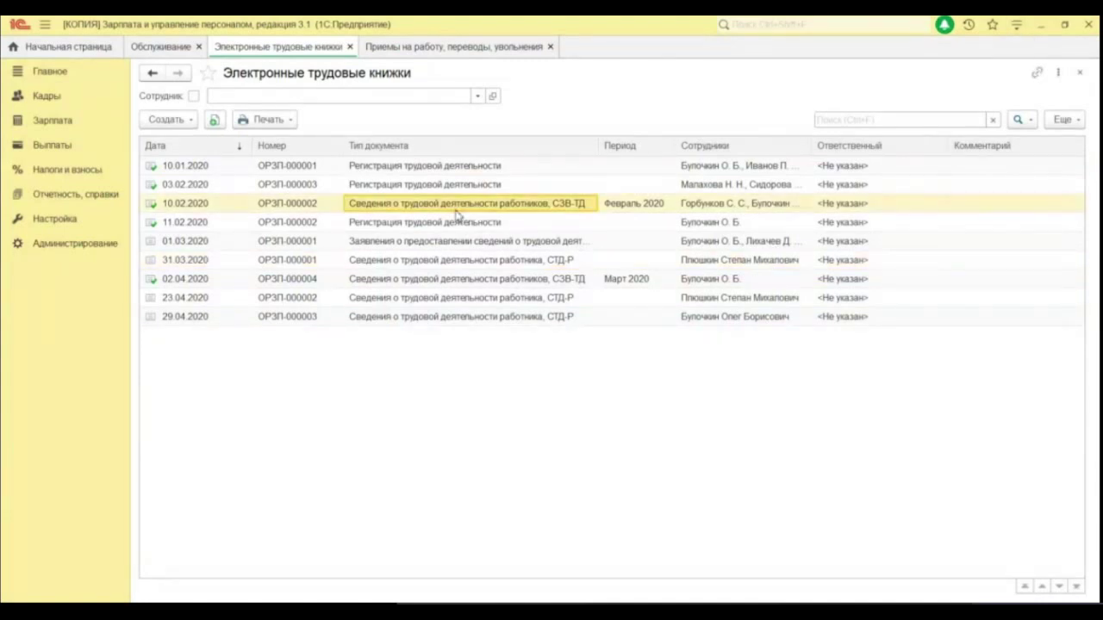
pyautogui.doubleClick(456, 213)
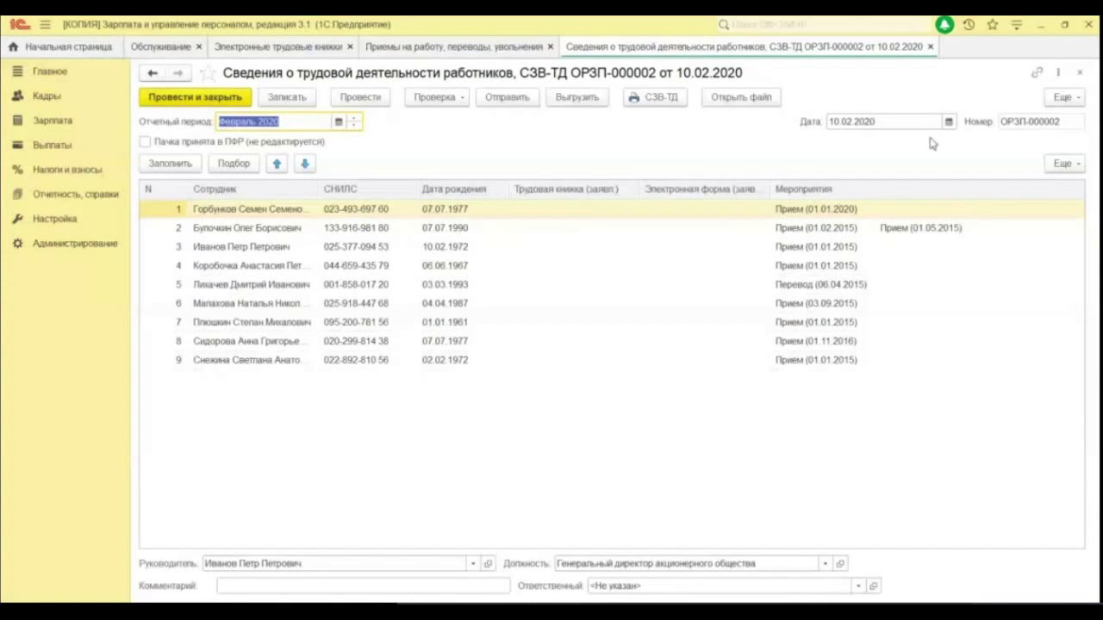
# - Refill the March 2020 СЗВ-ТД report ОРЗП-000004 with employee data, then post and close it
pyautogui.click(930, 46)
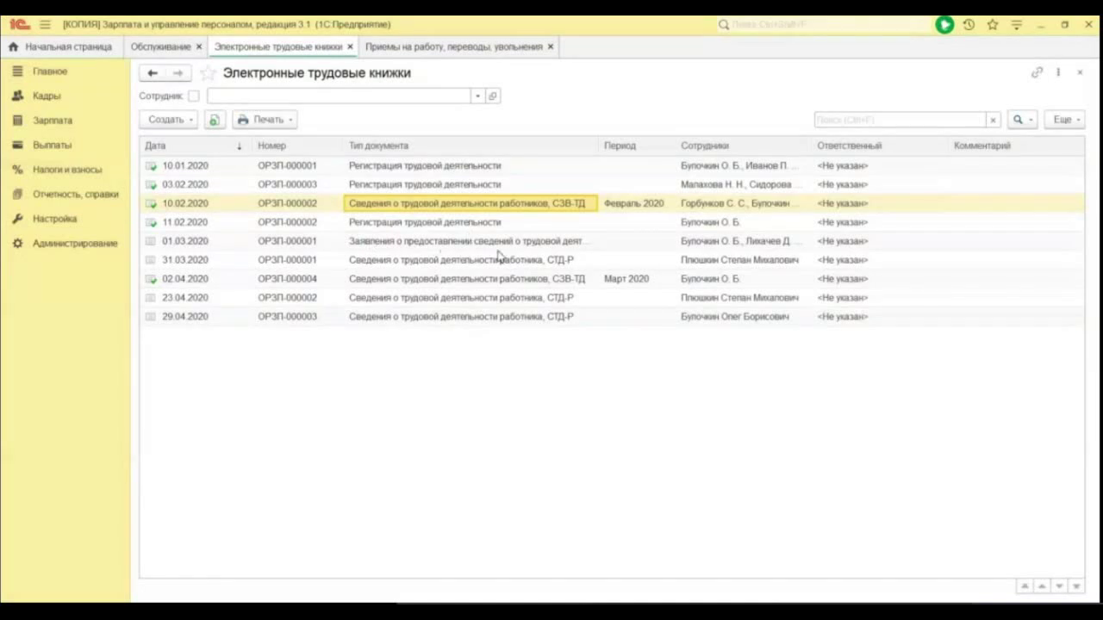
pyautogui.doubleClick(412, 282)
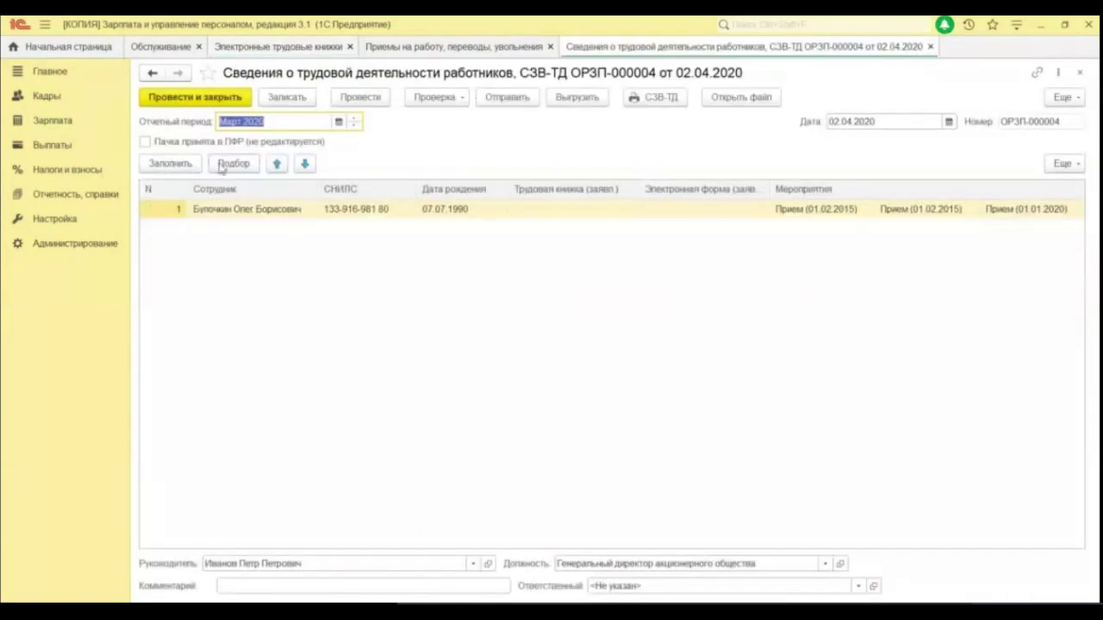
pyautogui.click(179, 169)
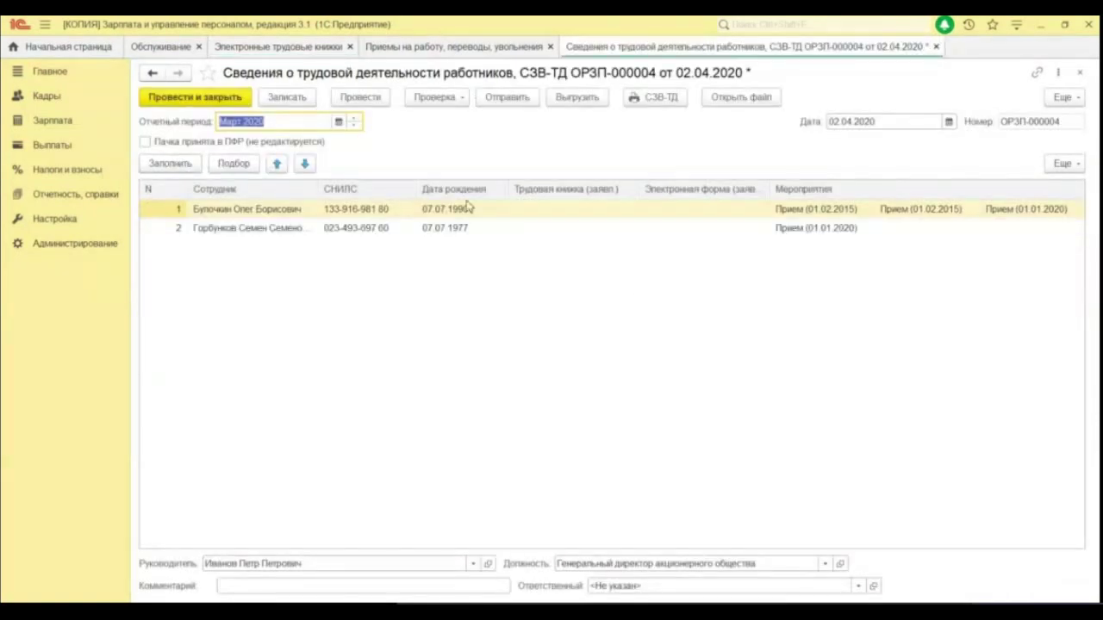
pyautogui.click(238, 214)
pyautogui.click(244, 228)
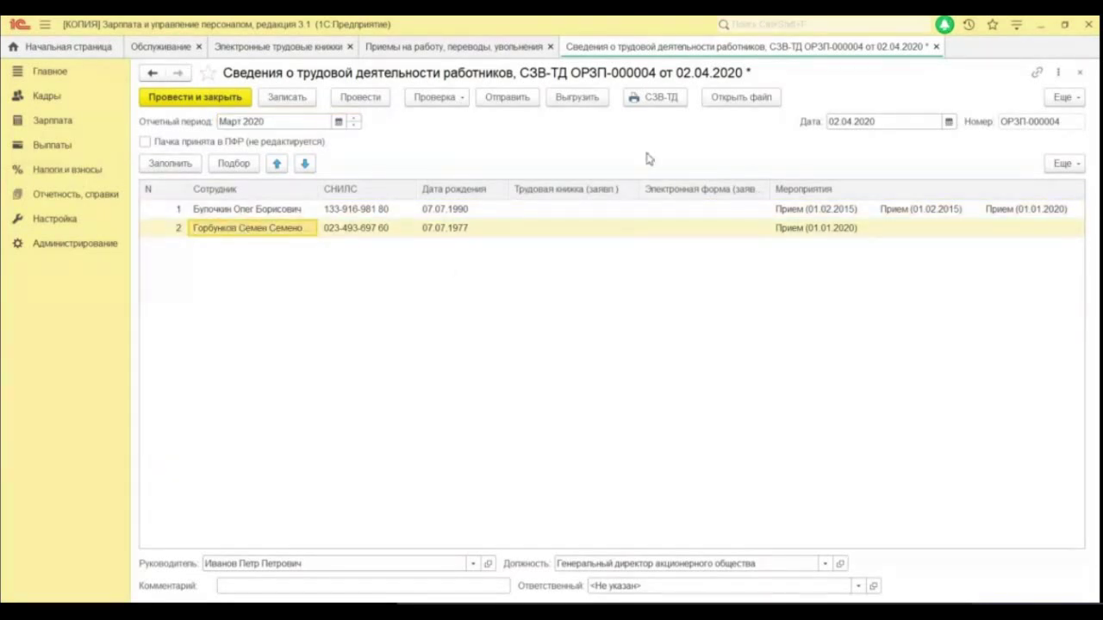
pyautogui.click(171, 100)
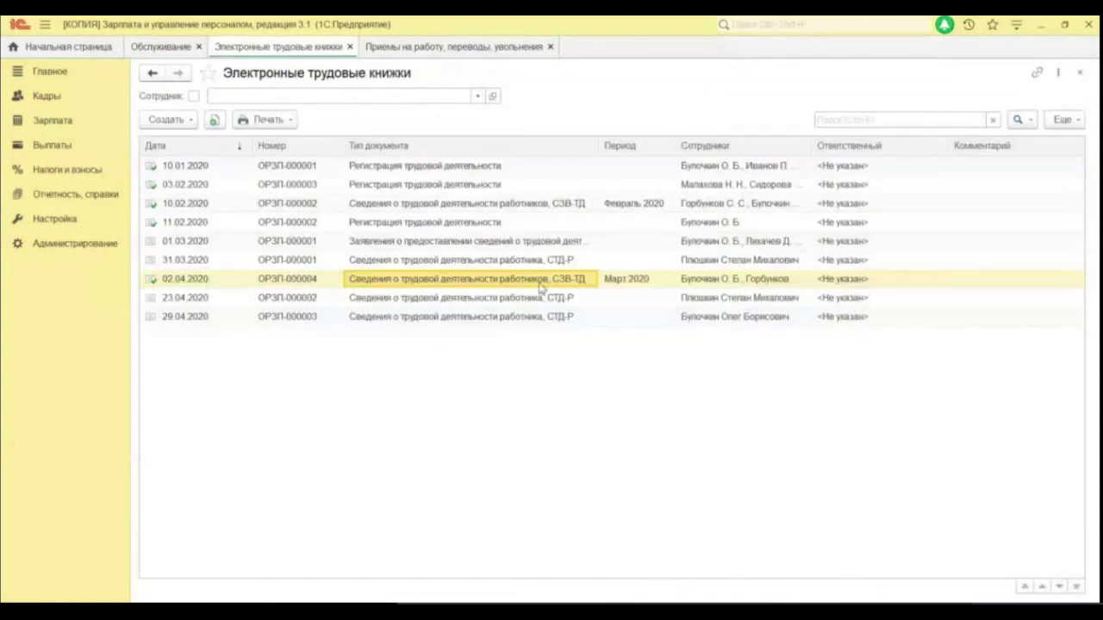
# - Mark the February 2020 СЗВ-ТД report ОРЗП-000002 as accepted by the ПФР
pyautogui.click(440, 204)
pyautogui.doubleClick(441, 204)
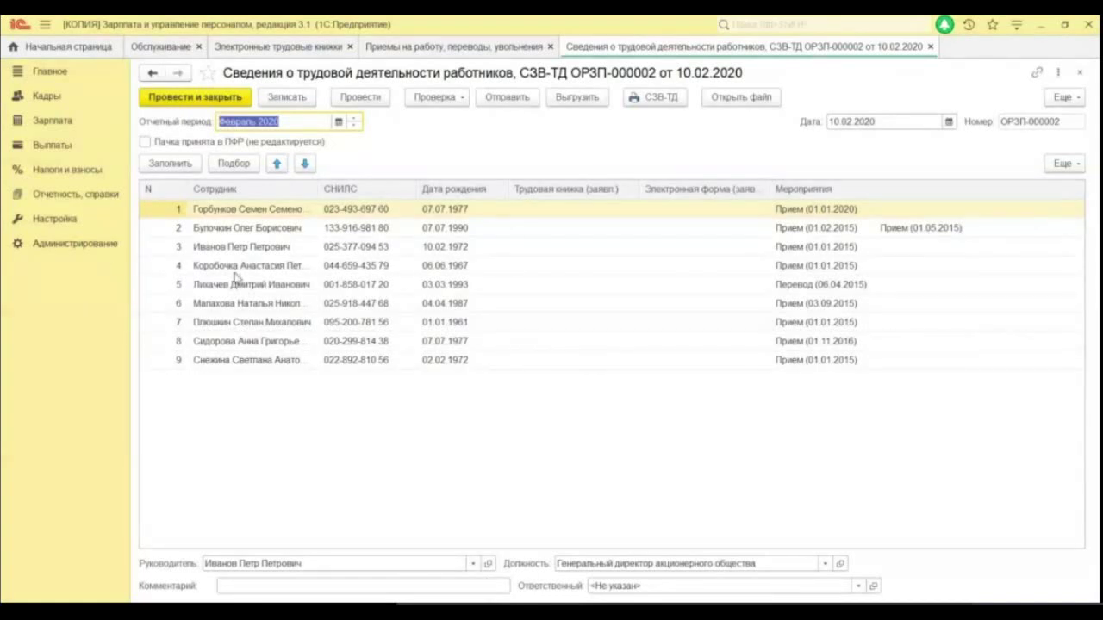
pyautogui.click(146, 143)
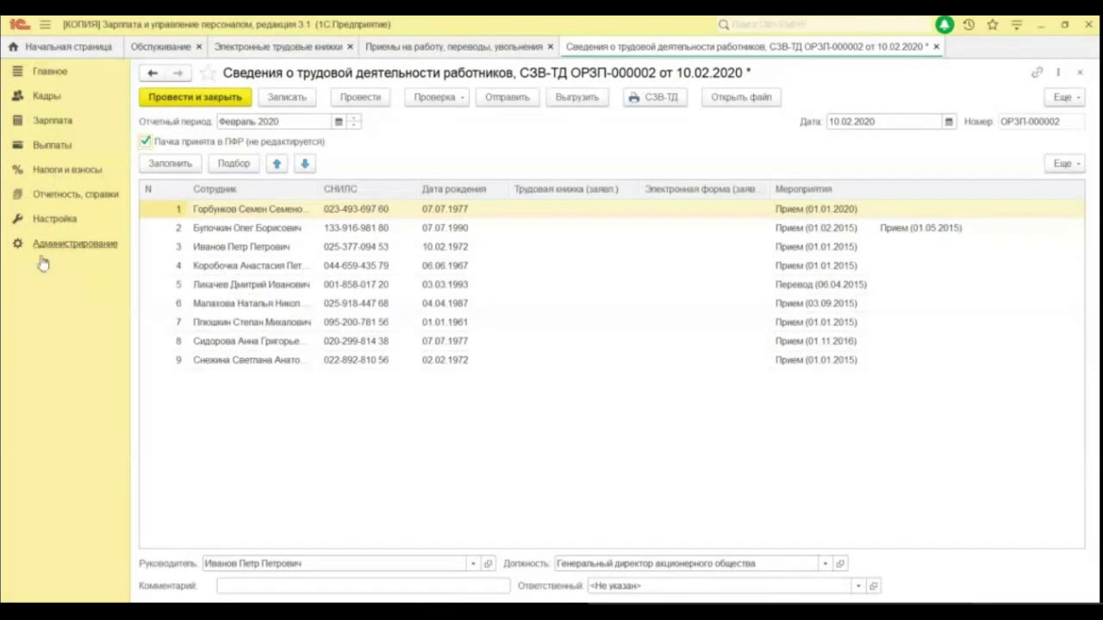
# - Set the March 2020 СЗВ-ТД report's state to Сдано in 1С-Отчетность, and post and close the February report
pyautogui.click(73, 194)
pyautogui.click(197, 117)
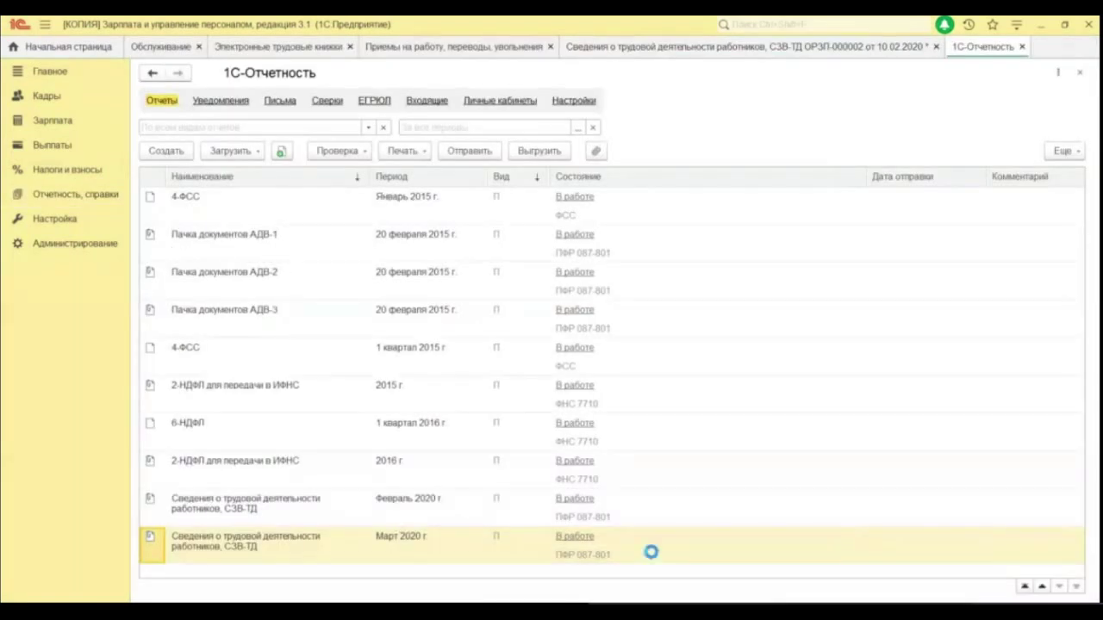
pyautogui.click(419, 483)
pyautogui.click(769, 386)
pyautogui.click(578, 536)
pyautogui.click(611, 520)
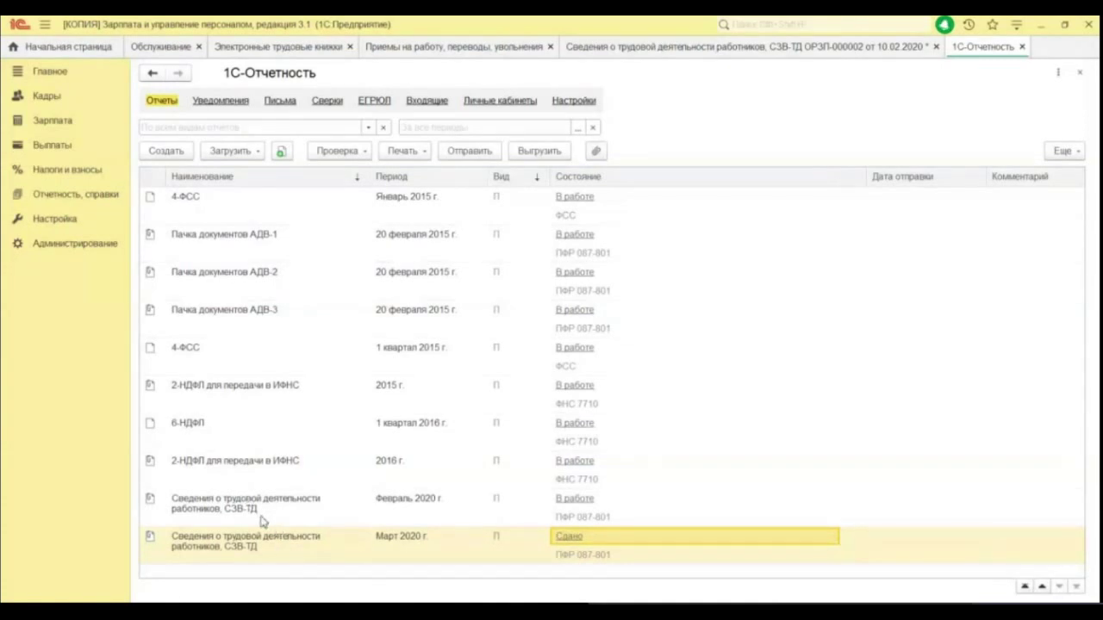
pyautogui.click(1022, 47)
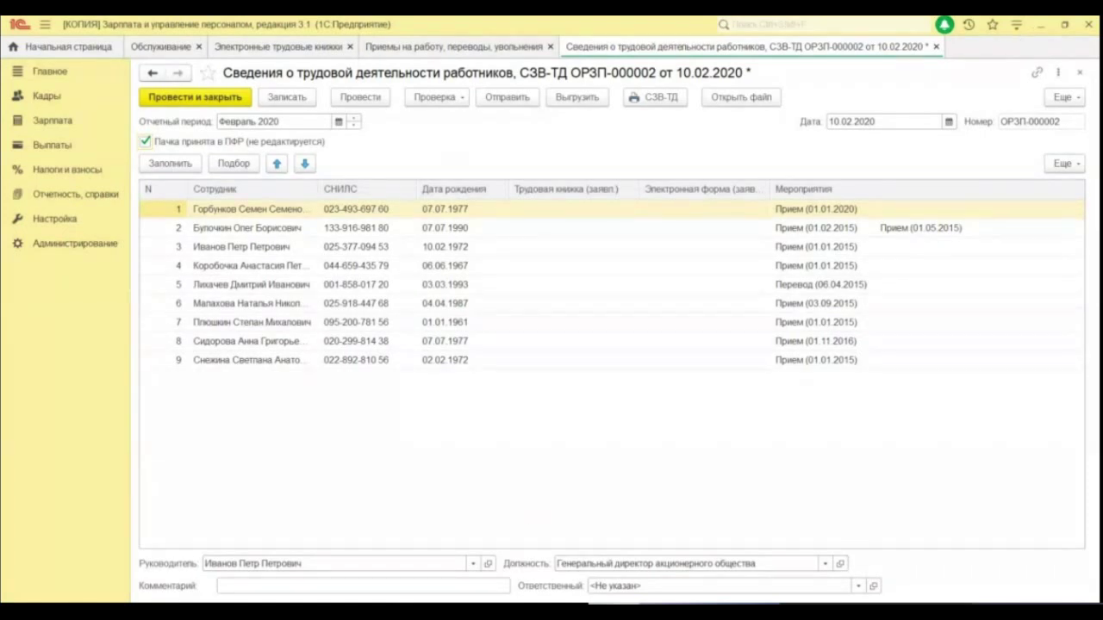
pyautogui.click(200, 97)
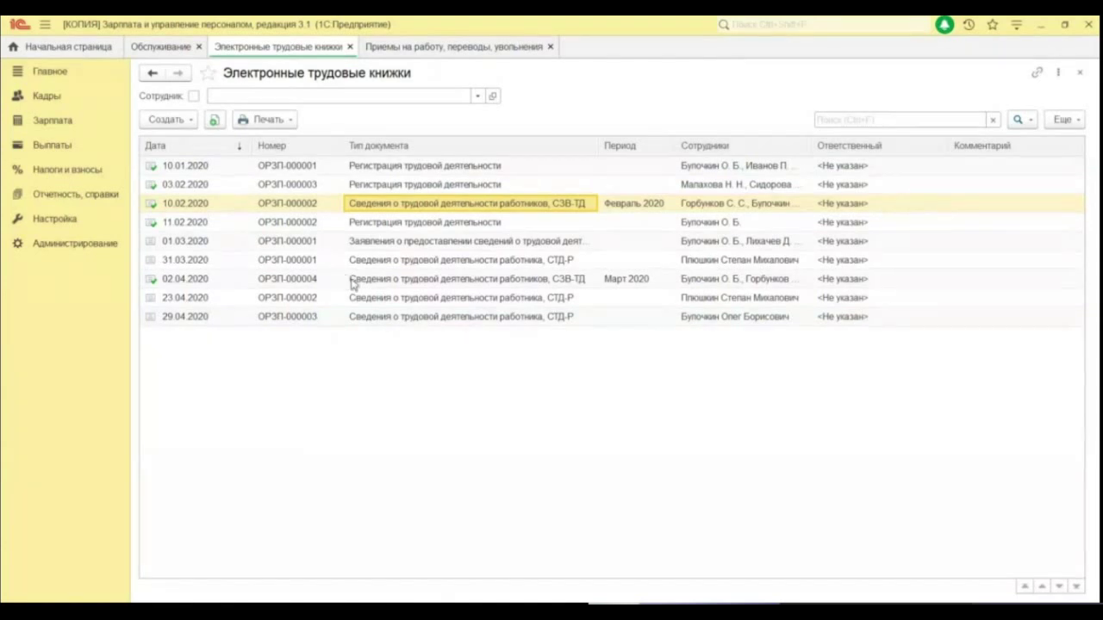
# - View the work activity statements document dated 01.03.2020 and the list of document types available for creation
pyautogui.click(415, 249)
pyautogui.doubleClick(416, 245)
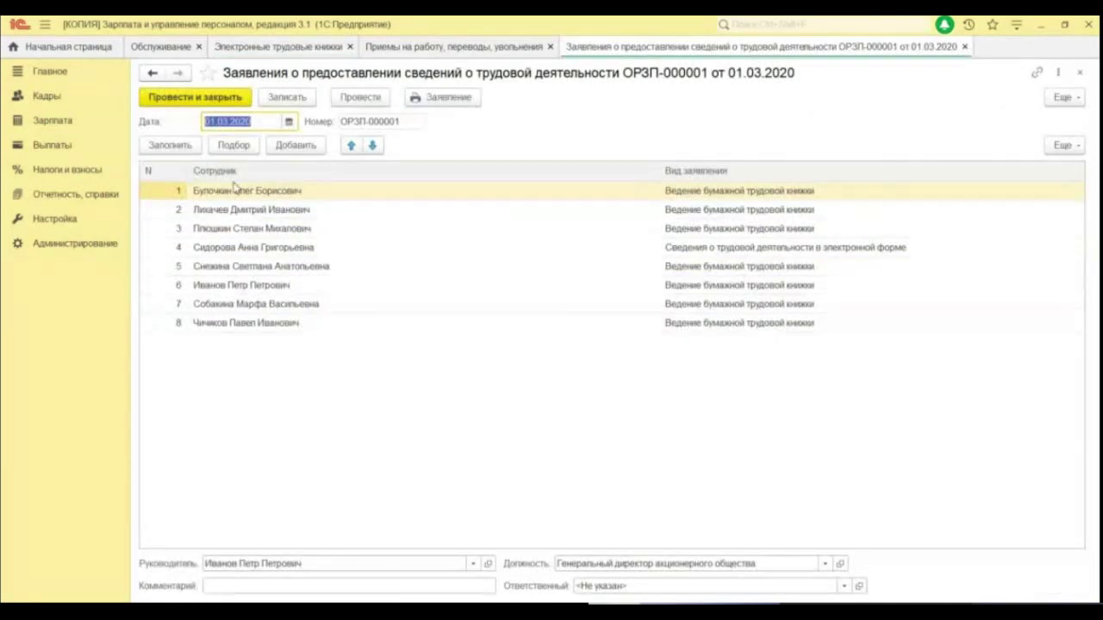
pyautogui.click(964, 46)
pyautogui.click(181, 123)
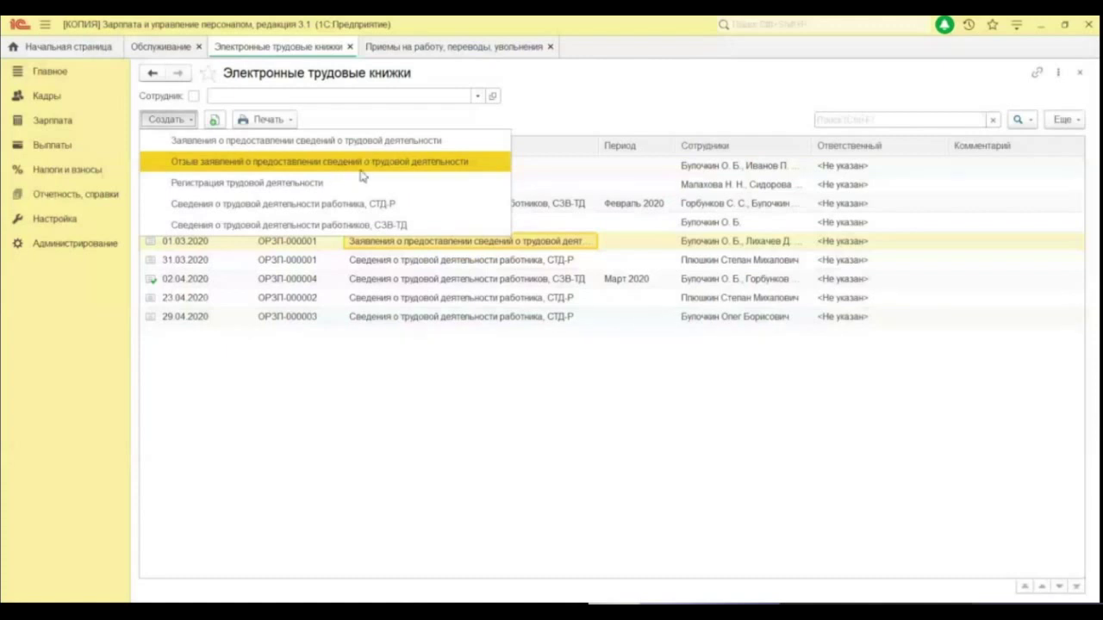
pyautogui.click(552, 246)
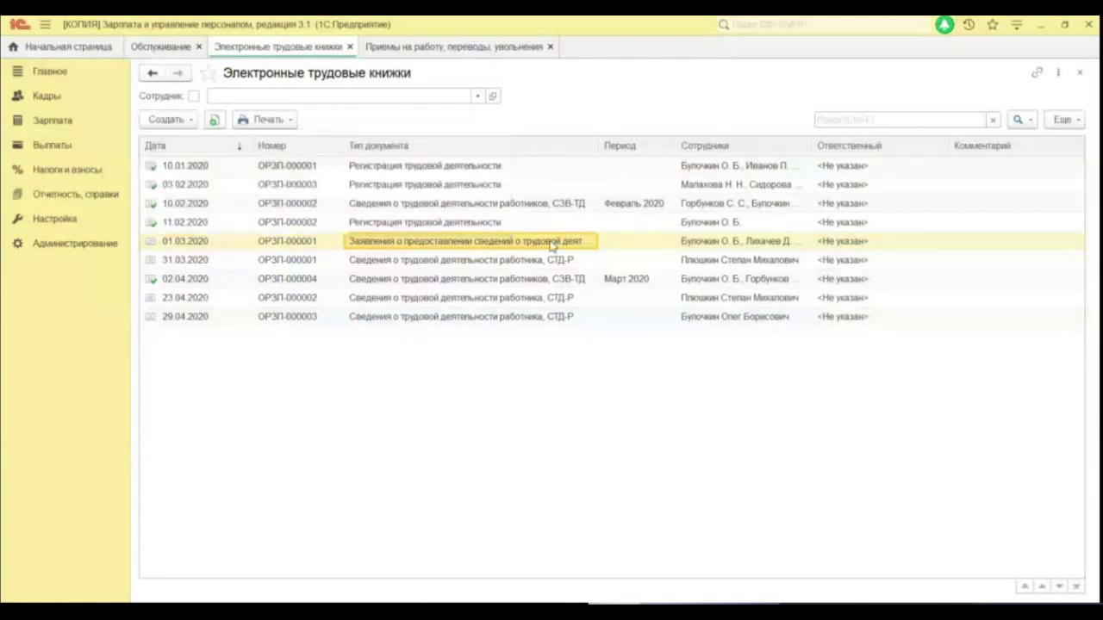
# - Review the employees' statement types in the statements document ОРЗП-000001 dated 01.03.2020, then post and close it
pyautogui.doubleClick(551, 245)
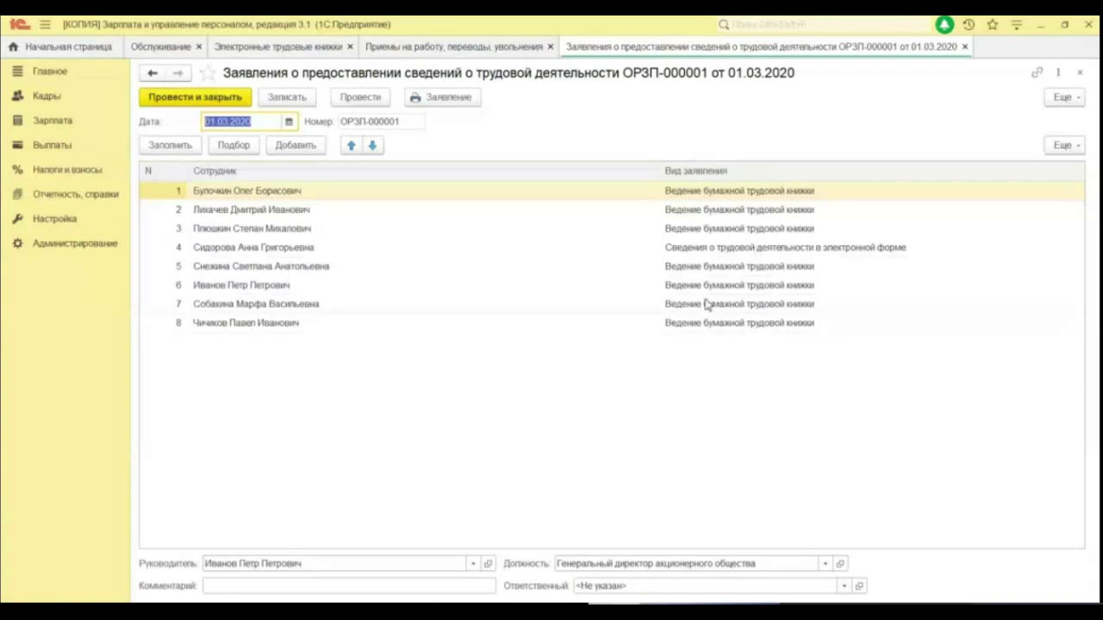
pyautogui.click(747, 209)
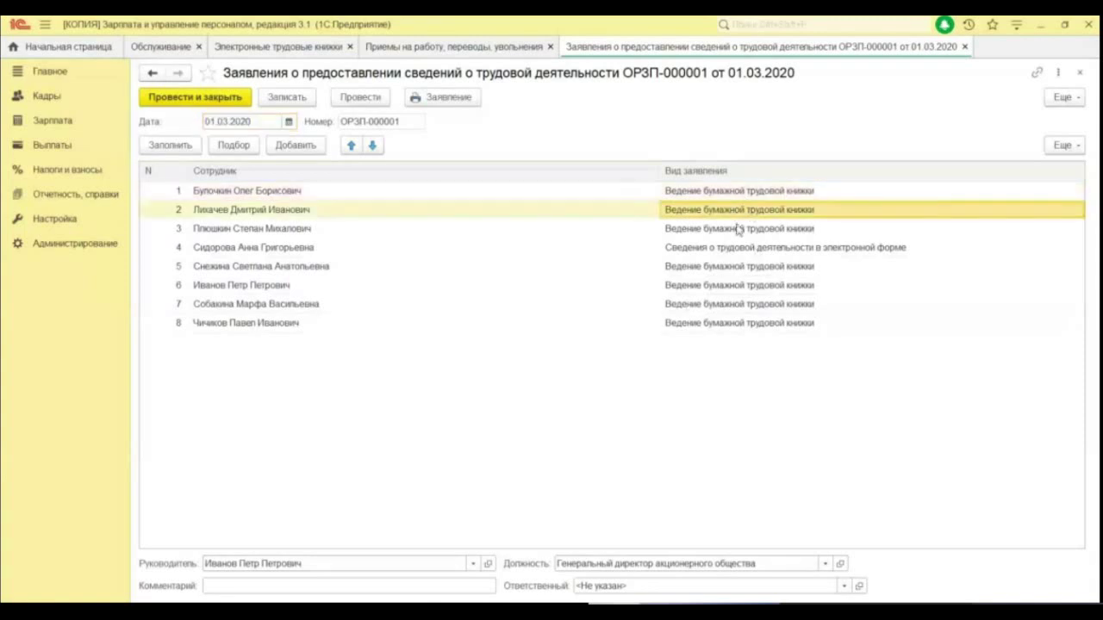
pyautogui.click(738, 229)
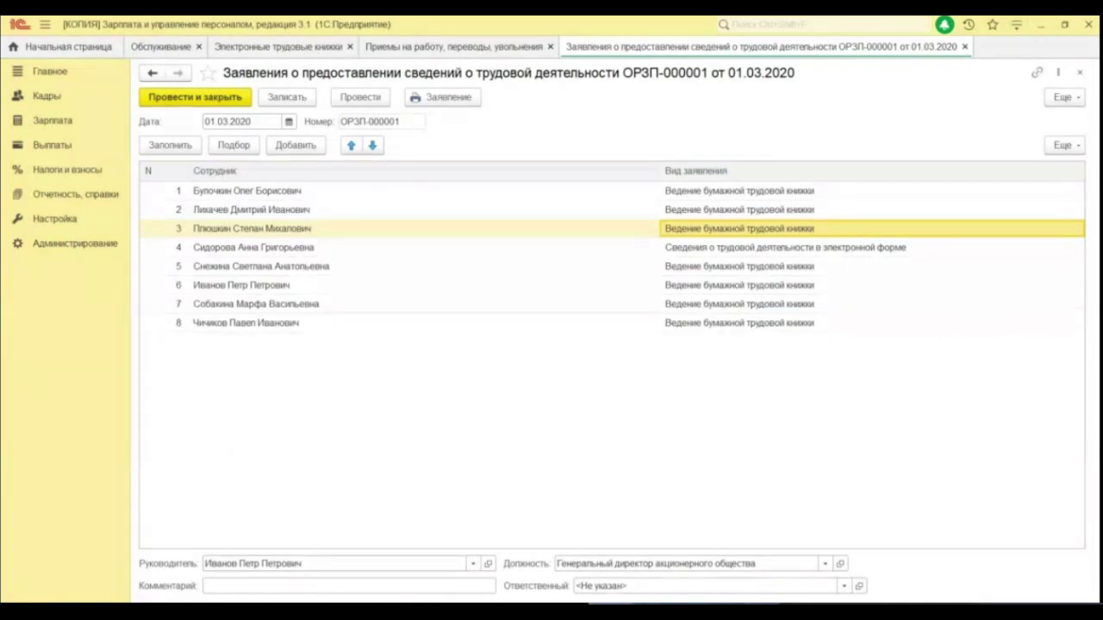
pyautogui.click(764, 250)
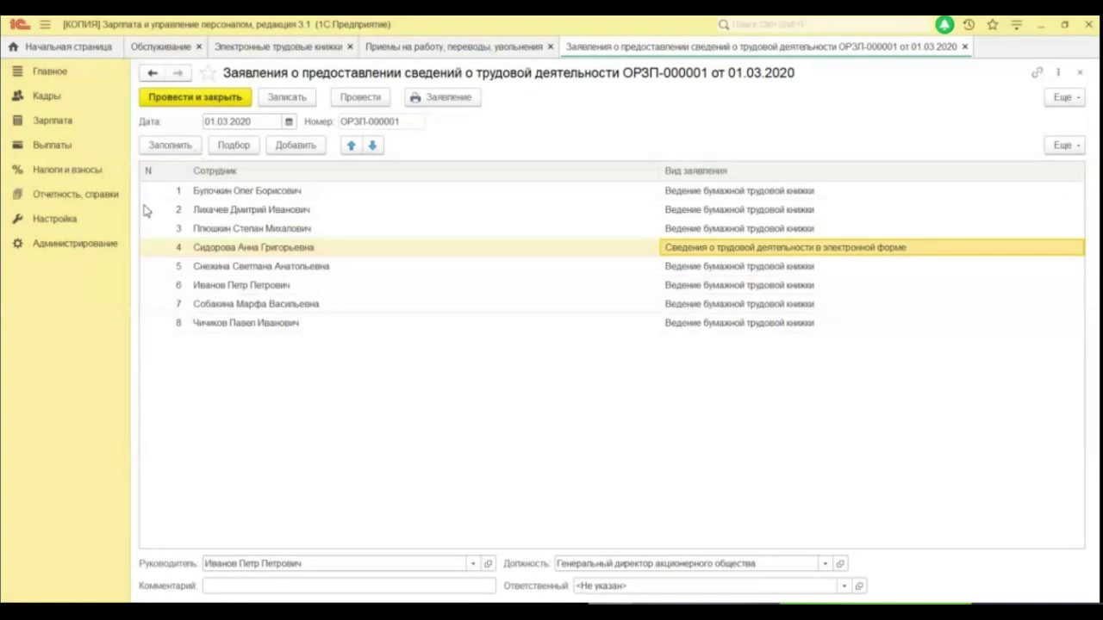
pyautogui.click(208, 100)
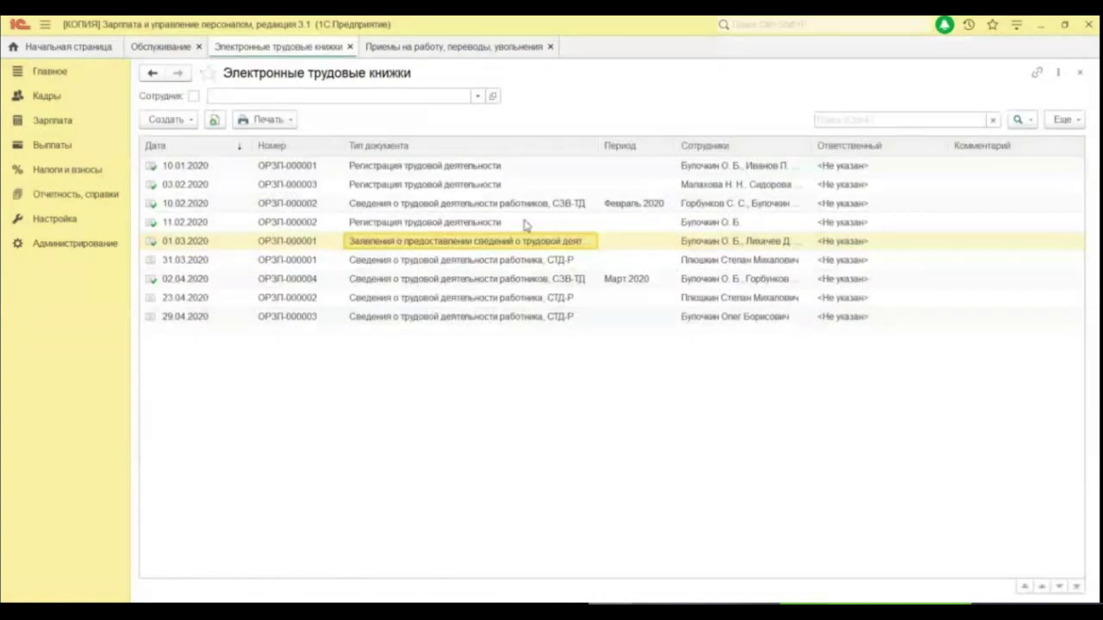
# - Refill the March 2020 СЗВ-ТД report ОРЗП-000004 to include the employees' statements, then post and close it
pyautogui.doubleClick(458, 280)
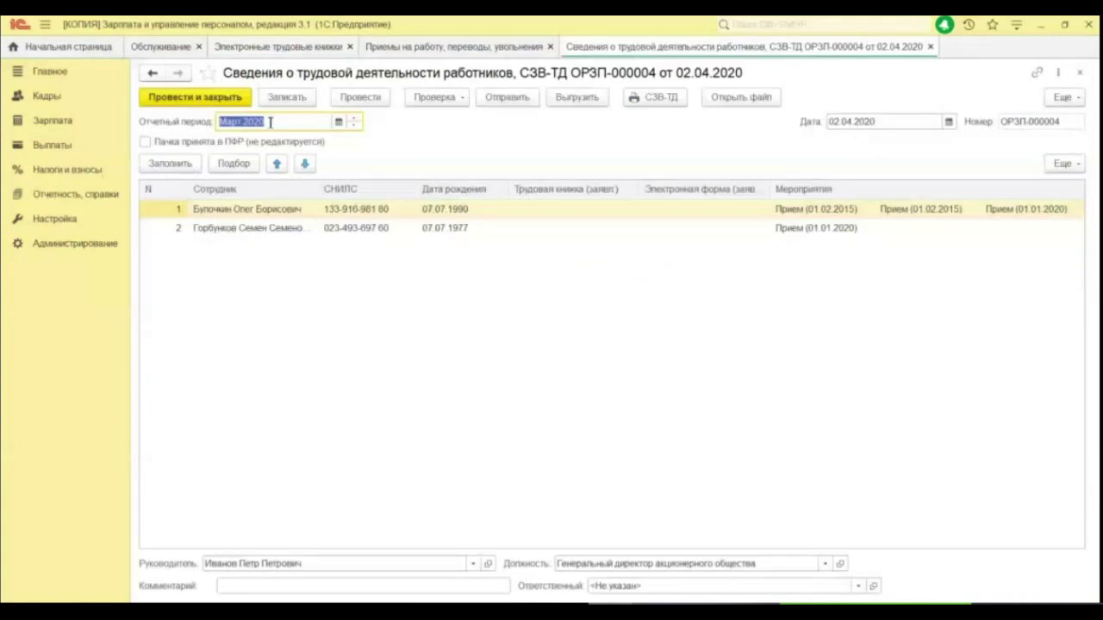
pyautogui.click(169, 163)
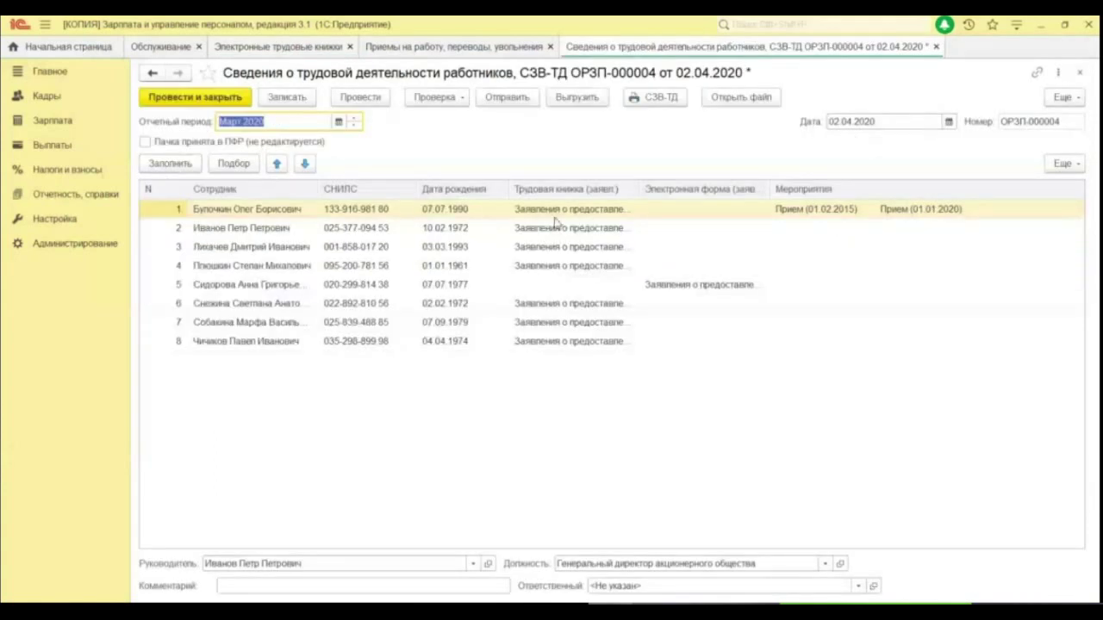
pyautogui.click(672, 284)
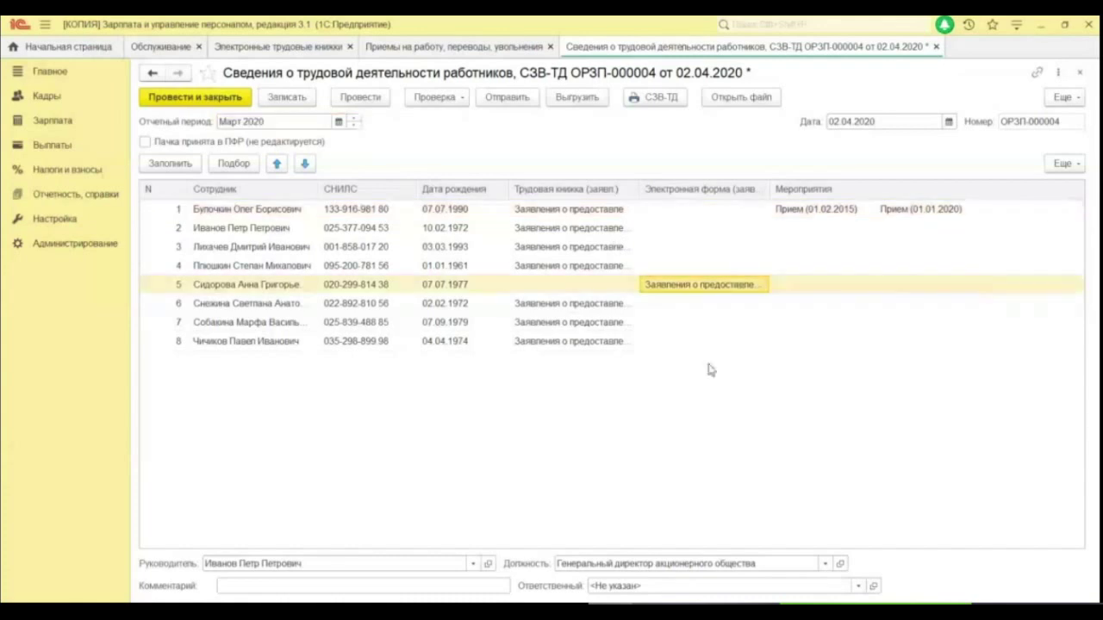
pyautogui.click(636, 341)
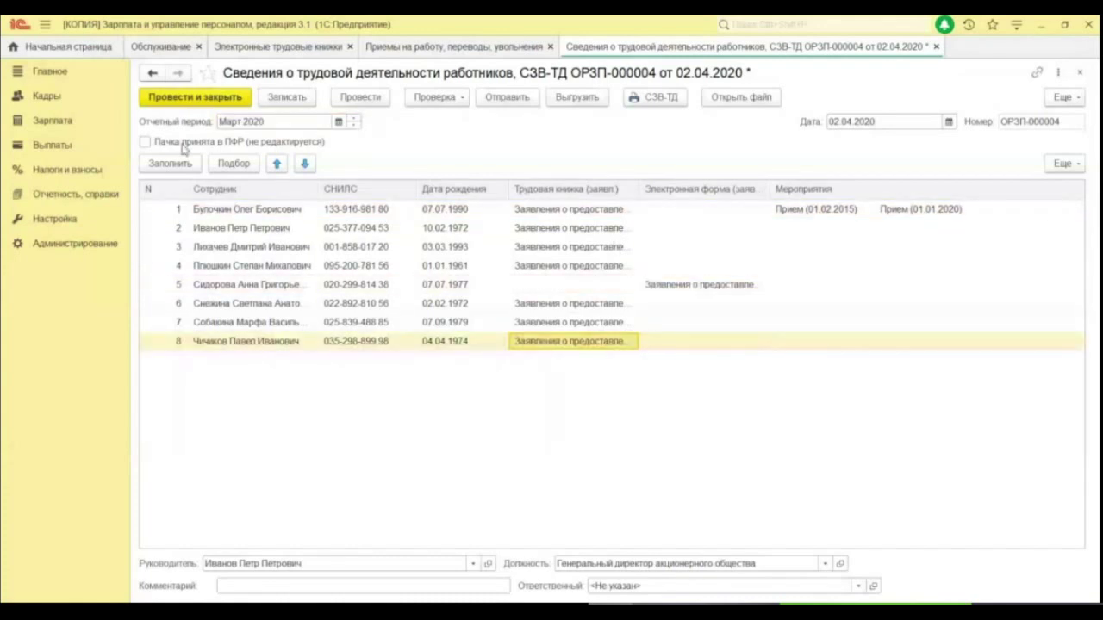
pyautogui.click(210, 99)
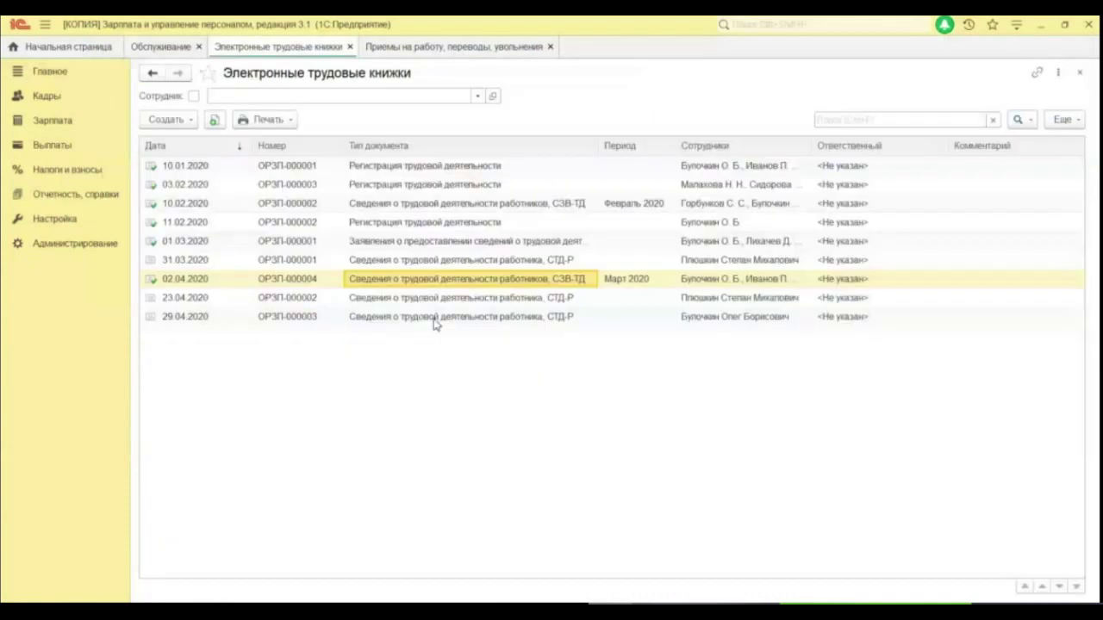
# - Create a СЗВ-ТД report for April 2020 dated 05.05.2020 and fill it with employee data
pyautogui.click(169, 123)
pyautogui.click(348, 230)
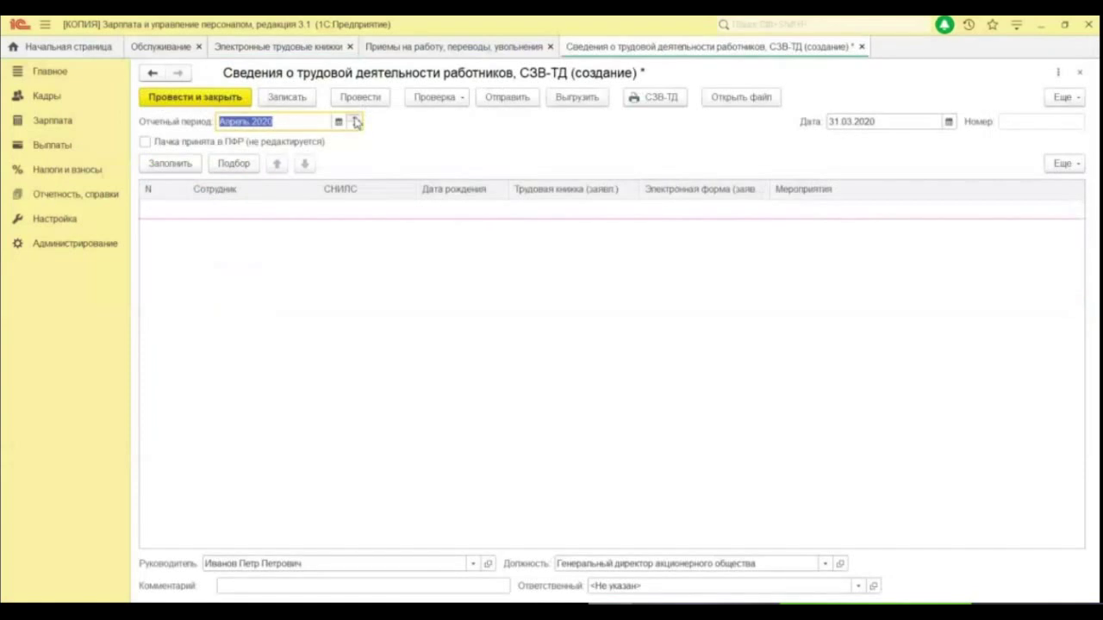
pyautogui.click(933, 121)
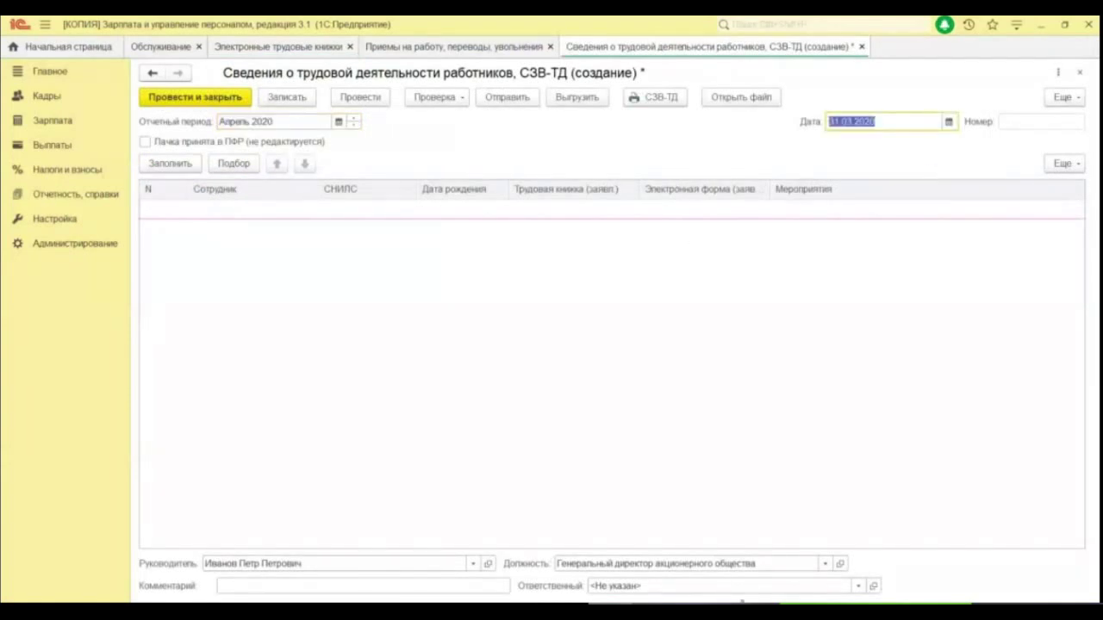
pyautogui.write('05.05')
pyautogui.press('Tab')
pyautogui.click(176, 163)
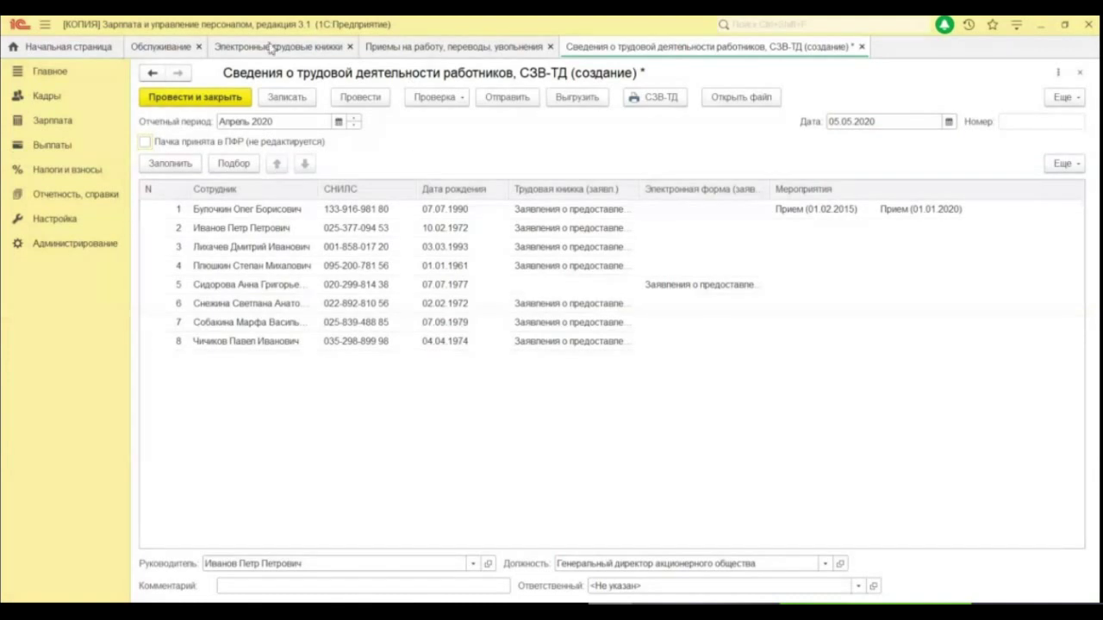
# - Check the March 2020 СЗВ-ТД report ОРЗП-000004, then discard the new April report without saving
pyautogui.click(270, 46)
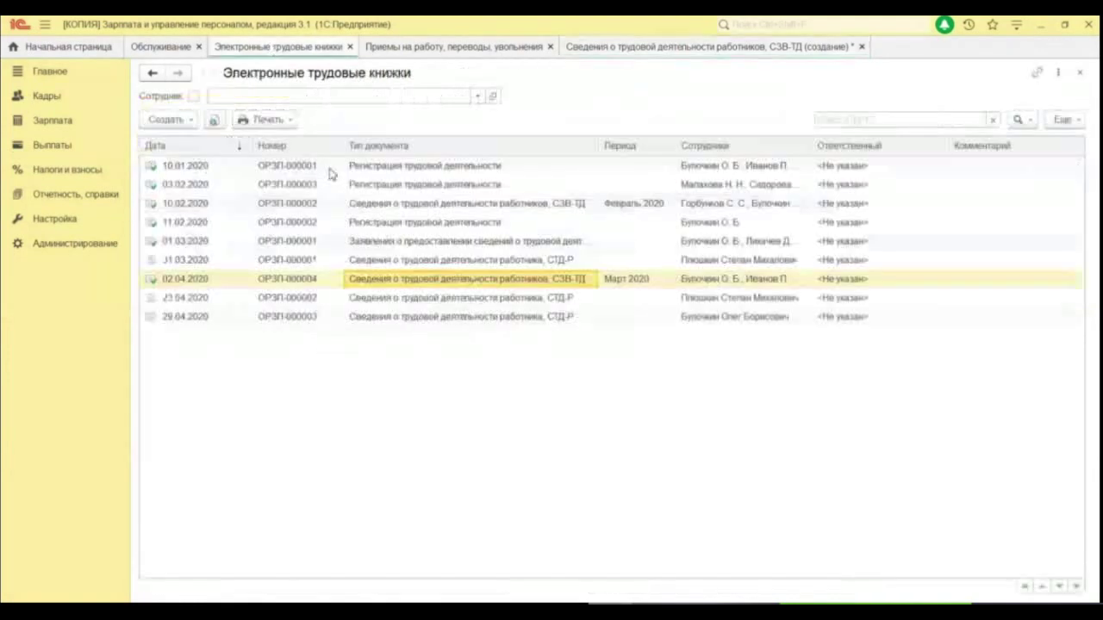
pyautogui.doubleClick(397, 281)
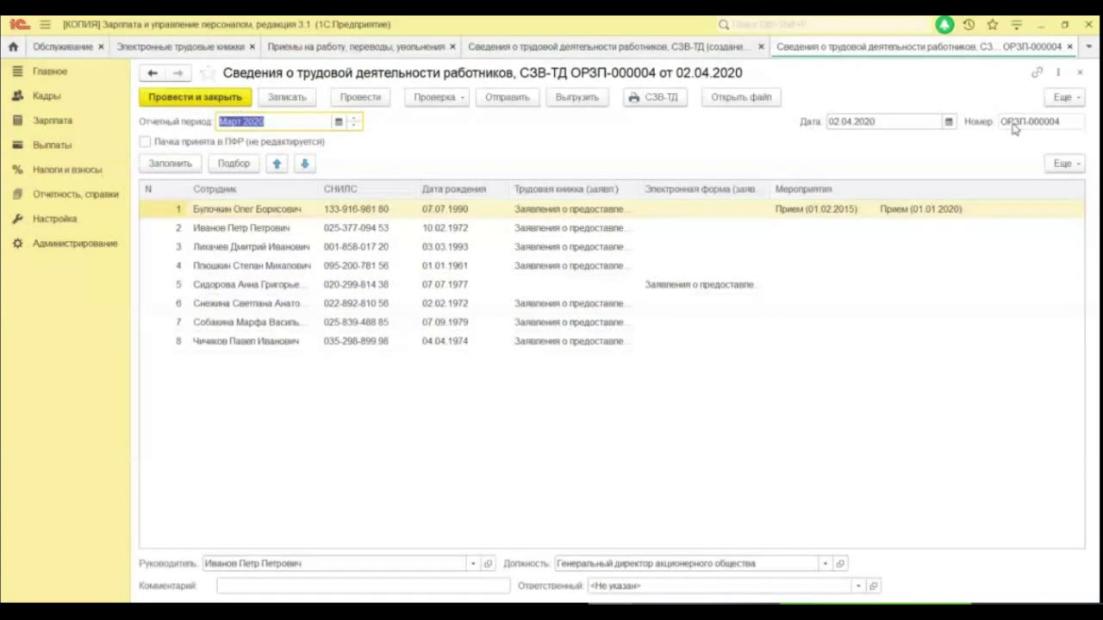
pyautogui.click(1068, 46)
pyautogui.click(681, 47)
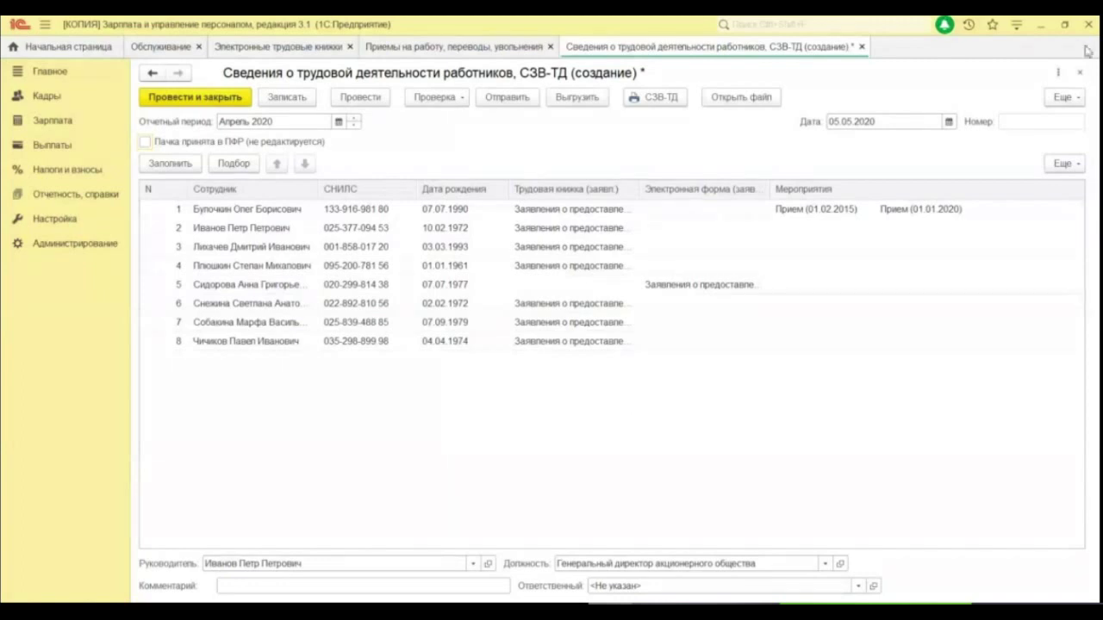
pyautogui.click(861, 46)
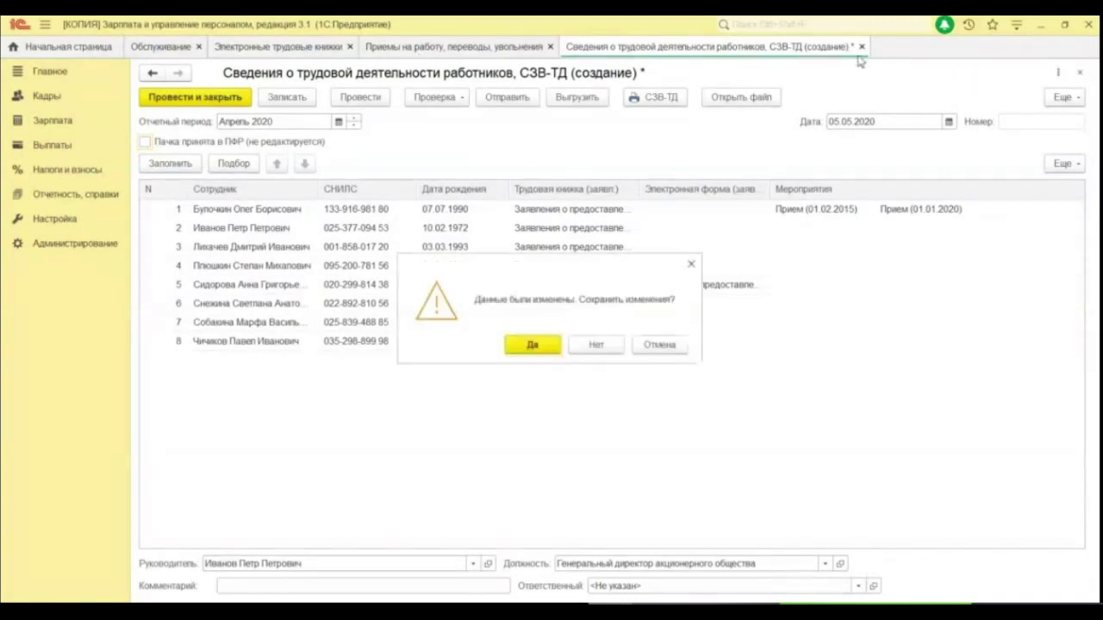
pyautogui.click(597, 346)
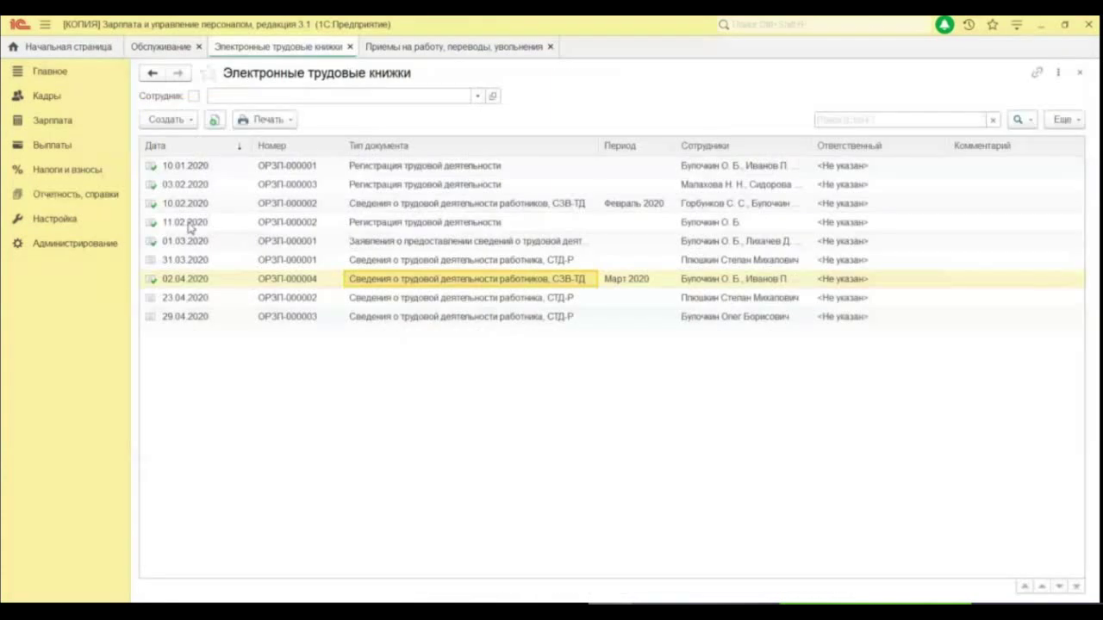
# - Mark the March 2020 СЗВ-ТД report ОРЗП-000004 as accepted by the ПФР and save it
pyautogui.press('Return')
pyautogui.click(145, 141)
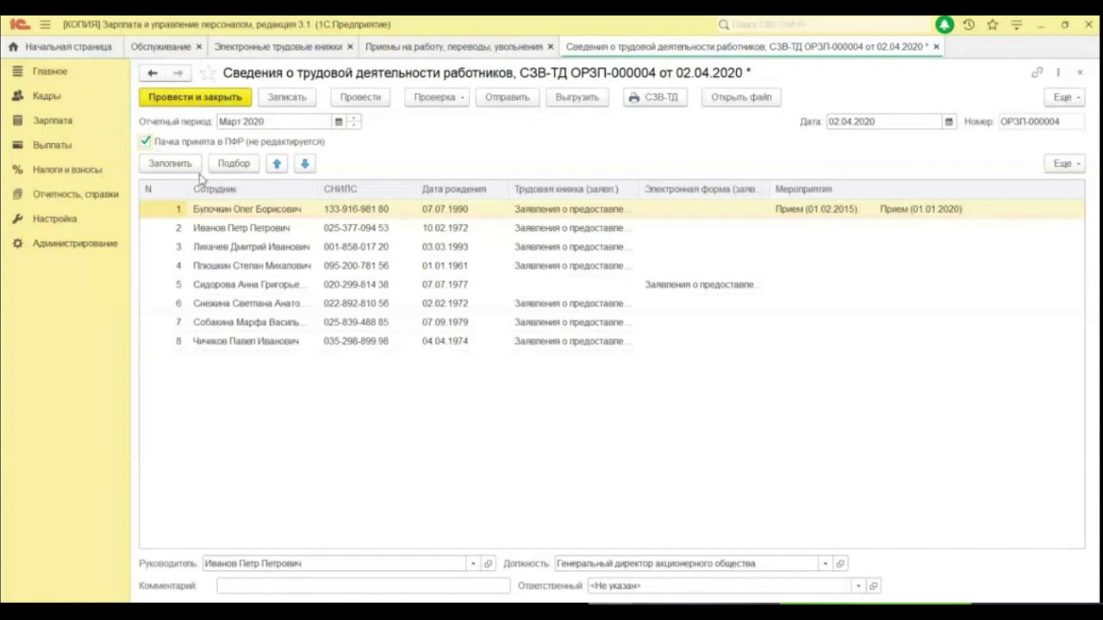
# - Create a trial April 2020 СЗВ-ТД report dated 05.05.2020, fill it with employee data and discard it without saving
pyautogui.click(168, 120)
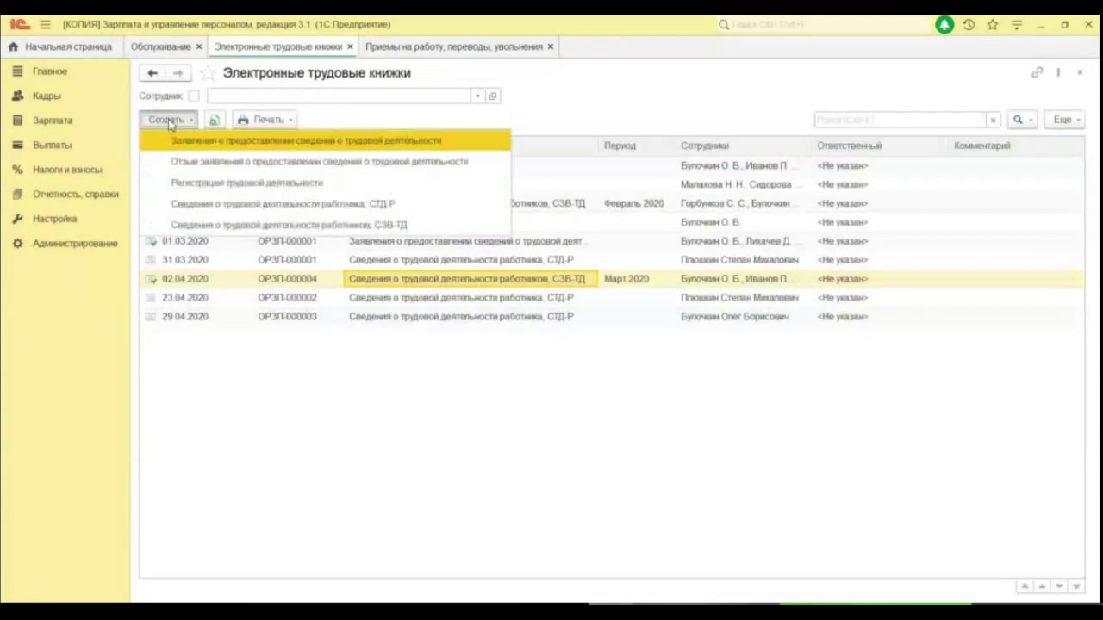
pyautogui.click(254, 227)
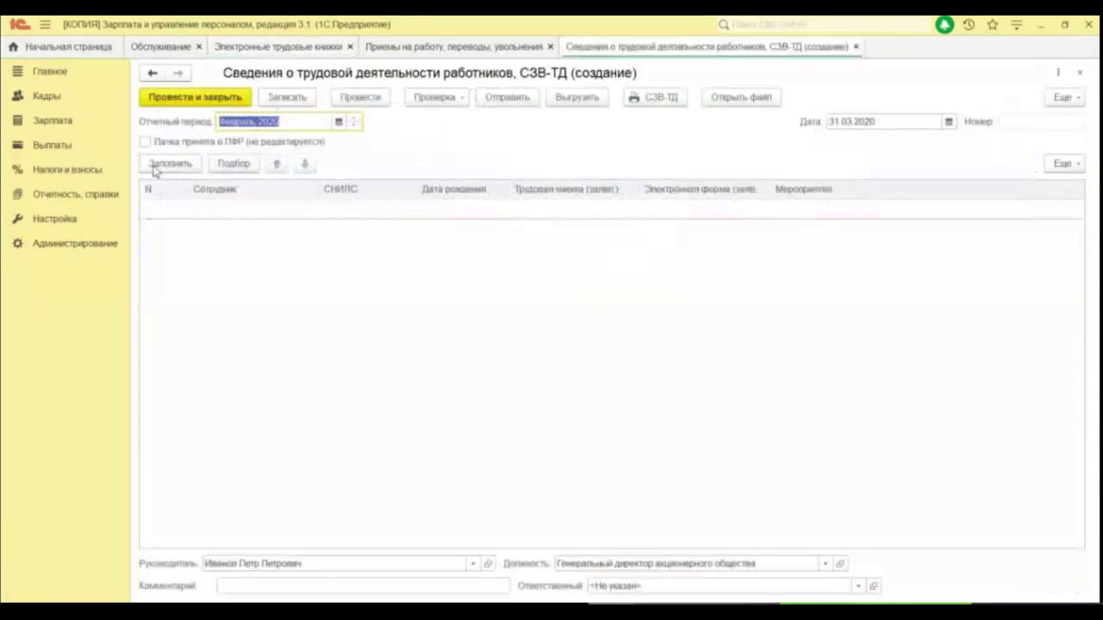
pyautogui.click(338, 123)
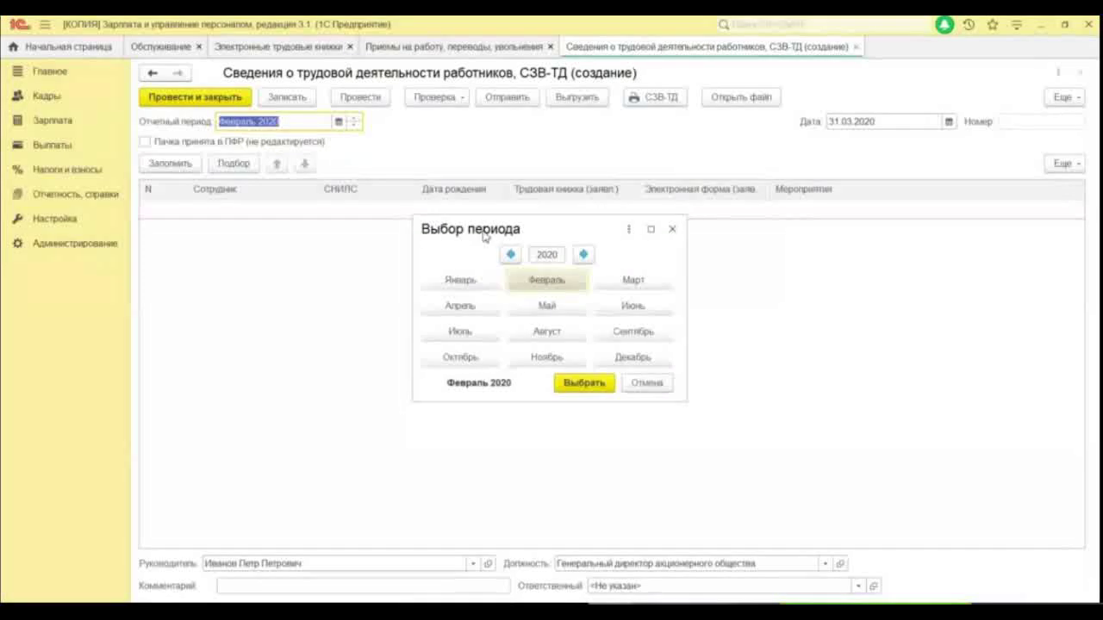
pyautogui.click(477, 310)
pyautogui.click(590, 384)
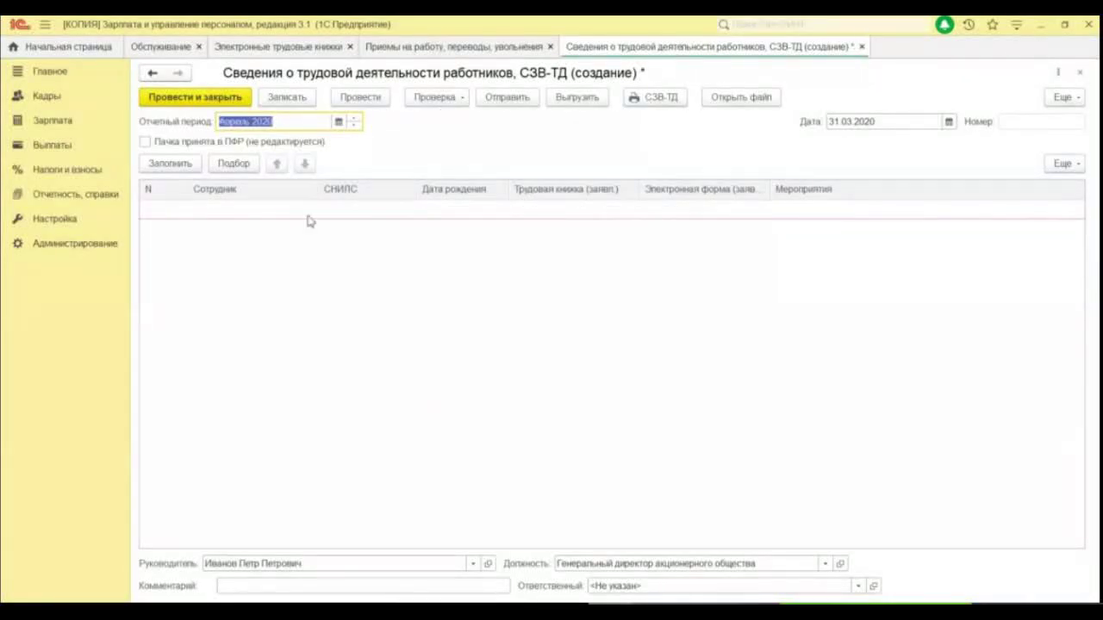
pyautogui.click(896, 123)
pyautogui.write('05.05.')
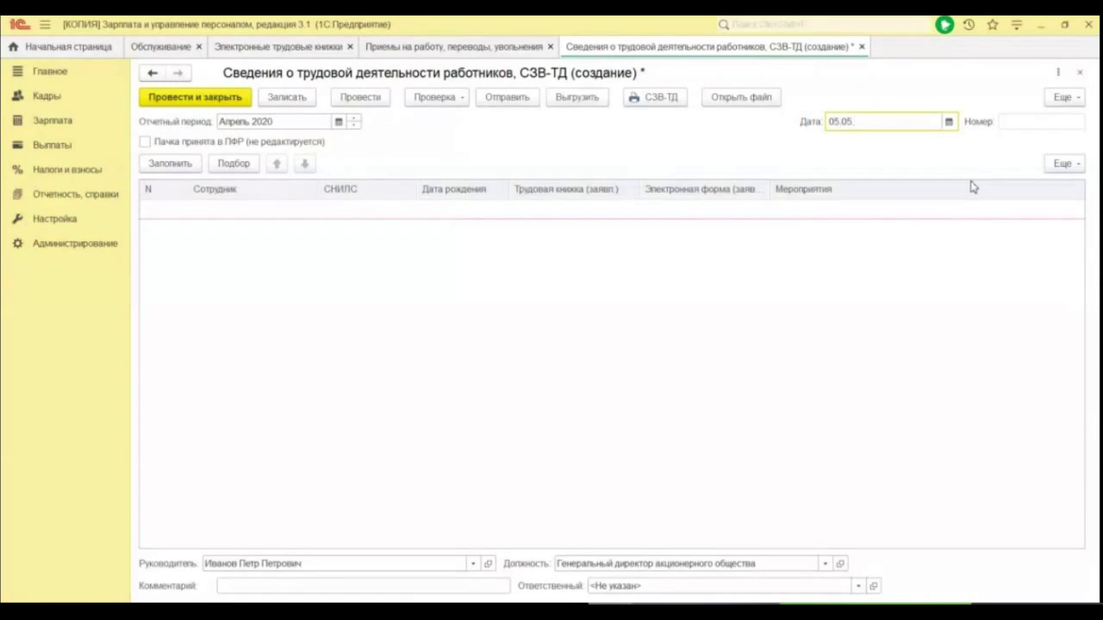
pyautogui.click(972, 187)
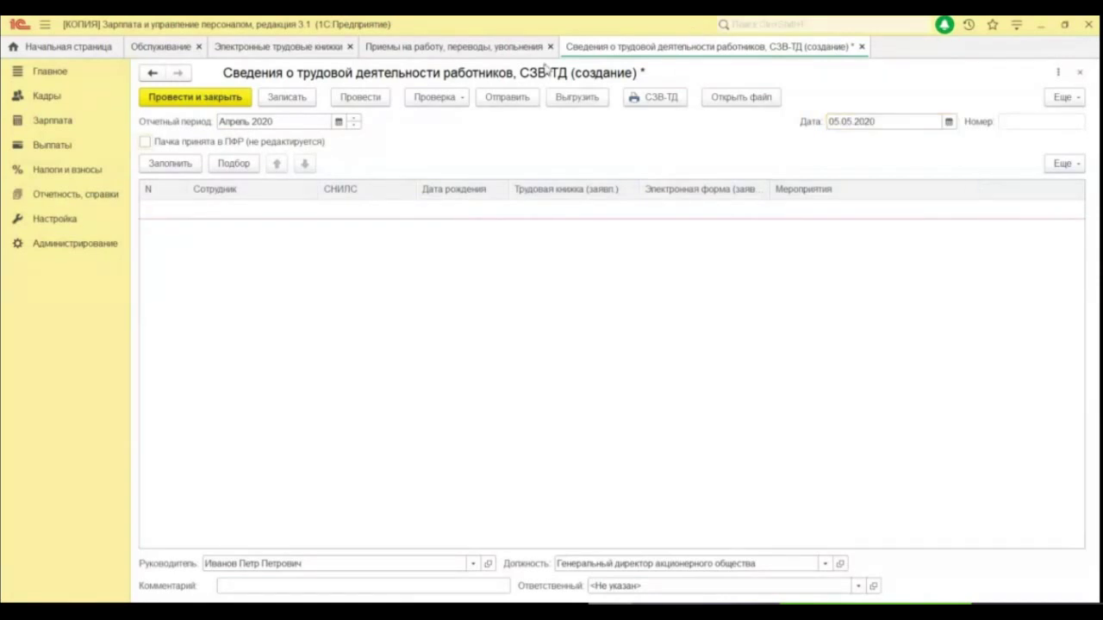
pyautogui.click(170, 168)
pyautogui.click(861, 47)
pyautogui.click(601, 345)
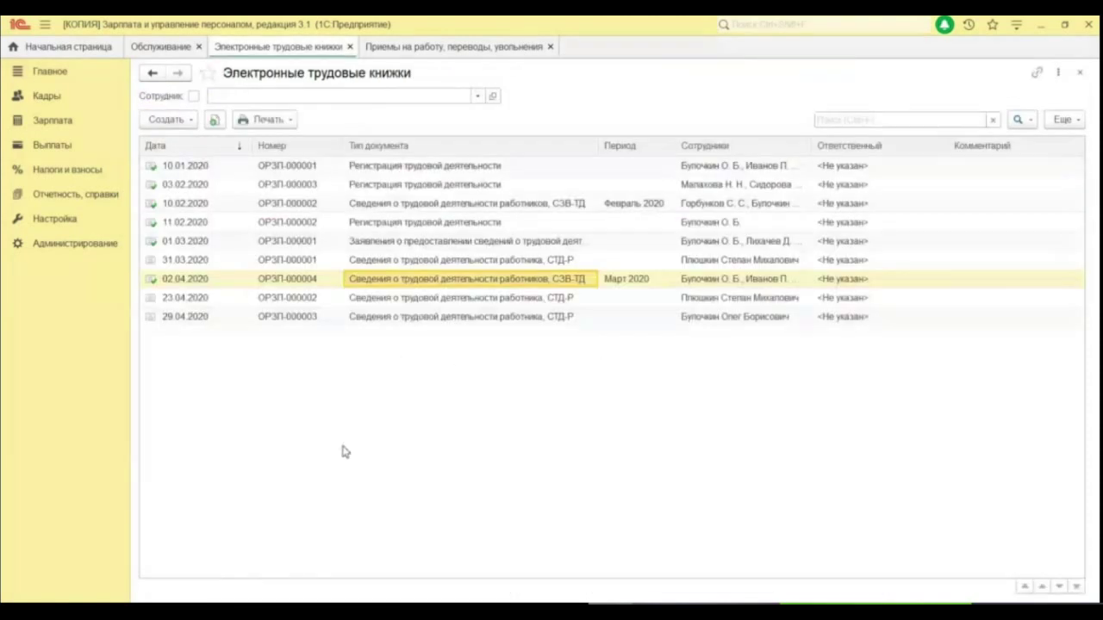
# - Check the СТД-Р report of 31.03.2020 and find the same employee's March 2020 transfer among the hires, transfers and dismissals
pyautogui.doubleClick(457, 262)
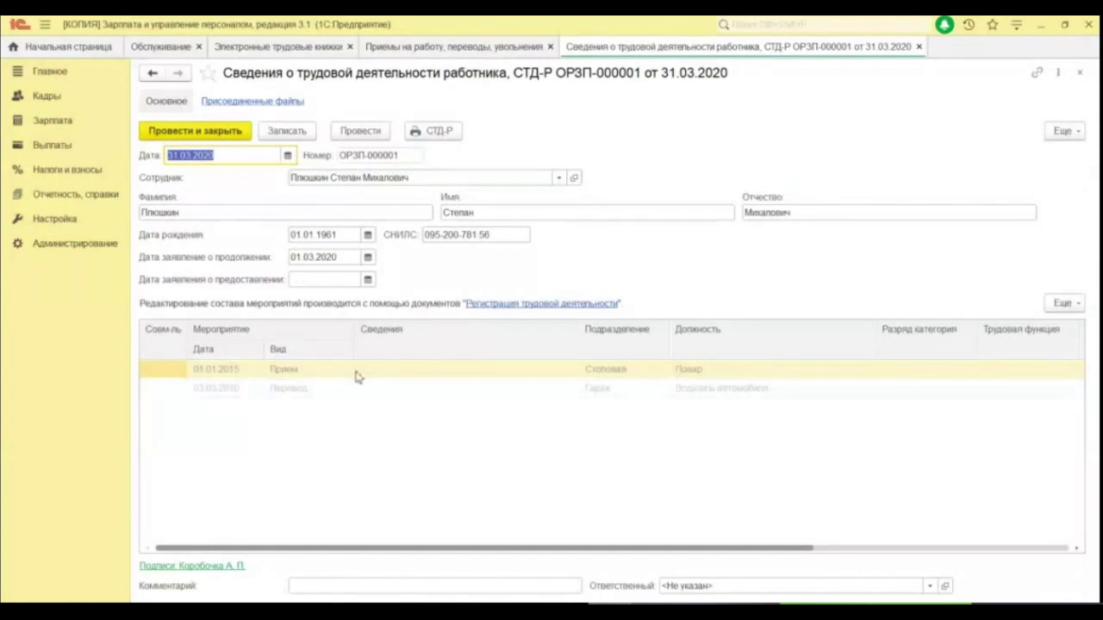
pyautogui.click(919, 47)
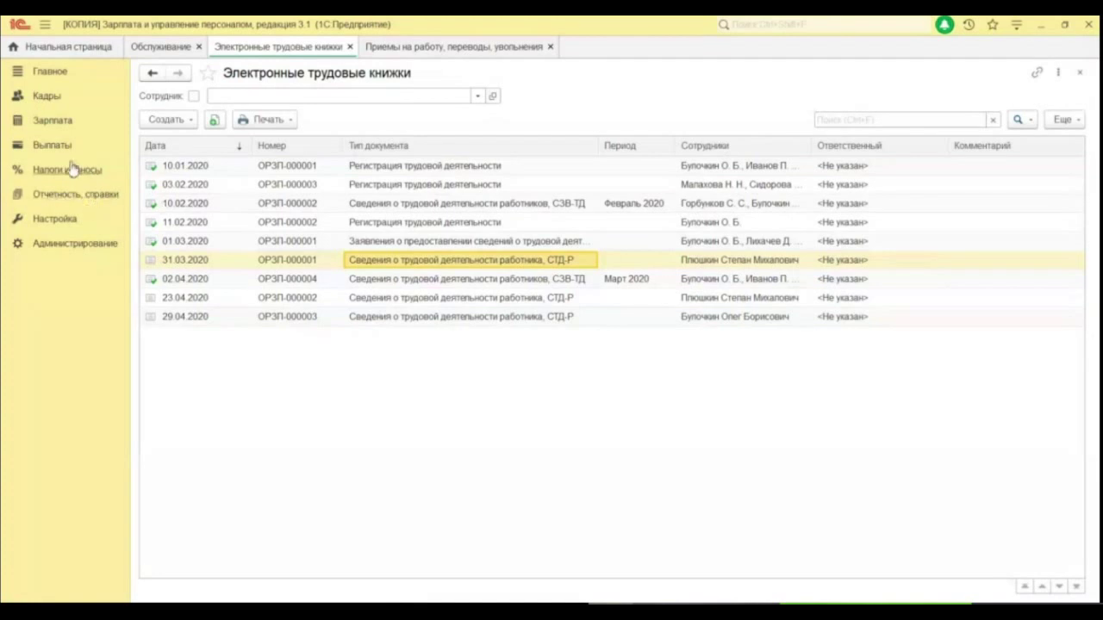
pyautogui.click(48, 97)
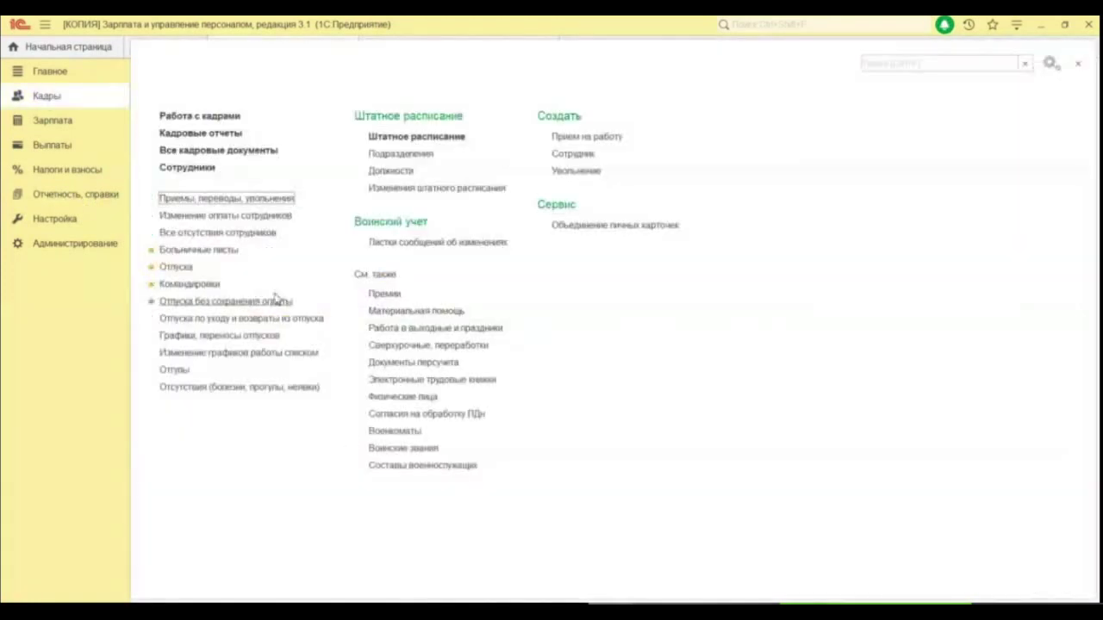
pyautogui.click(200, 198)
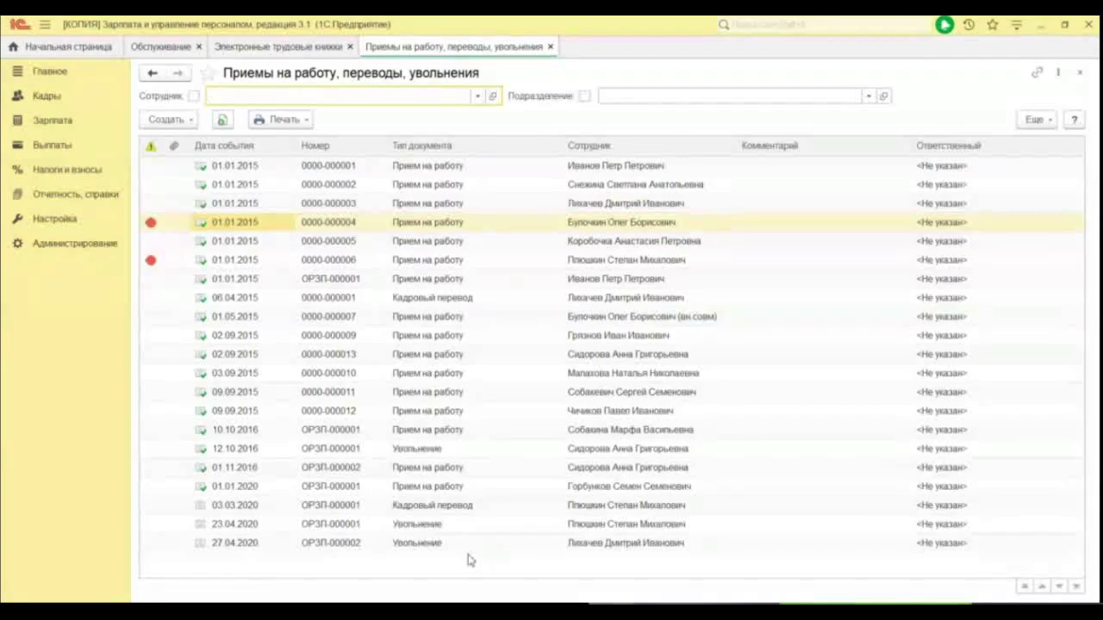
pyautogui.click(430, 511)
pyautogui.click(434, 525)
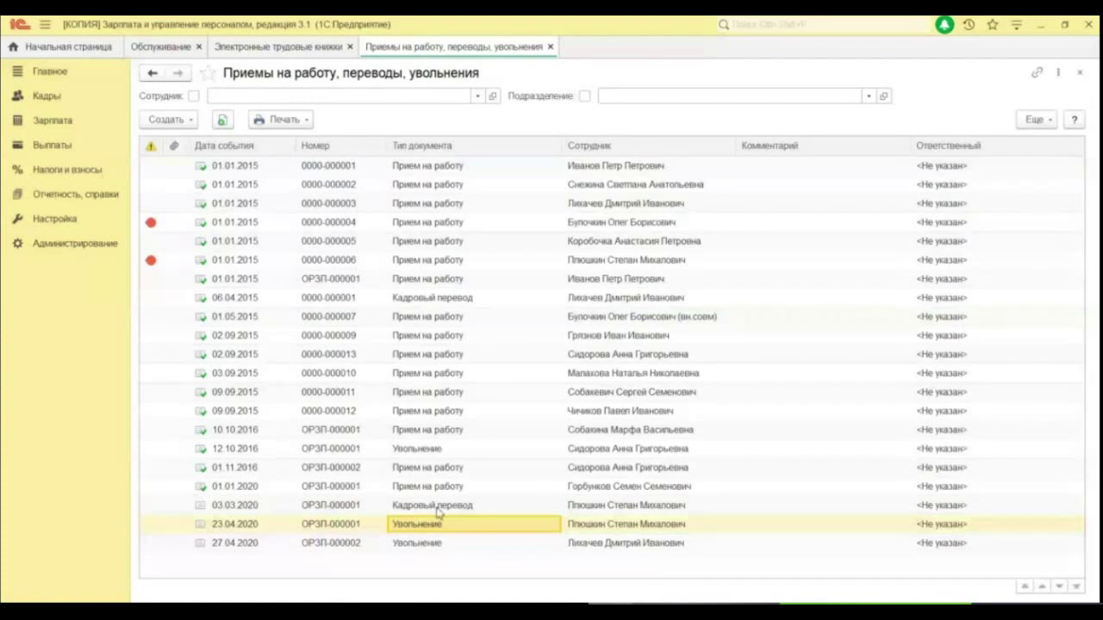
# - Review the transfer to the Гараж department effective 03.03.2020, then post and close it despite the staffing schedule mismatch
pyautogui.doubleClick(438, 510)
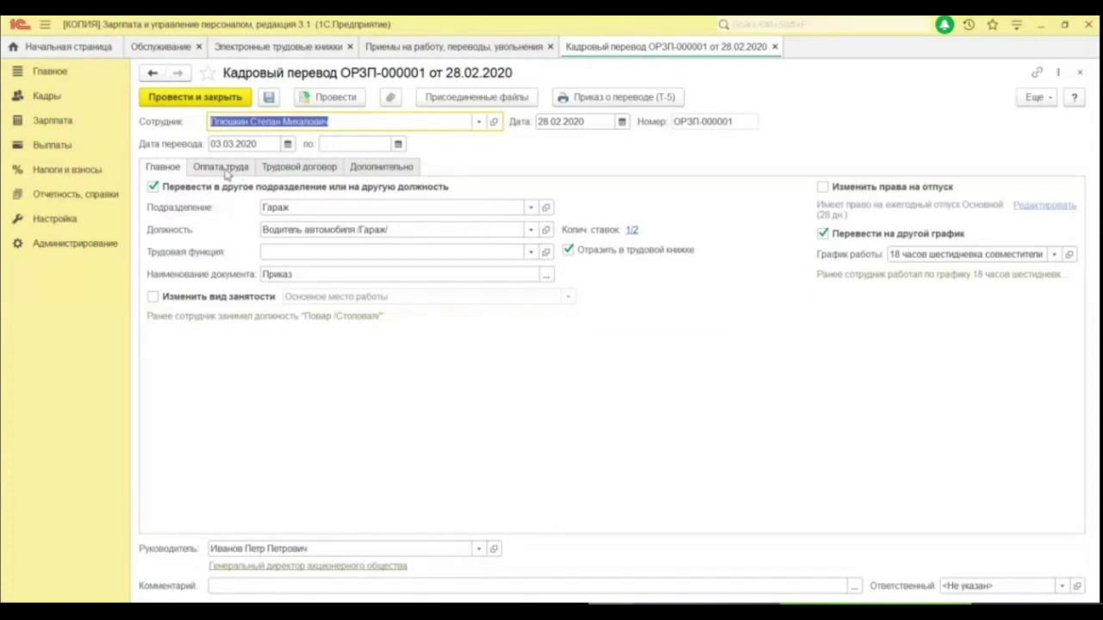
pyautogui.click(222, 172)
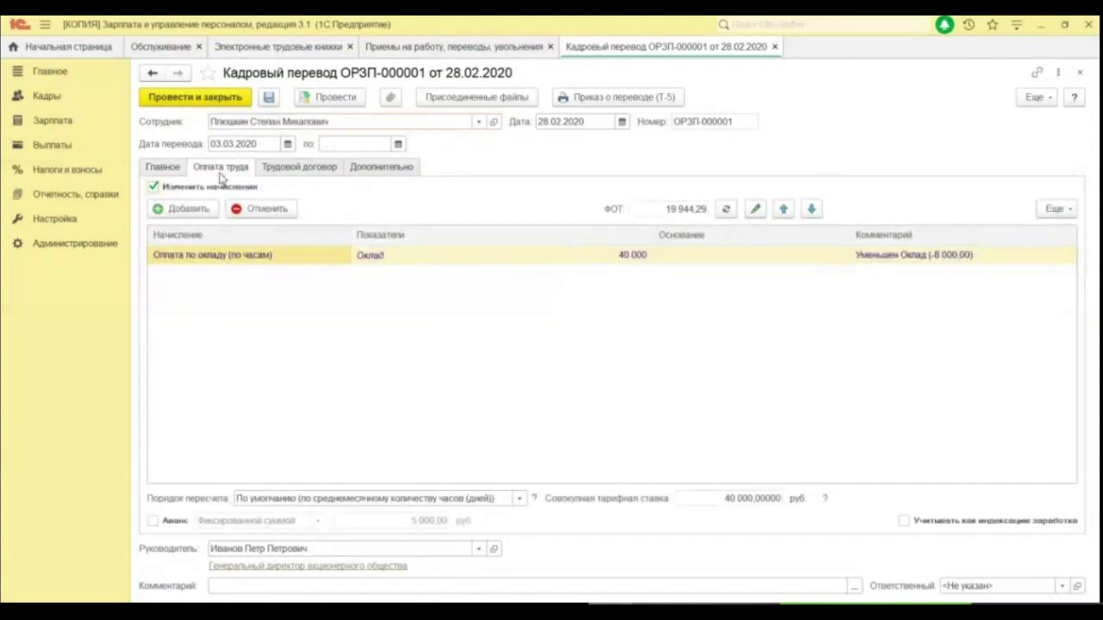
pyautogui.click(169, 171)
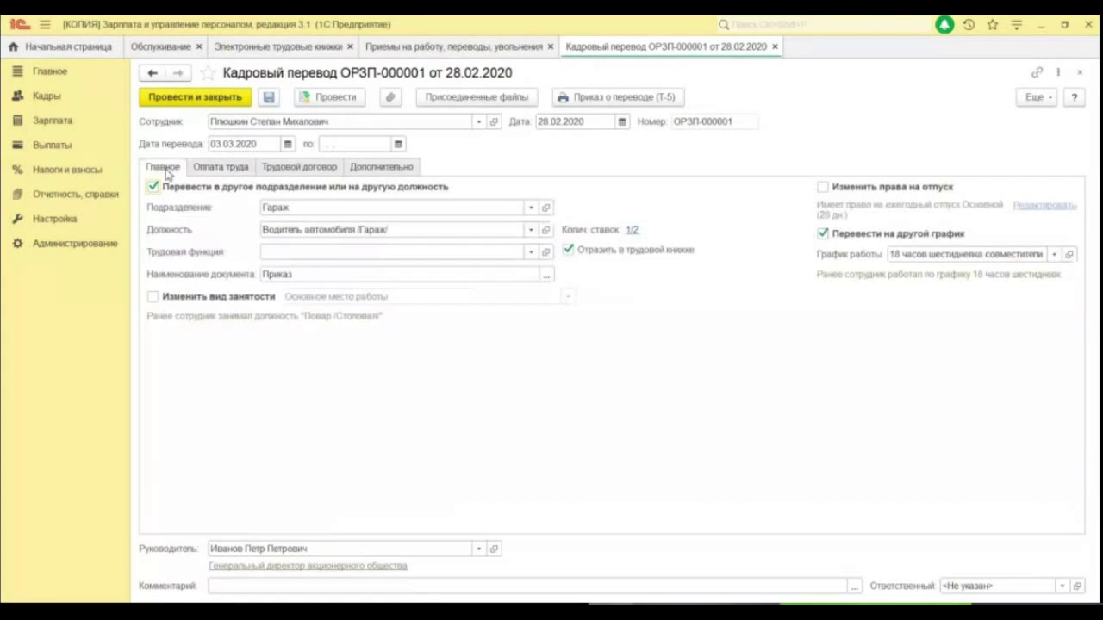
pyautogui.click(589, 123)
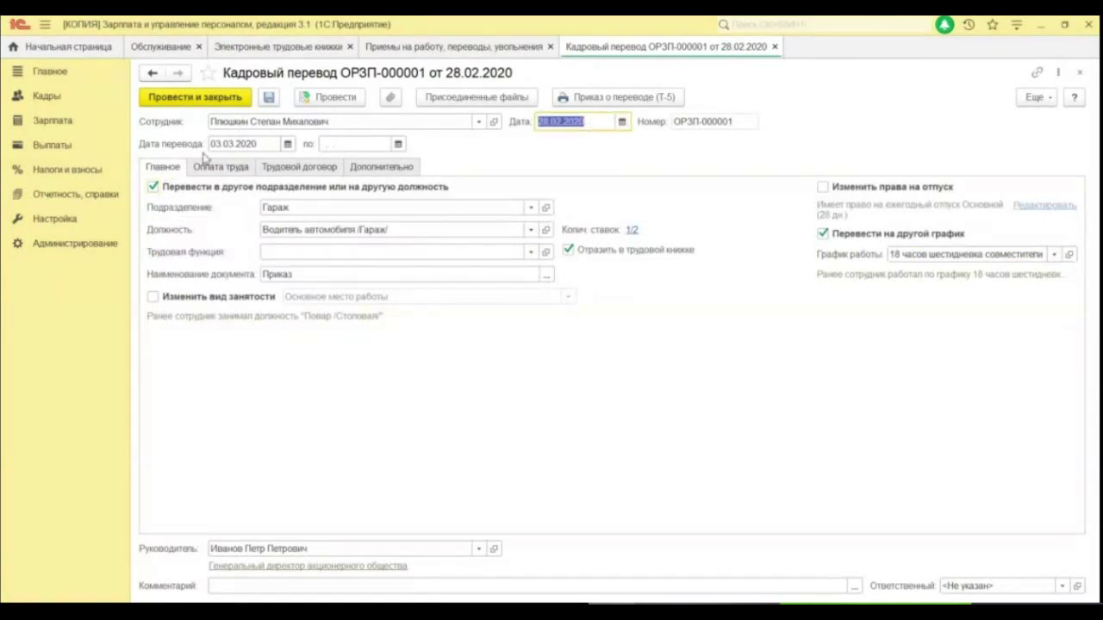
pyautogui.click(264, 143)
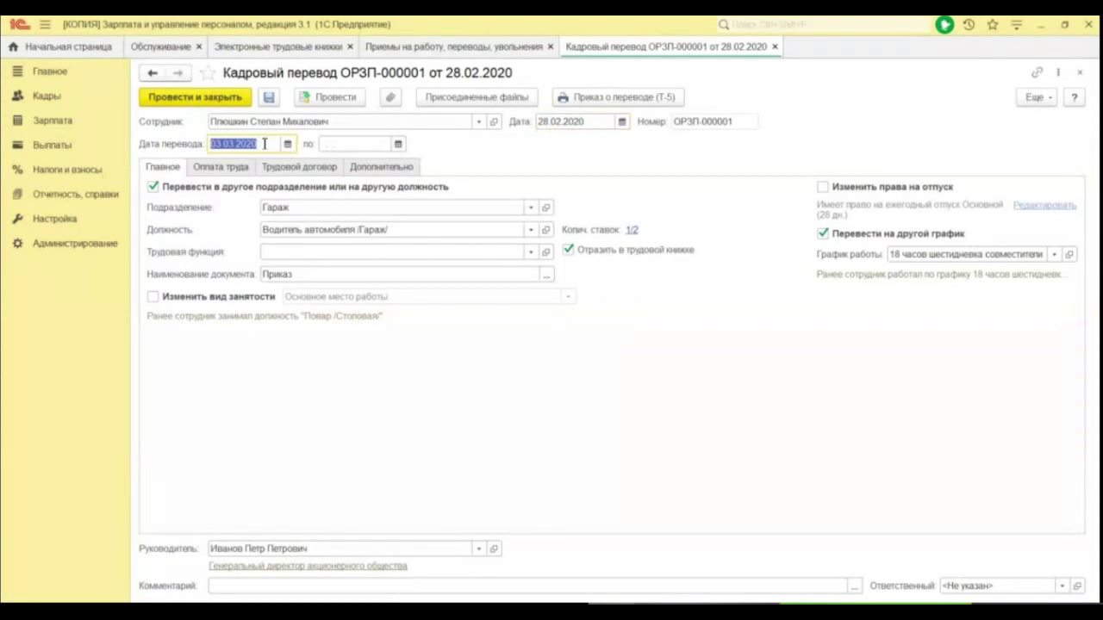
pyautogui.click(222, 96)
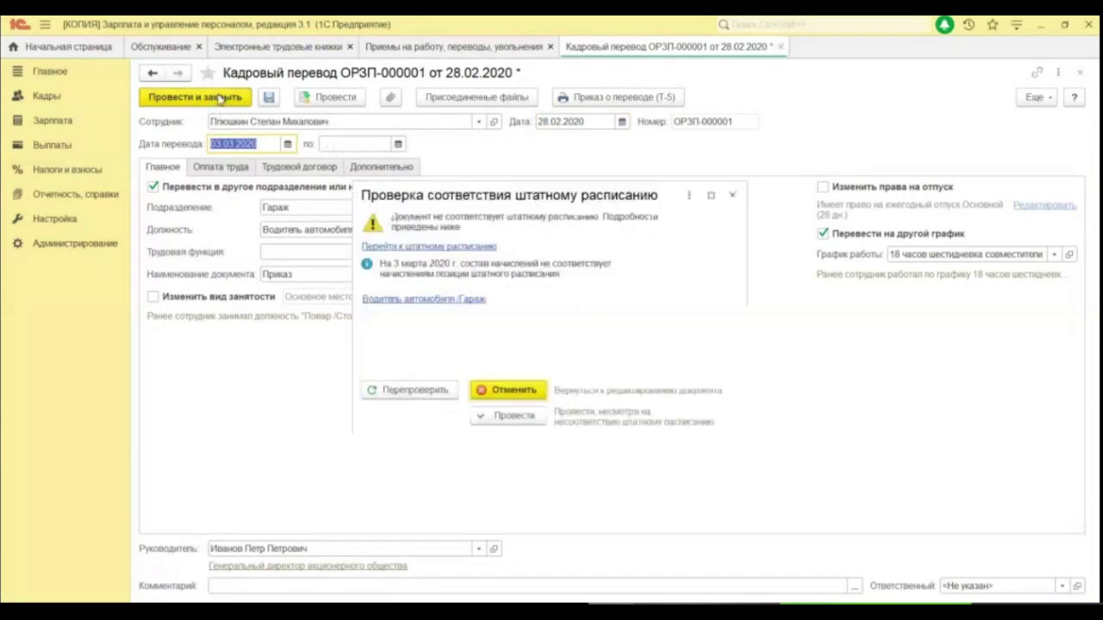
pyautogui.click(506, 419)
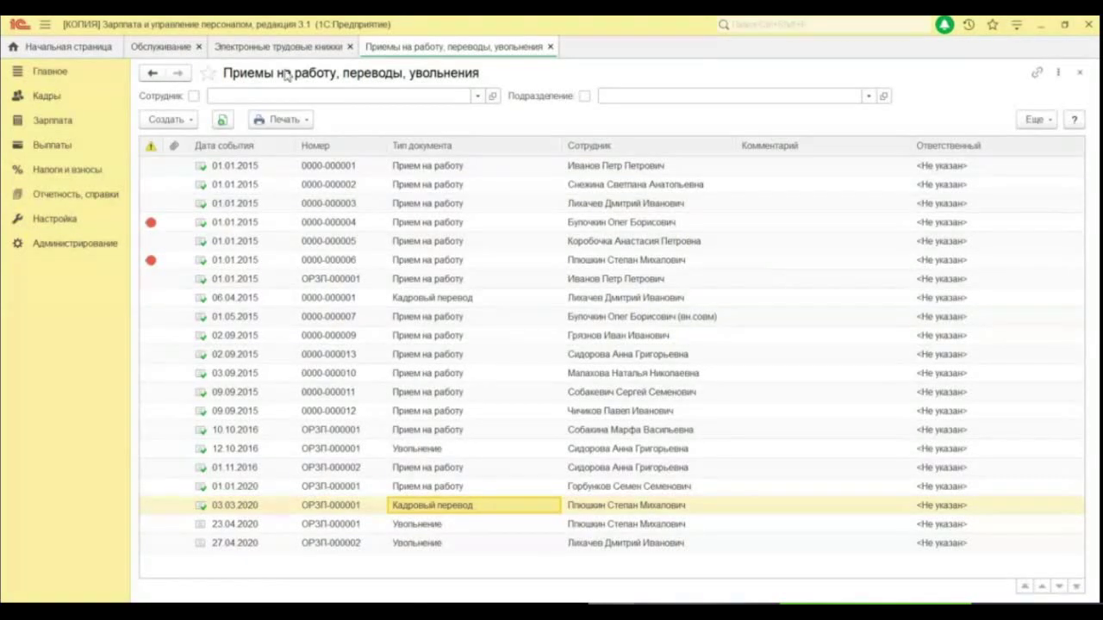
# - Try refilling the February 2020 СЗВ-ТД report with ПФР acceptance cleared and the date set to 10.03.2020, then discard the changes
pyautogui.click(251, 45)
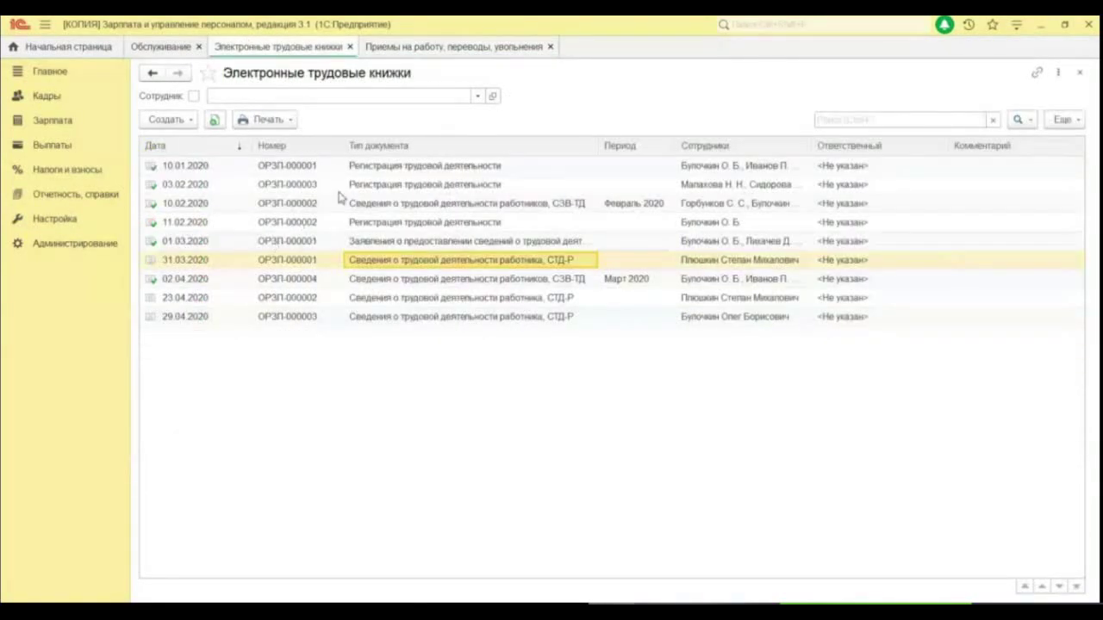
pyautogui.doubleClick(496, 209)
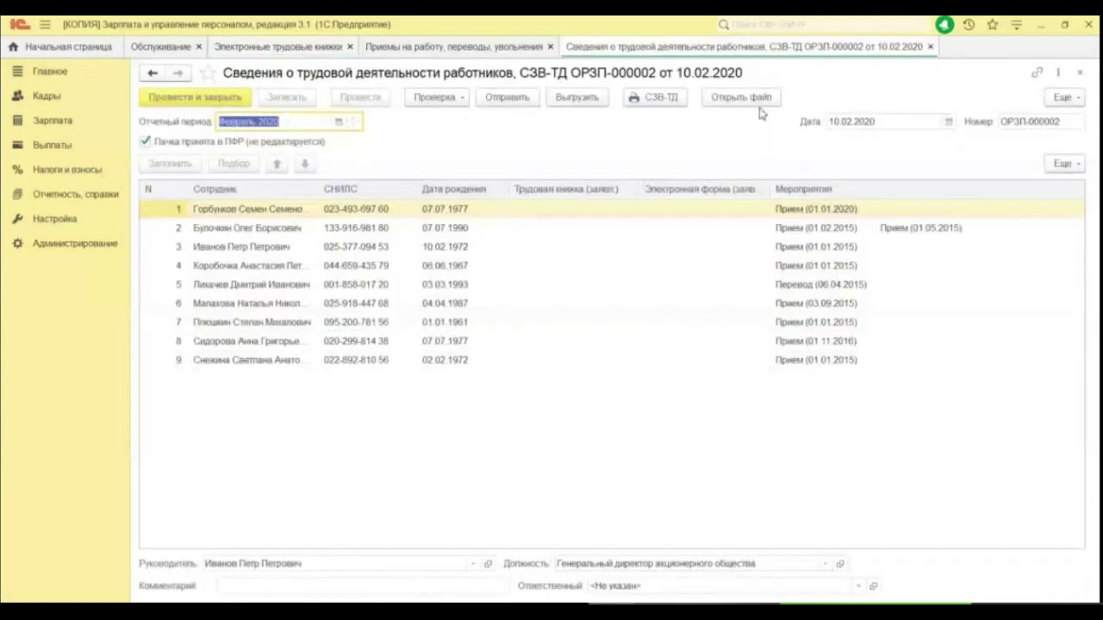
pyautogui.click(148, 142)
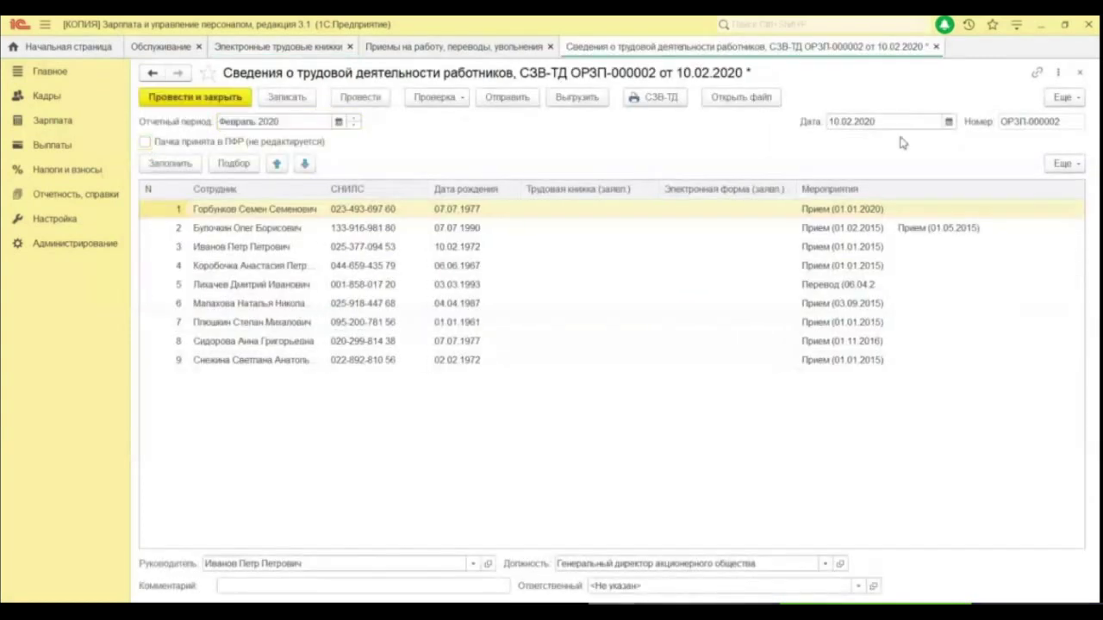
pyautogui.click(948, 121)
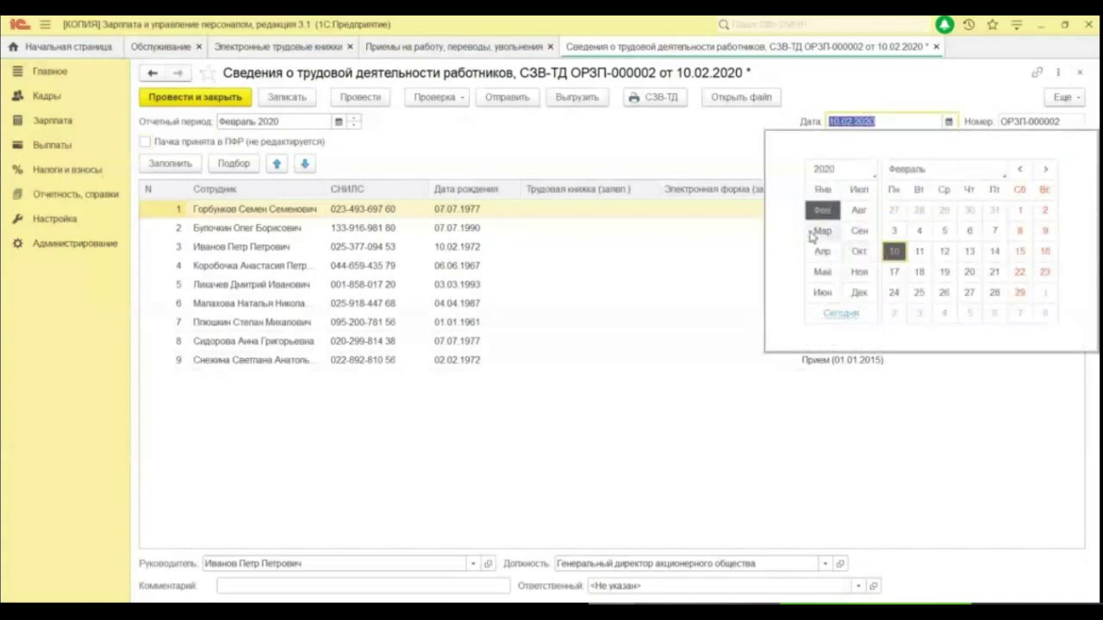
pyautogui.click(820, 231)
pyautogui.click(918, 252)
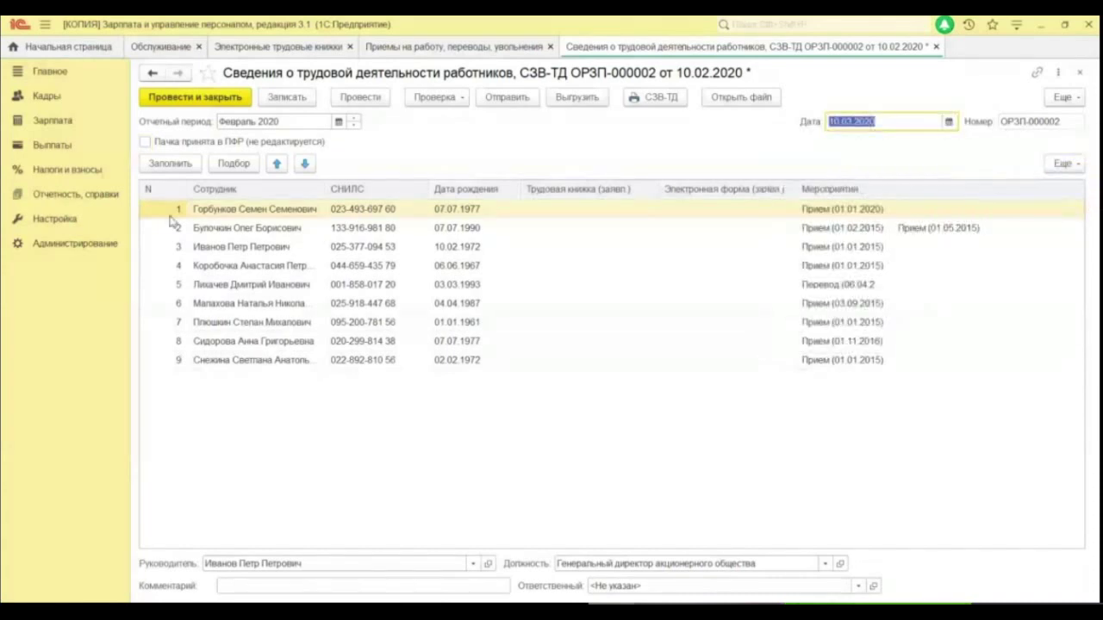
pyautogui.click(178, 166)
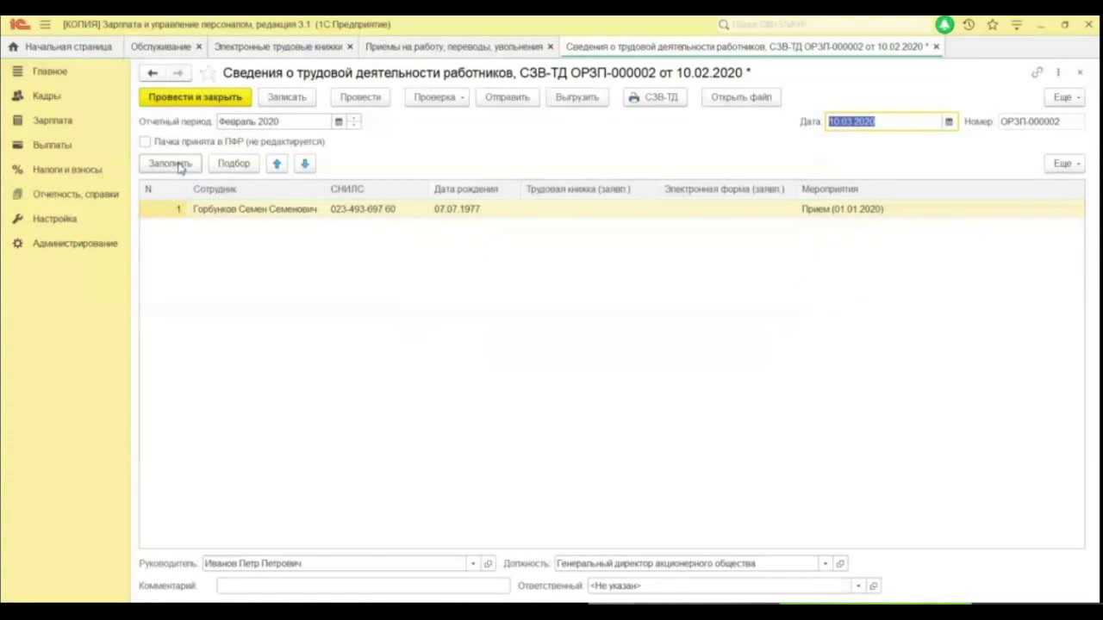
pyautogui.click(1080, 73)
pyautogui.click(596, 345)
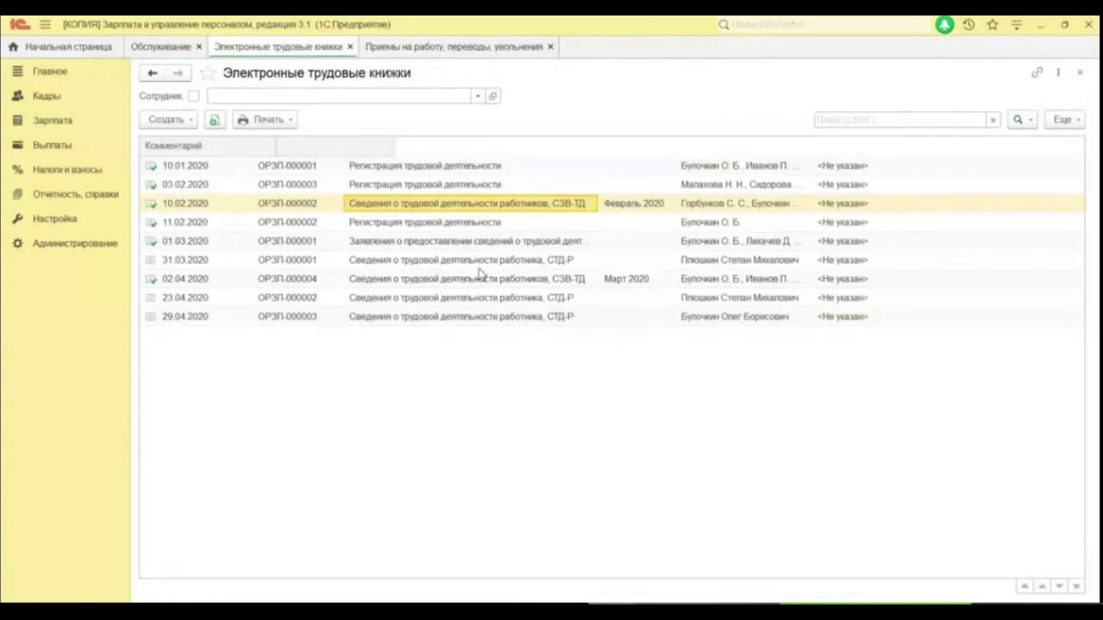
# - Try refilling the March 2020 СЗВ-ТД report with ПФР acceptance cleared, check the transferred employee's row, and discard the changes
pyautogui.click(444, 281)
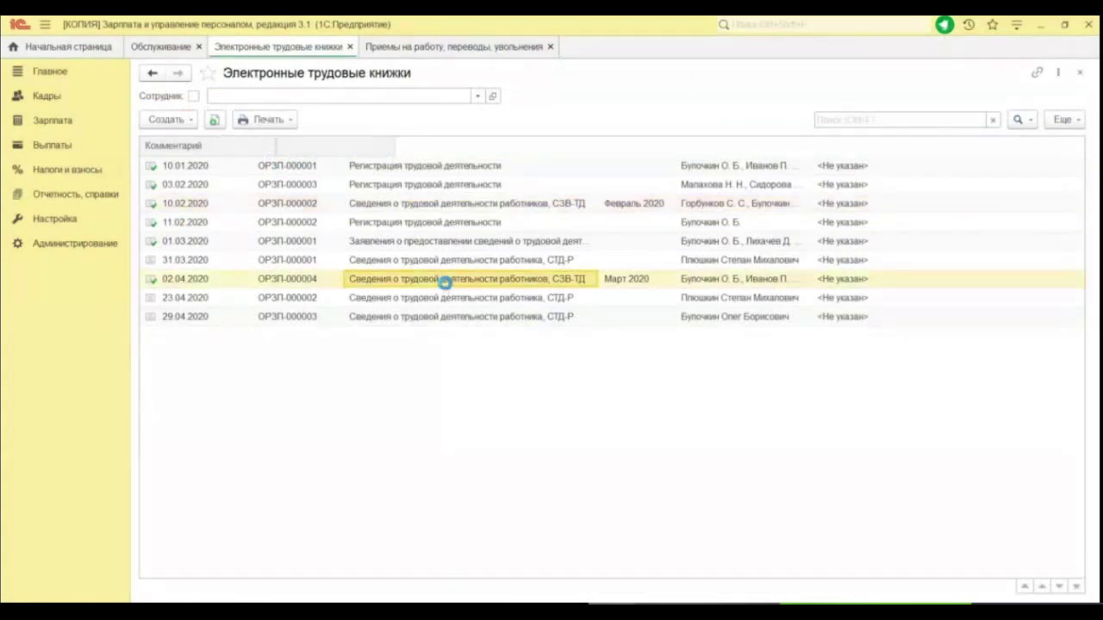
pyautogui.doubleClick(445, 280)
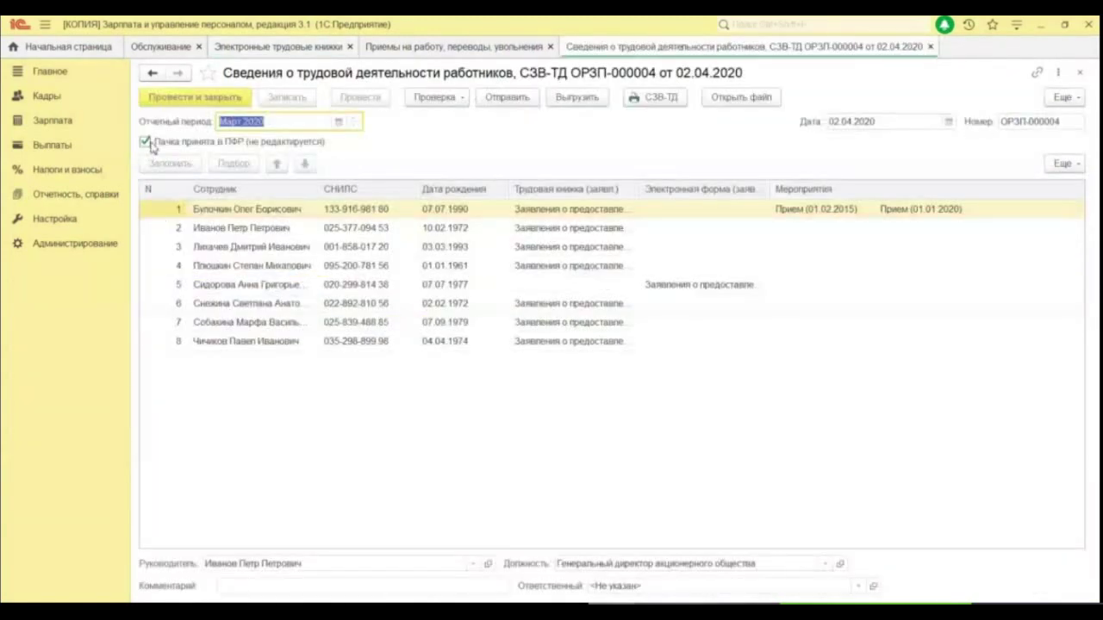
pyautogui.click(166, 163)
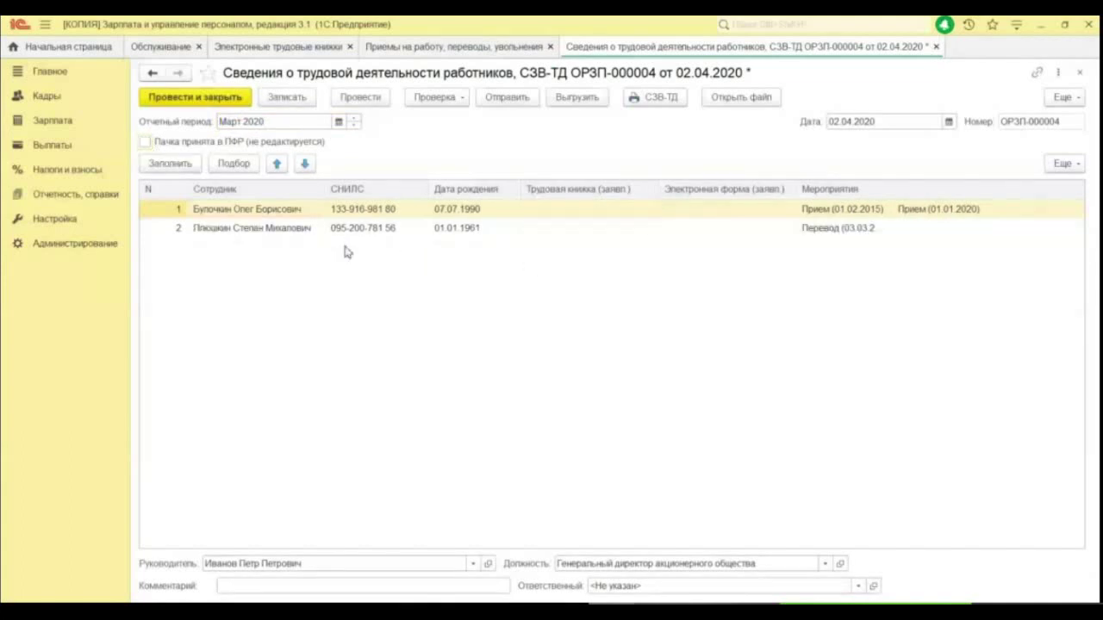
pyautogui.click(259, 228)
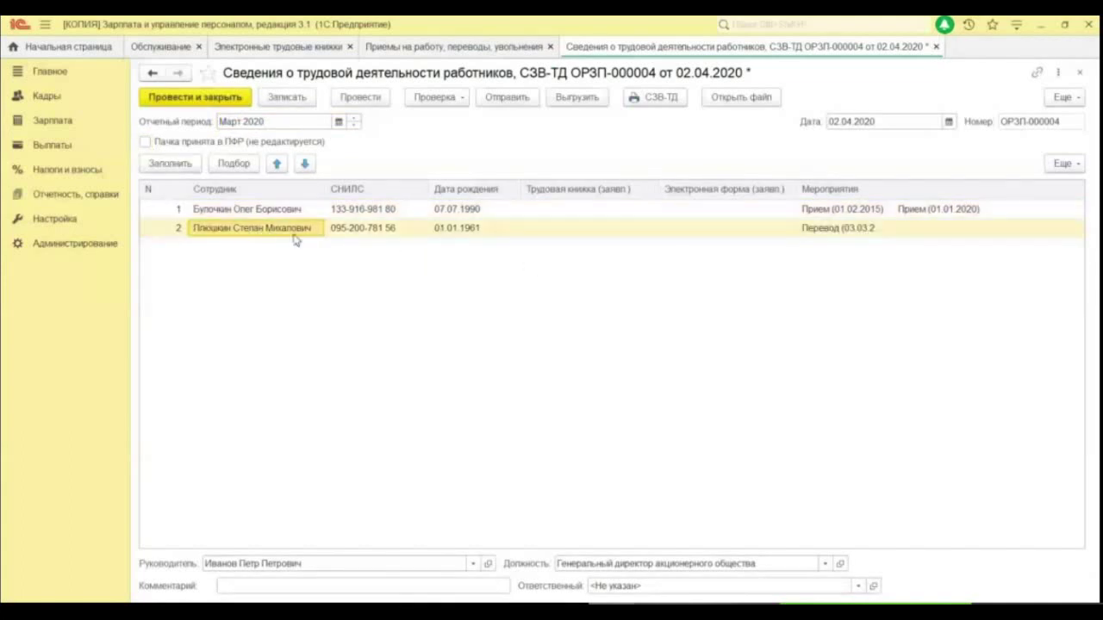
pyautogui.click(466, 231)
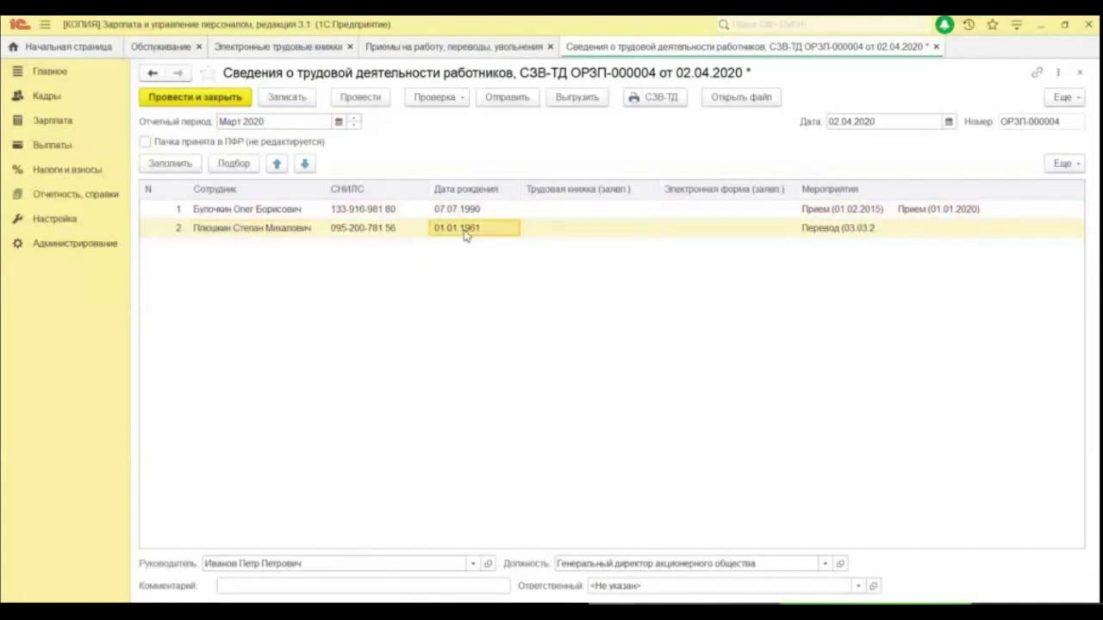
pyautogui.click(306, 215)
pyautogui.click(271, 230)
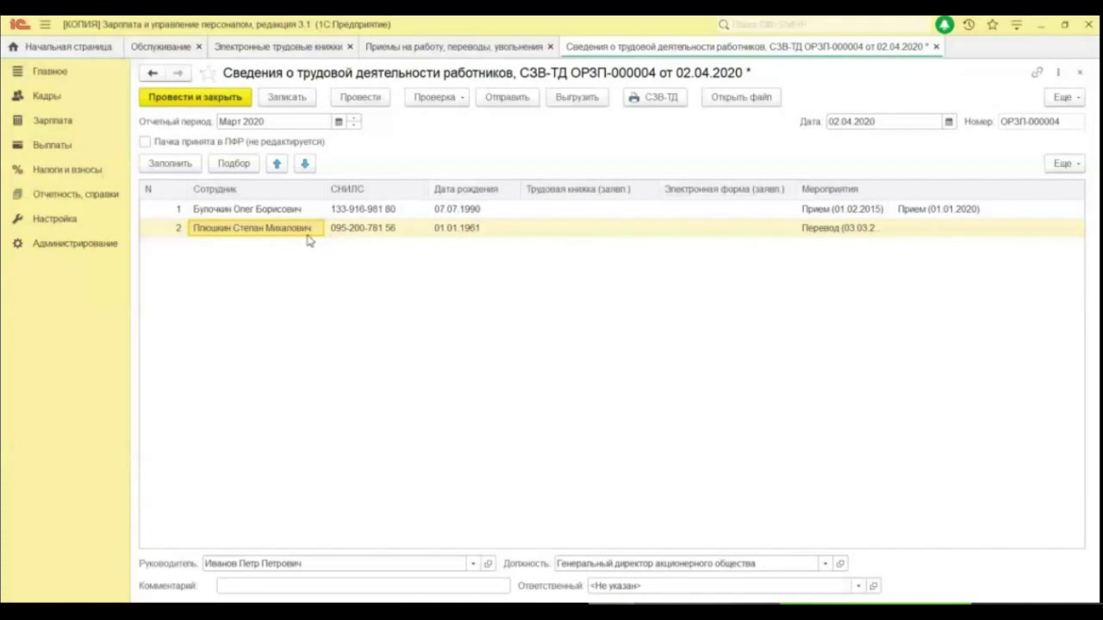
pyautogui.click(936, 47)
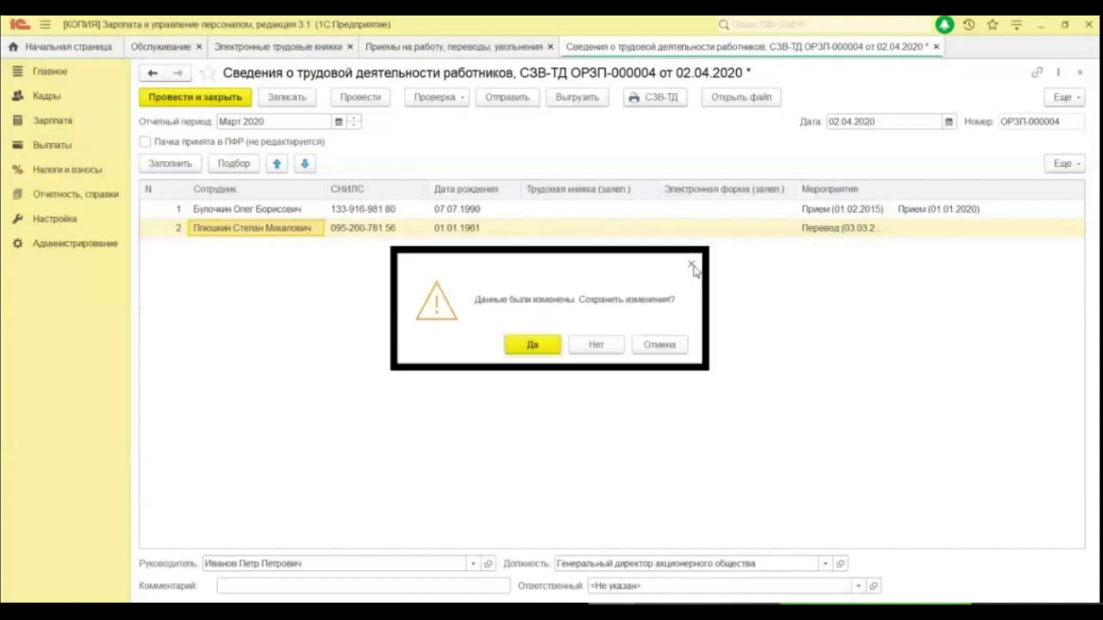
pyautogui.press('Return')
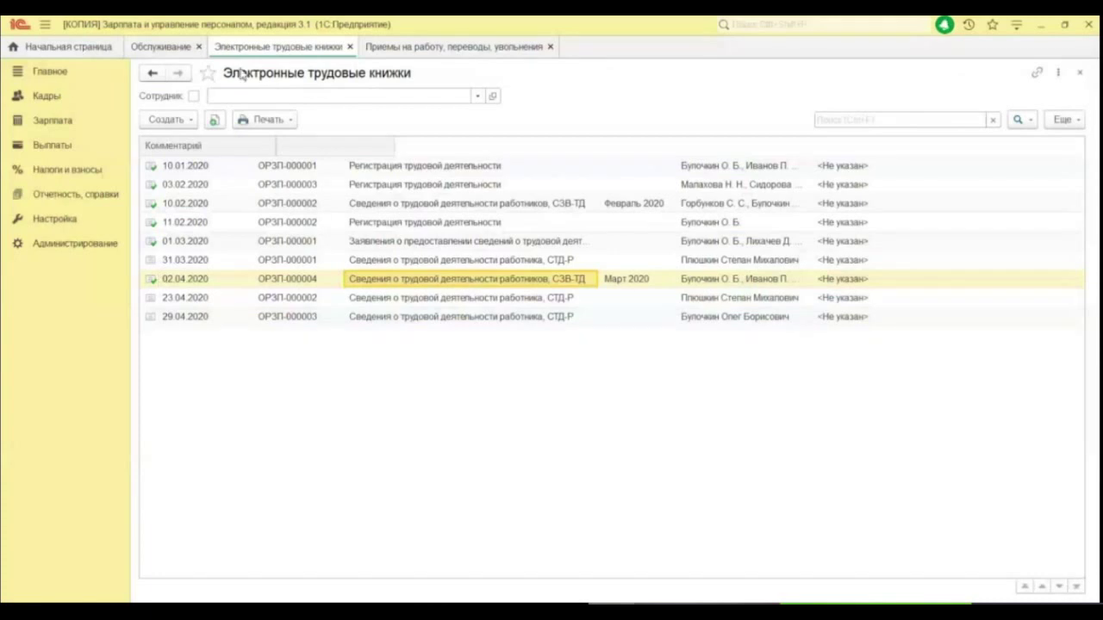
# - Review the transfer to the Гараж department effective 03.03.2020 in the list of hires, transfers and dismissals, then close it
pyautogui.click(439, 49)
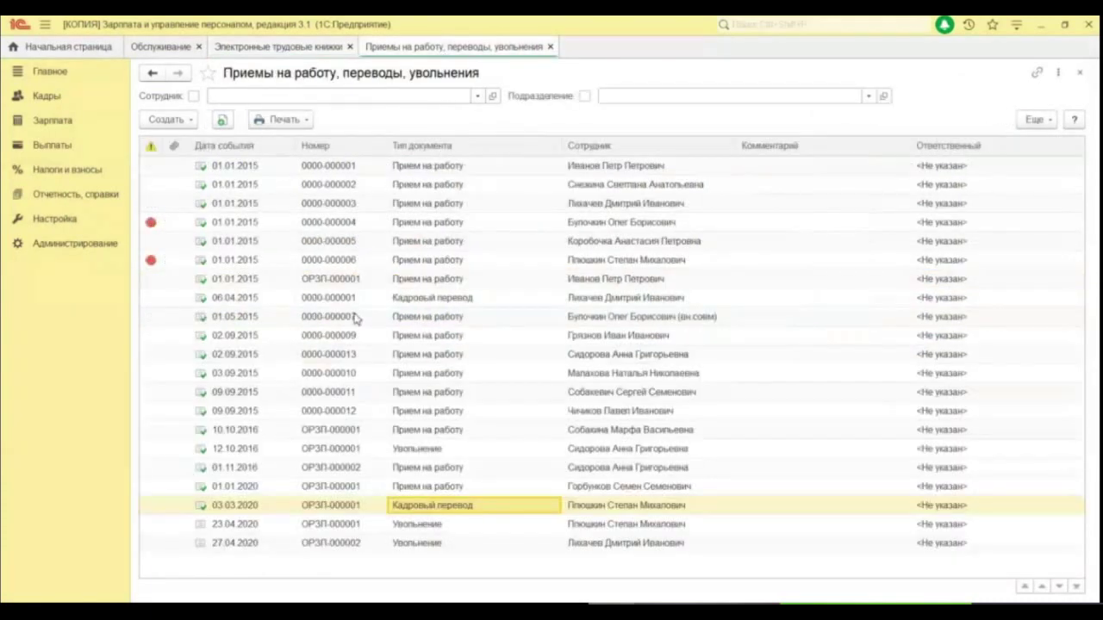
pyautogui.doubleClick(497, 509)
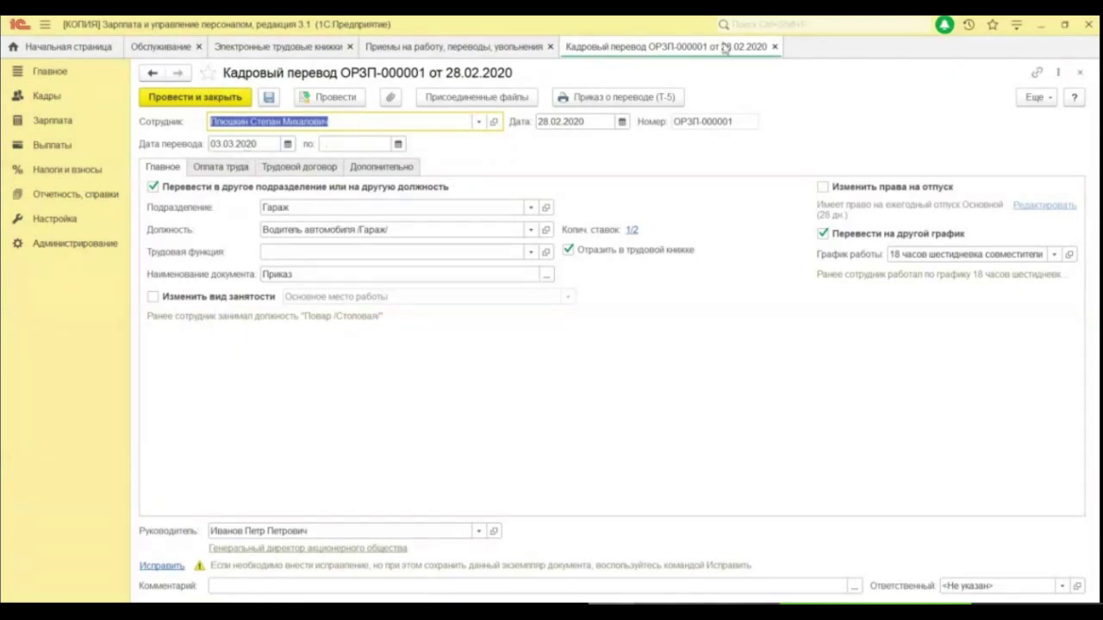
pyautogui.click(774, 47)
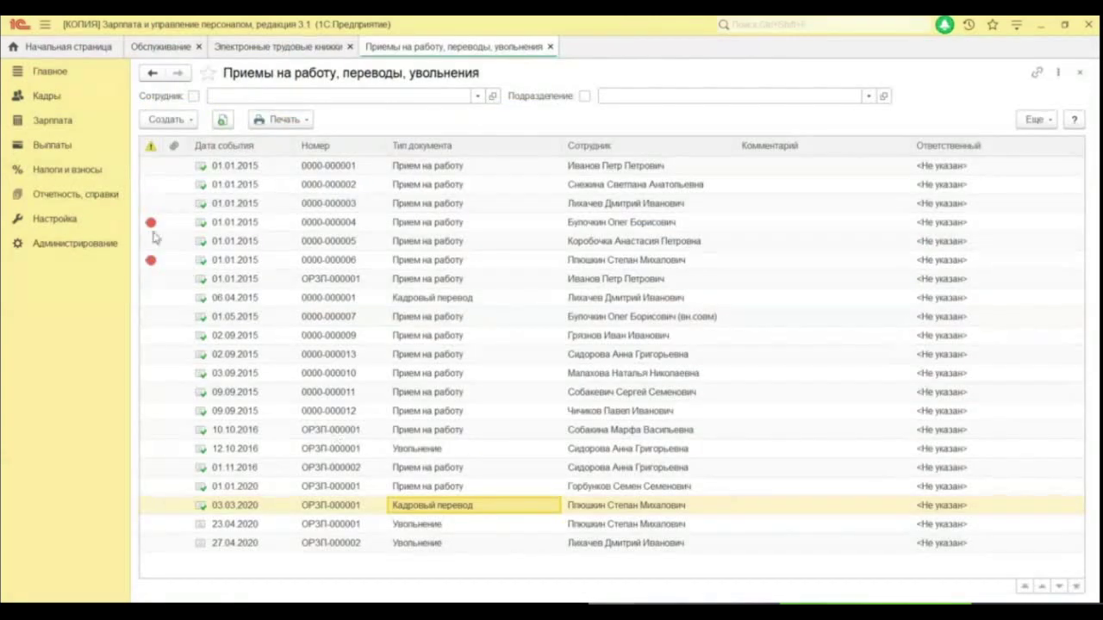
# - Create a new single-employee personnel transfer and select the employee who was transferred to the Гараж department on 03.03.2020
pyautogui.click(177, 124)
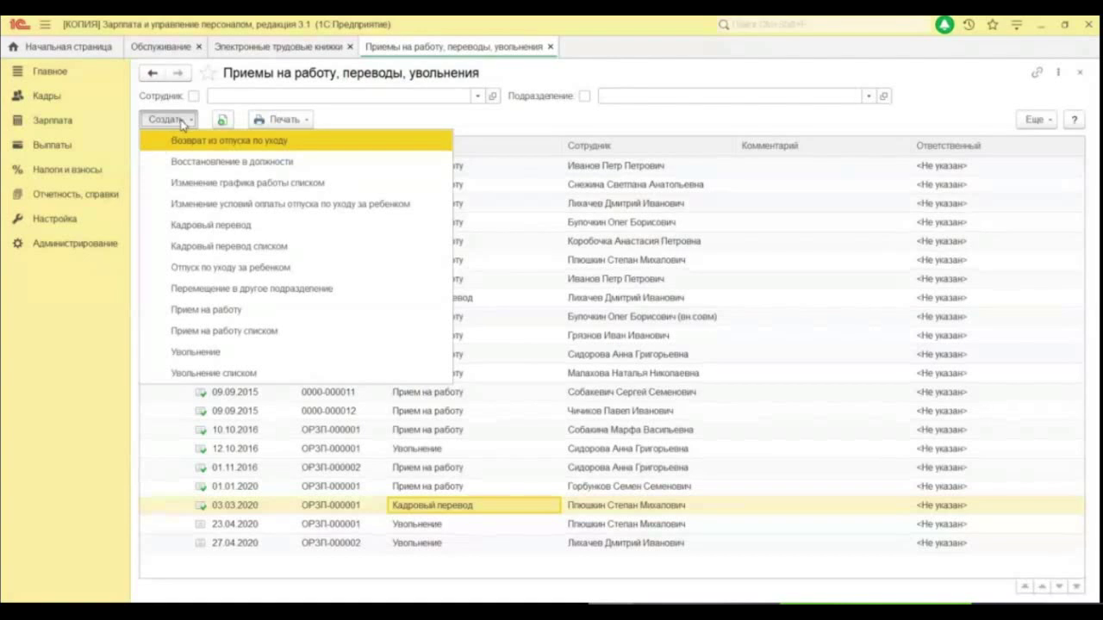
pyautogui.click(269, 235)
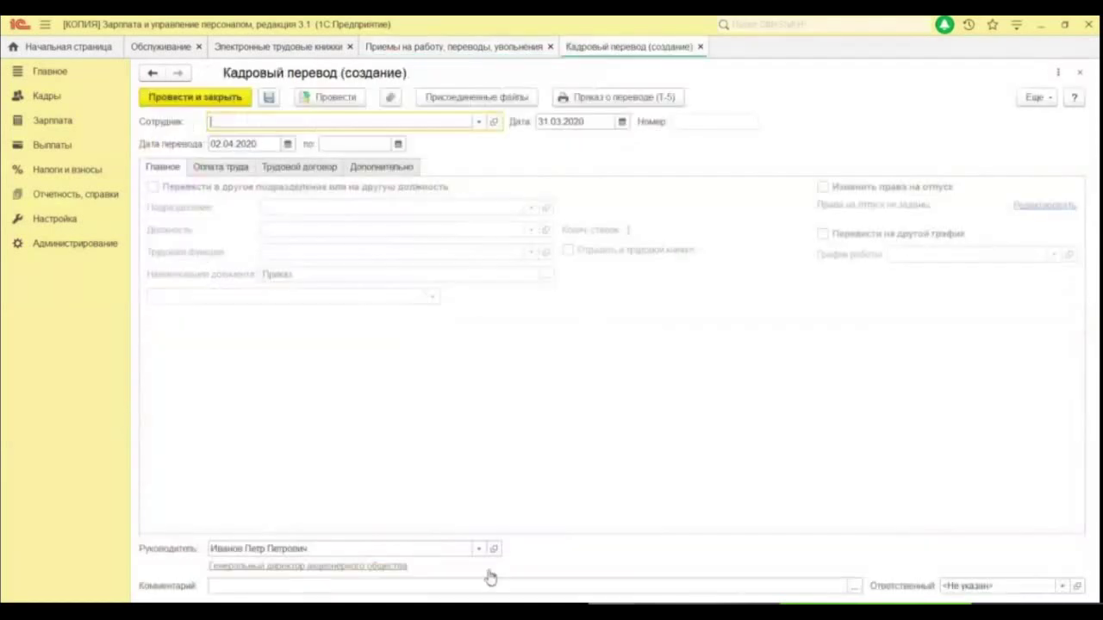
pyautogui.click(480, 123)
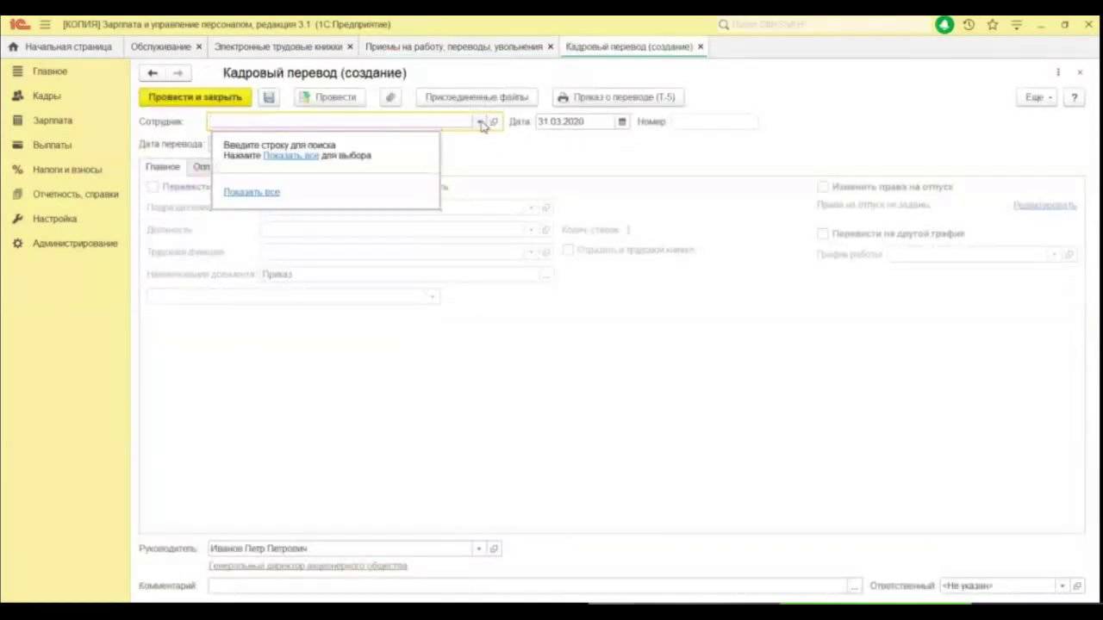
pyautogui.click(293, 157)
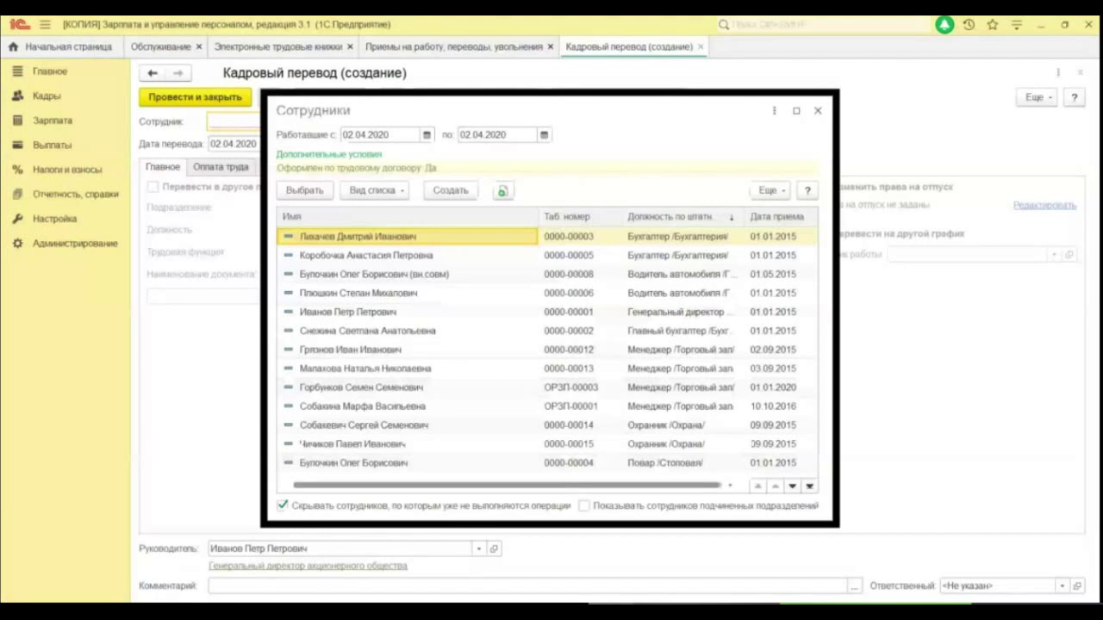
pyautogui.doubleClick(431, 293)
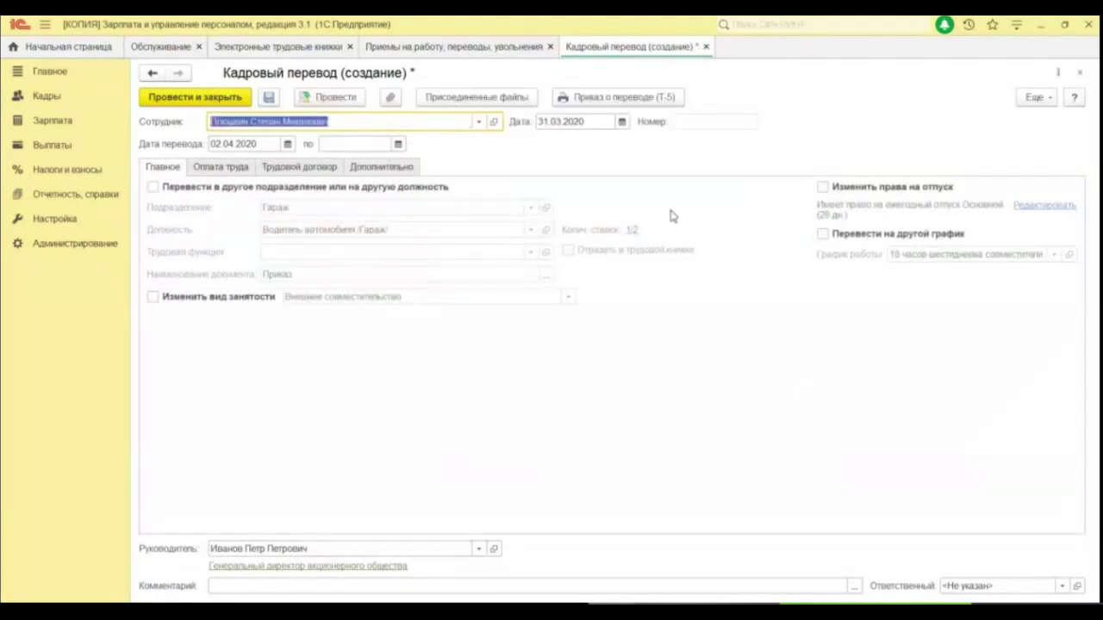
# - Try moving the employee to the менеджеры 2 смена work schedule with planned payroll recalculated, then discard the new transfer
pyautogui.click(823, 234)
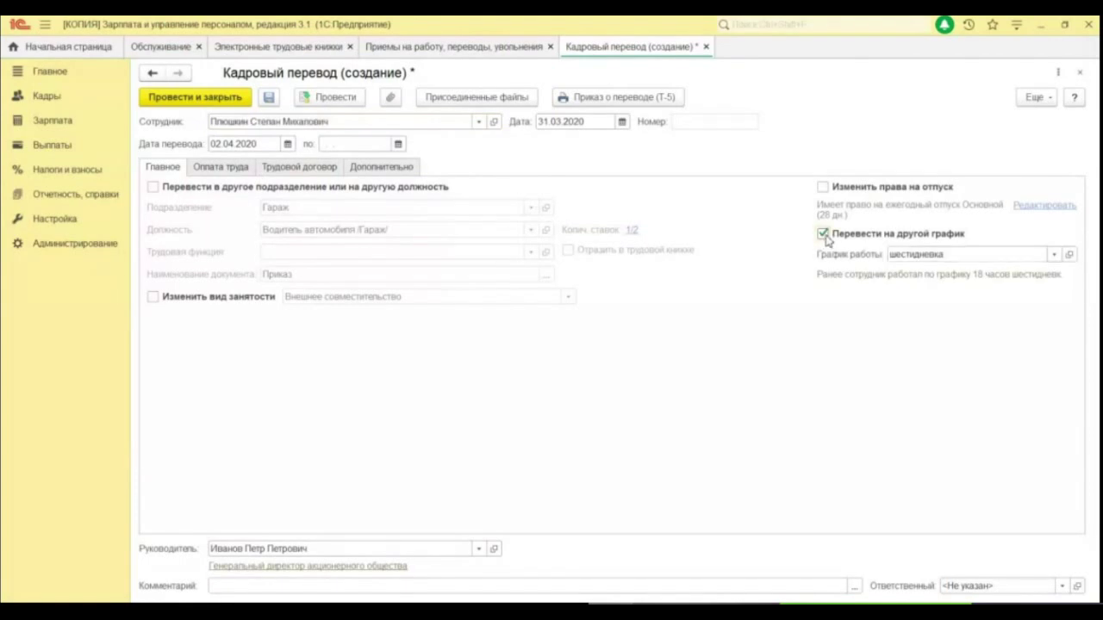
pyautogui.click(969, 253)
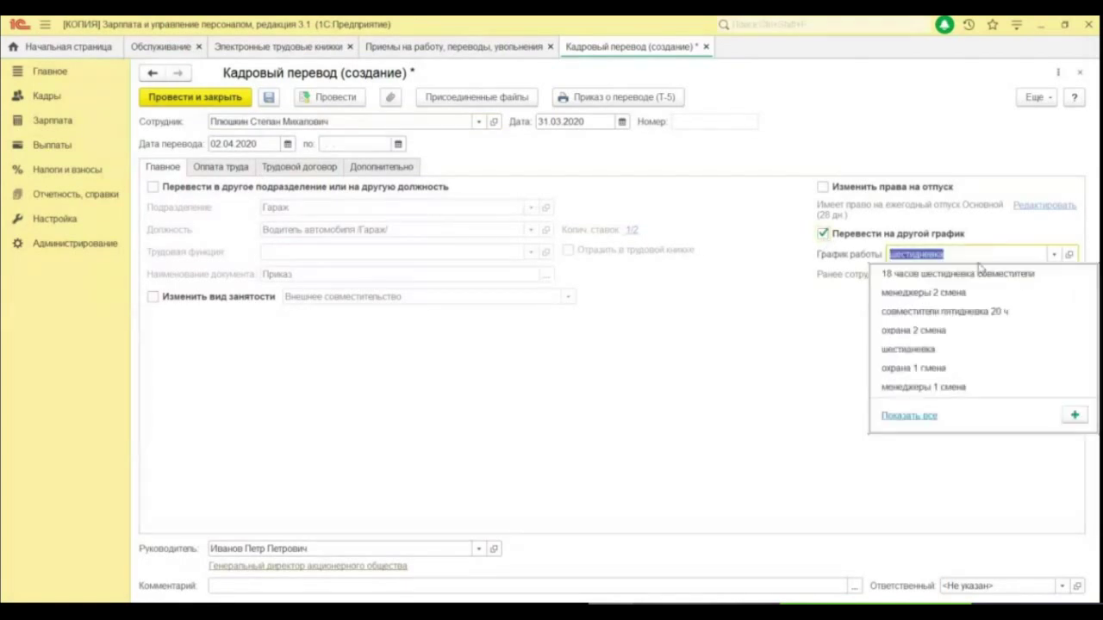
pyautogui.click(928, 299)
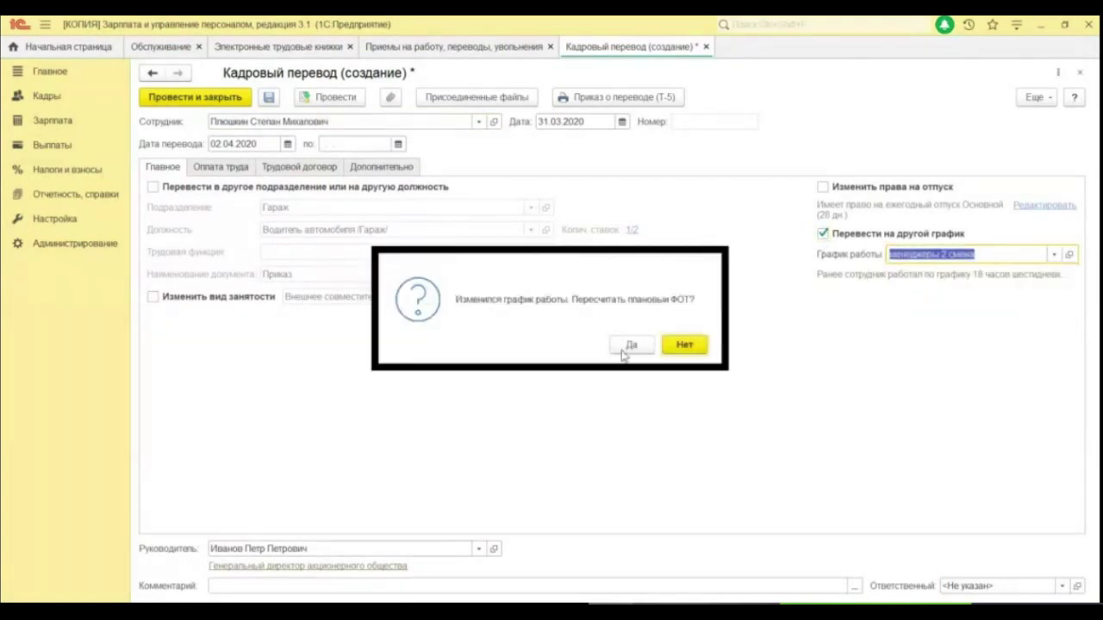
pyautogui.click(634, 345)
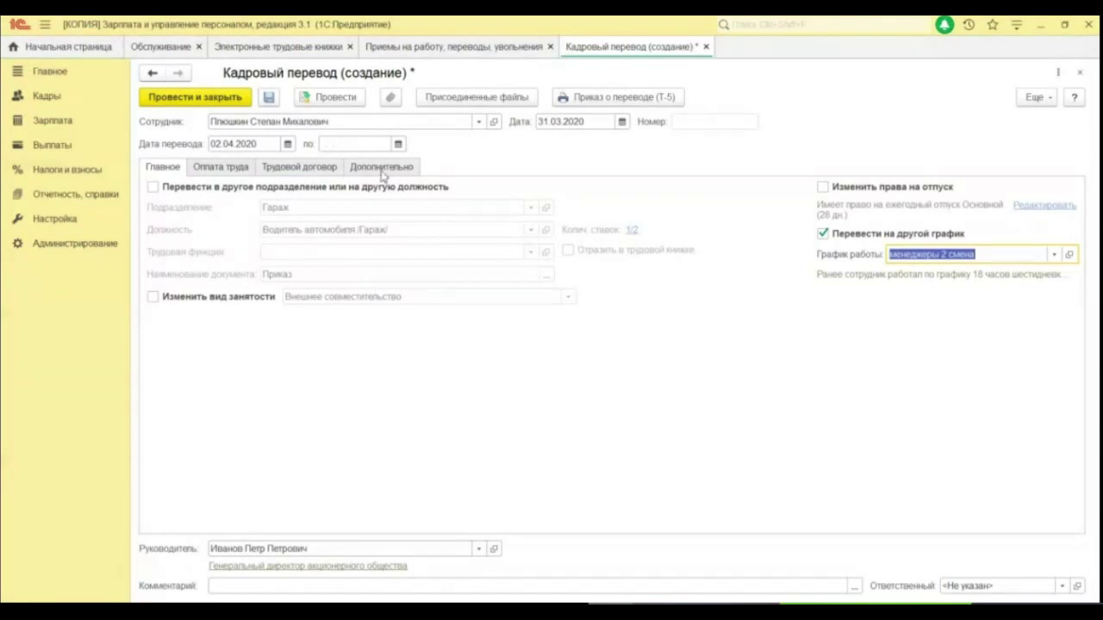
pyautogui.click(706, 47)
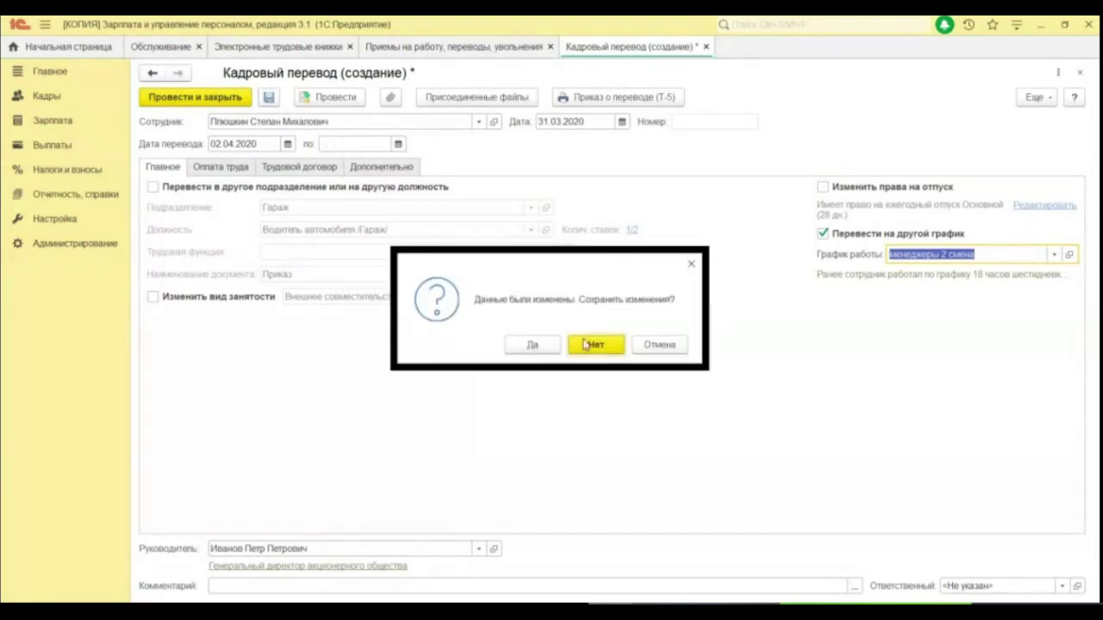
pyautogui.click(593, 345)
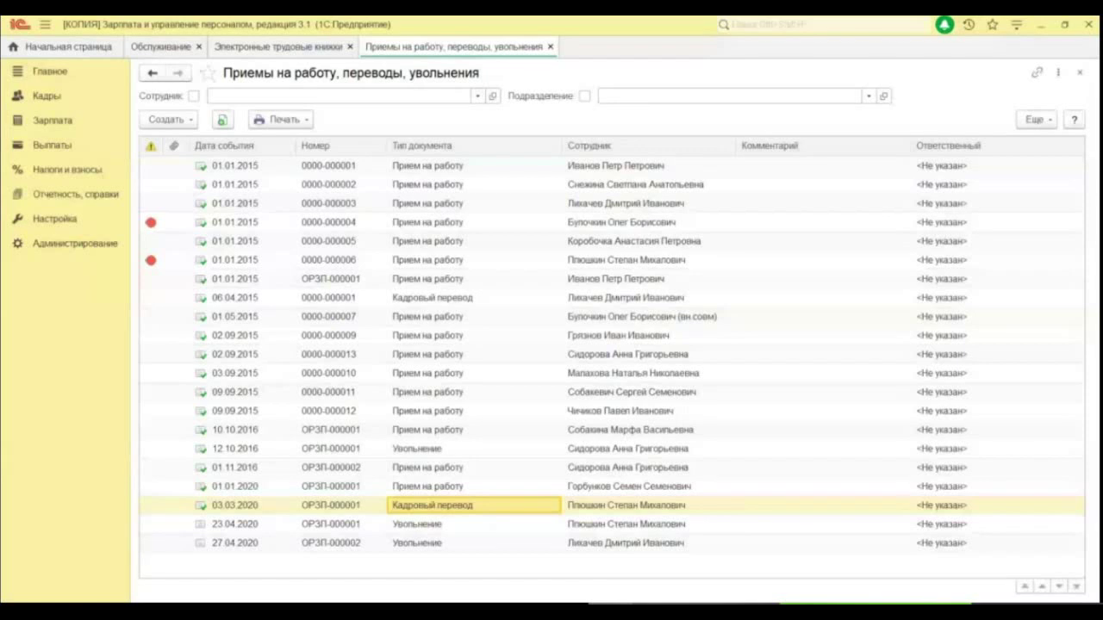
# - Open the dismissal dated 23.04.2020, view its available dismissal certificates, and post the document
pyautogui.click(681, 354)
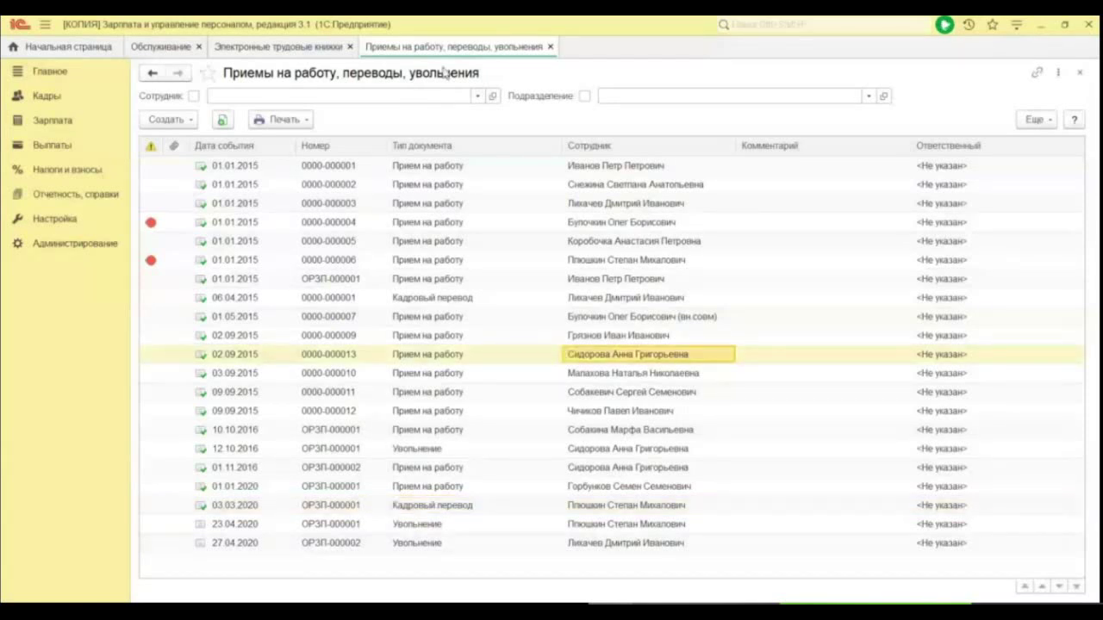
pyautogui.click(439, 528)
pyautogui.doubleClick(439, 528)
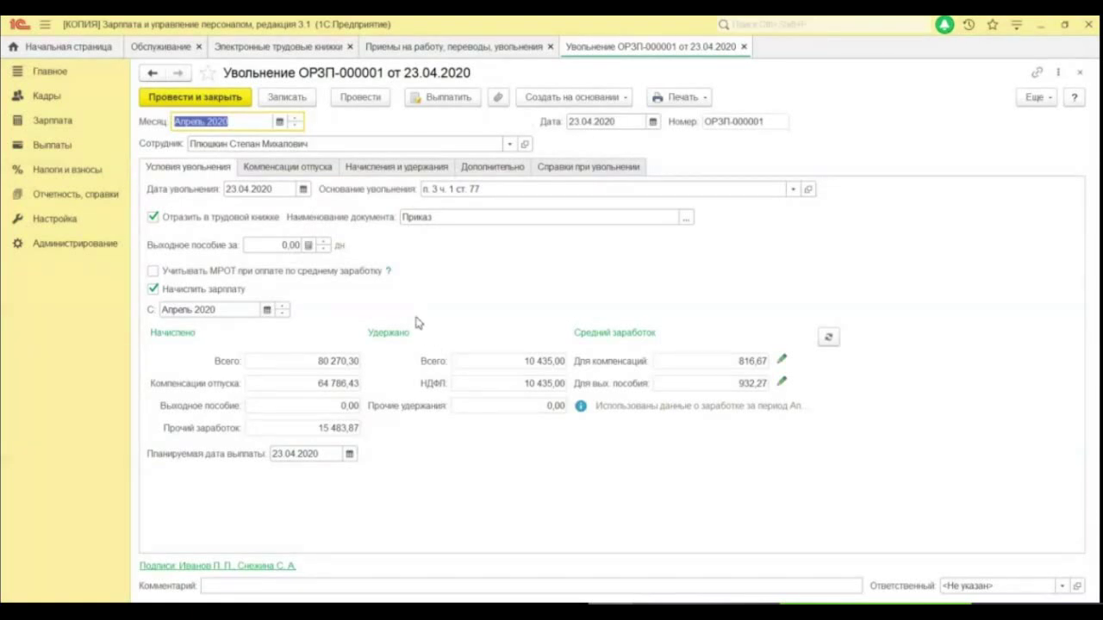
pyautogui.click(579, 168)
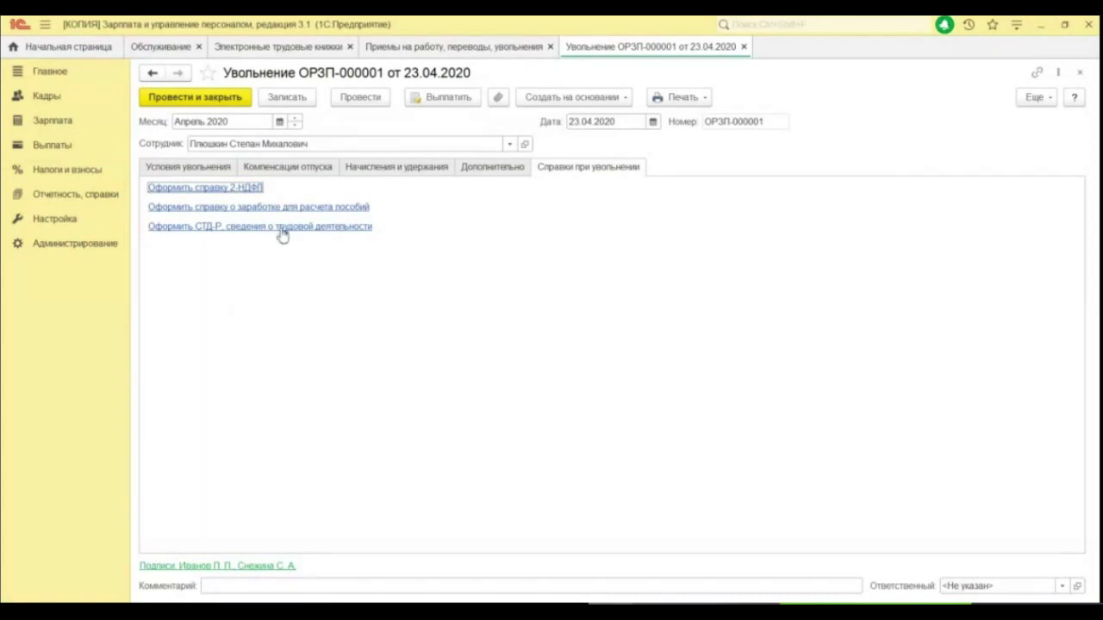
pyautogui.click(359, 97)
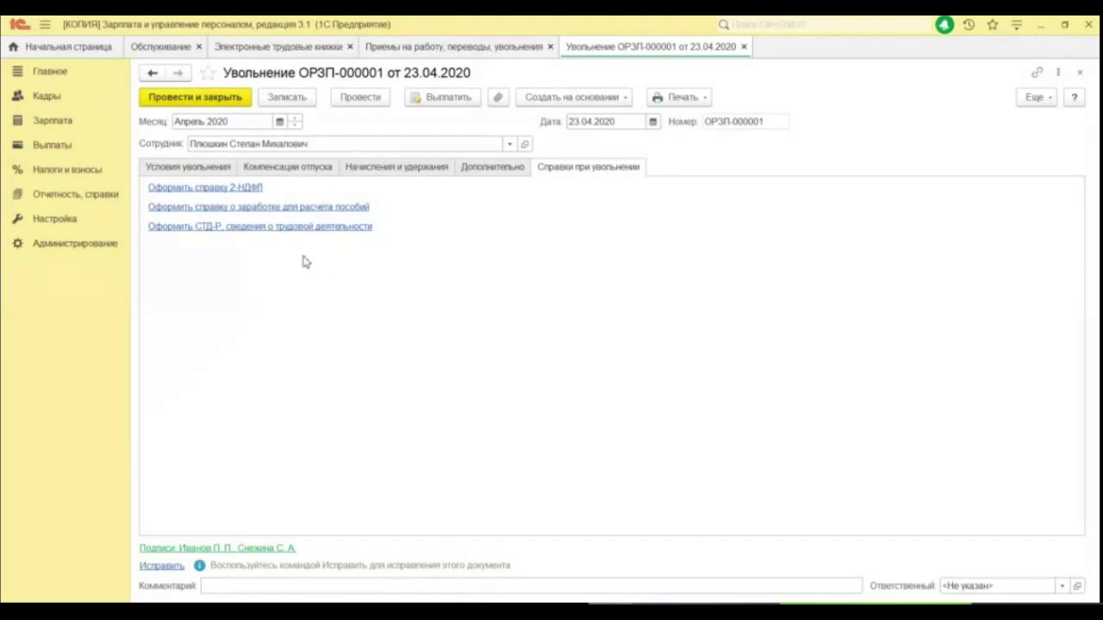
# - Create an СТД-Р report from the dismissal, check its hire and transfer events, and post and close it
pyautogui.click(259, 226)
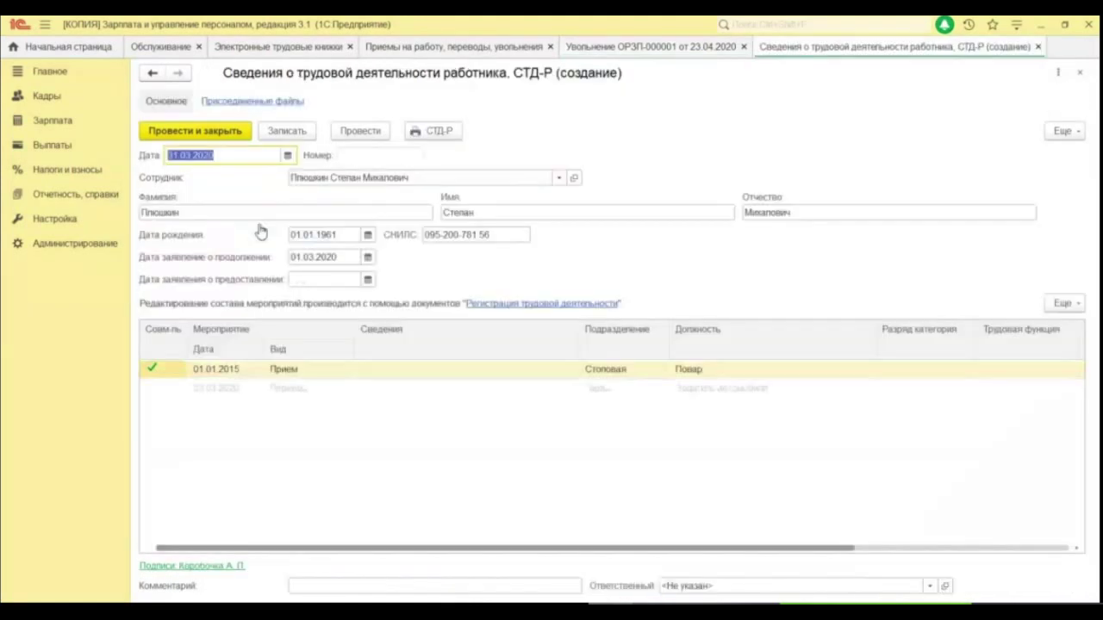
pyautogui.click(362, 392)
pyautogui.click(309, 388)
pyautogui.moveTo(634, 552); pyautogui.dragTo(388, 509)
pyautogui.click(310, 374)
pyautogui.click(310, 390)
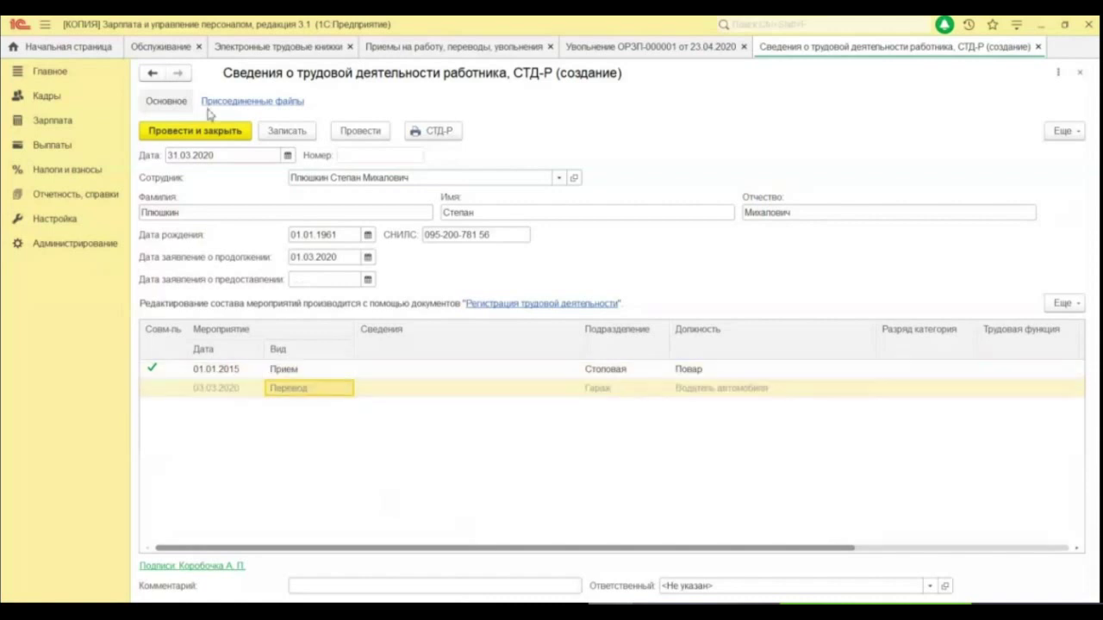
pyautogui.click(200, 133)
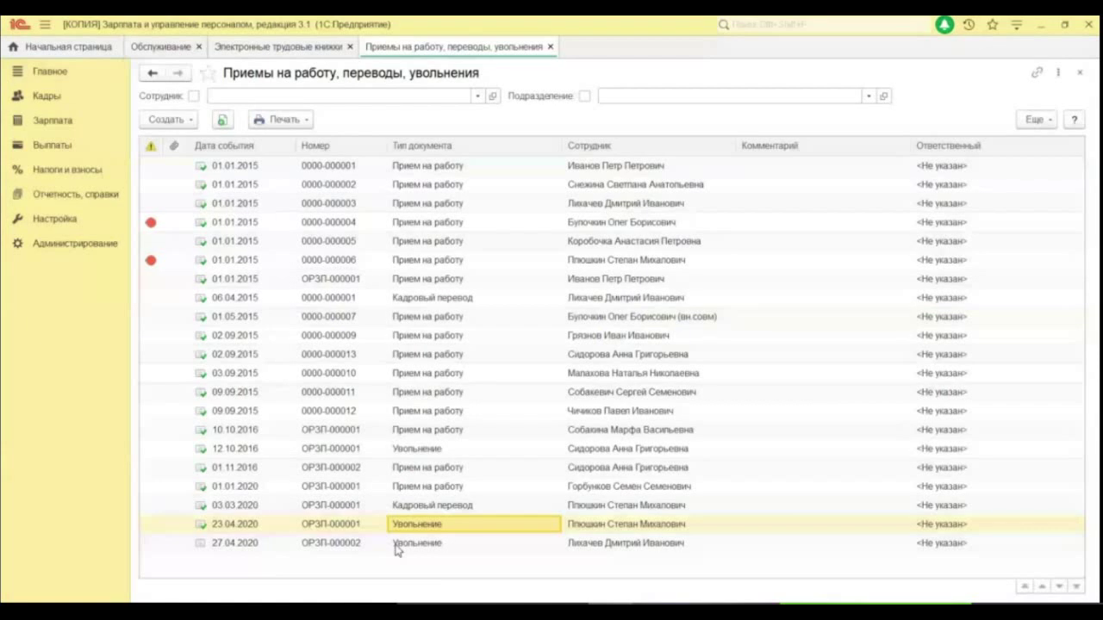
# - Create a new dismissal document (Увольнение) dated 21.04.2020 for the employee's main-job record rather than the internal part-time one
pyautogui.click(171, 121)
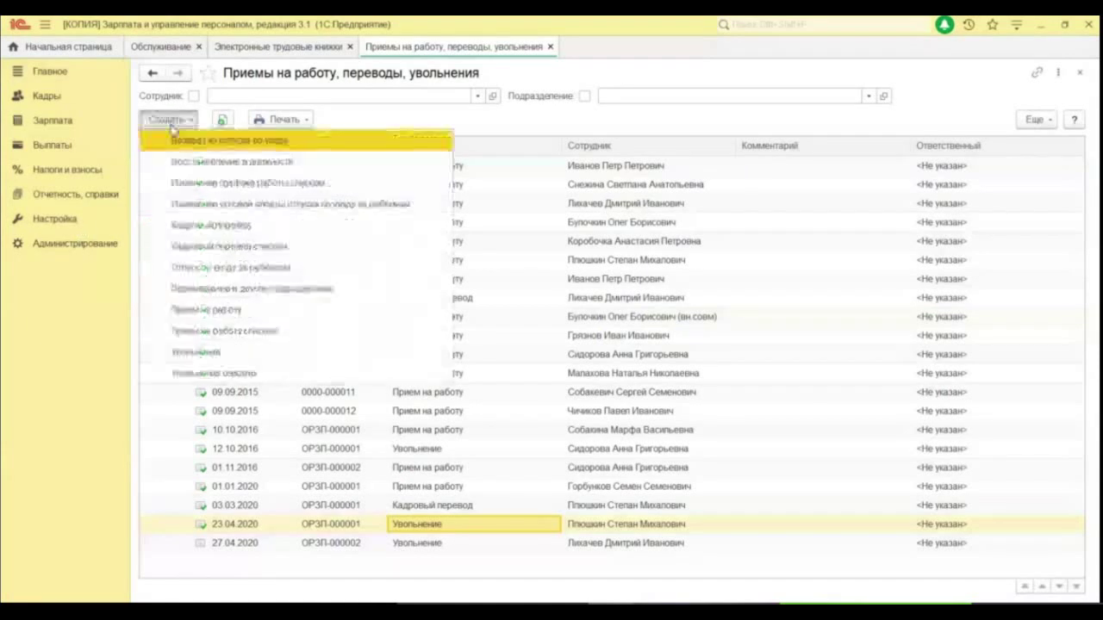
pyautogui.click(229, 358)
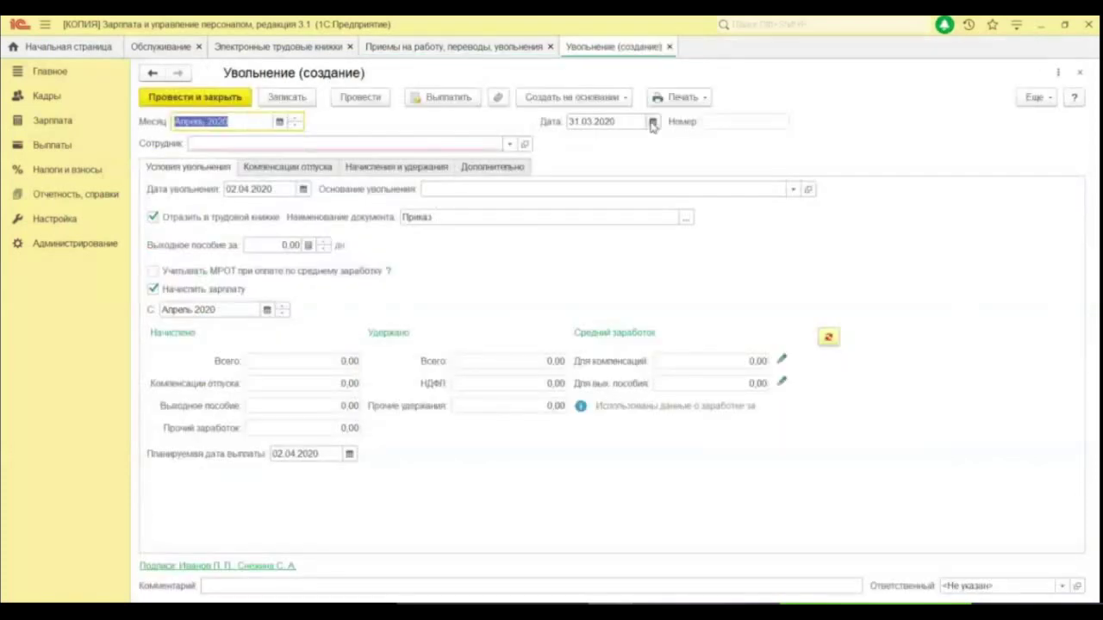
pyautogui.click(653, 123)
pyautogui.click(626, 251)
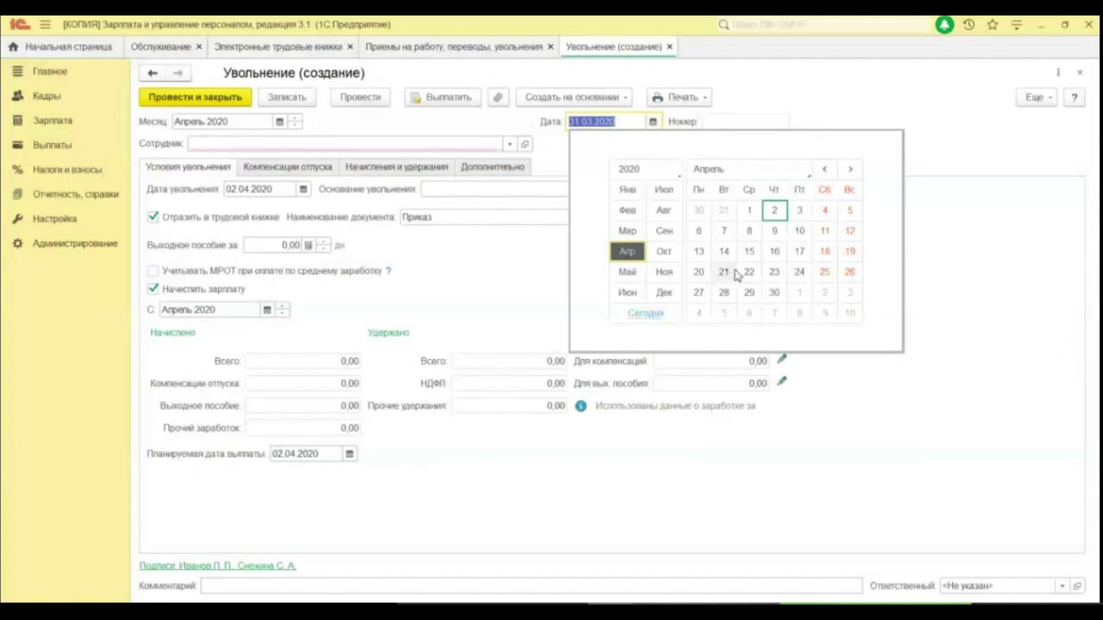
pyautogui.click(733, 272)
pyautogui.click(295, 145)
pyautogui.write('бу')
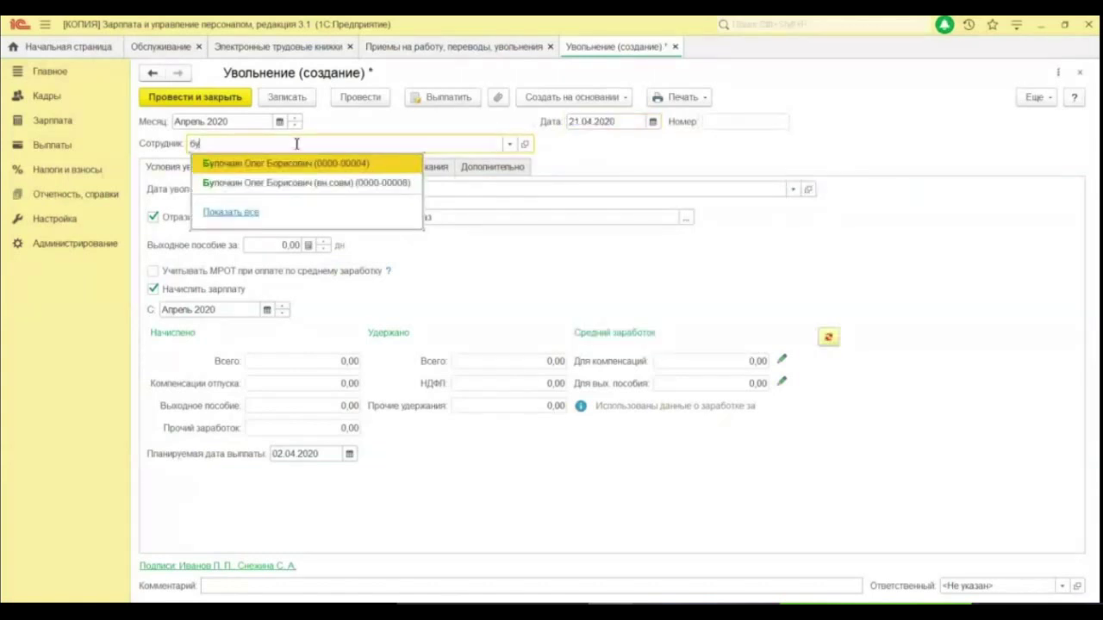
pyautogui.press('Return')
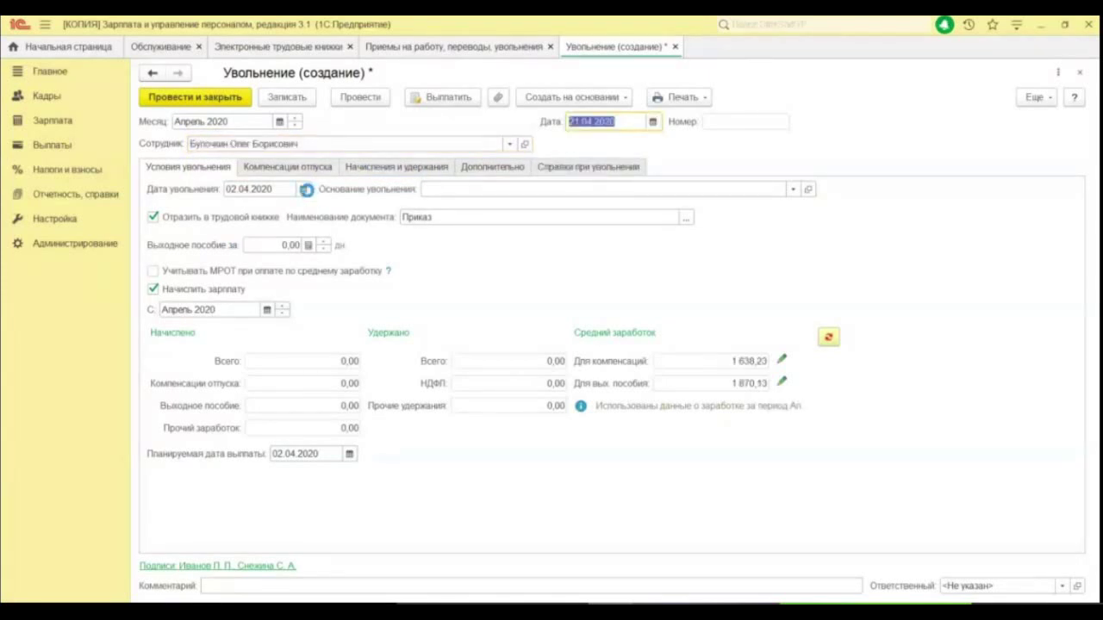
# - Set the dismissal date to 21.04.2020 and post the dismissal document
pyautogui.click(303, 190)
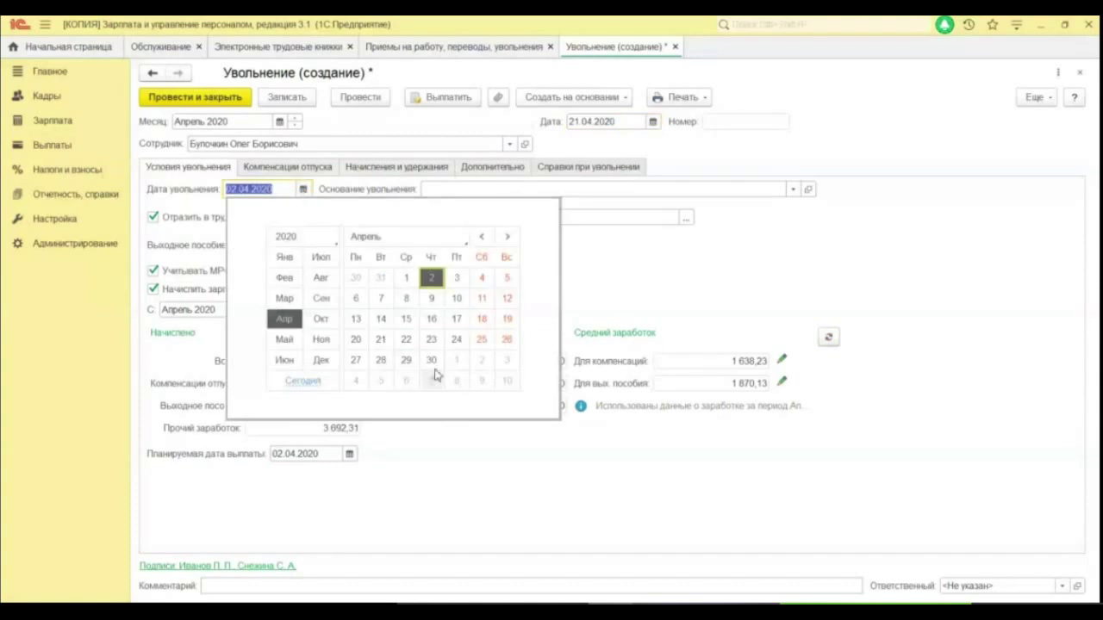
pyautogui.click(302, 380)
pyautogui.click(358, 97)
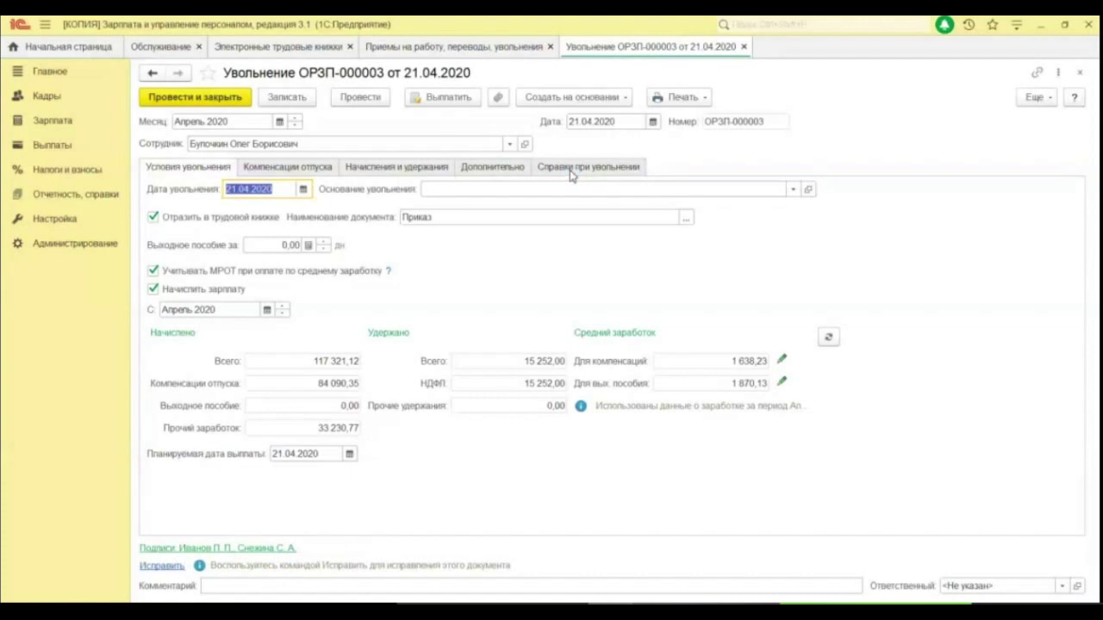
# - Generate an СТД-Р work activity statement from the dismissal certificates and set its date to 21.04.2020
pyautogui.click(572, 167)
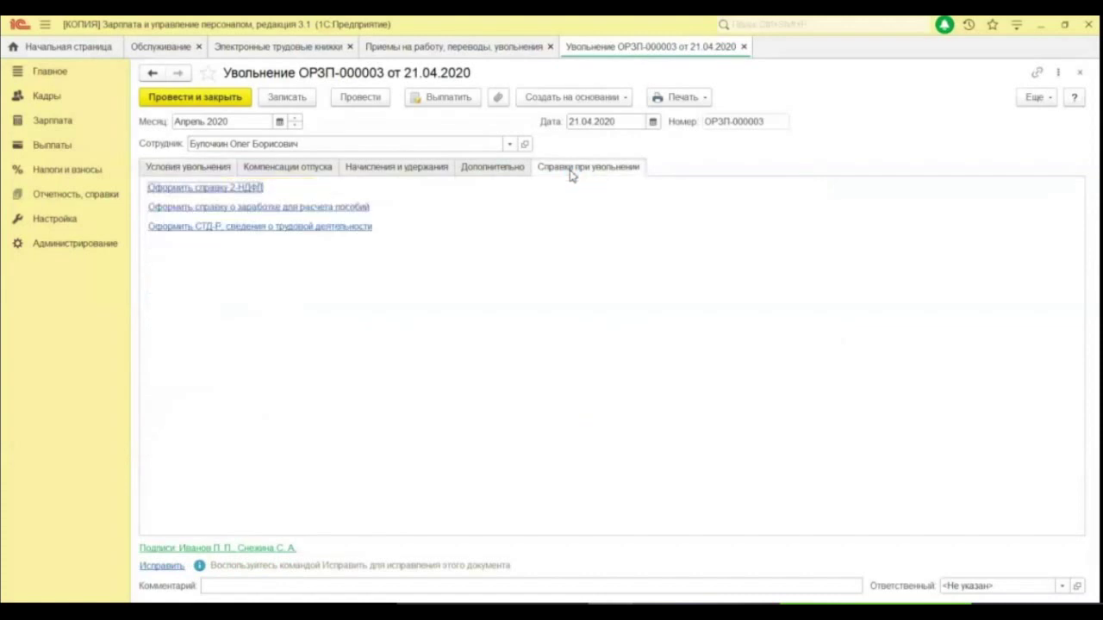
pyautogui.click(227, 227)
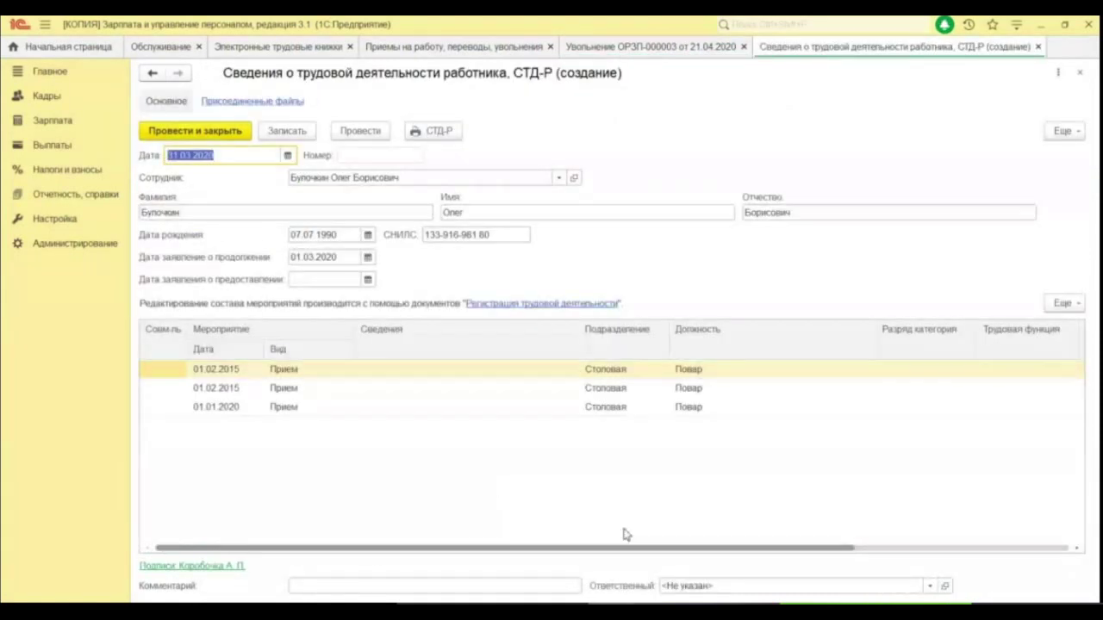
pyautogui.moveTo(588, 548)
pyautogui.mouseDown()
pyautogui.moveTo(846, 552)
pyautogui.moveTo(583, 553)
pyautogui.mouseUp()
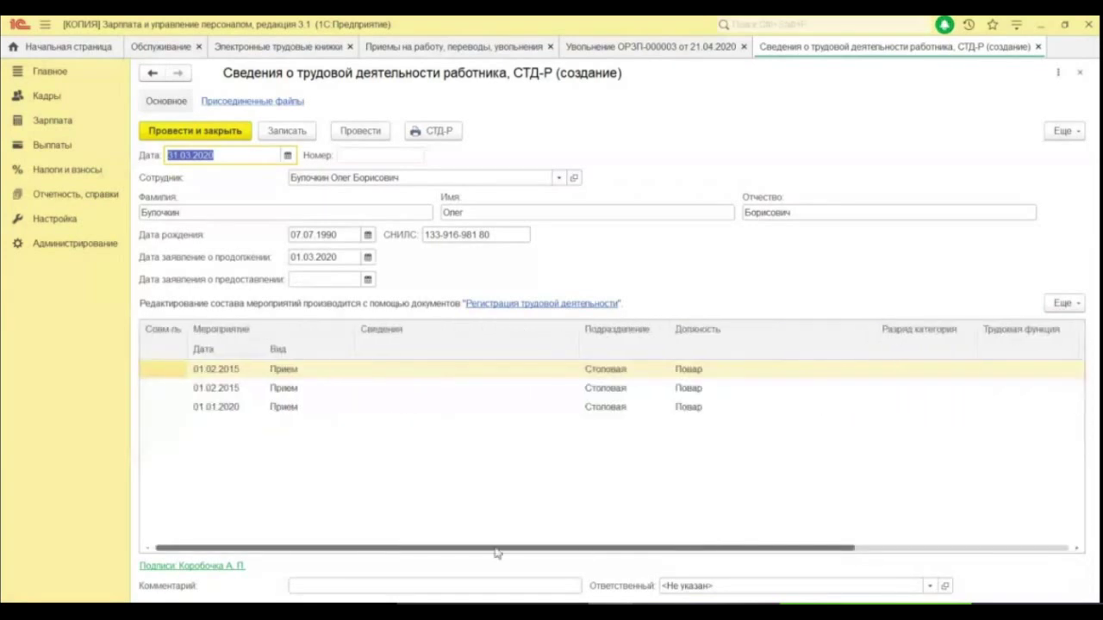
pyautogui.moveTo(500, 552); pyautogui.dragTo(604, 551)
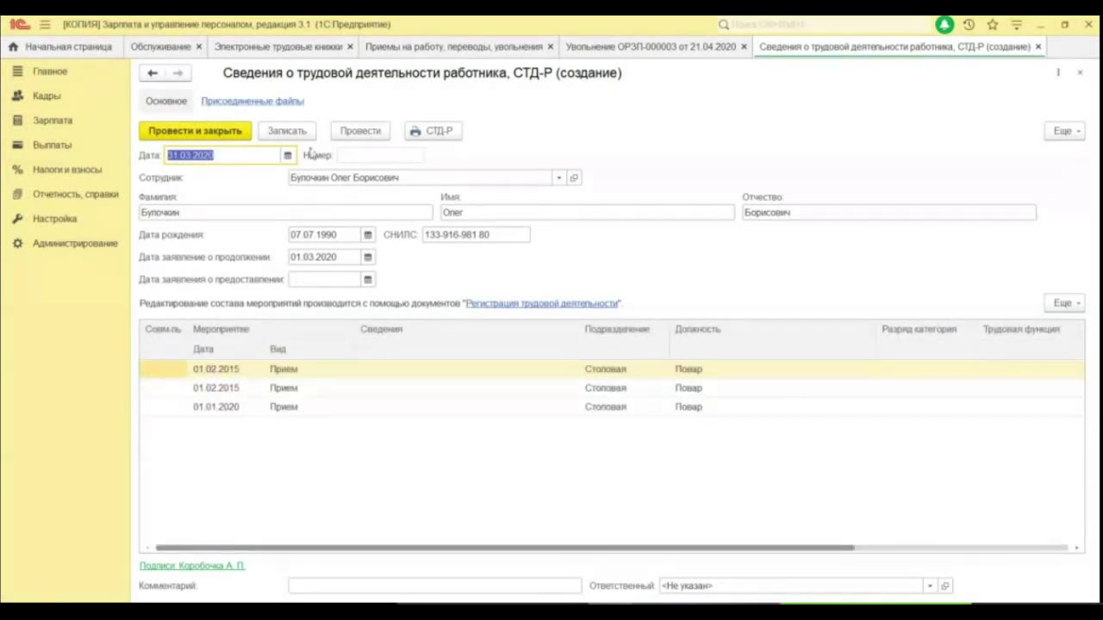
pyautogui.click(288, 156)
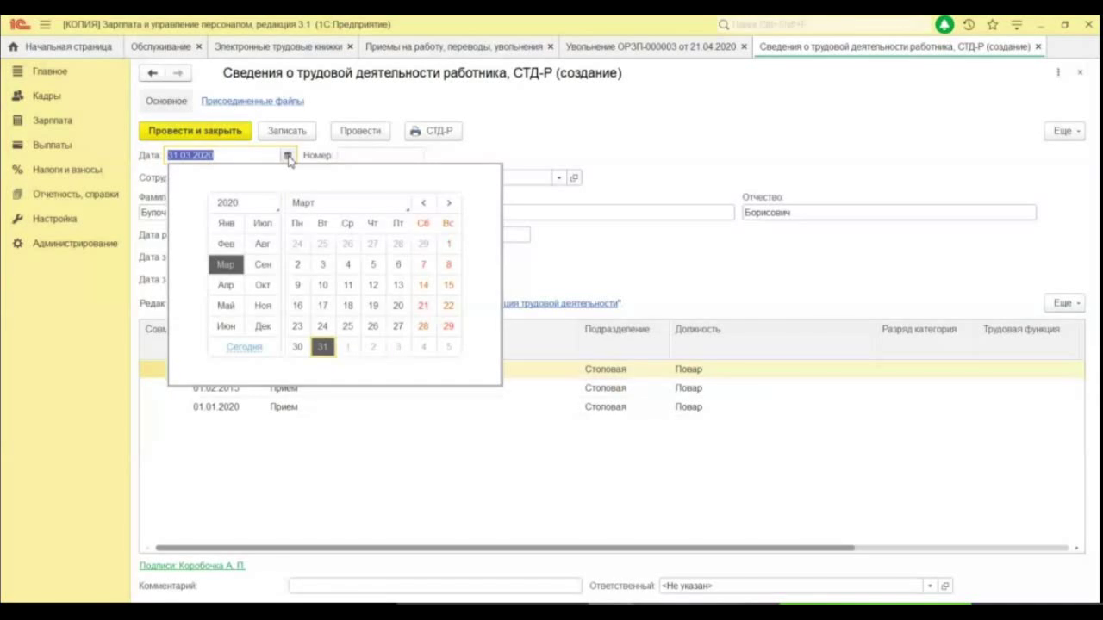
pyautogui.click(225, 285)
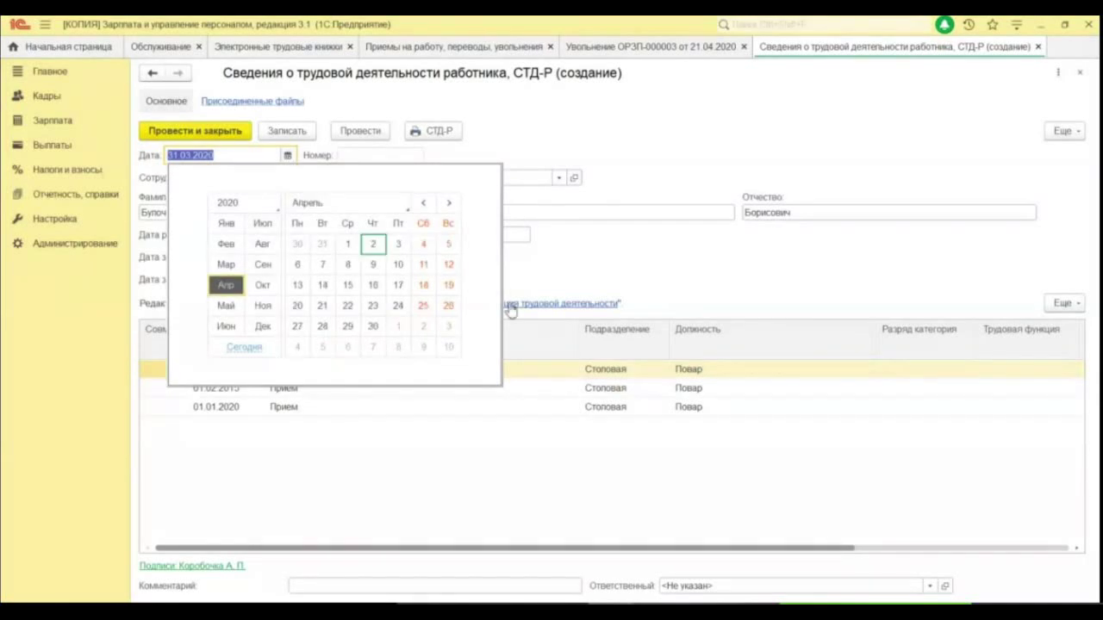
pyautogui.click(322, 306)
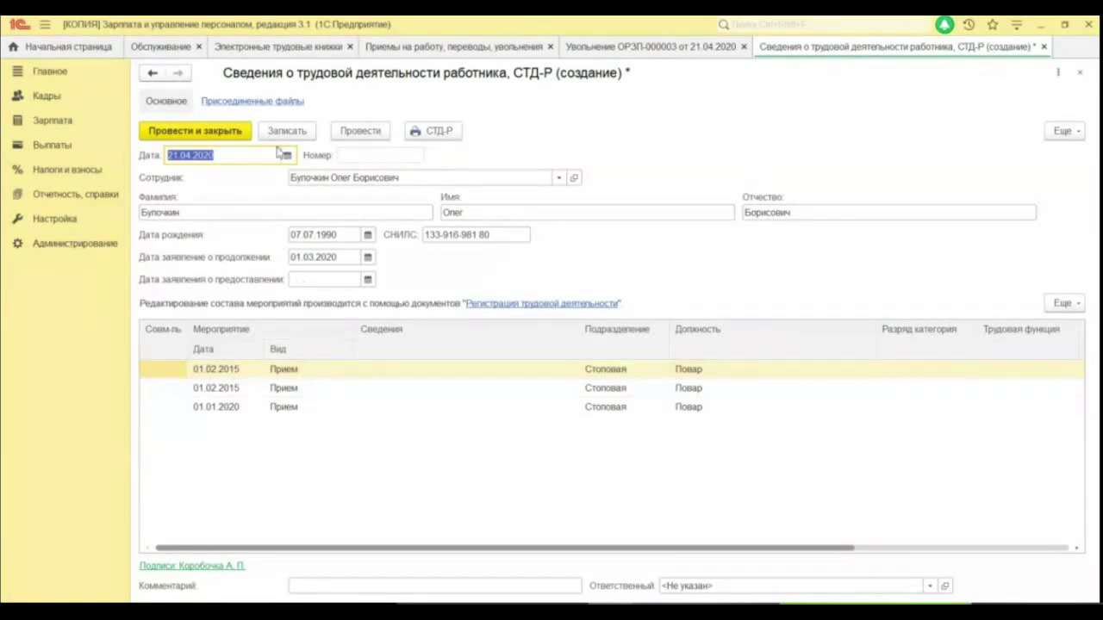
# - Discard the unsaved СТД-Р statement, then post and close the dismissal document
pyautogui.click(1043, 47)
pyautogui.click(595, 344)
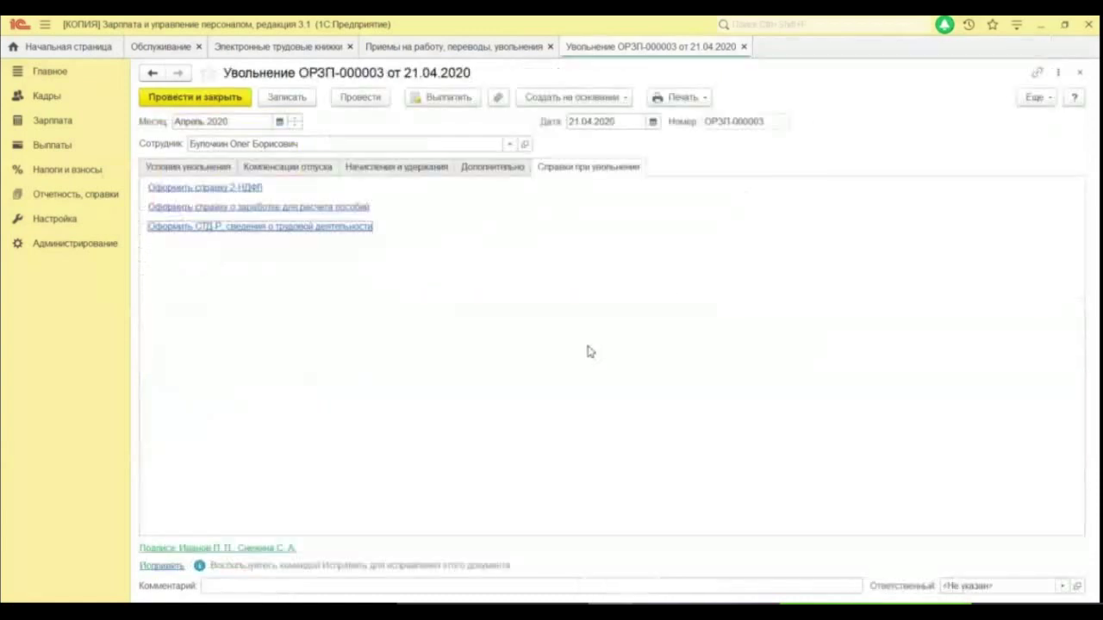
pyautogui.click(189, 97)
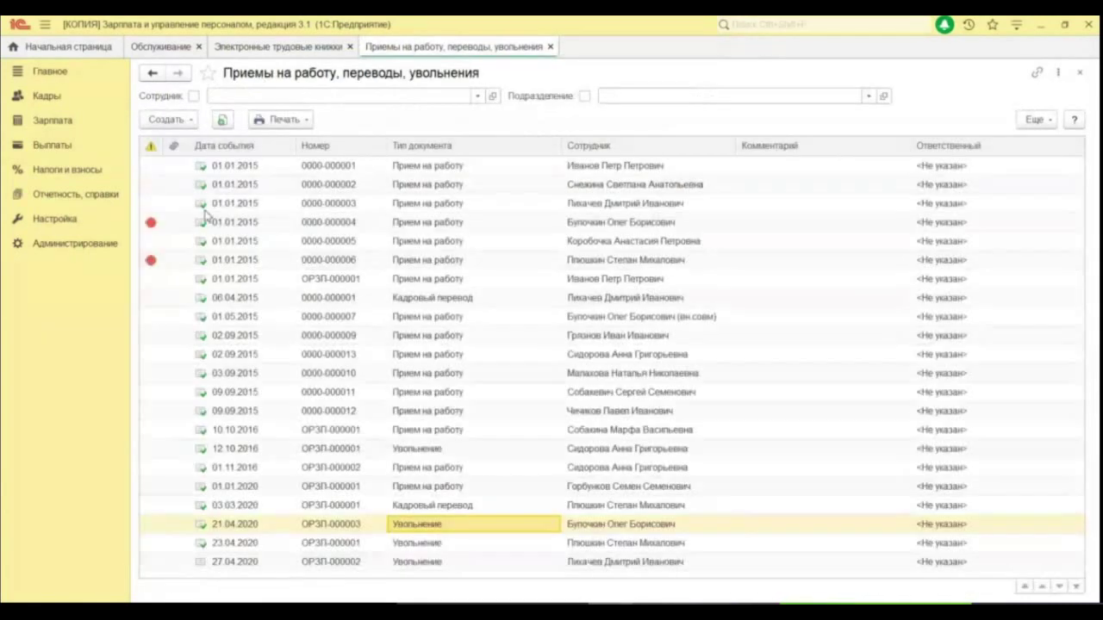
# - In the electronic work books list, open the work activity registration dated 03.02.2020, examine its hiring events and basis orders, and close it
pyautogui.click(276, 47)
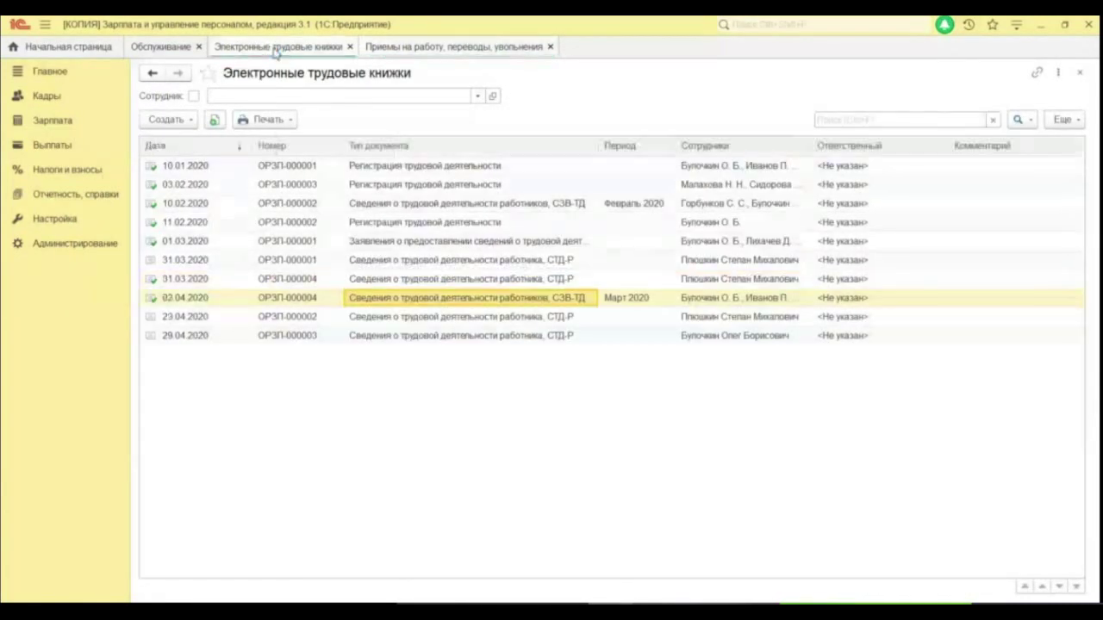
pyautogui.click(556, 336)
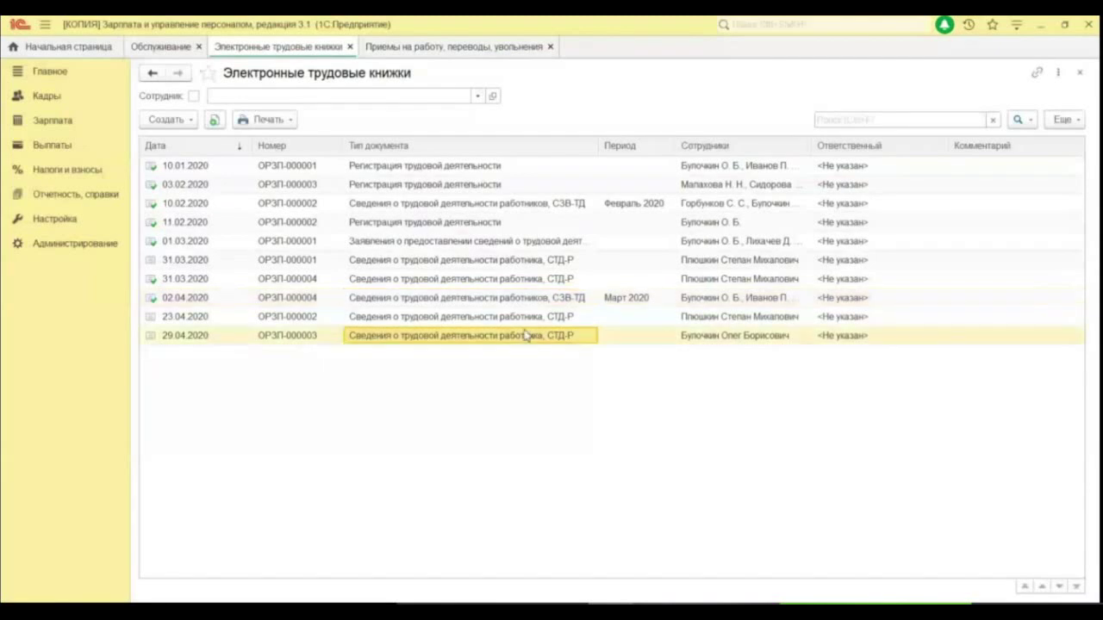
pyautogui.doubleClick(426, 184)
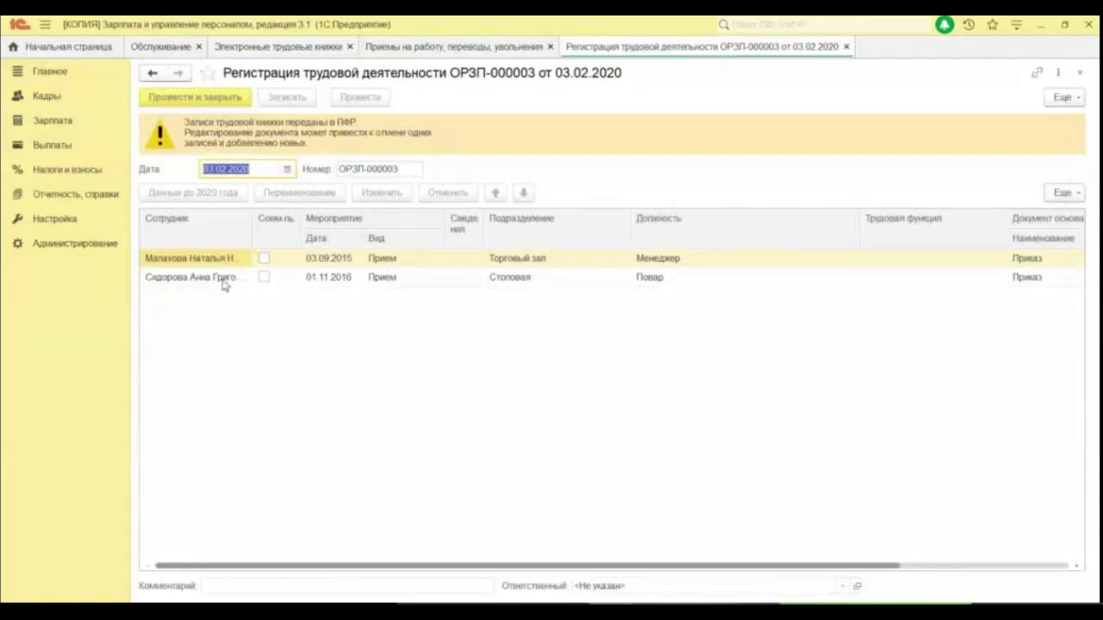
pyautogui.click(423, 291)
pyautogui.click(385, 259)
pyautogui.click(390, 278)
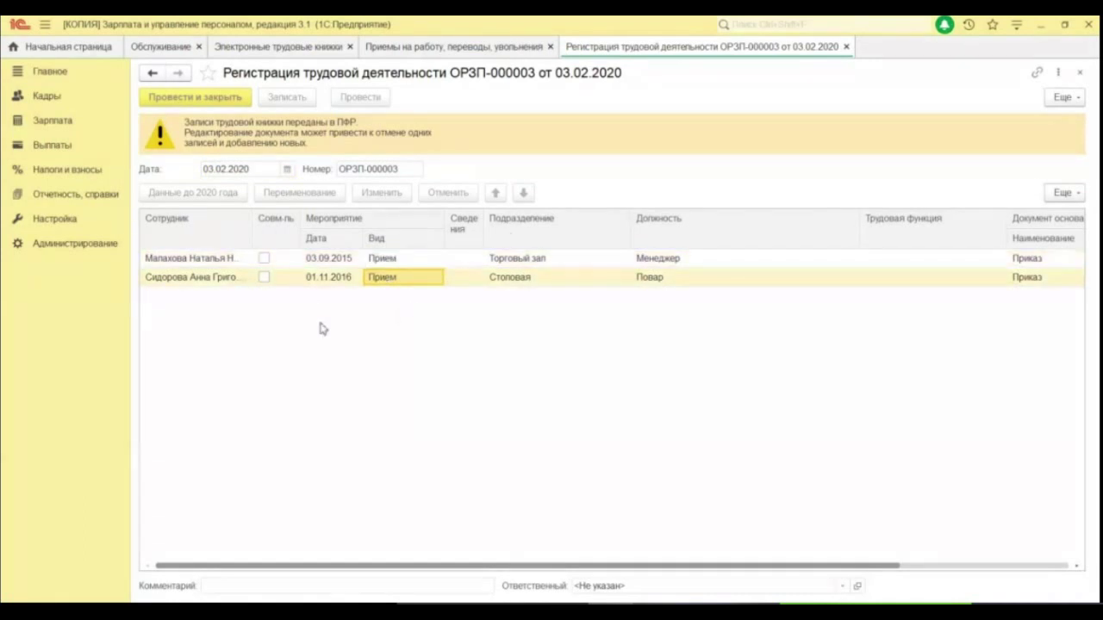
pyautogui.moveTo(517, 567); pyautogui.dragTo(679, 582)
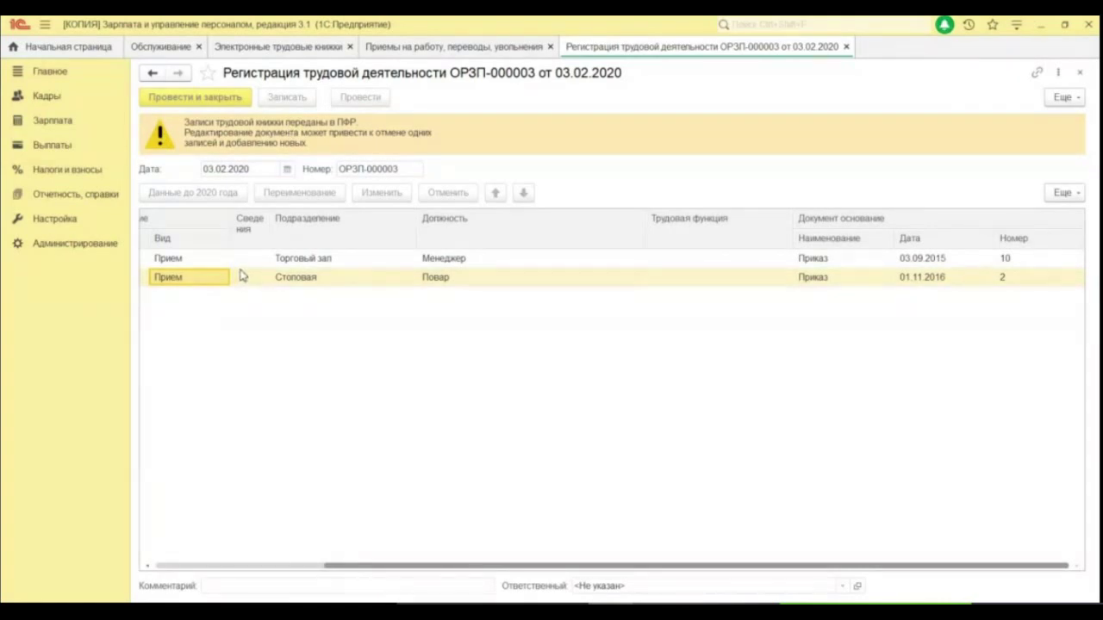
pyautogui.click(846, 47)
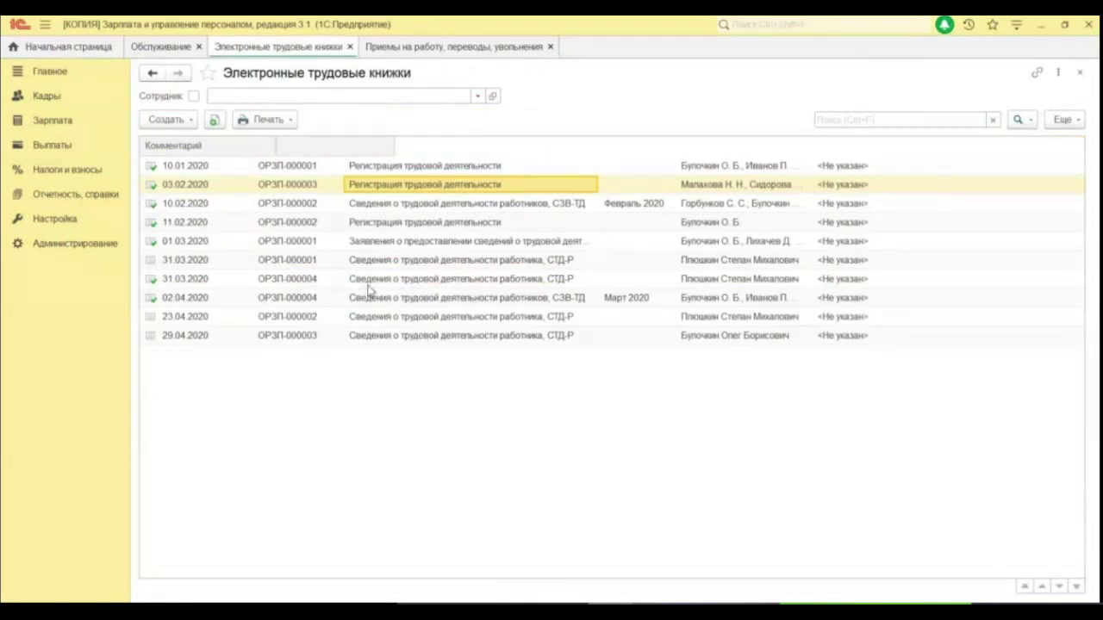
# - Open the work activity registration dated 11.02.2020, check its two hiring rows, and close it
pyautogui.click(408, 224)
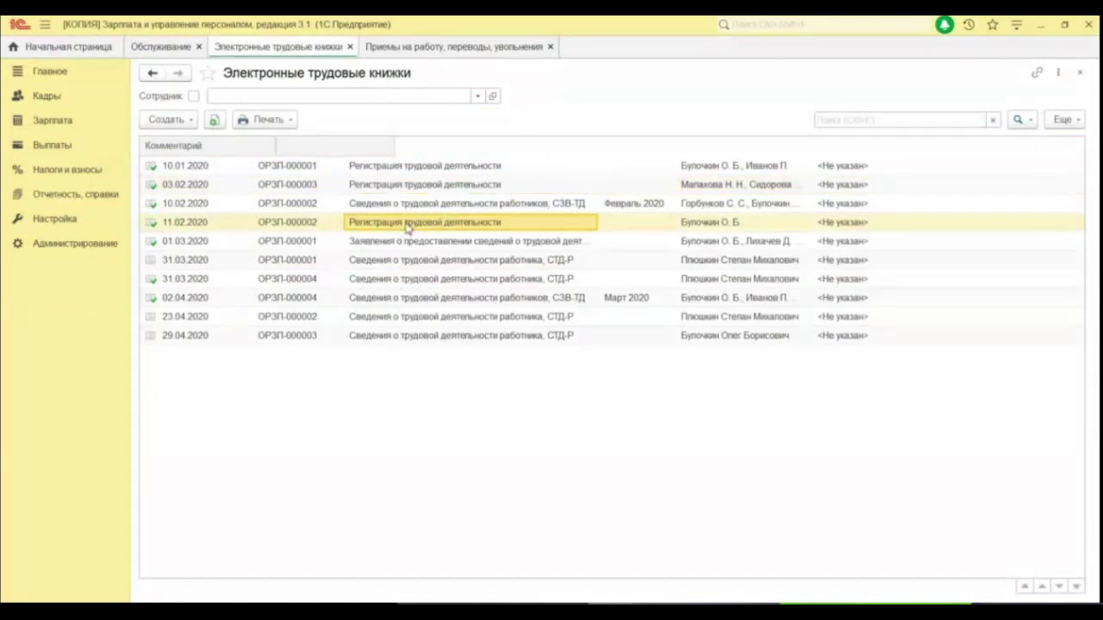
pyautogui.doubleClick(408, 224)
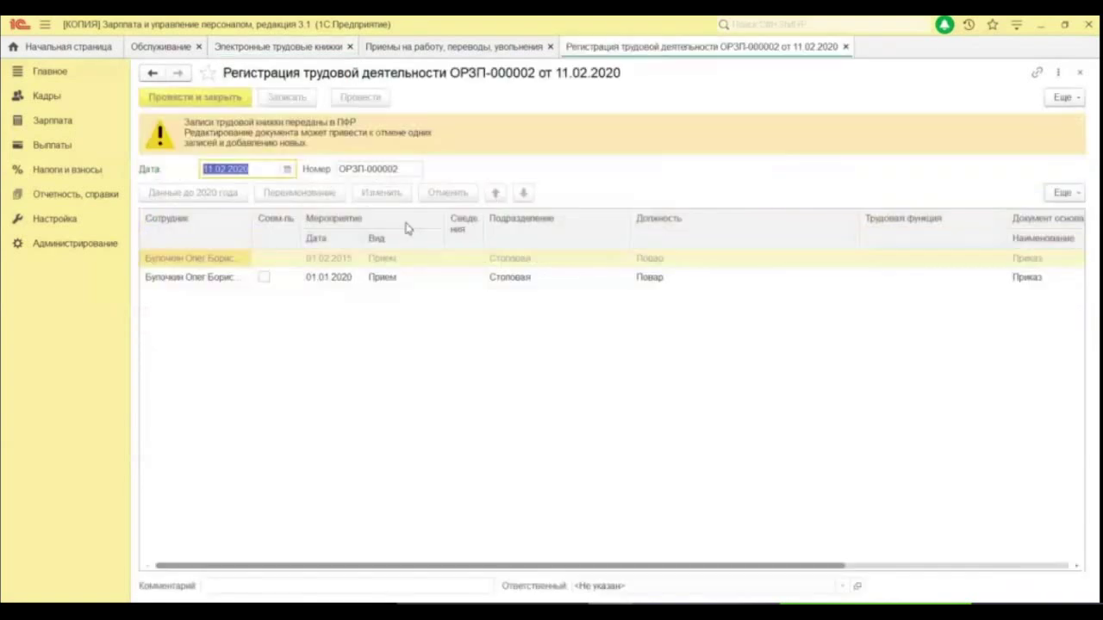
pyautogui.click(179, 281)
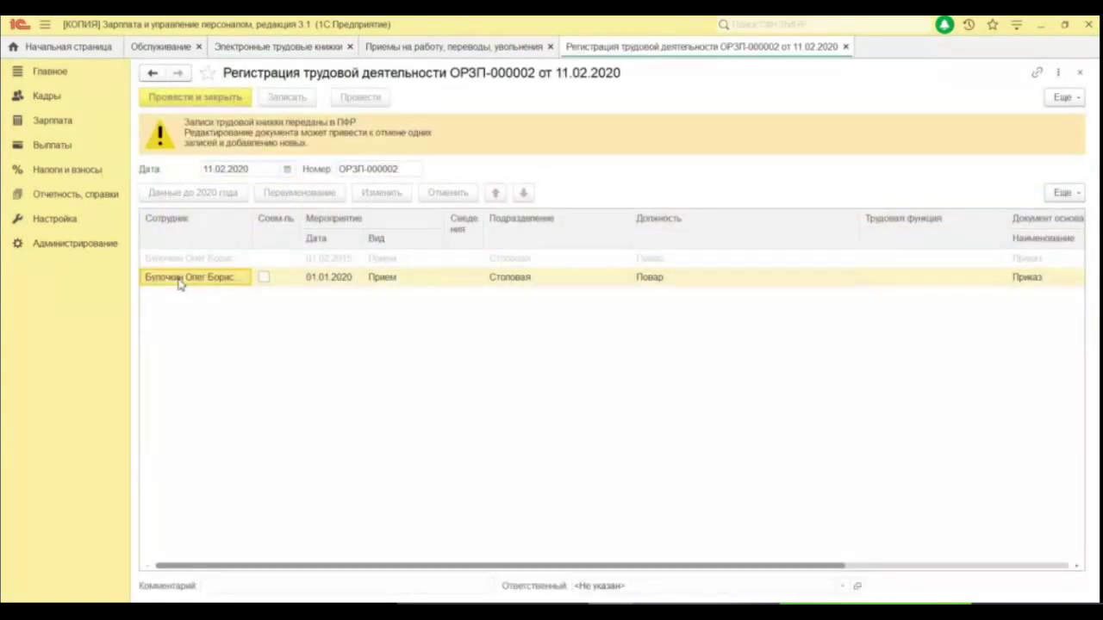
pyautogui.click(845, 47)
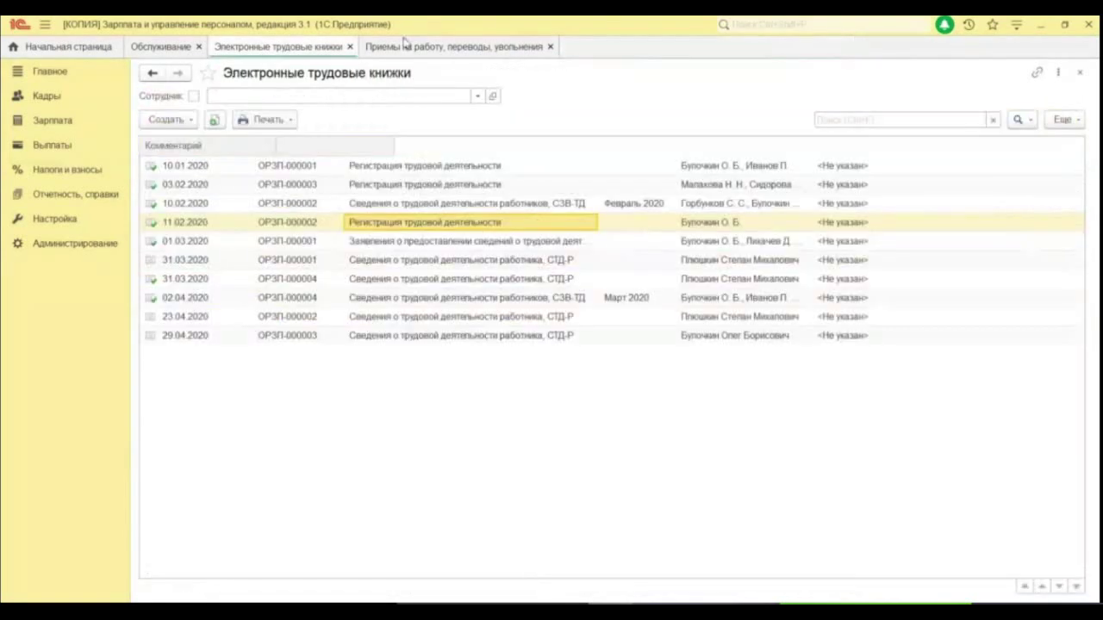
# - Create a new work activity registration (Регистрация трудовой деятельности) and add a row for an employee from the Работники group
pyautogui.click(168, 120)
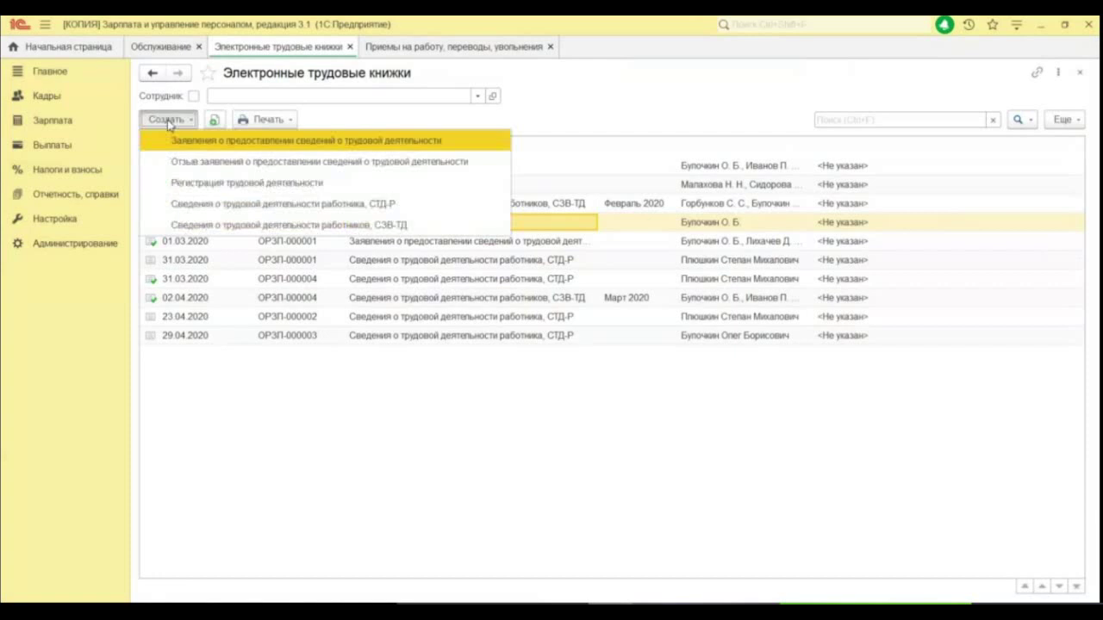
pyautogui.click(217, 189)
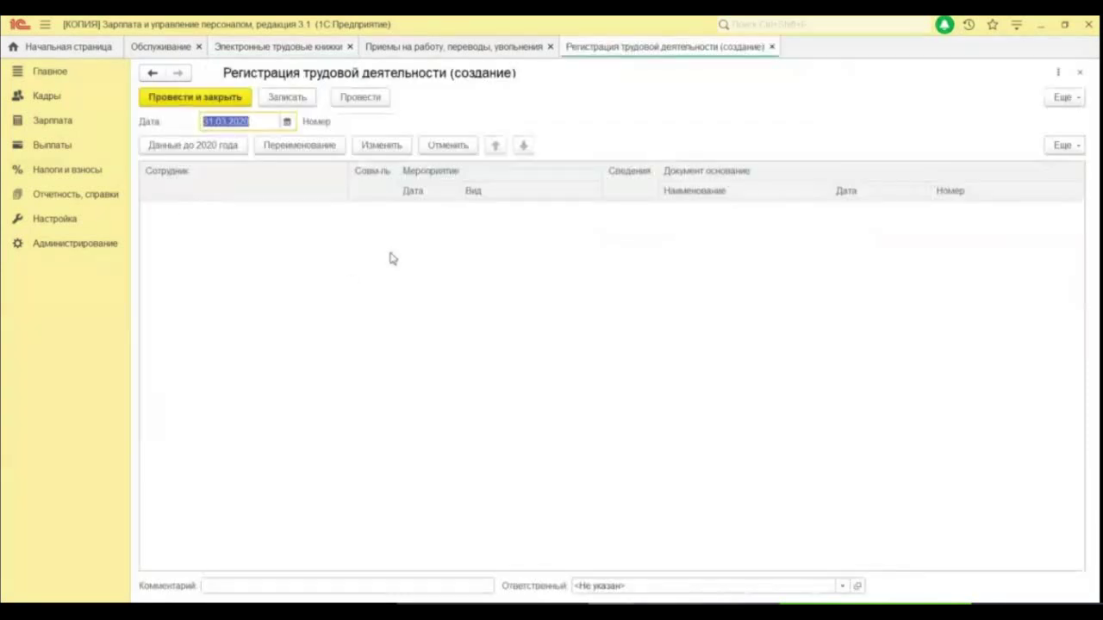
pyautogui.rightClick(244, 224)
pyautogui.click(341, 238)
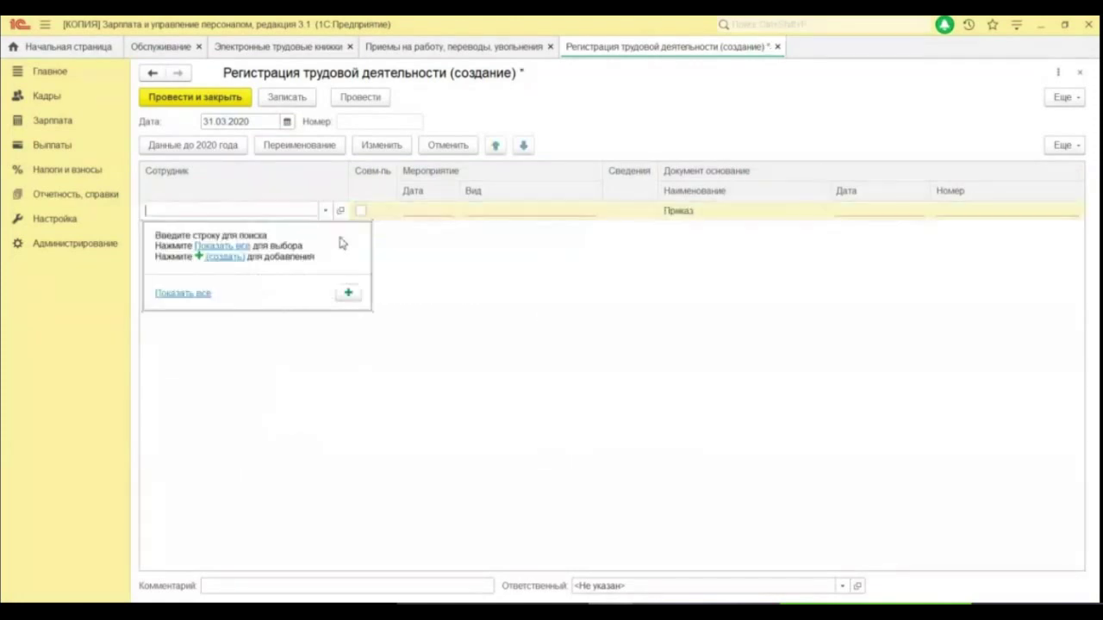
pyautogui.click(231, 246)
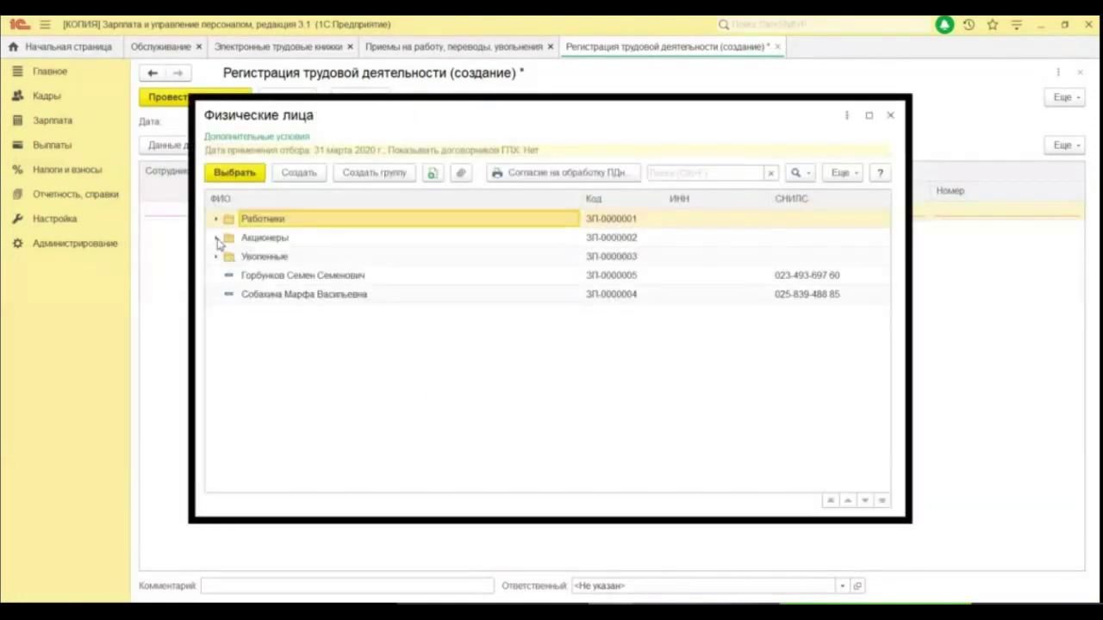
pyautogui.click(217, 223)
pyautogui.doubleClick(305, 277)
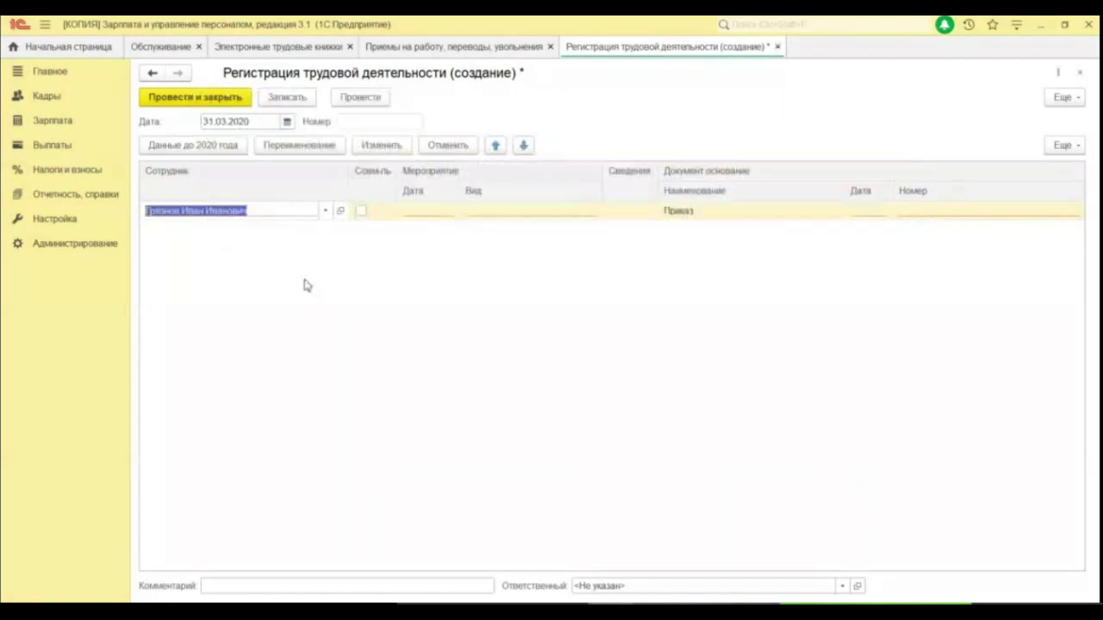
# - Set the employee's event date to 09.09.2009 and the event type to Прием
pyautogui.click(422, 213)
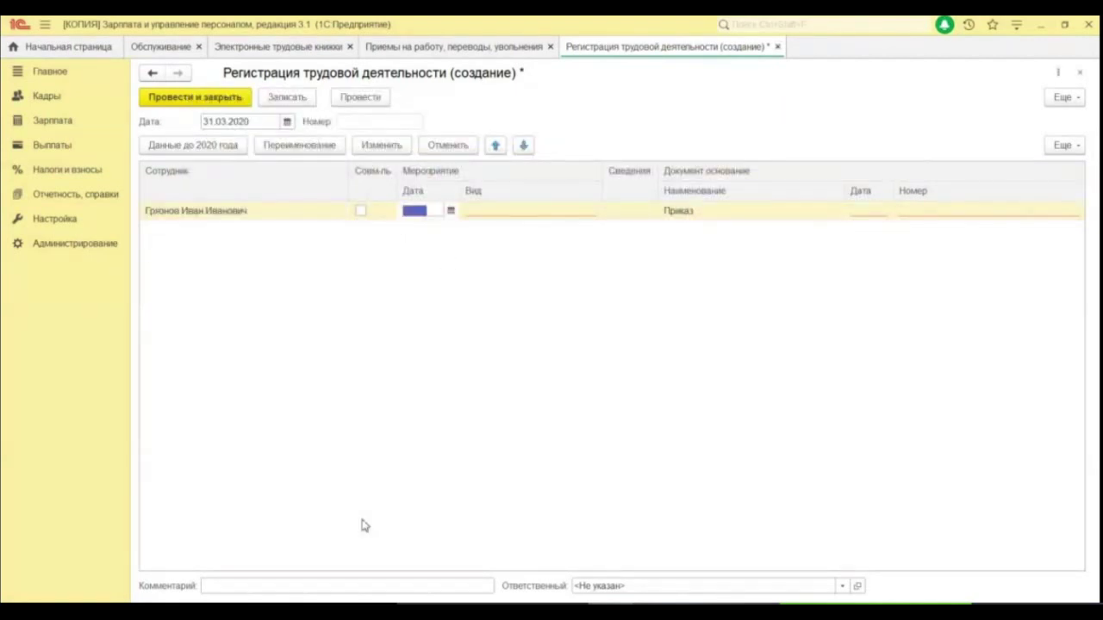
pyautogui.write('3')
pyautogui.write('9')
pyautogui.press('BackSpace')
pyautogui.press('BackSpace')
pyautogui.write('09.09.09')
pyautogui.press('Tab')
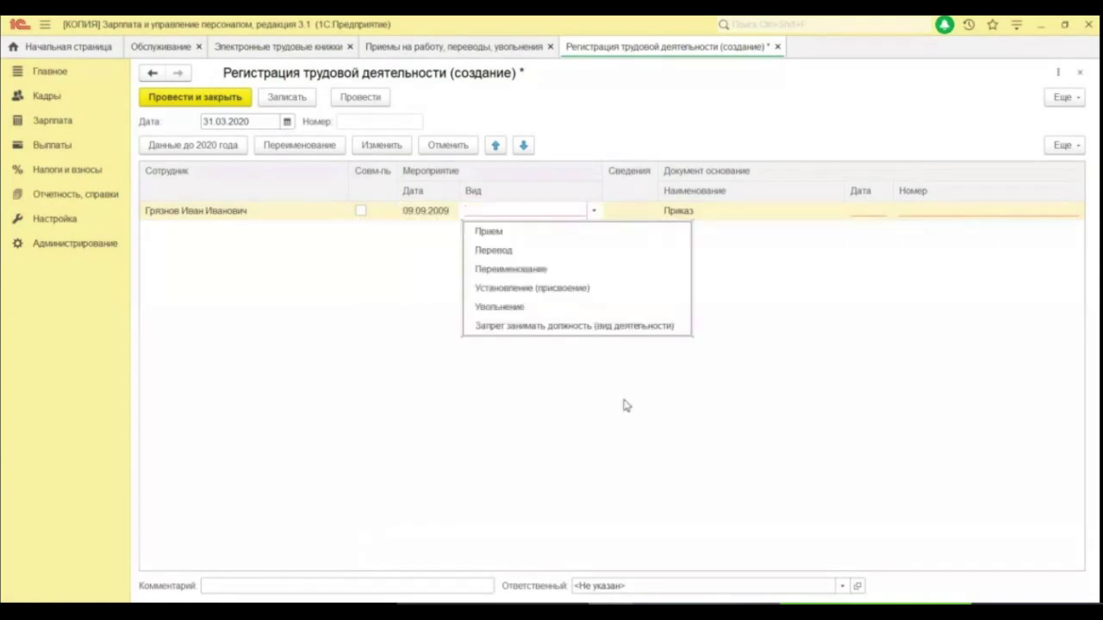
pyautogui.click(592, 235)
# - Set the basis order date in the employee's event row to 30.04.2020
pyautogui.moveTo(879, 574); pyautogui.dragTo(1083, 572)
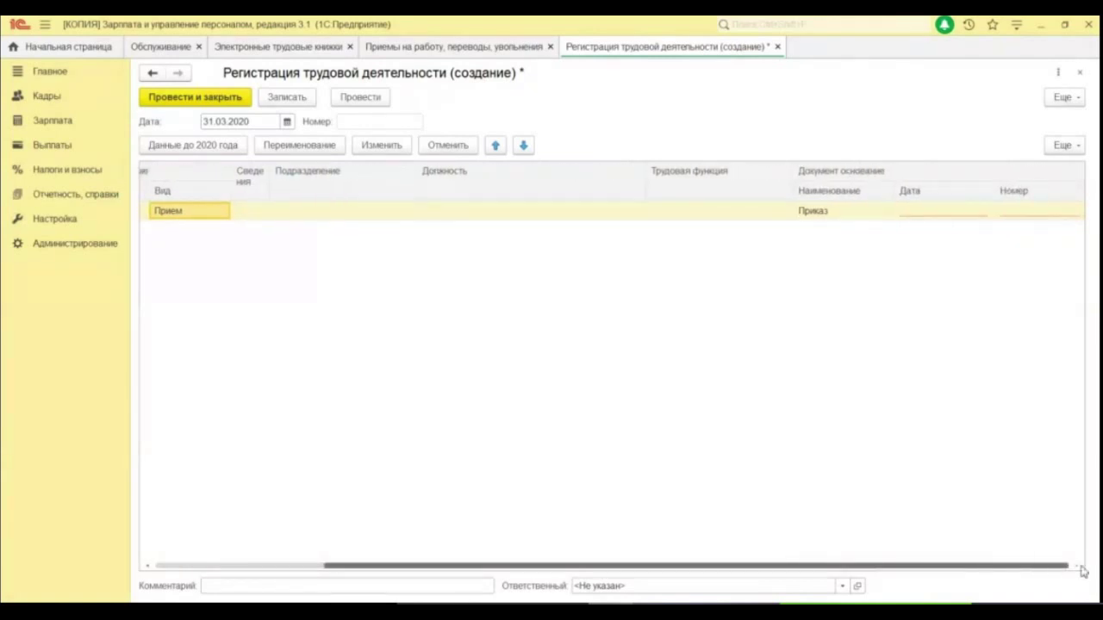
pyautogui.doubleClick(943, 216)
pyautogui.write('3')
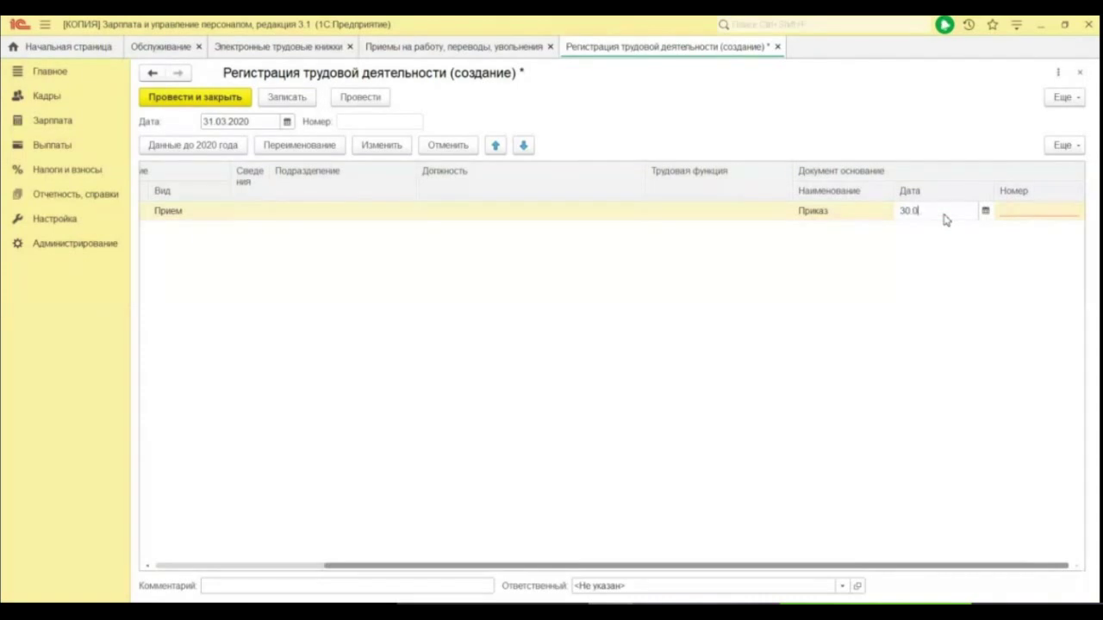
pyautogui.write('0.0')
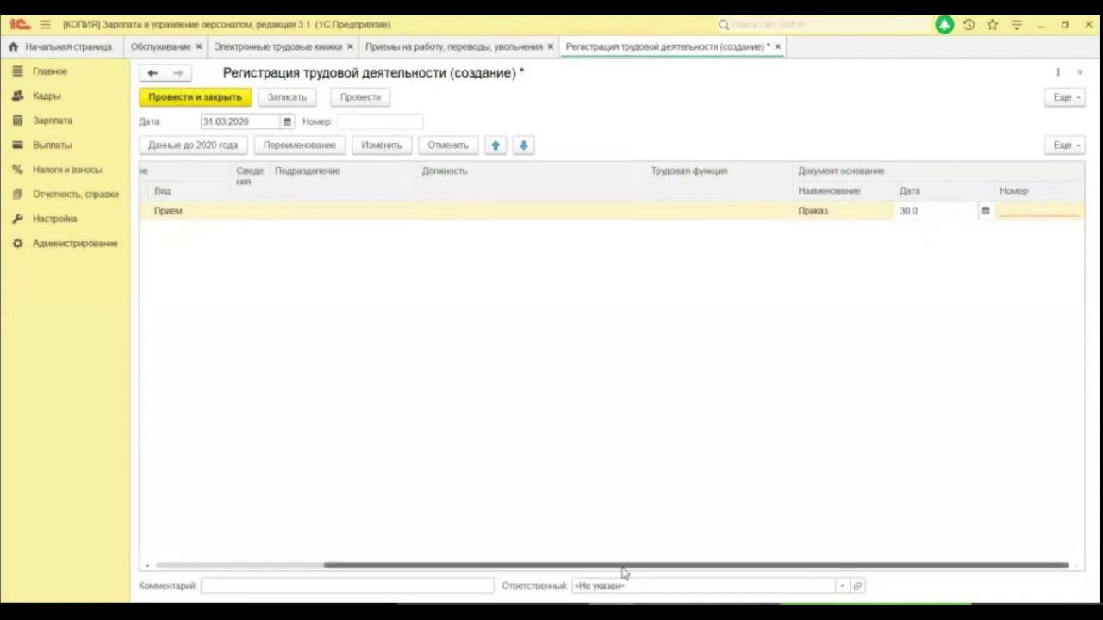
pyautogui.write('4.2020')
pyautogui.press('Return')
pyautogui.moveTo(399, 557)
pyautogui.mouseDown()
pyautogui.moveTo(362, 567)
pyautogui.moveTo(224, 553)
pyautogui.moveTo(392, 560)
pyautogui.mouseUp()
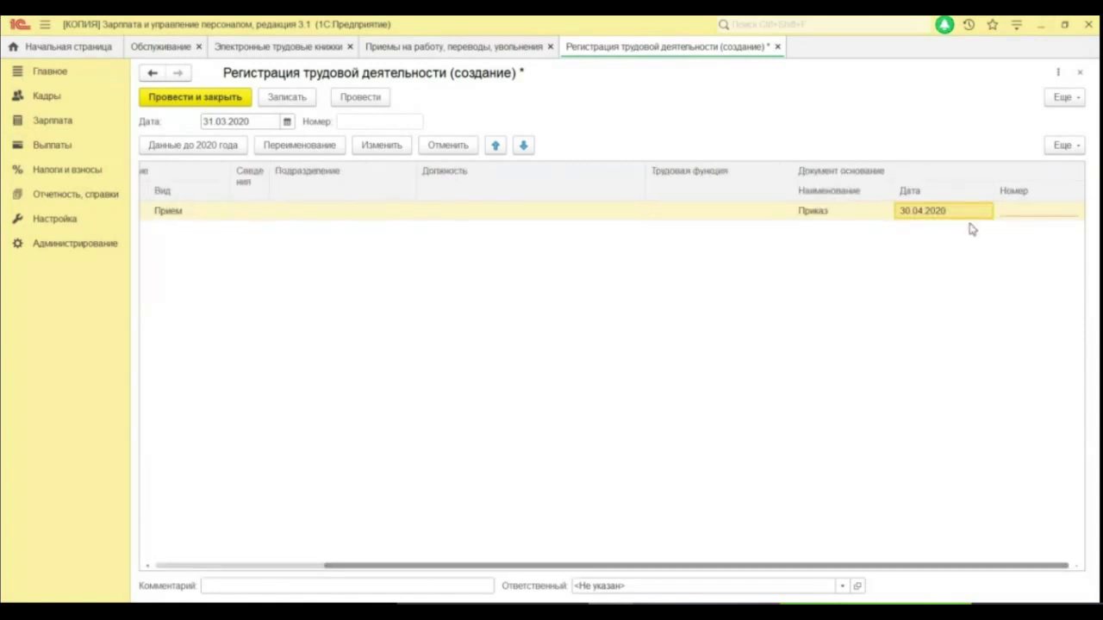
# - Set the basis order date to 09.09.2009 and the order number to 34 in the employee's hiring row
pyautogui.write('0909')
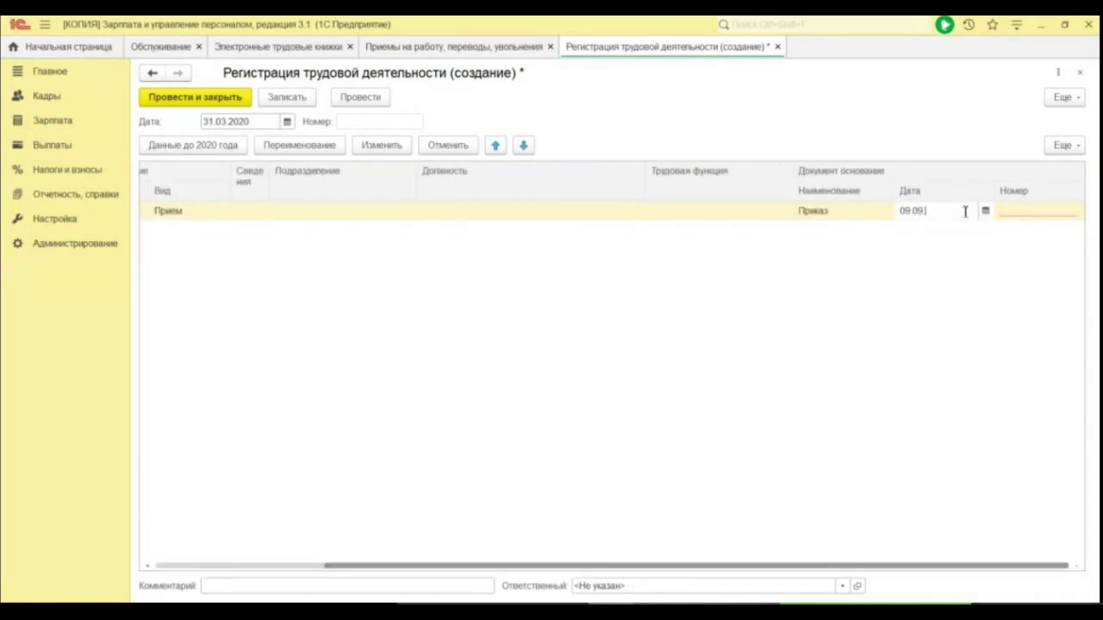
pyautogui.press('Return')
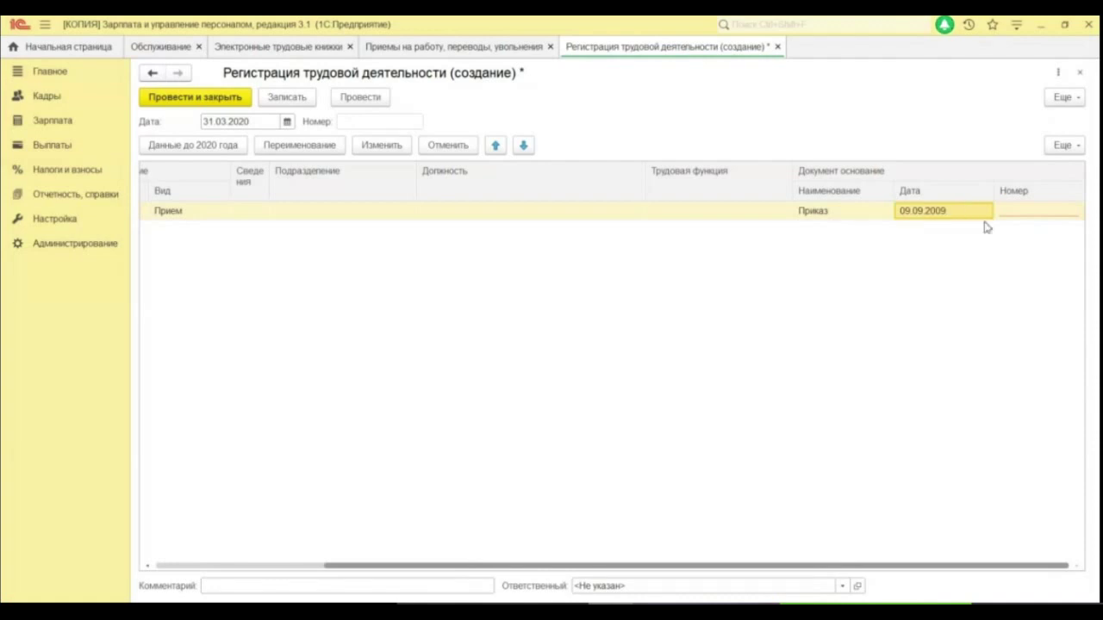
pyautogui.click(1035, 214)
pyautogui.write('34')
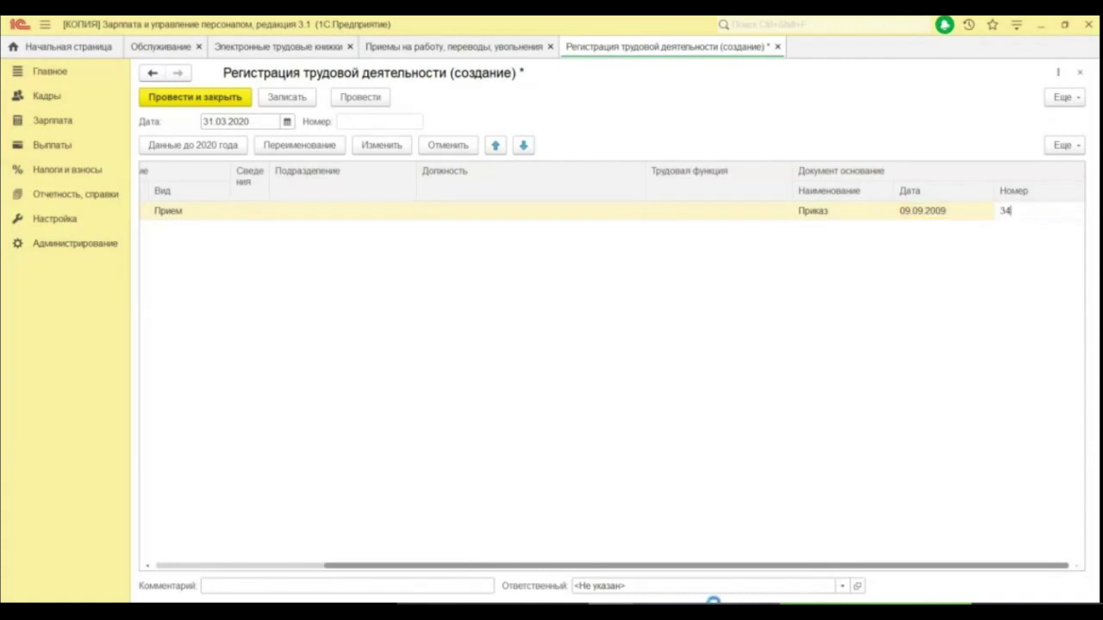
pyautogui.press('Return')
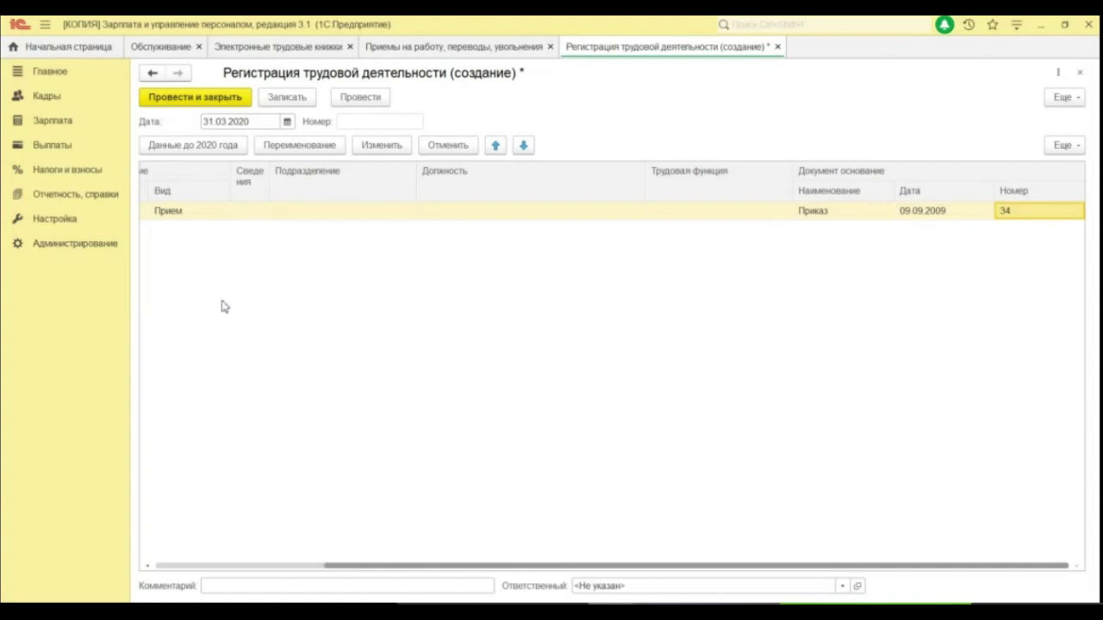
# - Set the hiring row's department to Торговый зал and its position to Менеджер
pyautogui.doubleClick(336, 212)
pyautogui.click(393, 211)
pyautogui.click(323, 249)
pyautogui.click(603, 220)
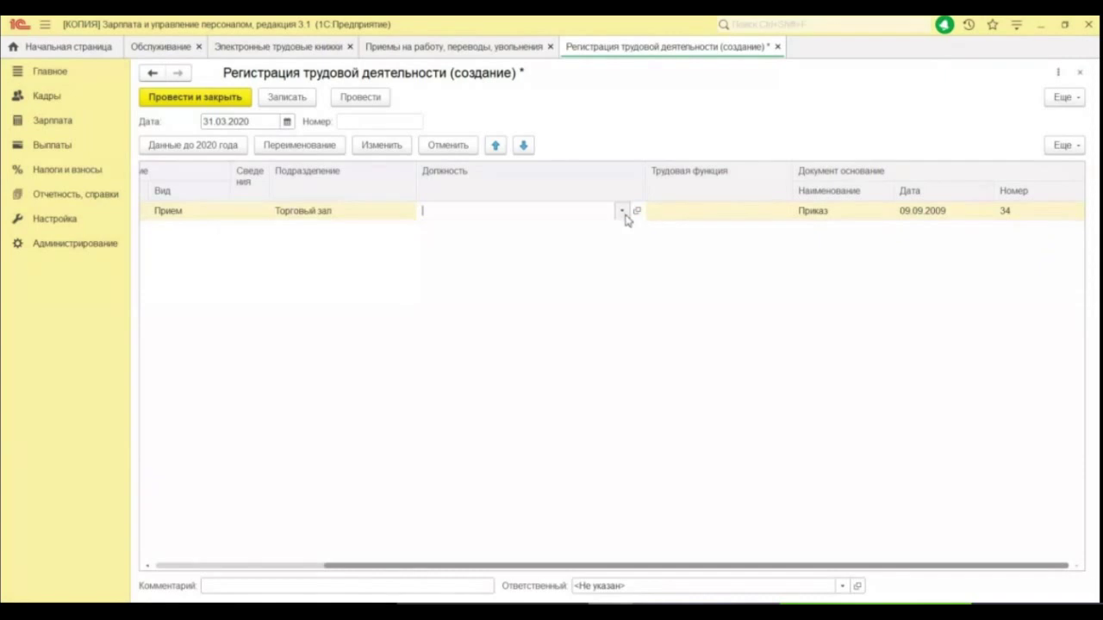
pyautogui.click(623, 211)
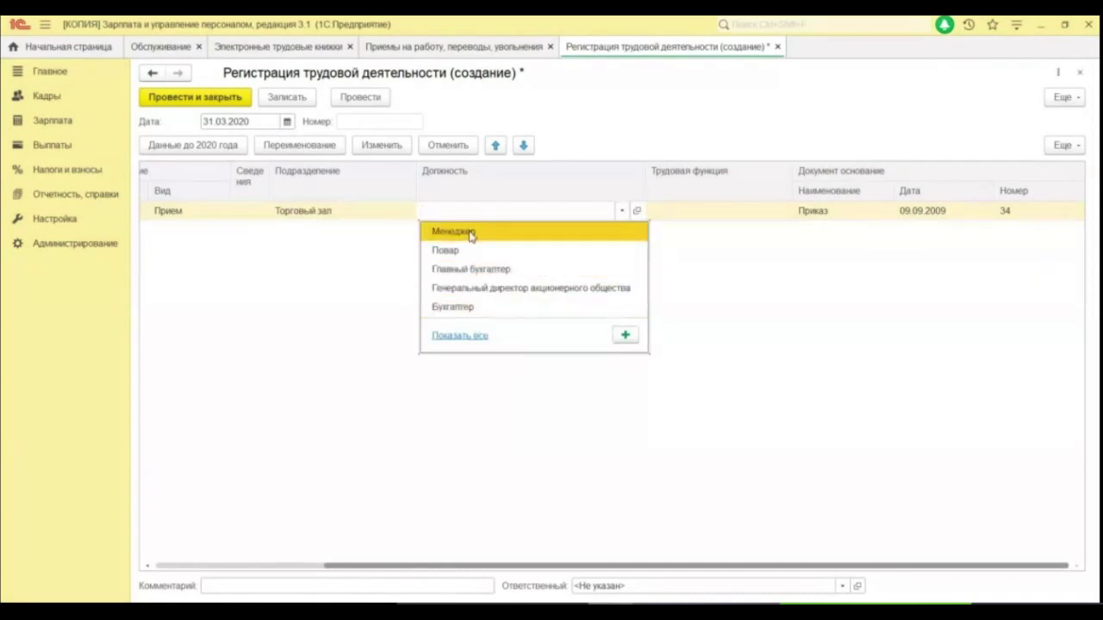
pyautogui.click(472, 233)
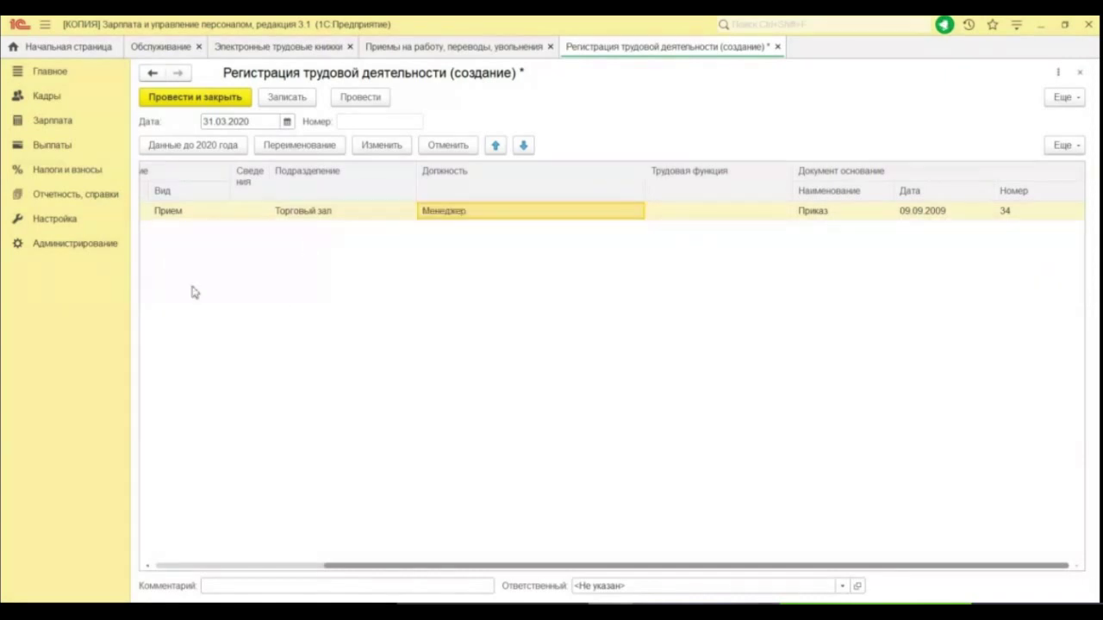
pyautogui.rightClick(328, 285)
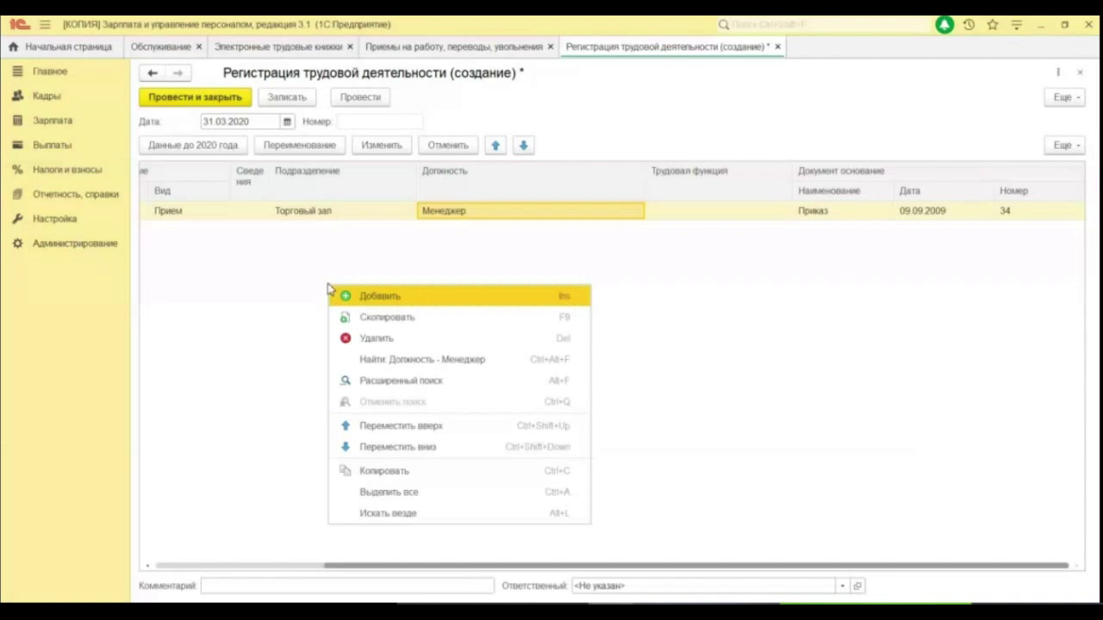
pyautogui.click(279, 290)
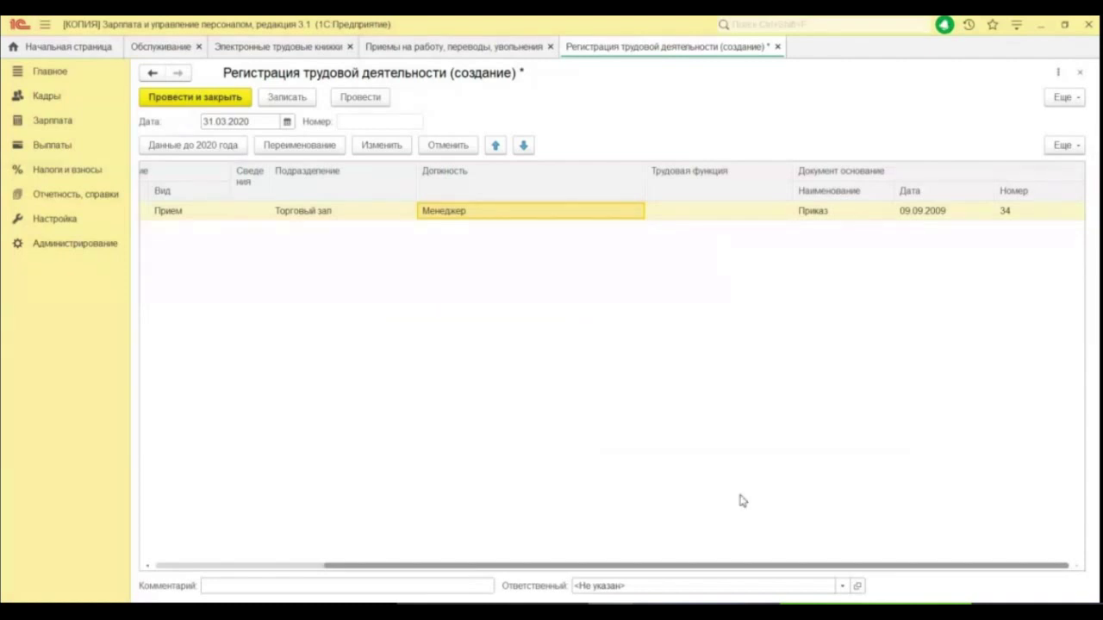
pyautogui.moveTo(867, 566); pyautogui.dragTo(680, 567)
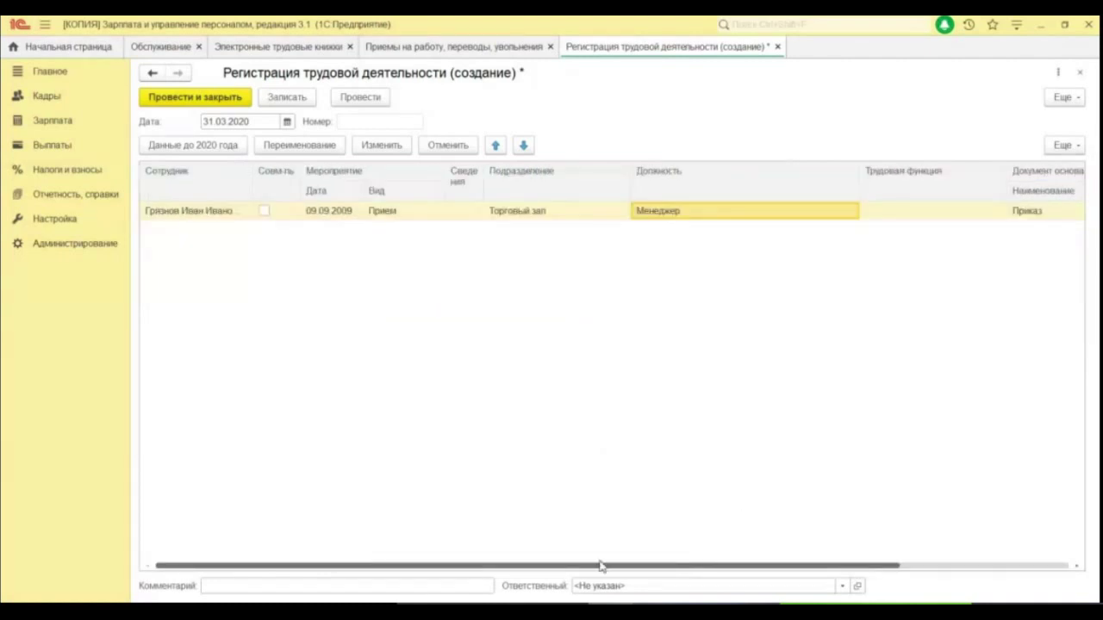
pyautogui.moveTo(600, 566); pyautogui.dragTo(812, 574)
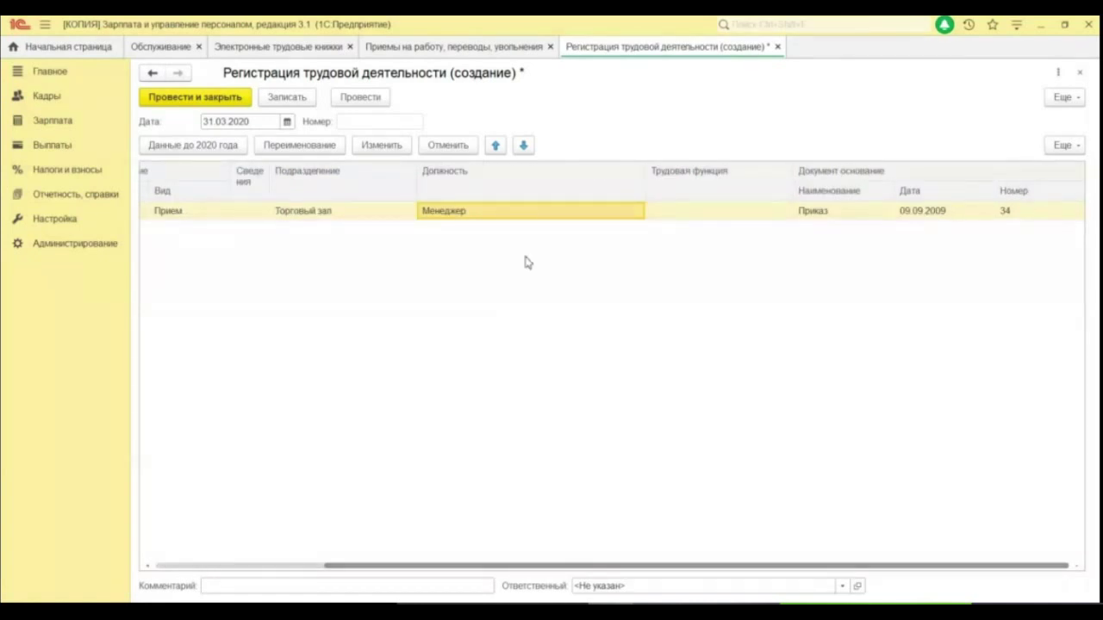
# - In the registration's form settings, enable the hidden table fields, including Ид мероприятия, and accept the settings
pyautogui.click(1065, 145)
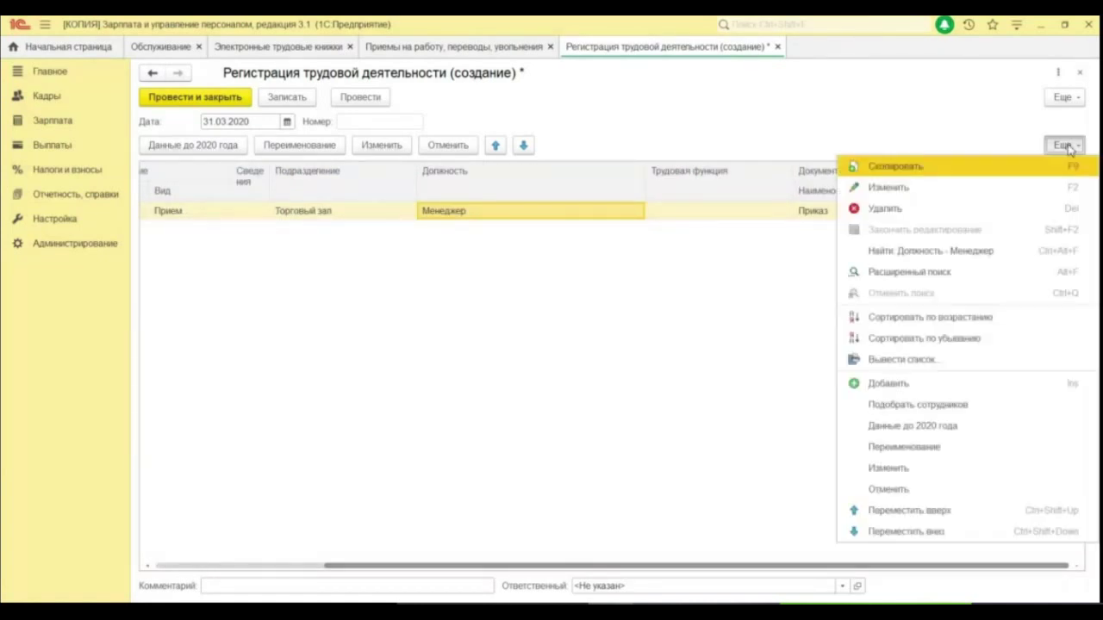
pyautogui.click(1062, 98)
pyautogui.click(985, 335)
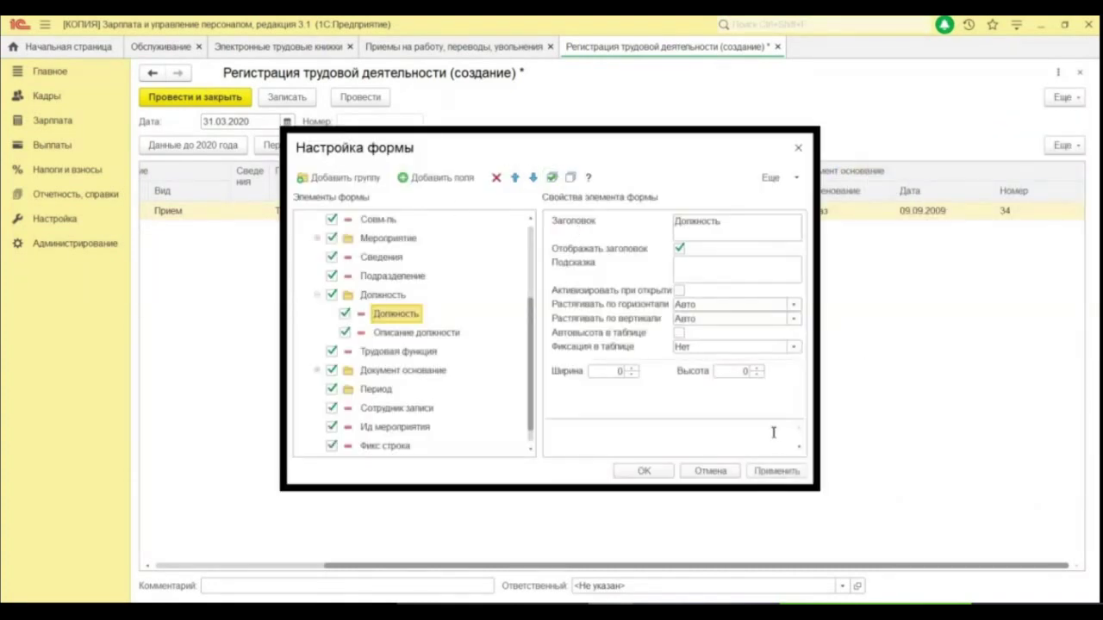
pyautogui.click(644, 471)
# - Check the hiring row's Ид мероприятия field, and post and close the work activity registration
pyautogui.moveTo(689, 567); pyautogui.dragTo(1100, 595)
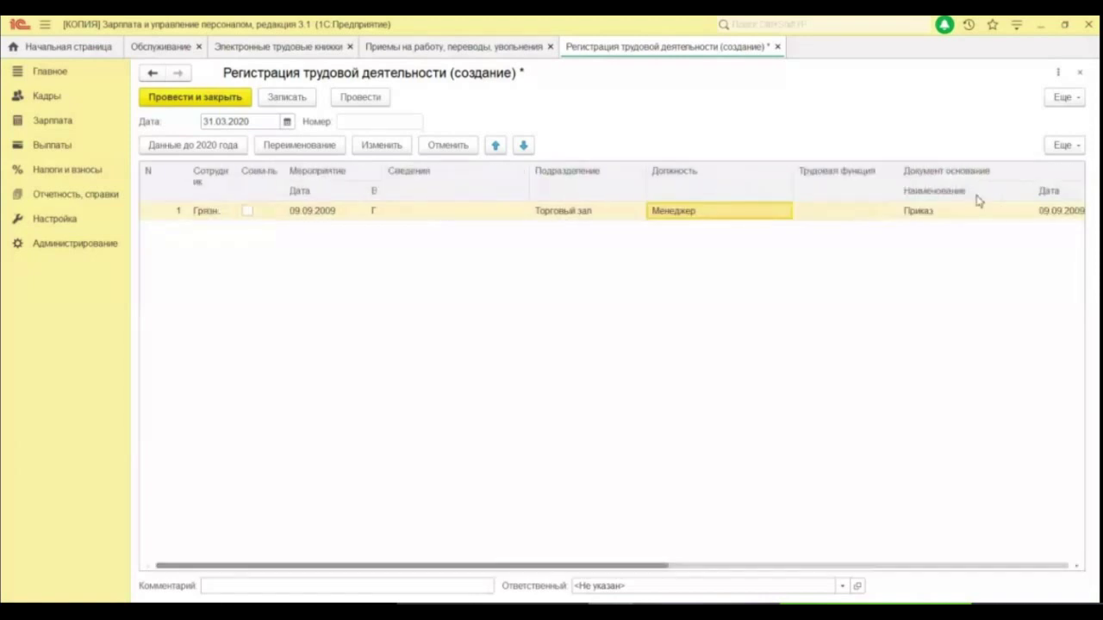
pyautogui.moveTo(642, 570); pyautogui.dragTo(1063, 571)
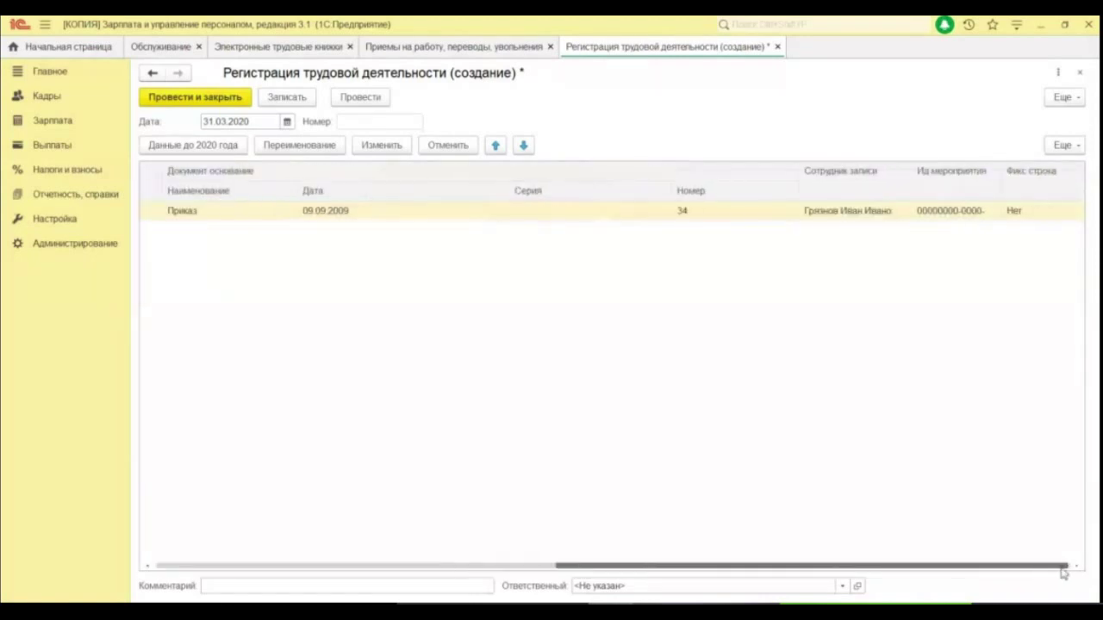
pyautogui.click(959, 216)
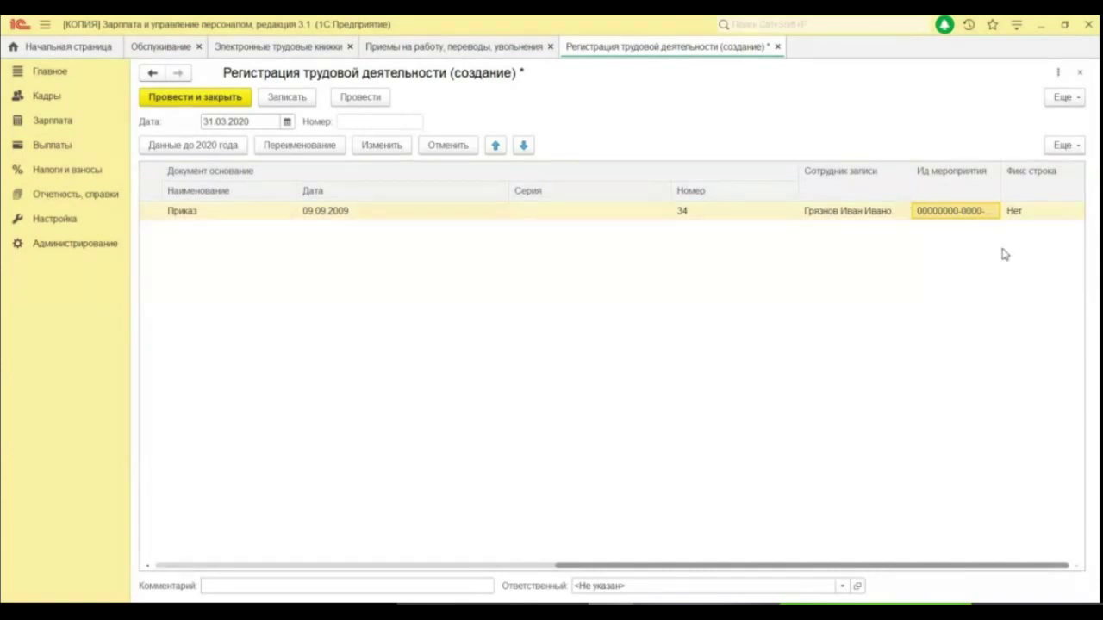
pyautogui.click(185, 96)
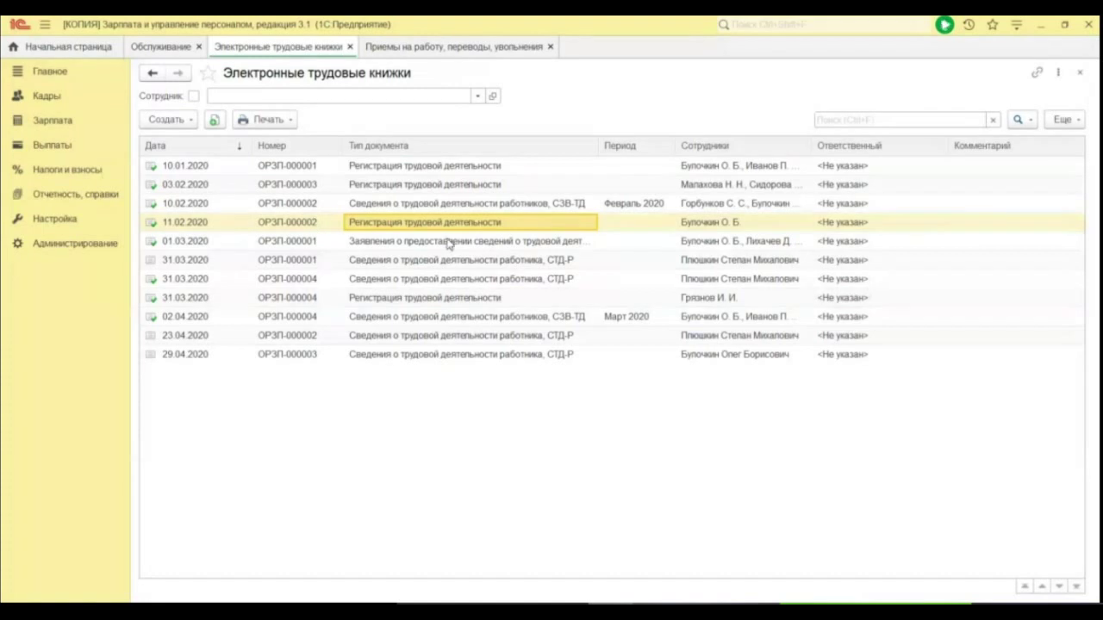
# - Open the СЗВ-ТД report dated 02.04.2020 for Март 2020, check its form settings for an event identifier field, and close it
pyautogui.click(449, 243)
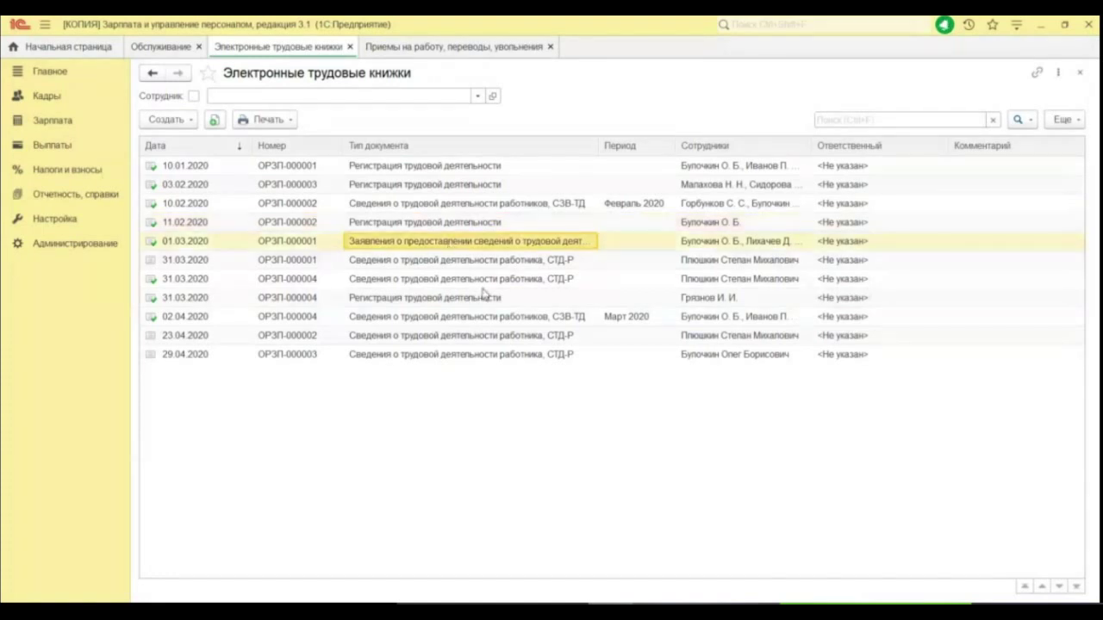
pyautogui.click(427, 318)
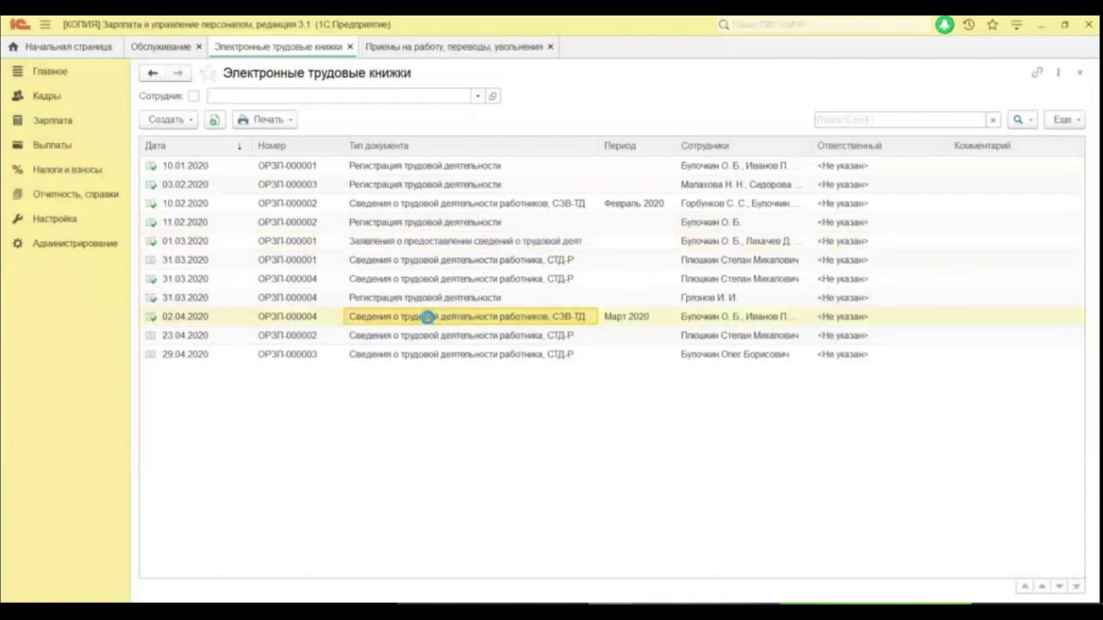
pyautogui.doubleClick(427, 318)
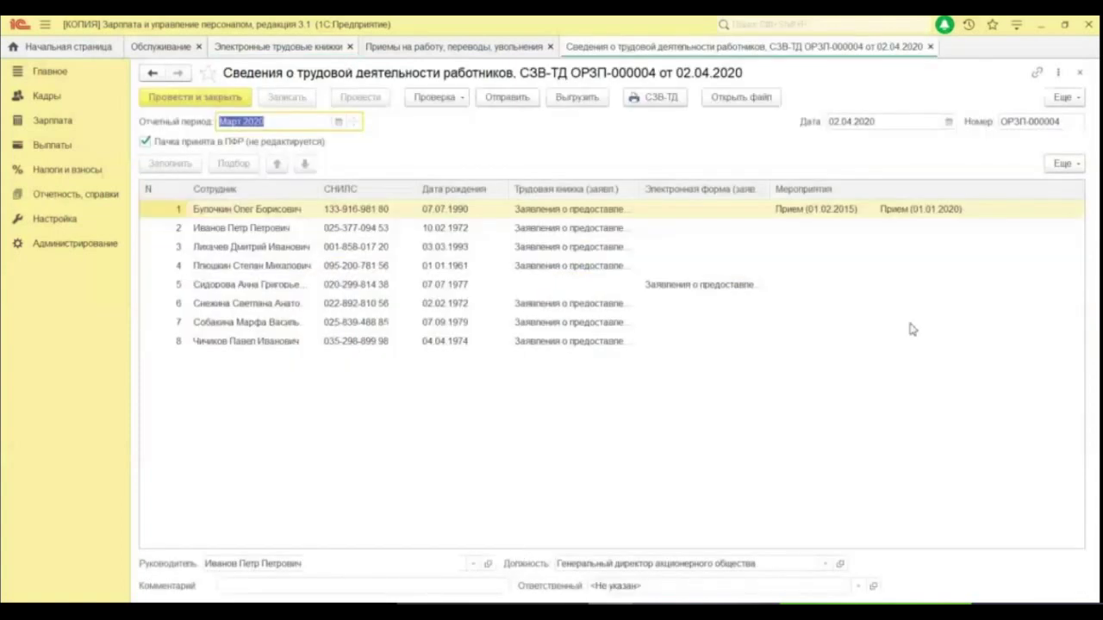
pyautogui.click(1061, 96)
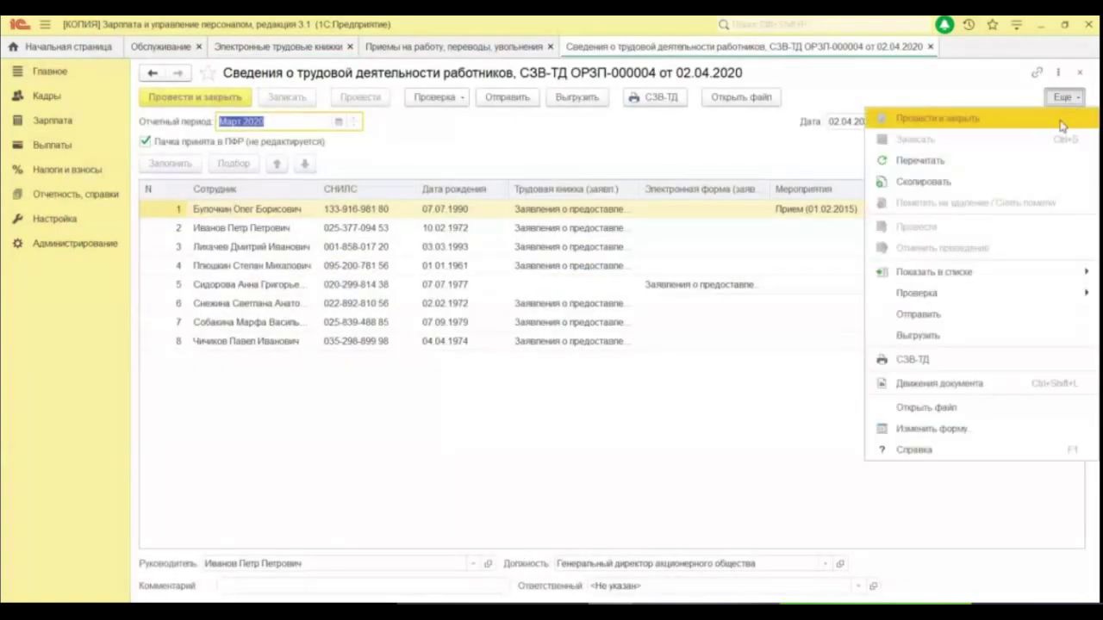
pyautogui.click(961, 429)
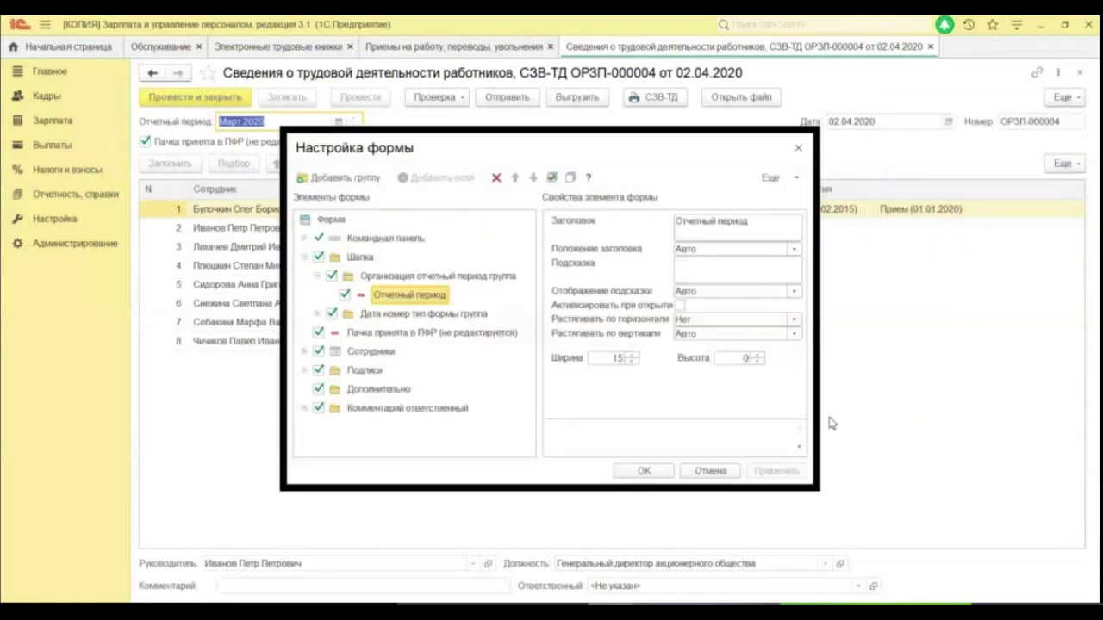
pyautogui.click(648, 473)
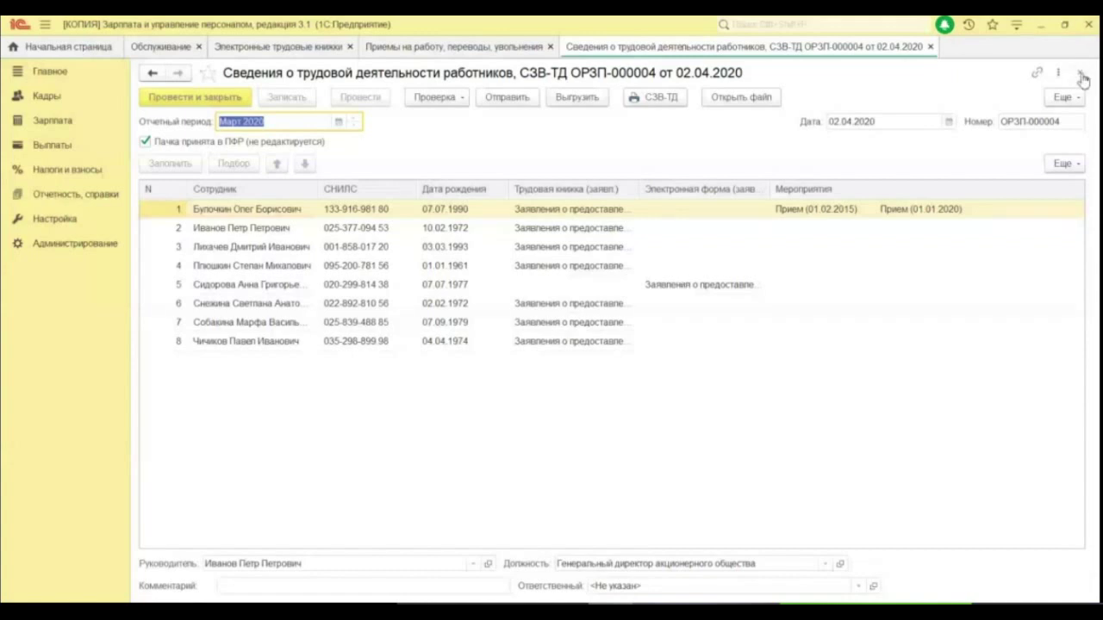
pyautogui.click(119, 266)
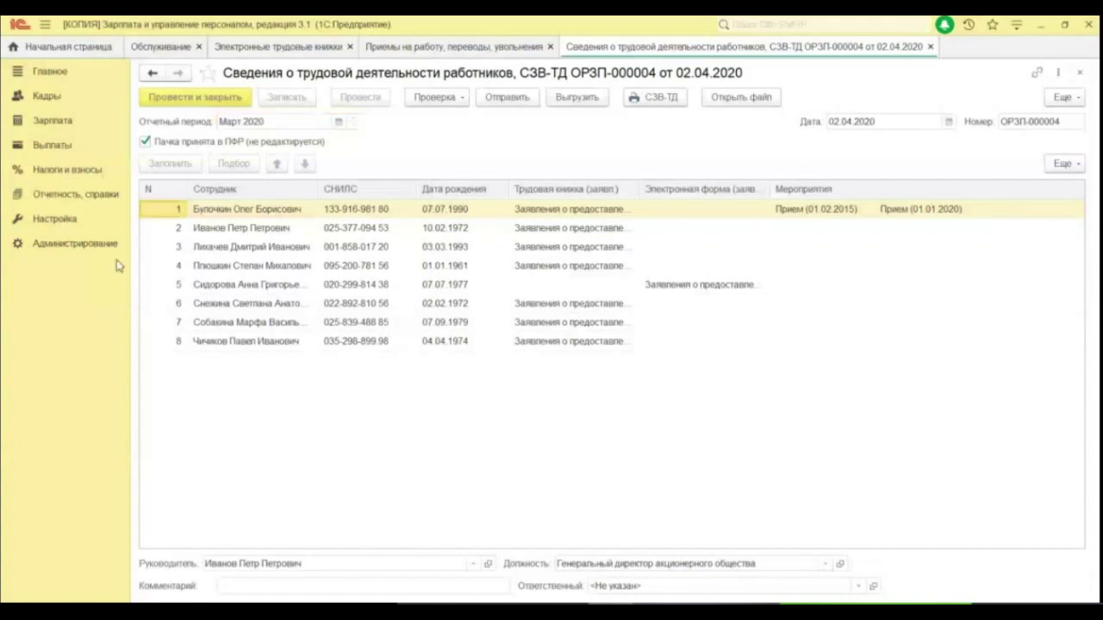
pyautogui.click(930, 46)
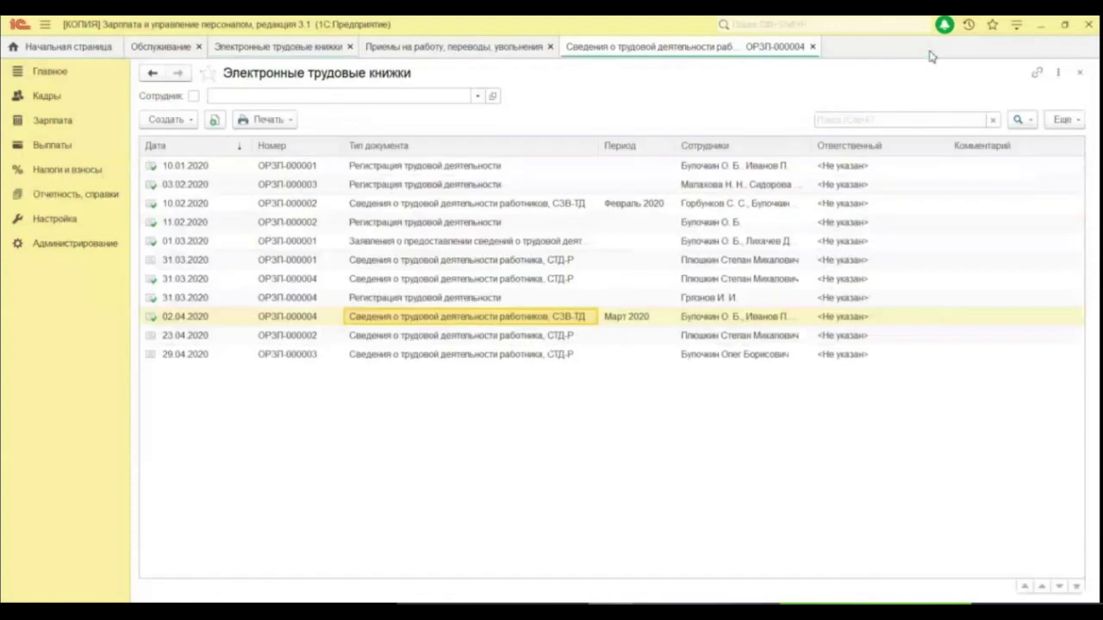
# - Search all functions for "меропр" and open the information register Мероприятия трудовой деятельности прочие
pyautogui.click(1018, 26)
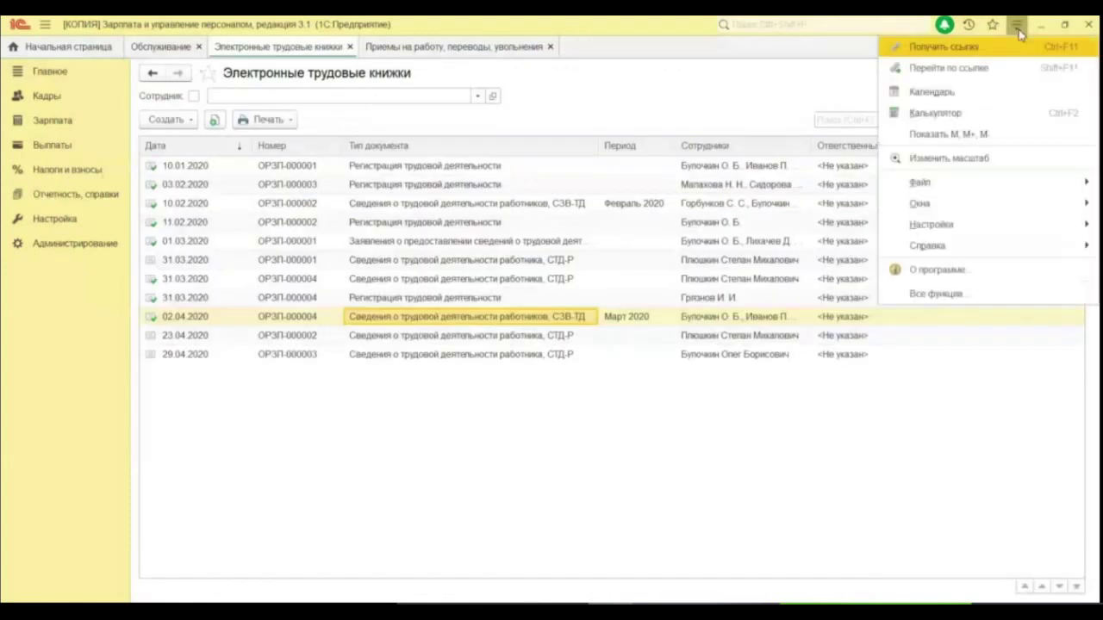
pyautogui.click(939, 293)
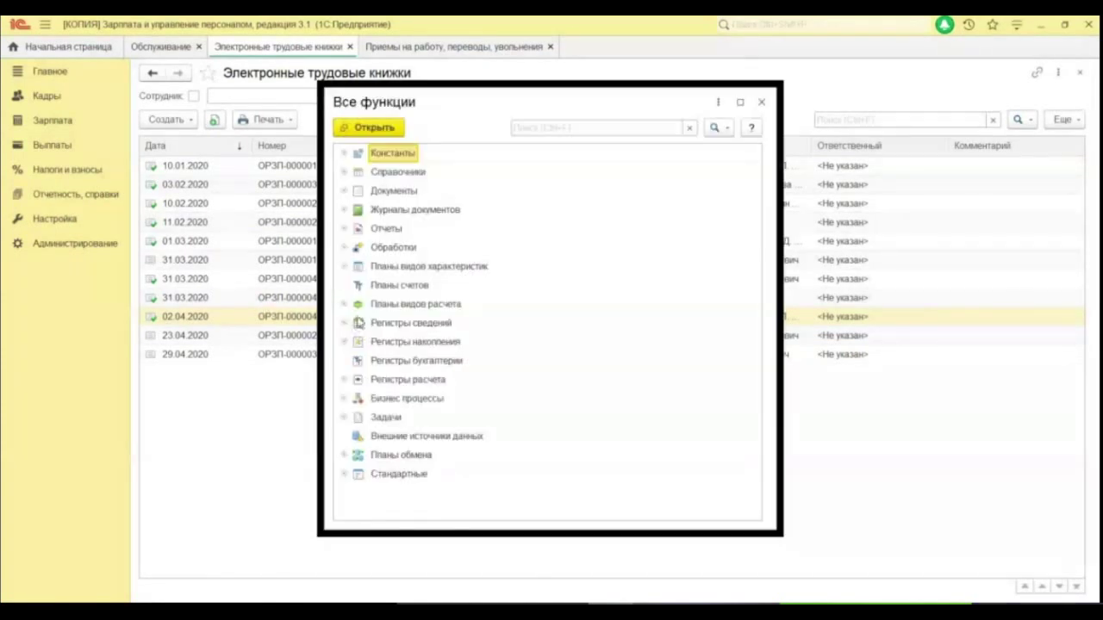
pyautogui.click(345, 324)
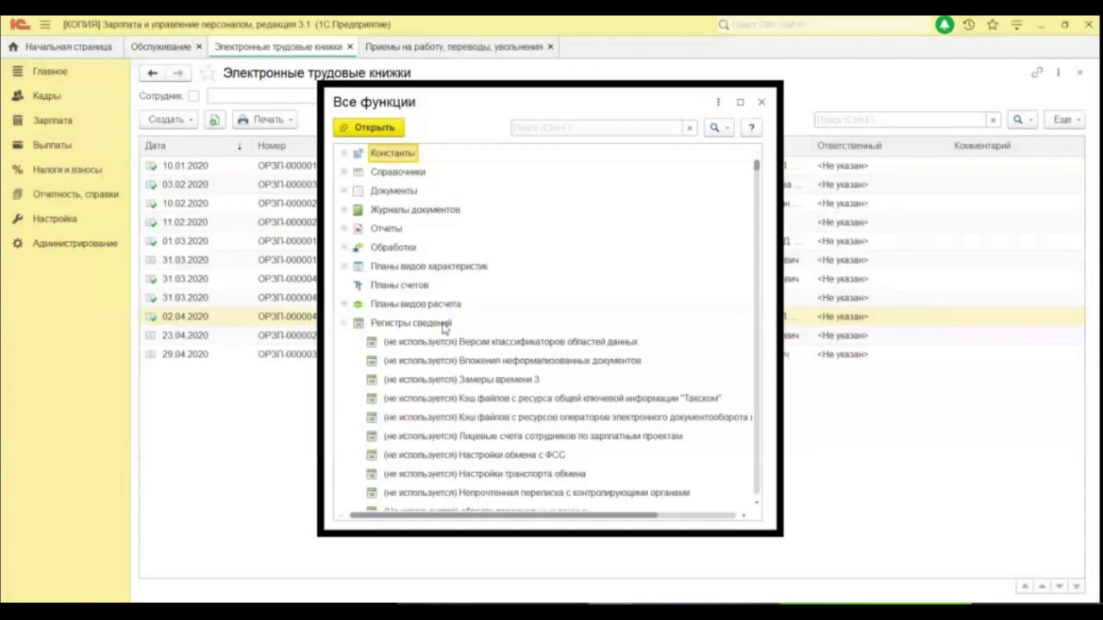
pyautogui.click(592, 130)
pyautogui.write('меропр')
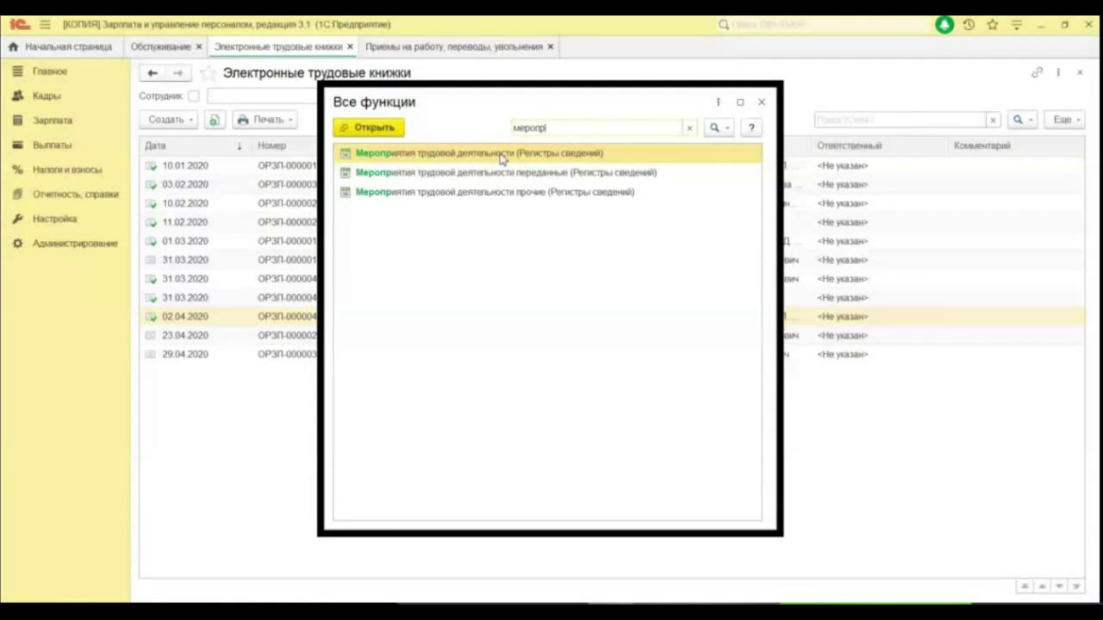
pyautogui.click(462, 157)
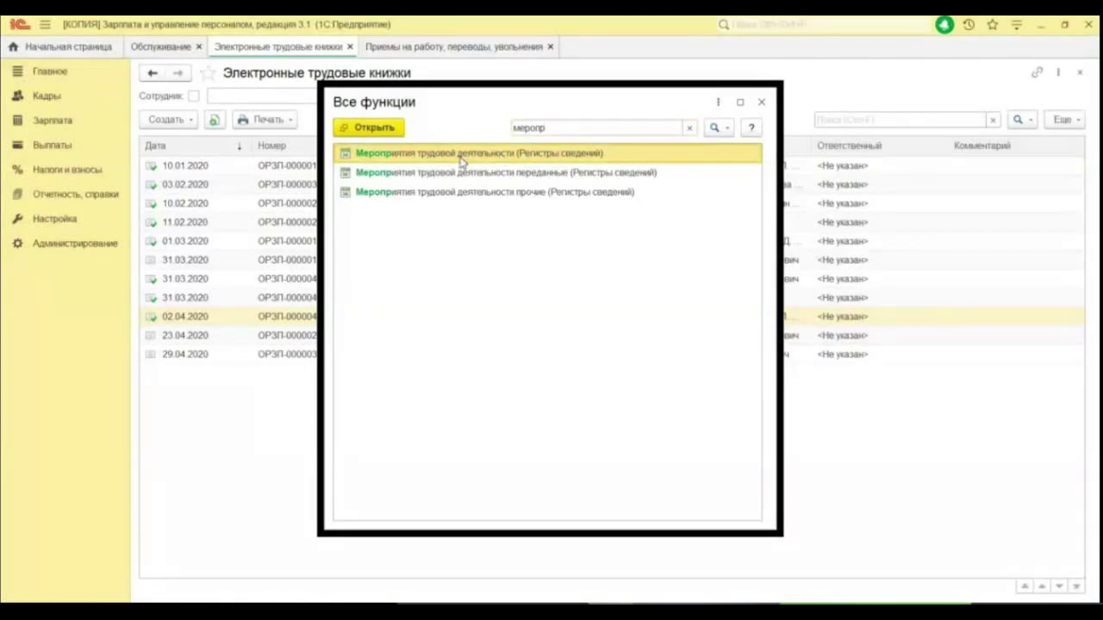
pyautogui.click(461, 197)
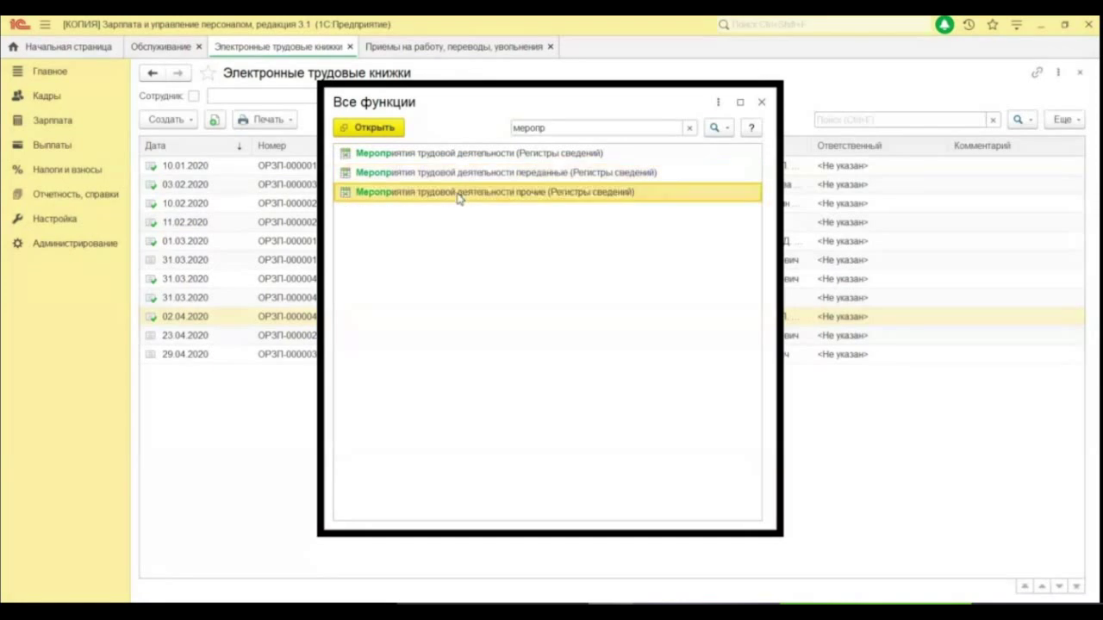
pyautogui.doubleClick(402, 195)
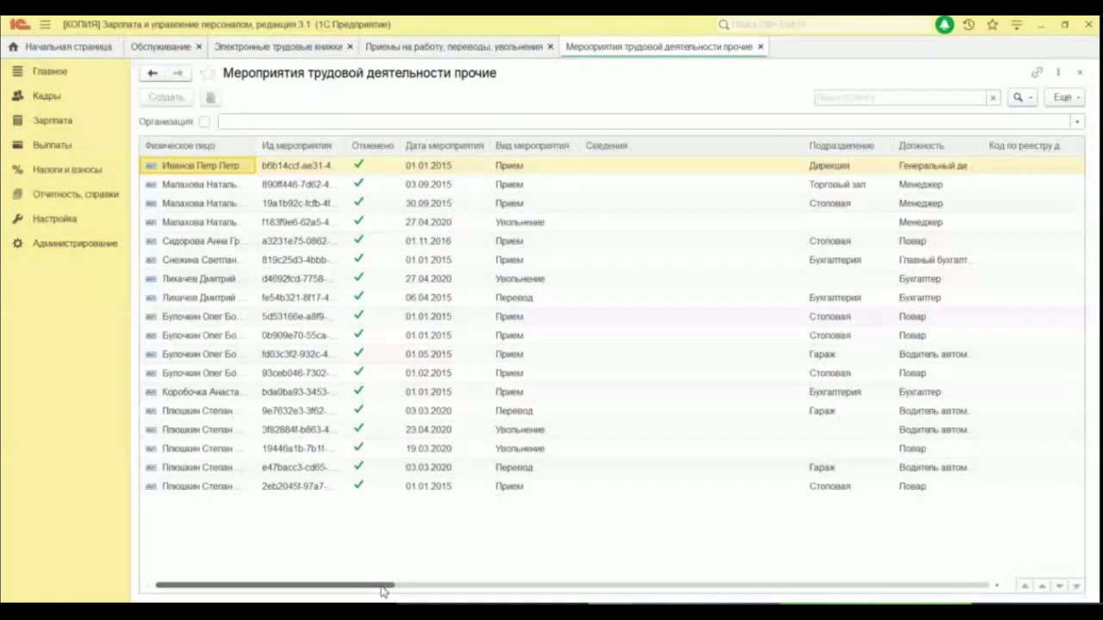
# - Widen the Ид мероприятия column and compare the identifiers in the rows of the employee transferred on 03.03.2020
pyautogui.moveTo(384, 591); pyautogui.dragTo(385, 591)
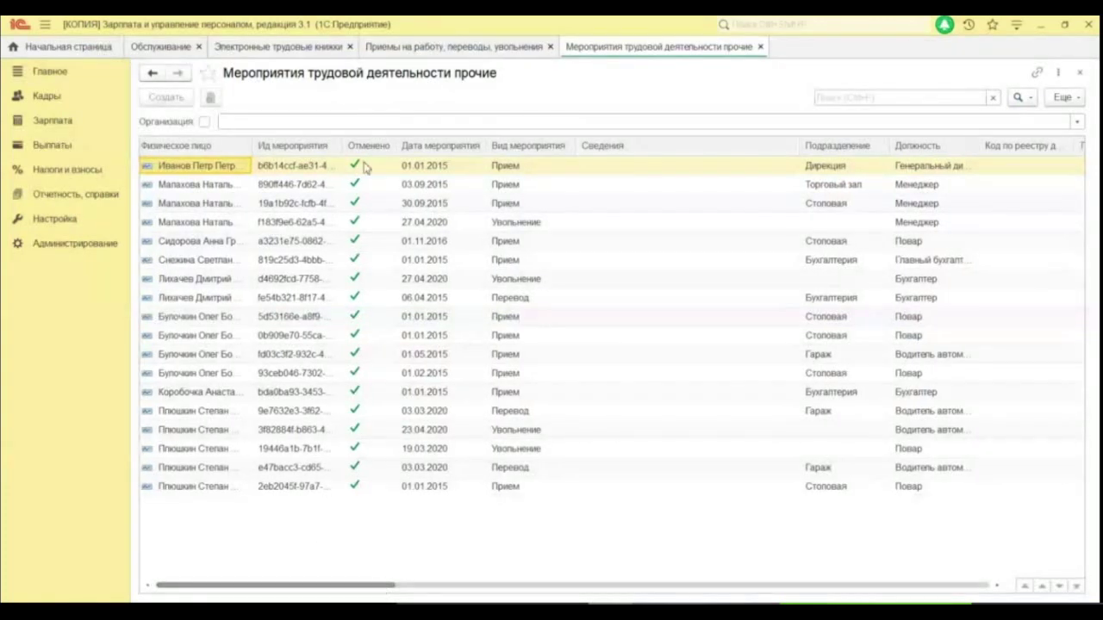
pyautogui.moveTo(346, 146); pyautogui.dragTo(464, 163)
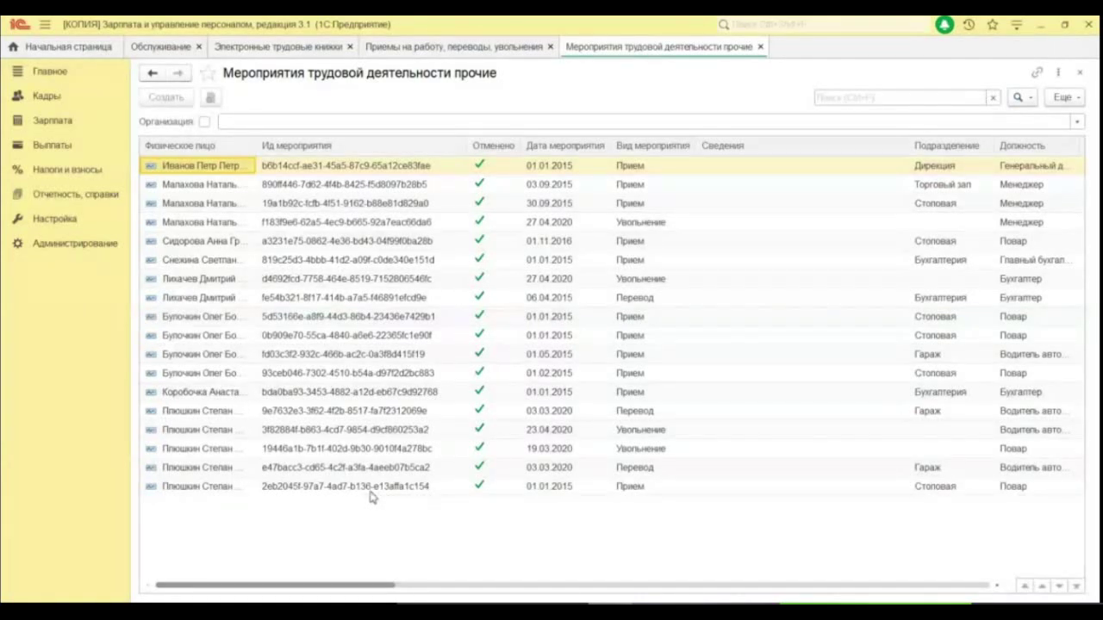
pyautogui.click(367, 413)
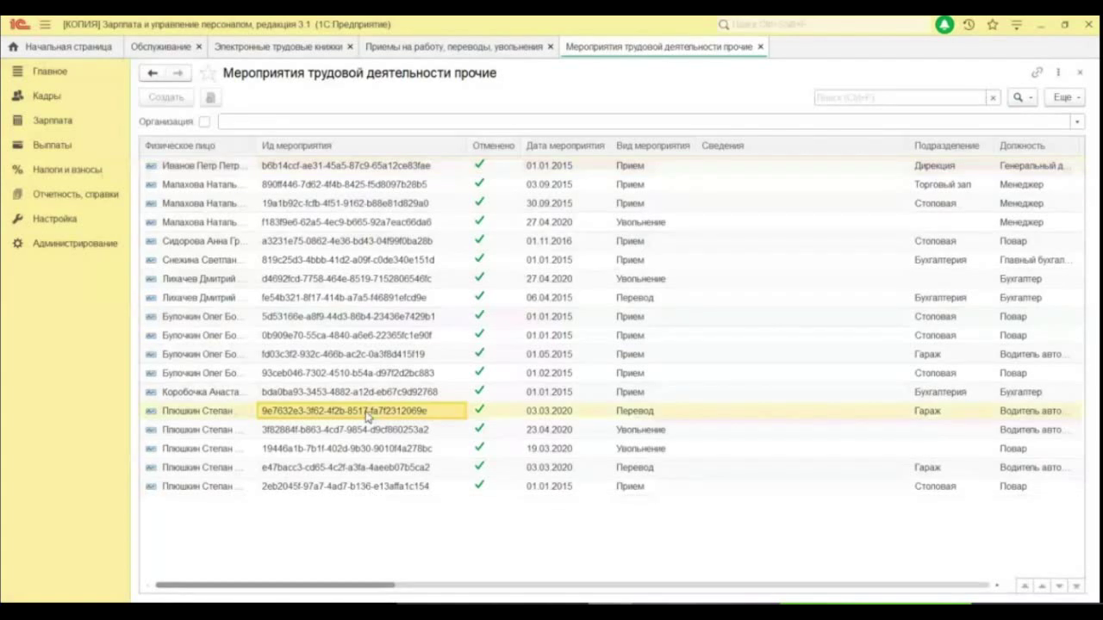
pyautogui.click(379, 430)
pyautogui.click(349, 467)
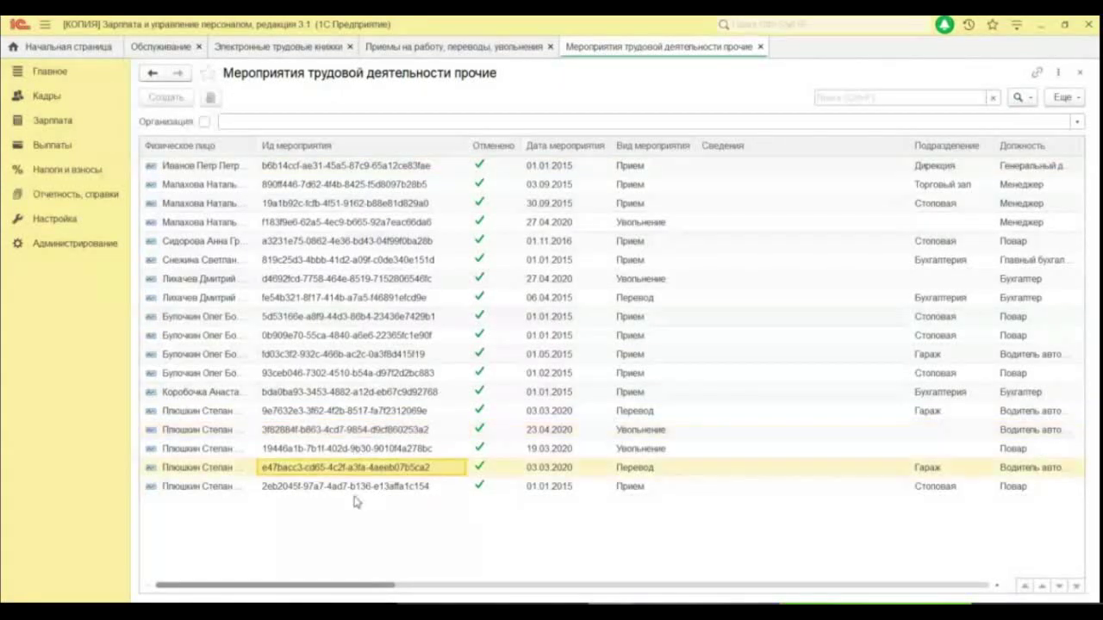
pyautogui.click(283, 481)
pyautogui.click(288, 471)
pyautogui.click(306, 452)
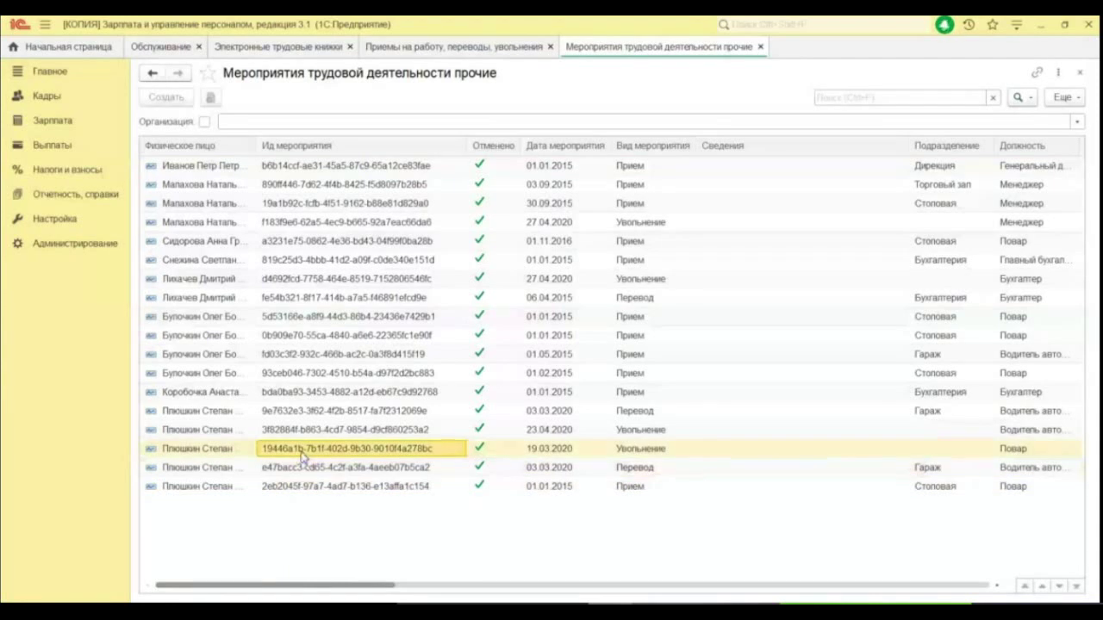
pyautogui.click(355, 486)
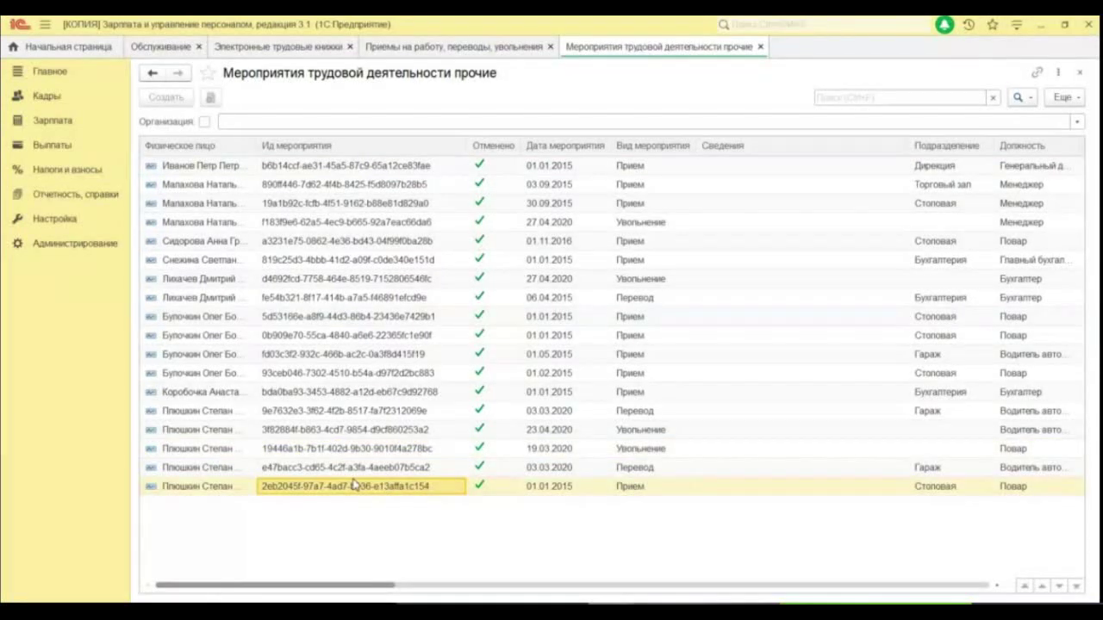
pyautogui.click(347, 429)
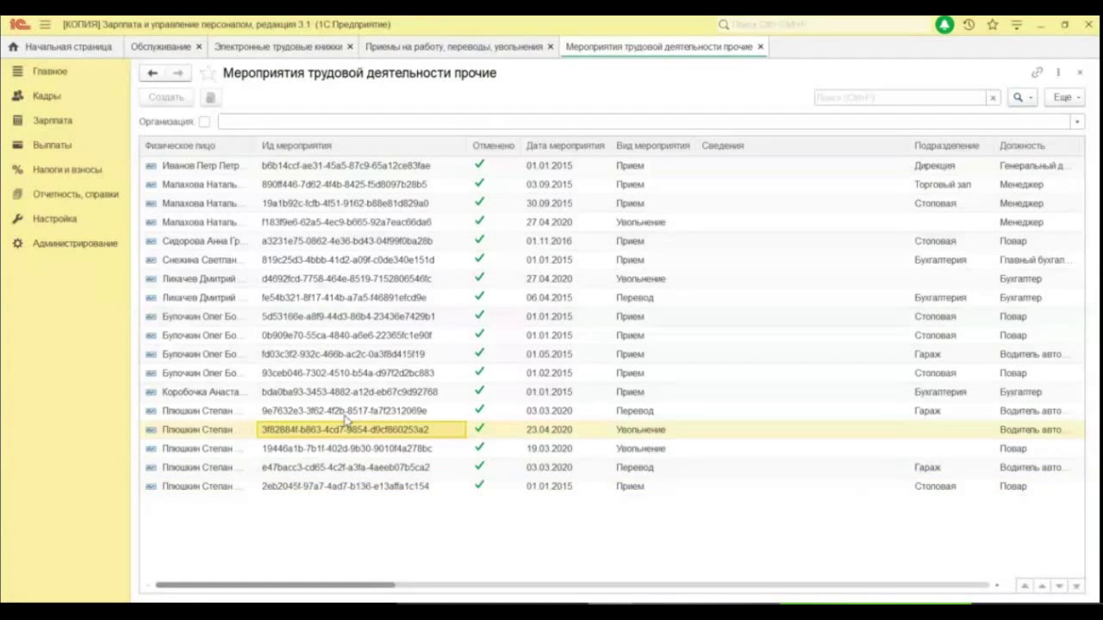
pyautogui.click(345, 414)
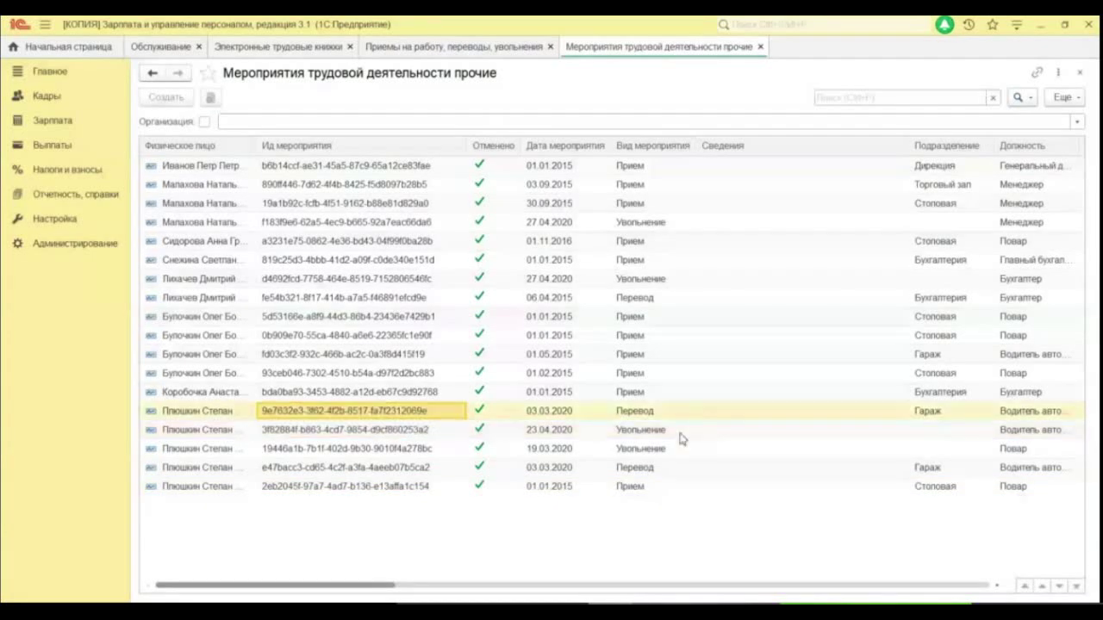
pyautogui.click(349, 429)
pyautogui.click(363, 414)
# - Check the identifiers of the hiring rows dated 01.01.2015 and 01.02.2015 for Столовая, and the register's Наименование документа основания column
pyautogui.click(336, 318)
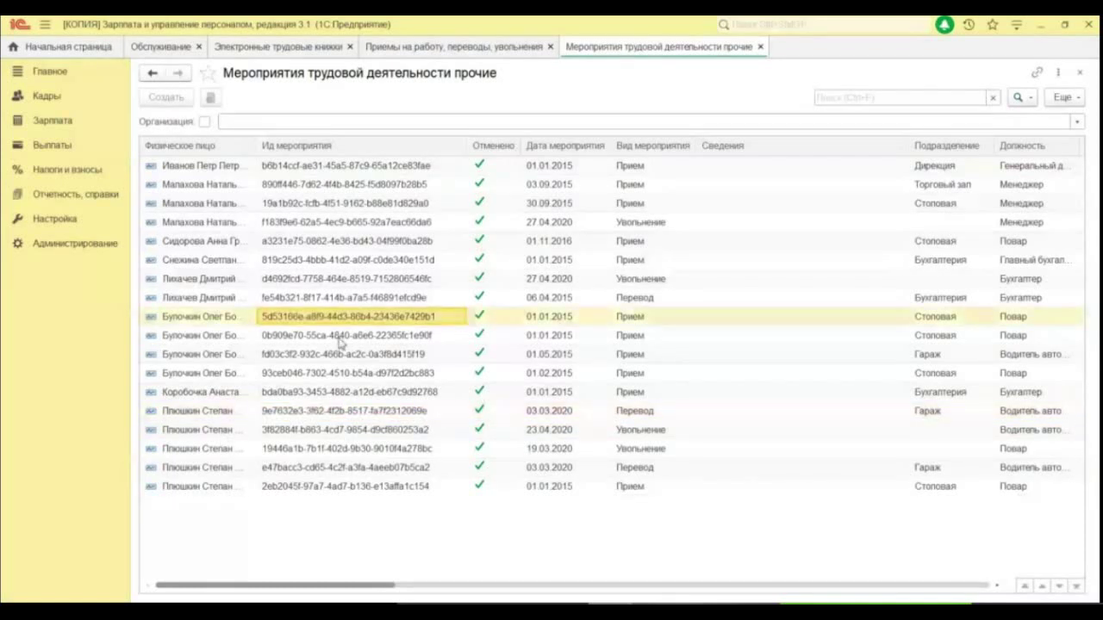
pyautogui.click(345, 373)
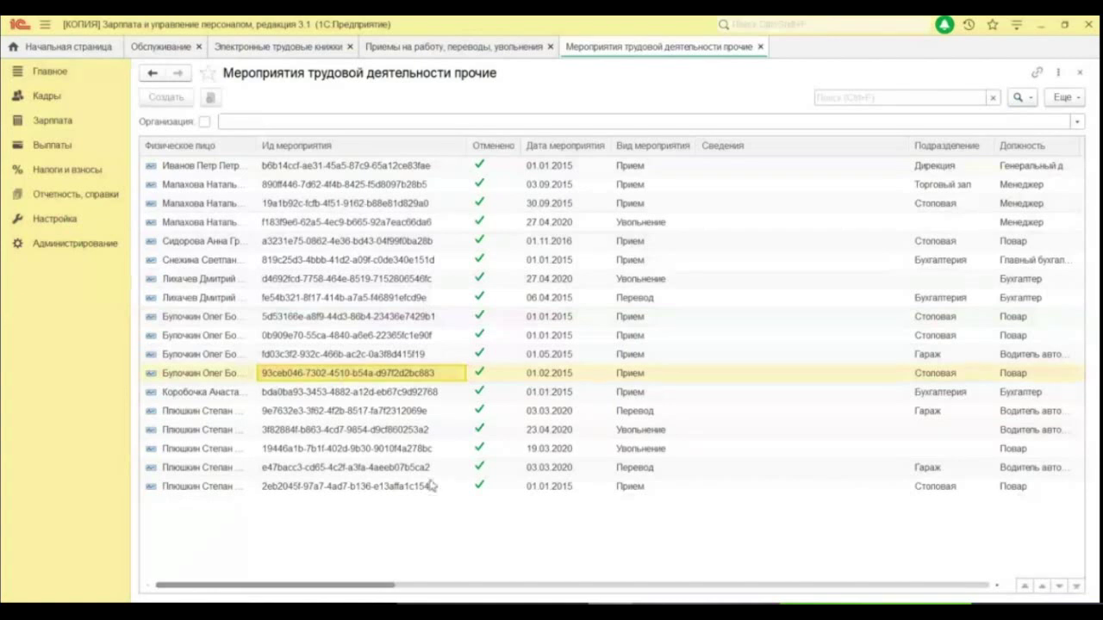
pyautogui.moveTo(350, 586); pyautogui.dragTo(479, 586)
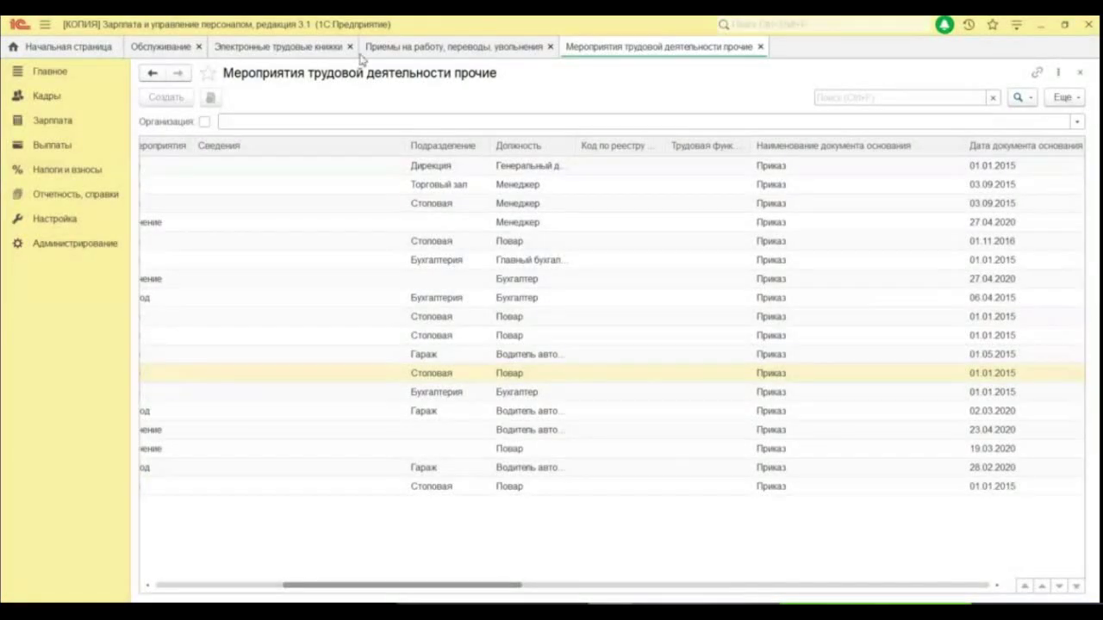
# - From the dismissal dated 23.04.2020, generate a СТД-Р, check its listed work activity events, and close it without saving
pyautogui.click(300, 48)
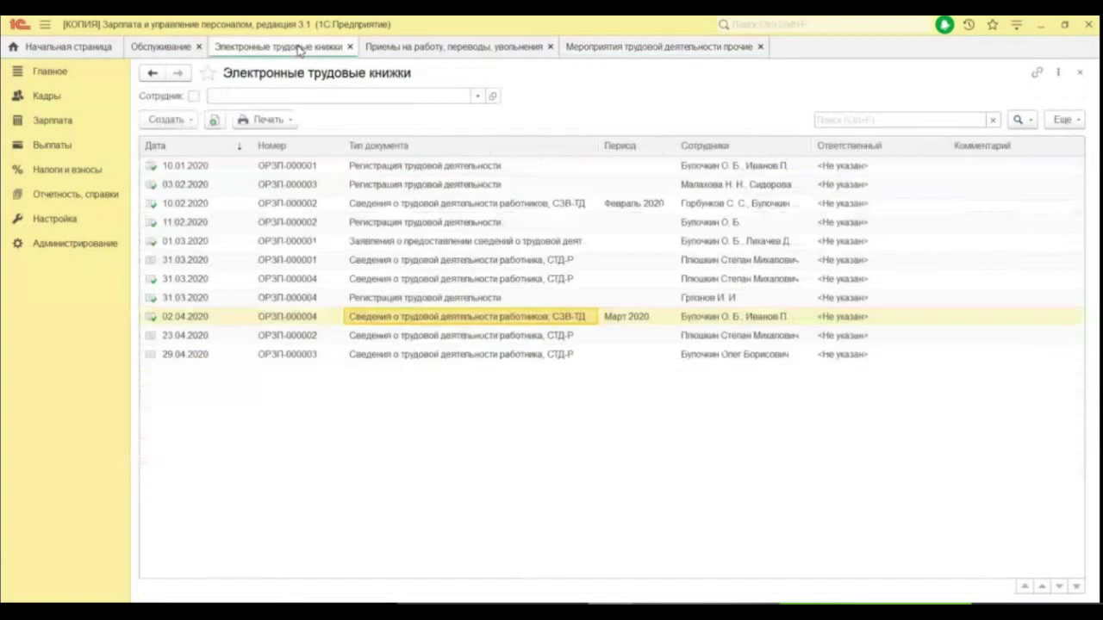
pyautogui.click(464, 55)
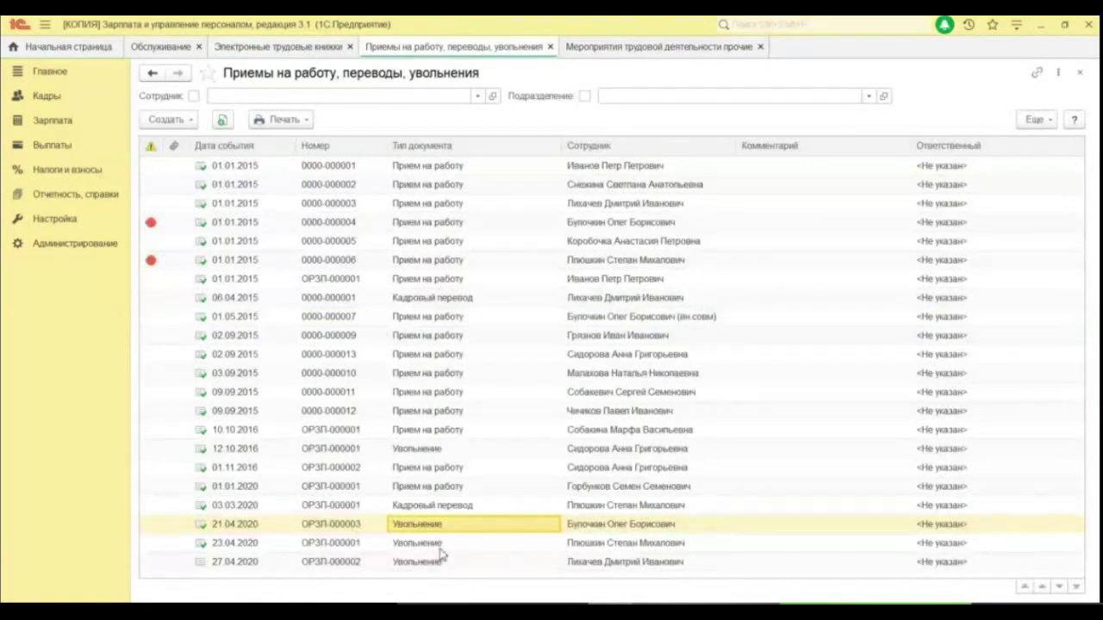
pyautogui.click(437, 548)
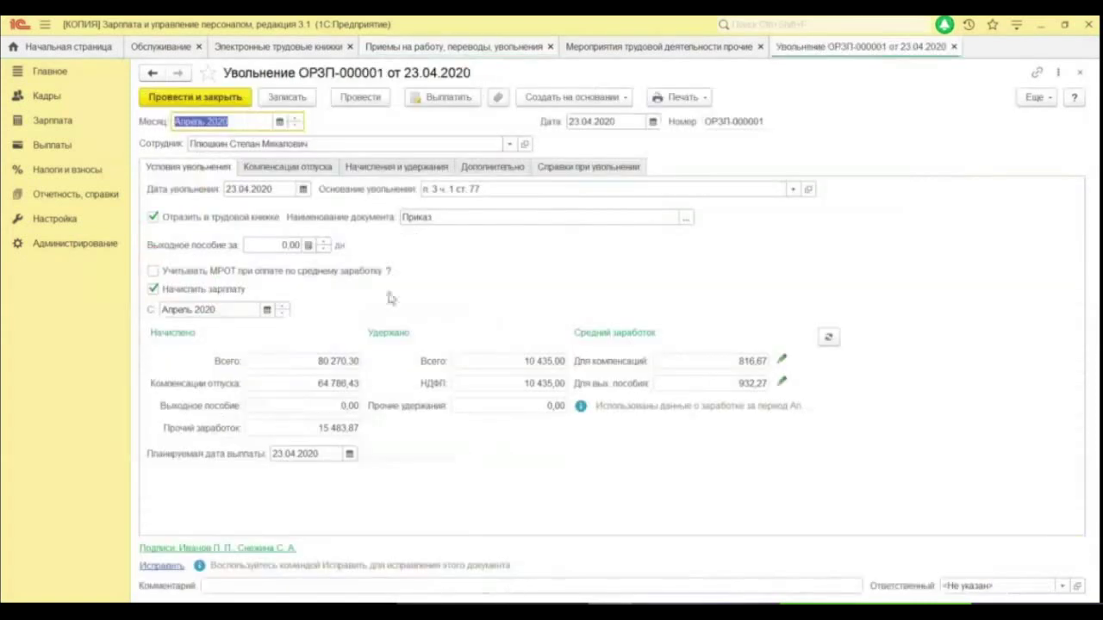
pyautogui.click(588, 166)
pyautogui.click(223, 230)
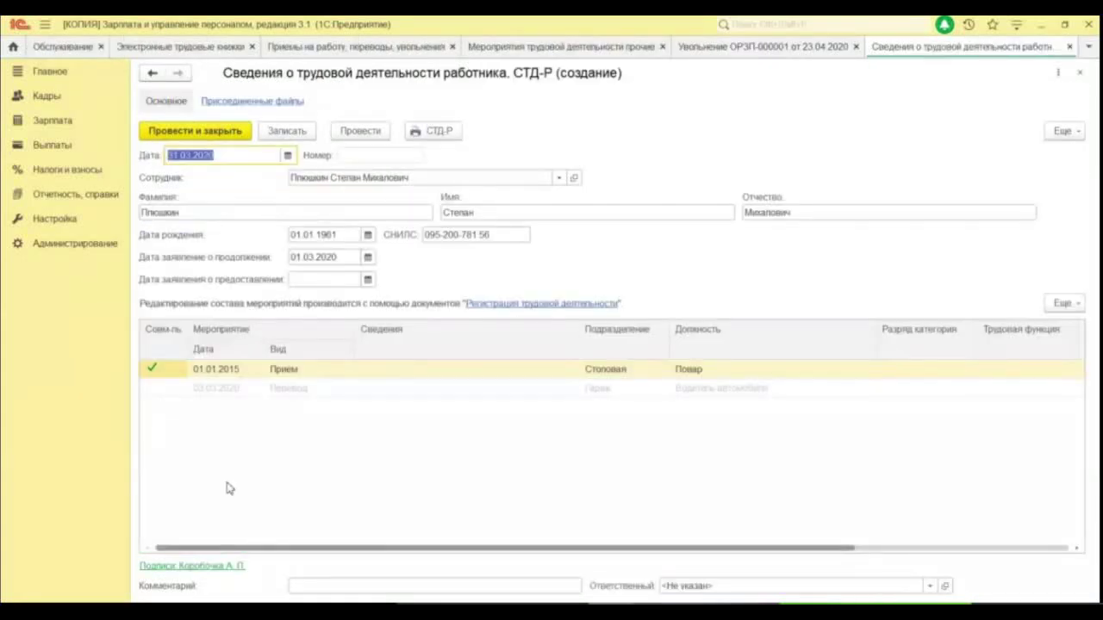
pyautogui.click(1080, 72)
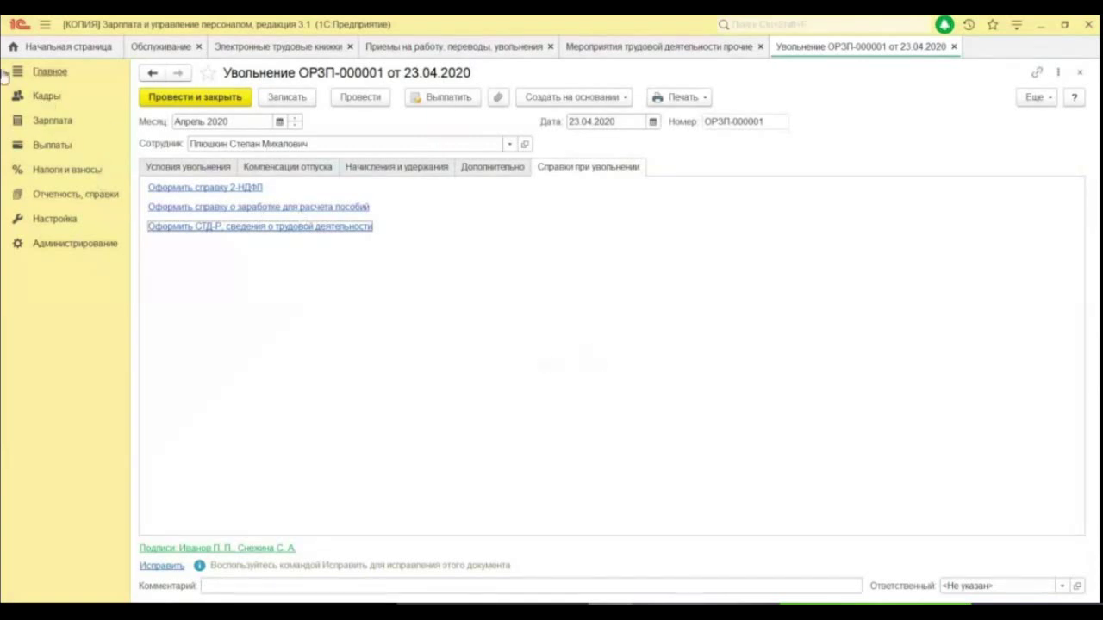
# - Open the Кадровый перевод dated 03.03.2020 from the hirings, transfers and dismissals list, and post and close it again
pyautogui.click(53, 101)
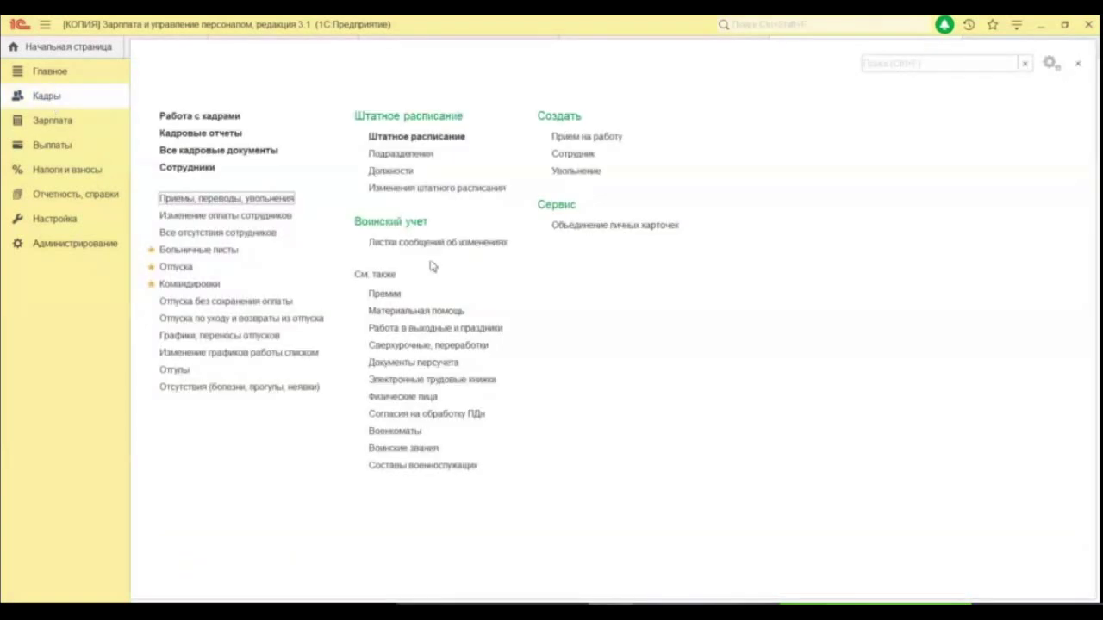
pyautogui.click(265, 205)
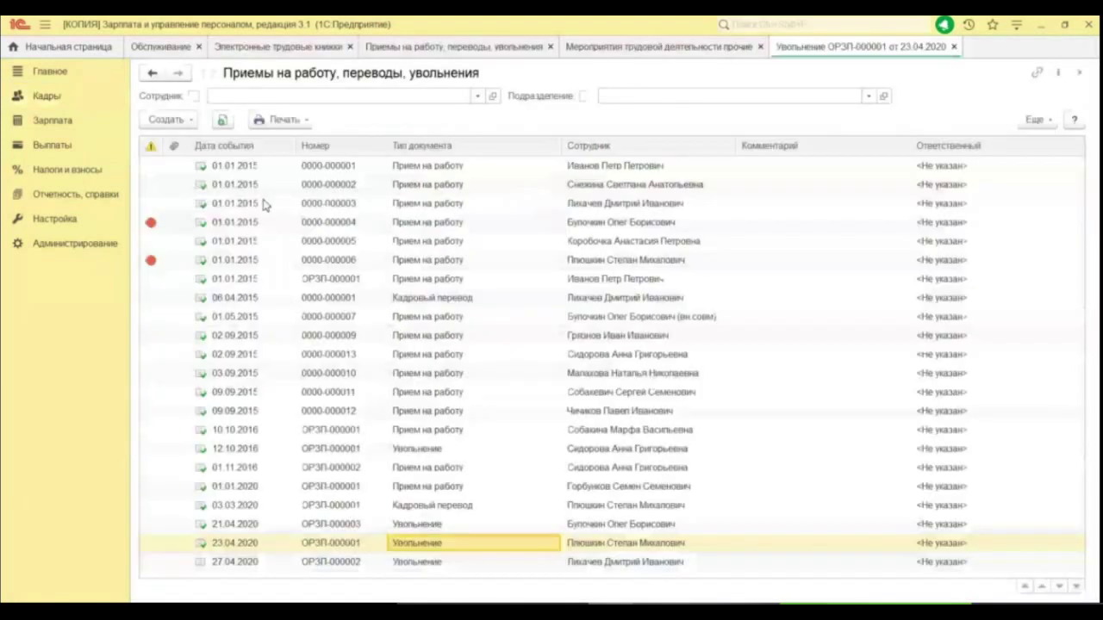
pyautogui.click(426, 505)
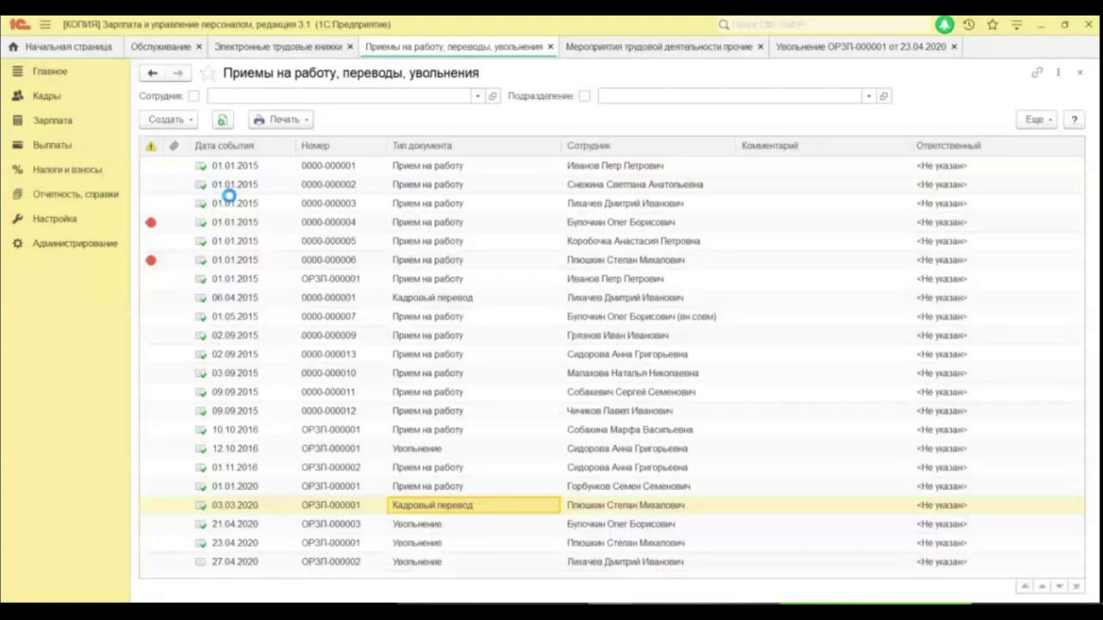
pyautogui.press('Return')
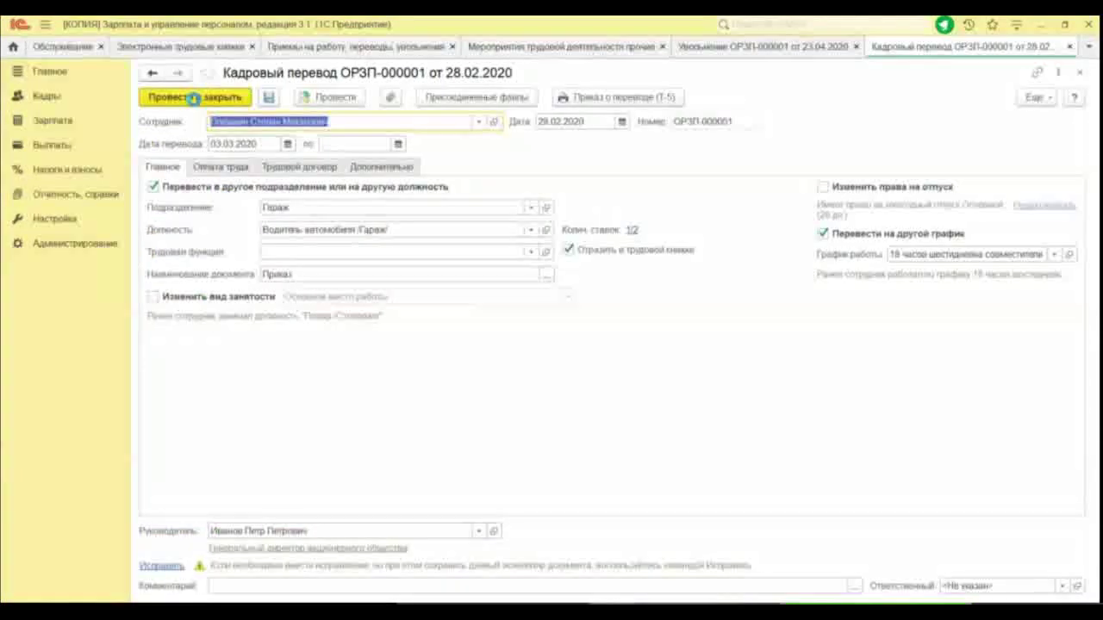
pyautogui.click(194, 98)
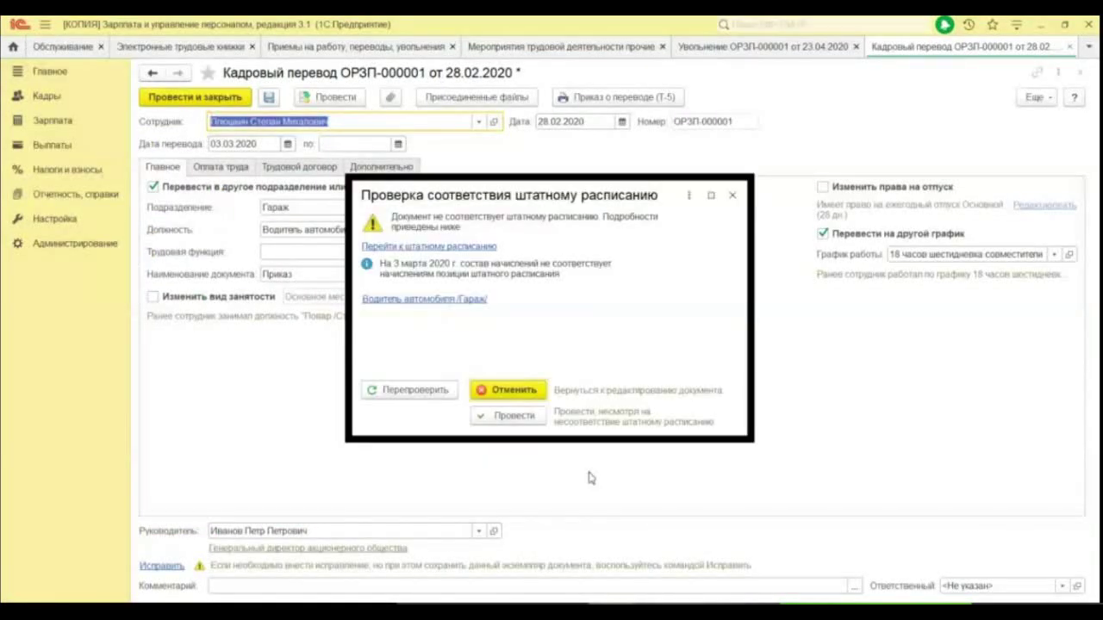
pyautogui.press('Escape')
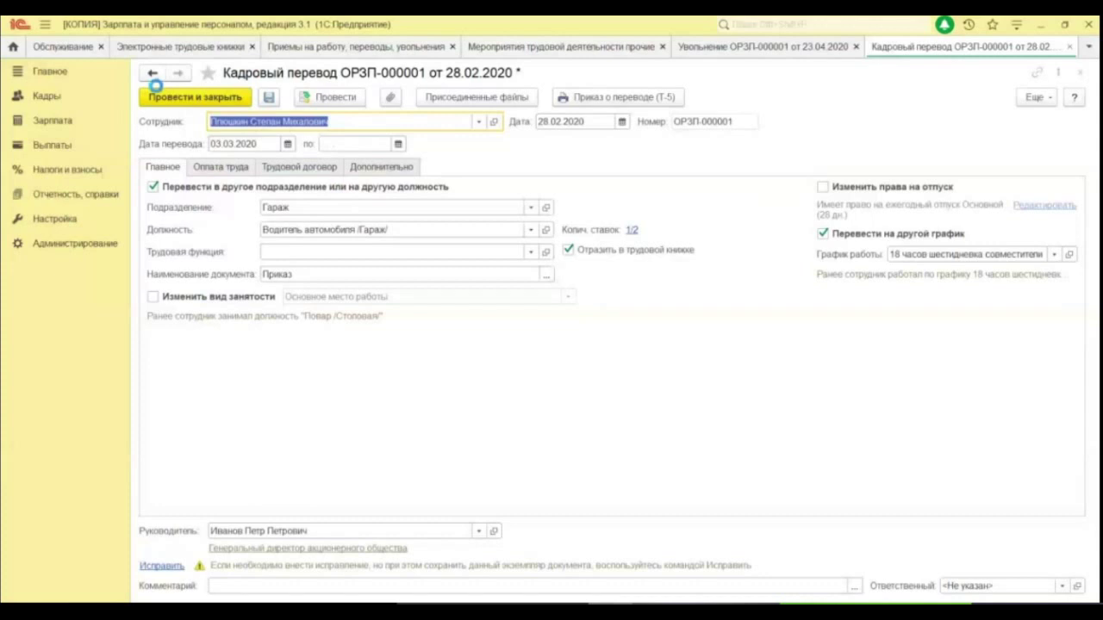
pyautogui.click(156, 90)
# - Reopen the register Мероприятия трудовой деятельности прочие, recheck the transferred employee's event identifiers, and close it
pyautogui.click(1017, 24)
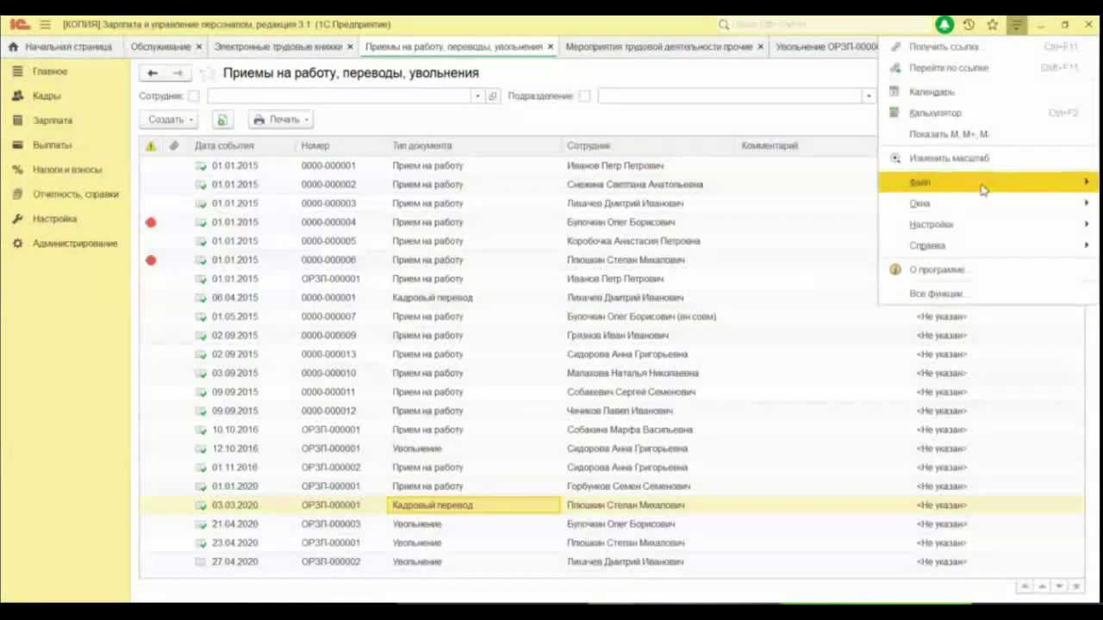
pyautogui.click(979, 294)
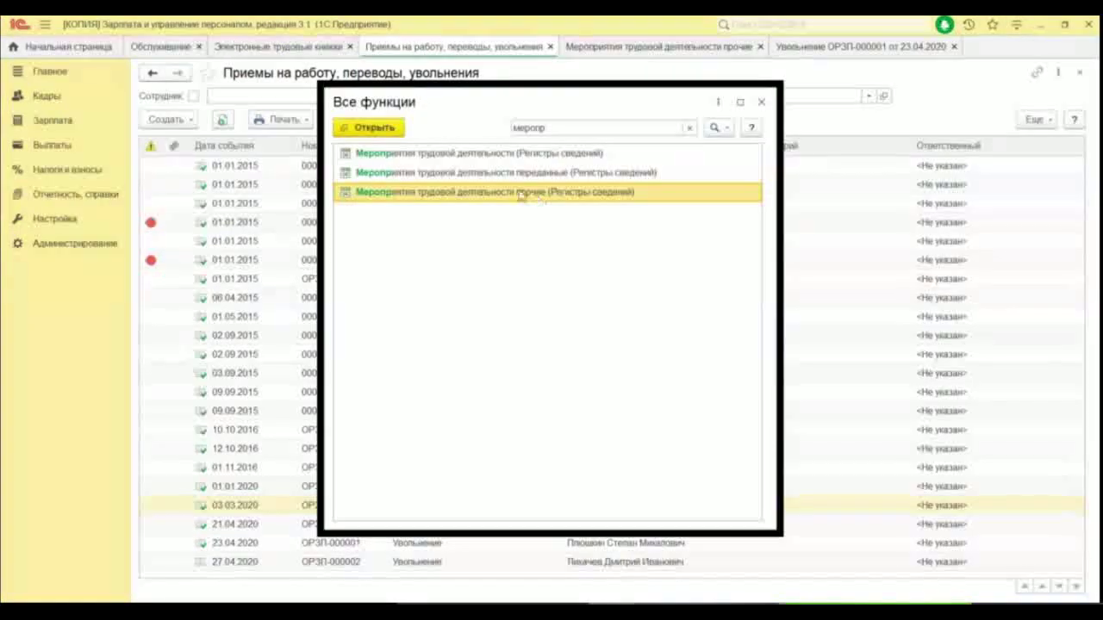
pyautogui.doubleClick(520, 191)
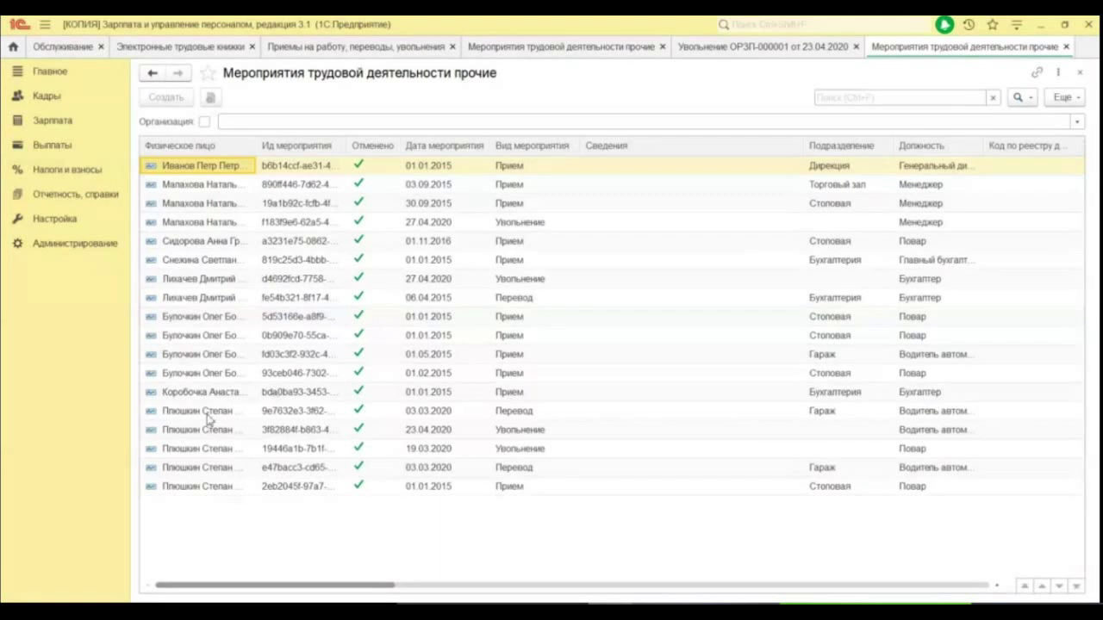
pyautogui.click(212, 448)
pyautogui.click(280, 486)
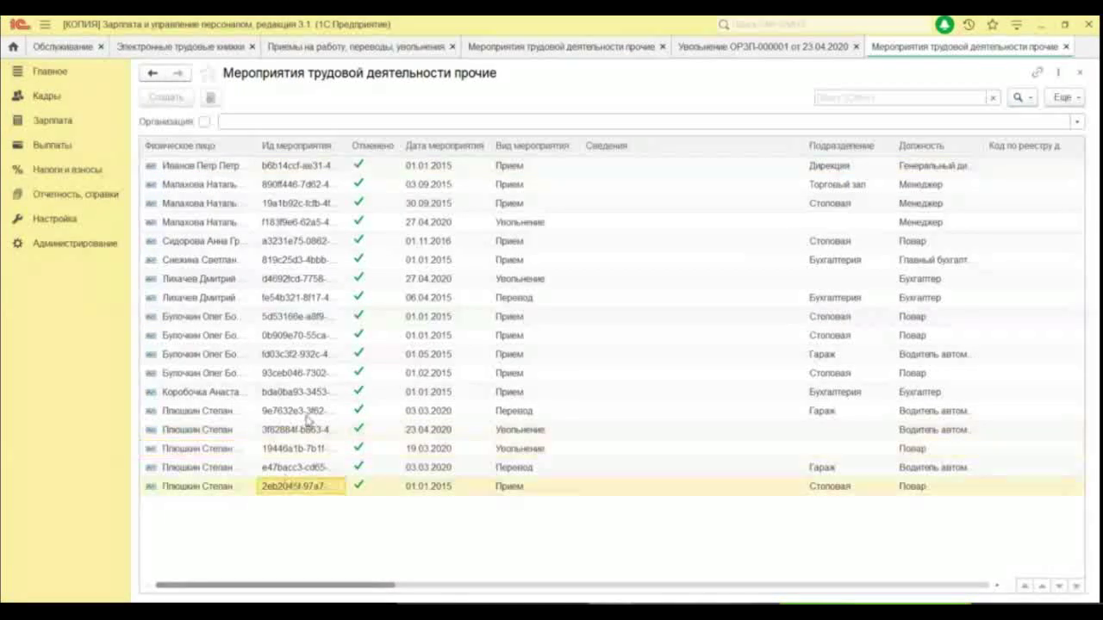
pyautogui.click(297, 412)
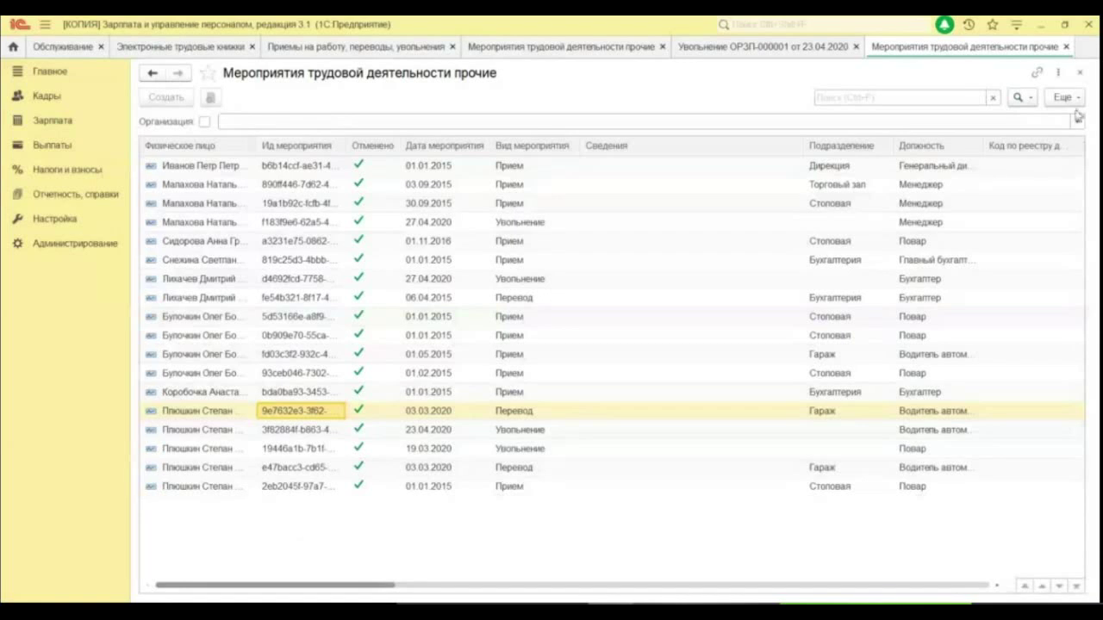
pyautogui.click(1081, 73)
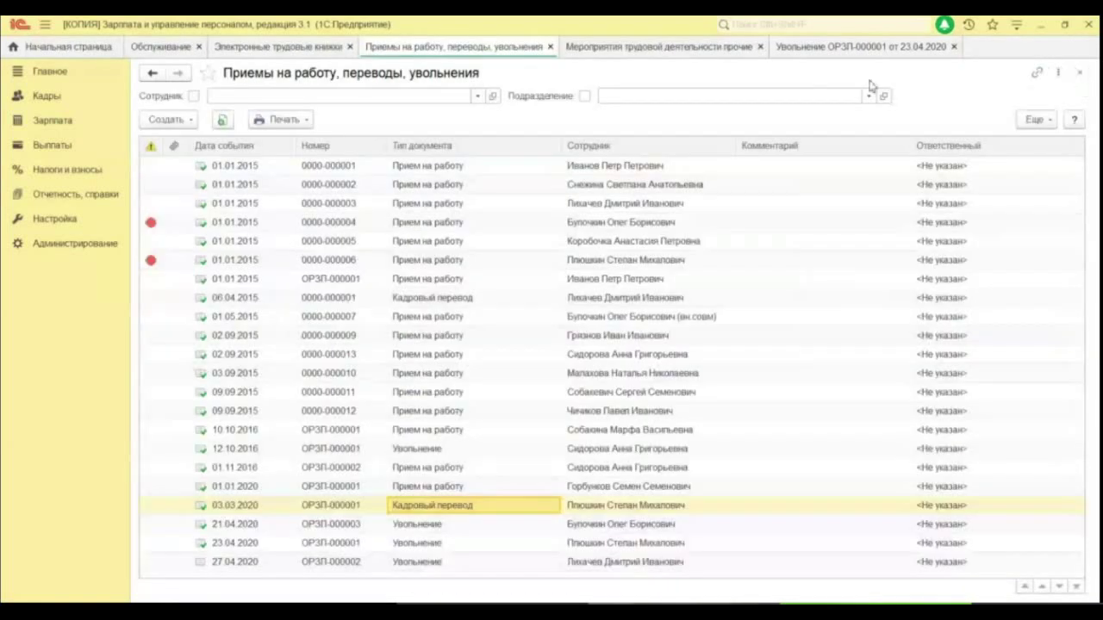
# - Generate a СТД-Р from the dismissal dated 23.04.2020, check its work activity events, and close it without saving
pyautogui.click(810, 47)
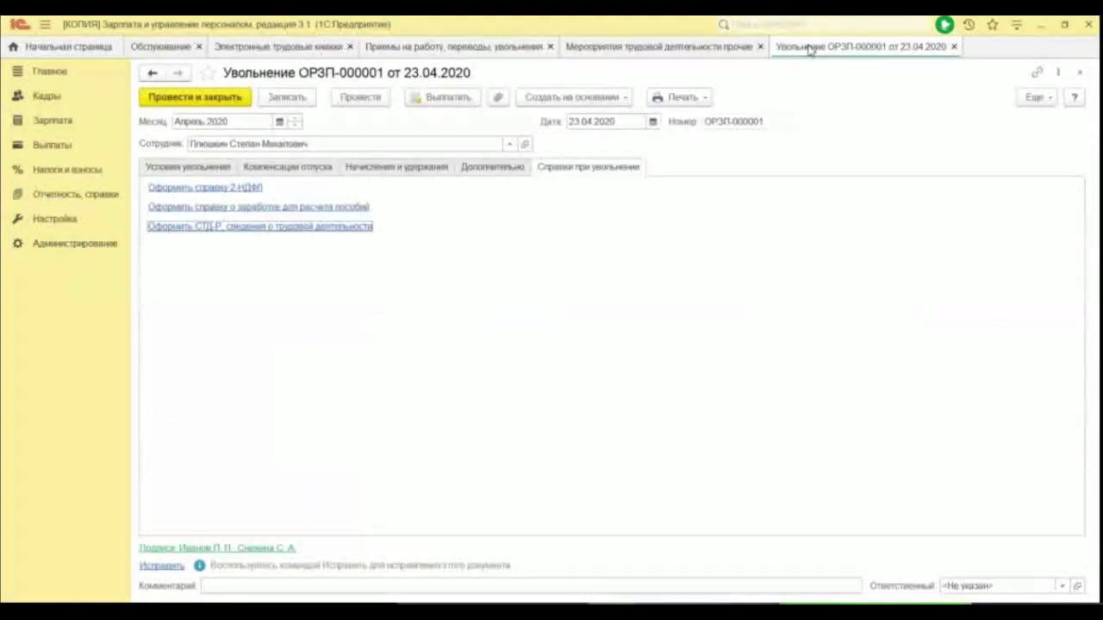
pyautogui.click(277, 228)
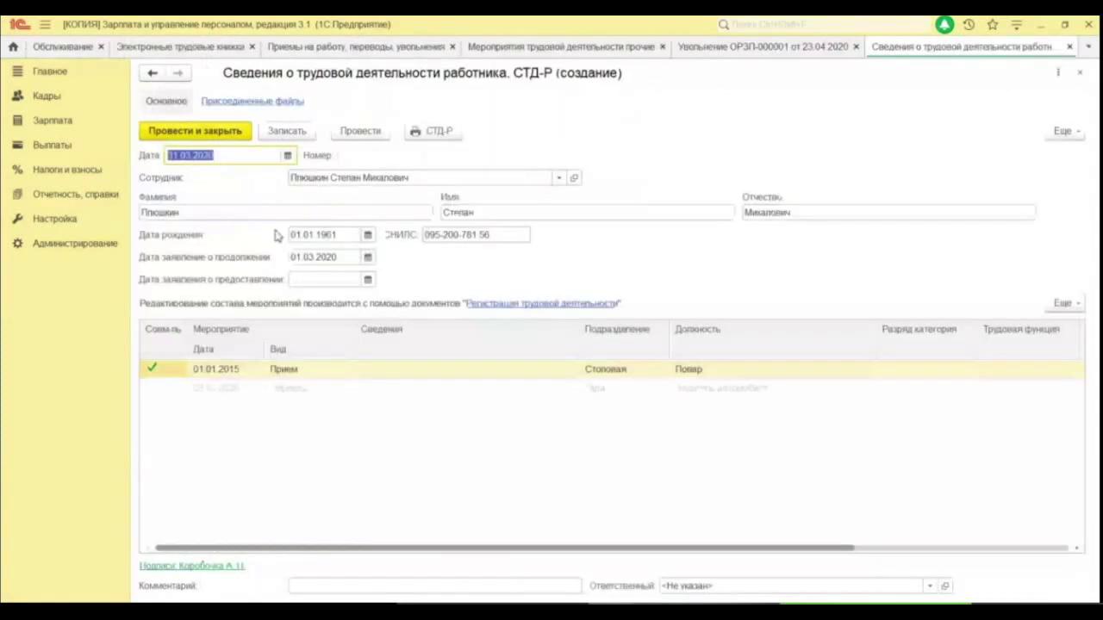
pyautogui.click(1080, 73)
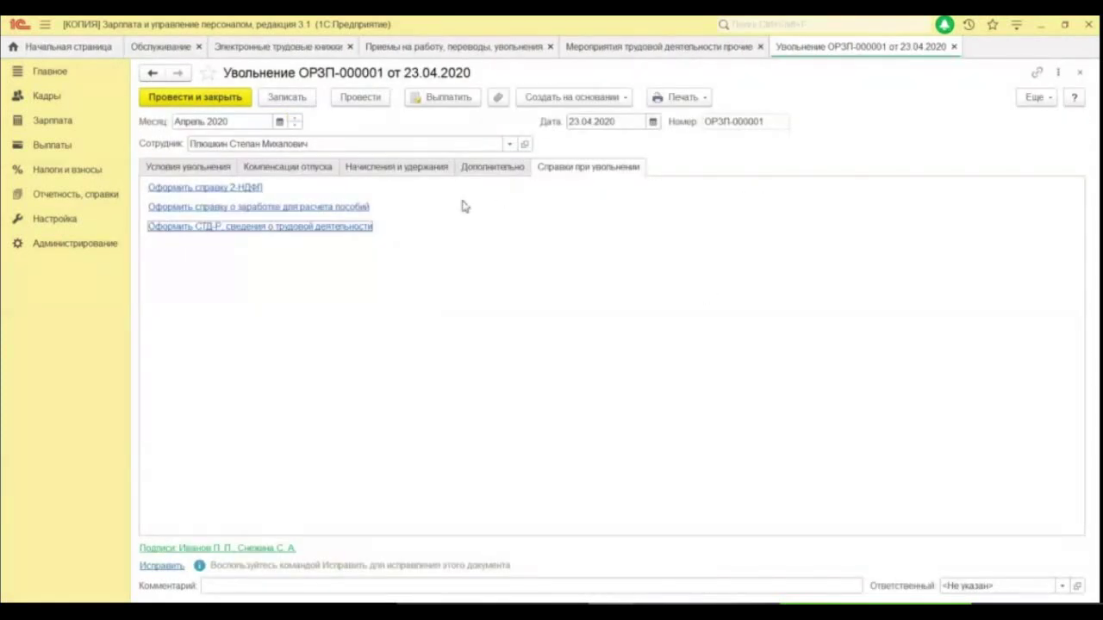
# - Return to the register Мероприятия трудовой деятельности прочие and enable editing of its records
pyautogui.click(611, 52)
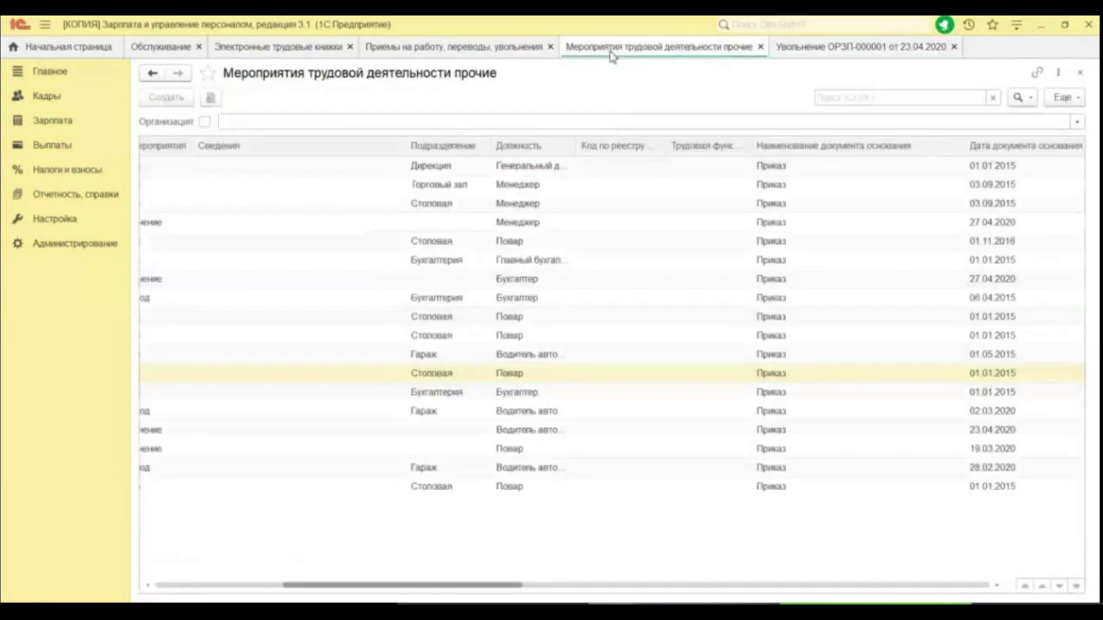
pyautogui.moveTo(470, 588); pyautogui.dragTo(241, 583)
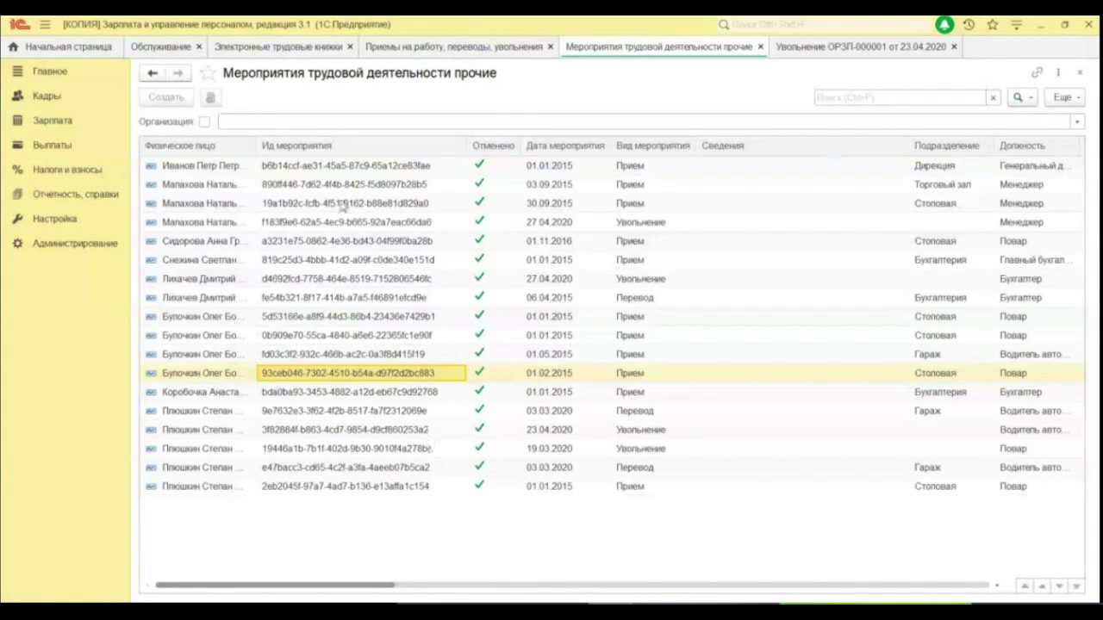
pyautogui.click(1062, 97)
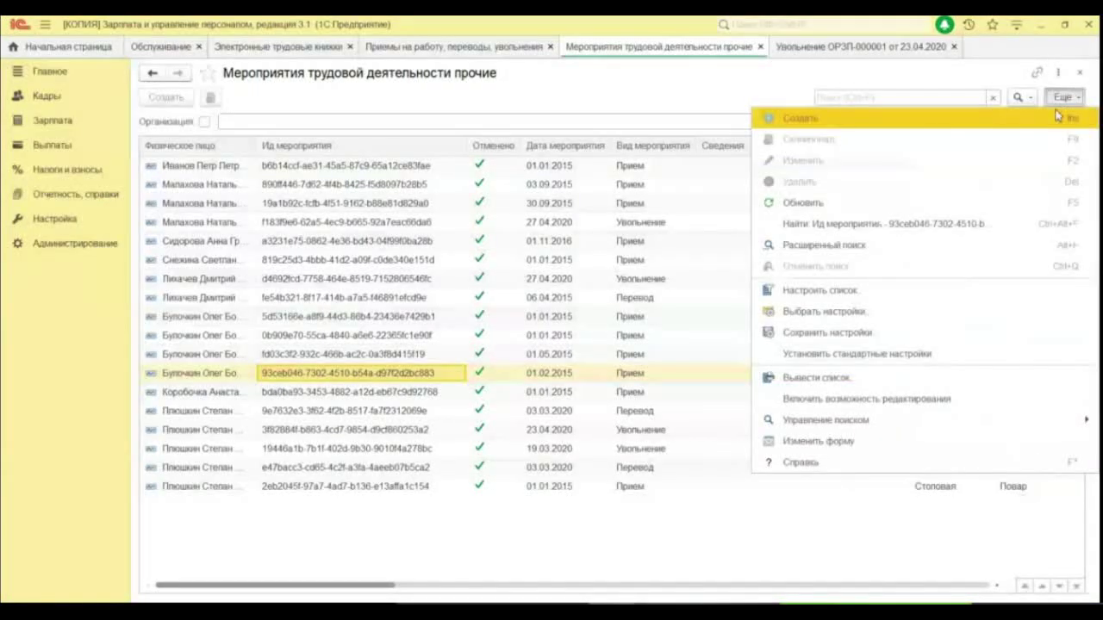
pyautogui.click(922, 408)
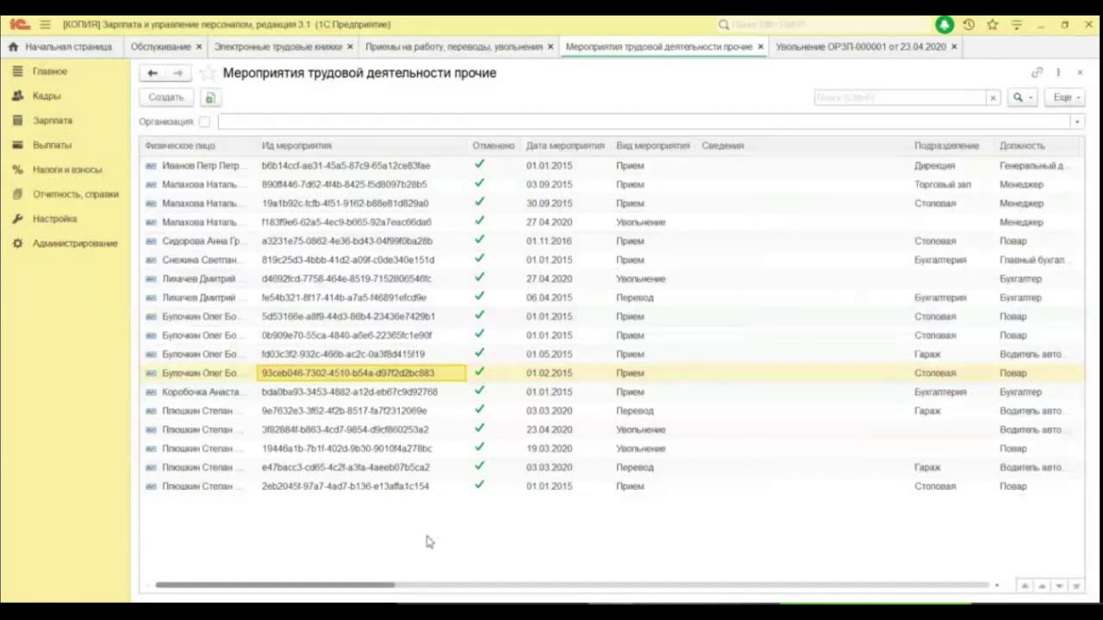
# - Delete the transferred employee's last two register records: the hiring dated 01.01.2015 and the lower transfer row dated 03.03.2020
pyautogui.rightClick(338, 488)
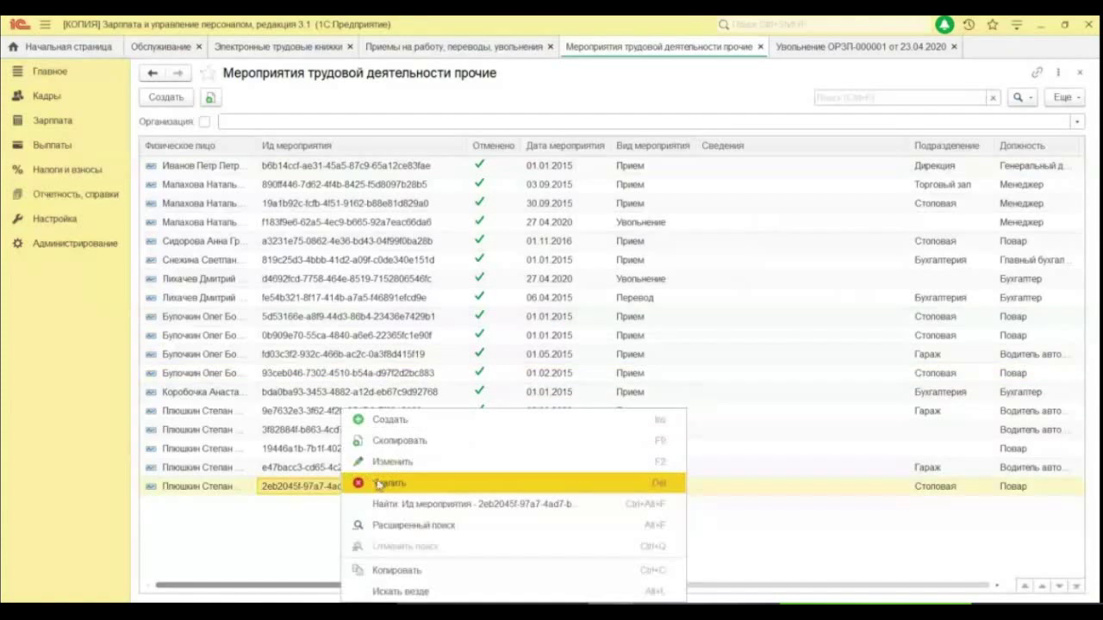
pyautogui.click(378, 485)
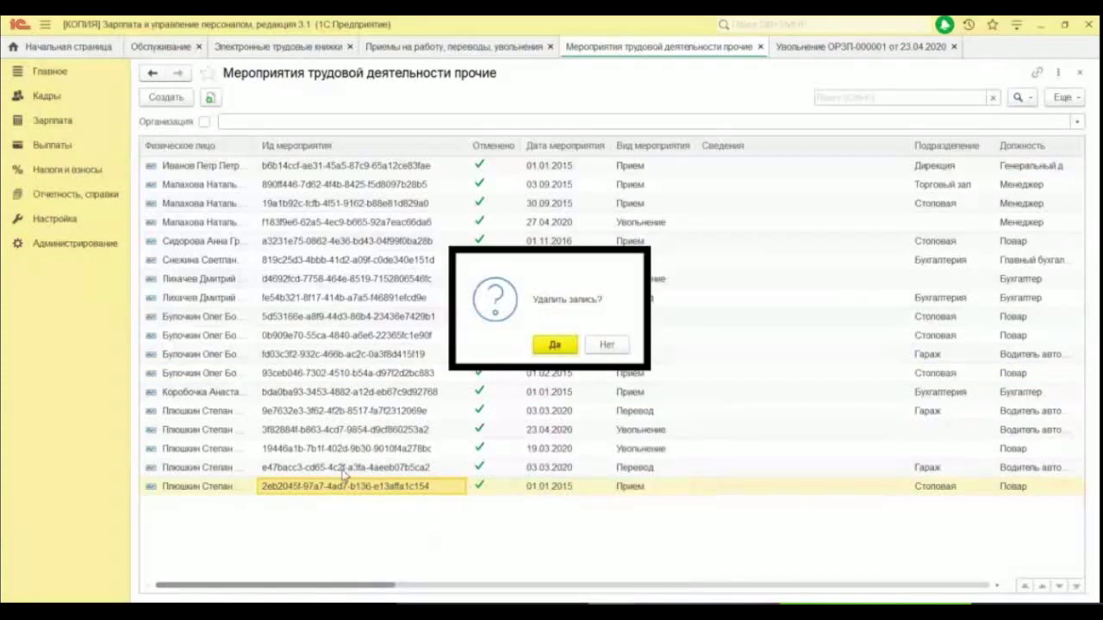
pyautogui.press('Return')
pyautogui.rightClick(384, 467)
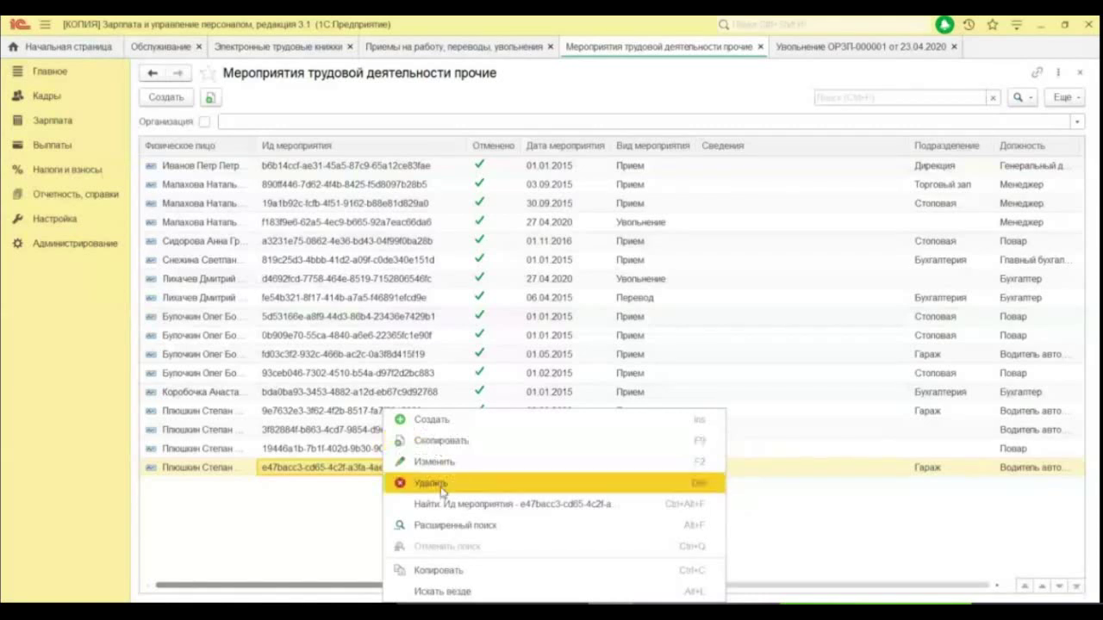
pyautogui.click(401, 483)
pyautogui.click(556, 343)
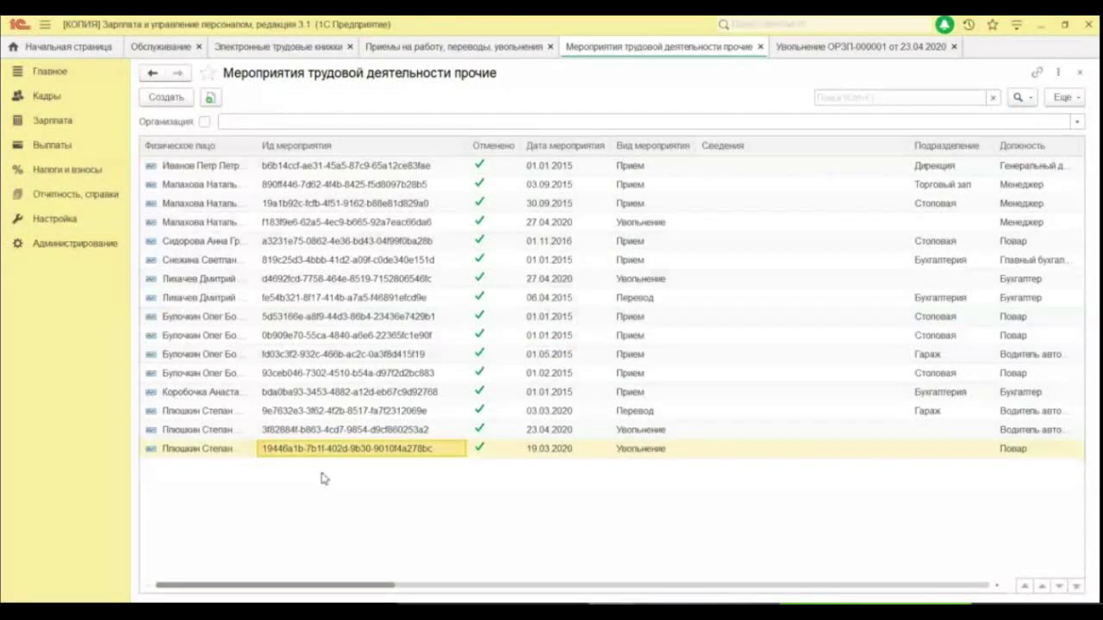
# - Delete the same employee's dismissal records dated 19.03.2020 and 23.04.2020 and the remaining transfer record dated 03.03.2020, and close the register
pyautogui.rightClick(382, 455)
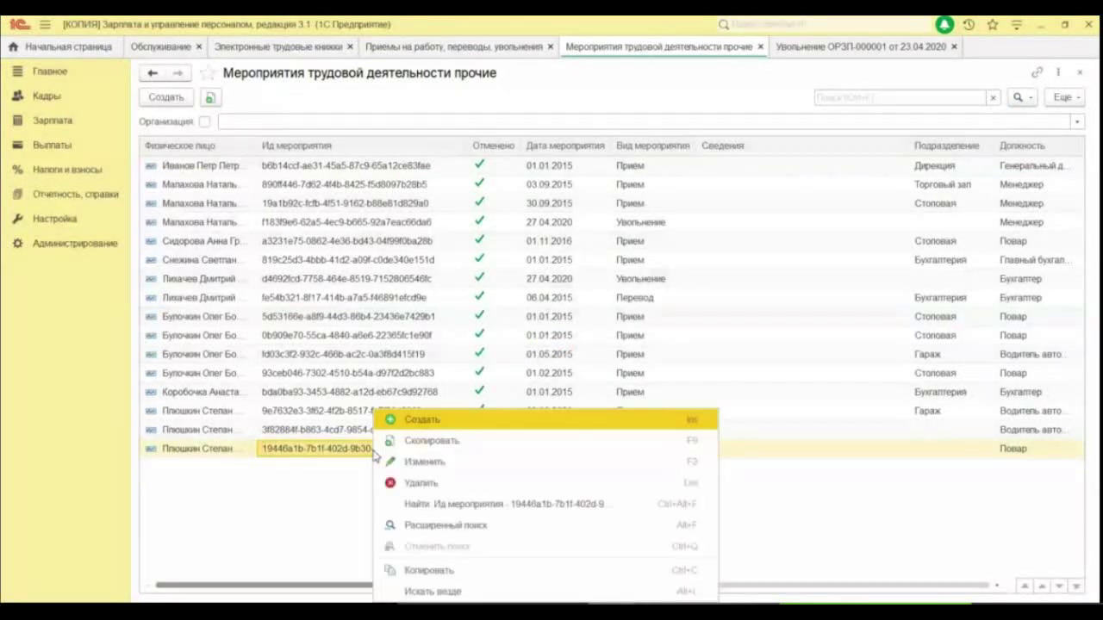
pyautogui.click(422, 484)
pyautogui.press('Return')
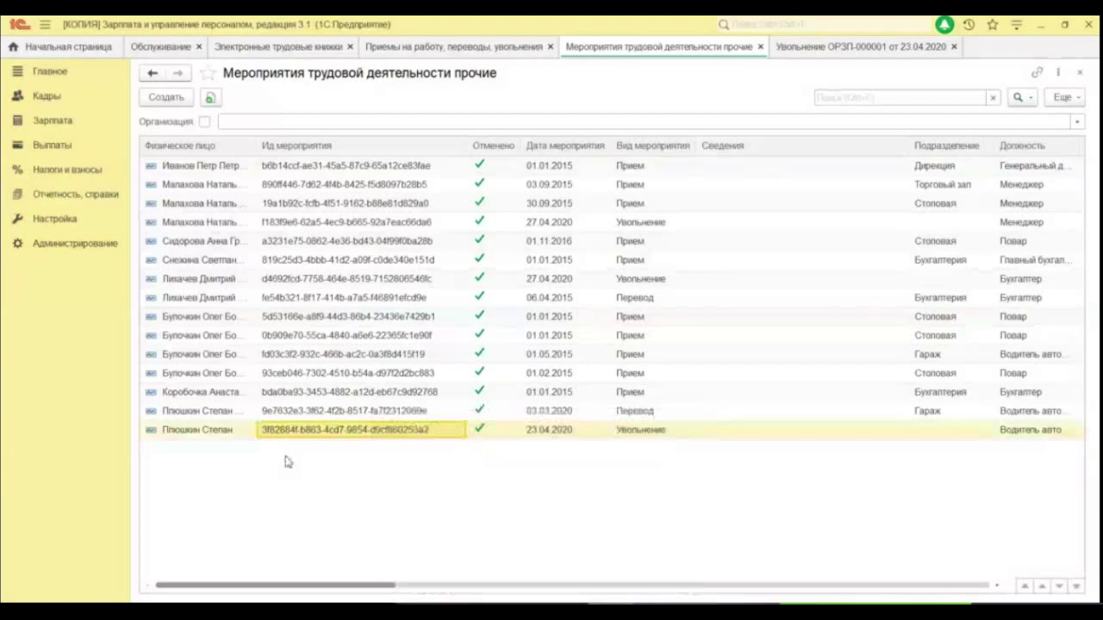
pyautogui.rightClick(354, 431)
pyautogui.click(410, 484)
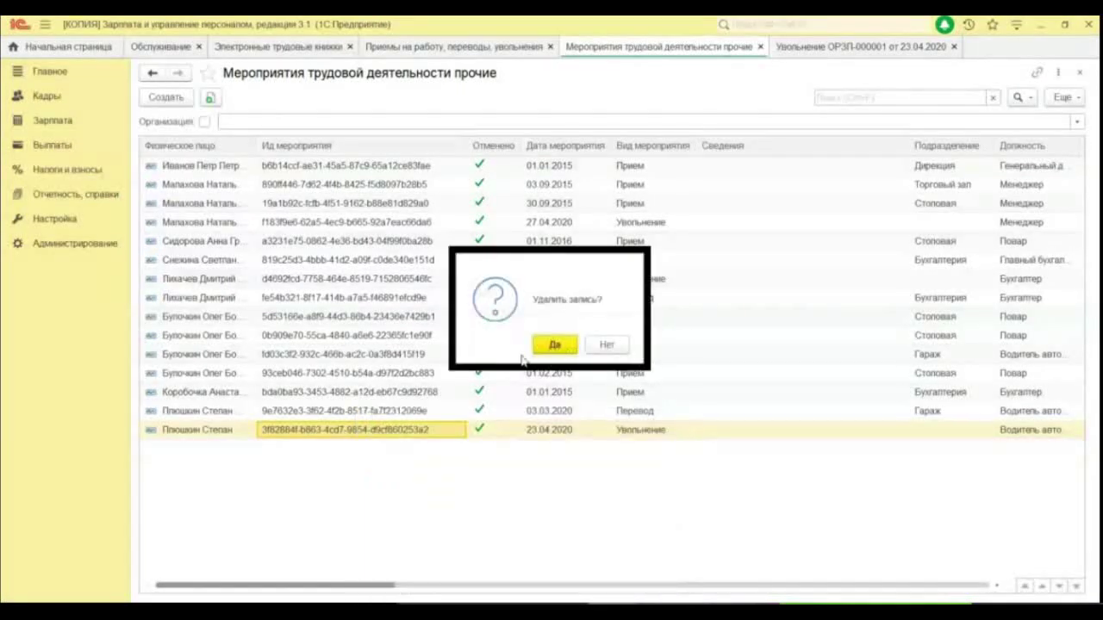
pyautogui.click(554, 345)
pyautogui.rightClick(355, 414)
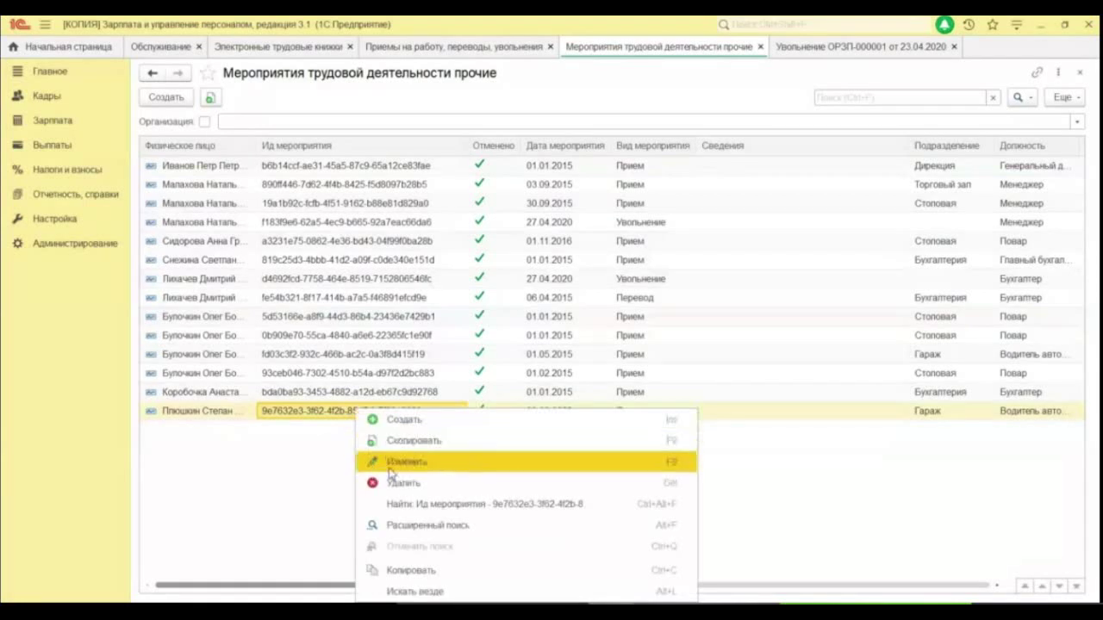
pyautogui.click(399, 484)
pyautogui.press('Return')
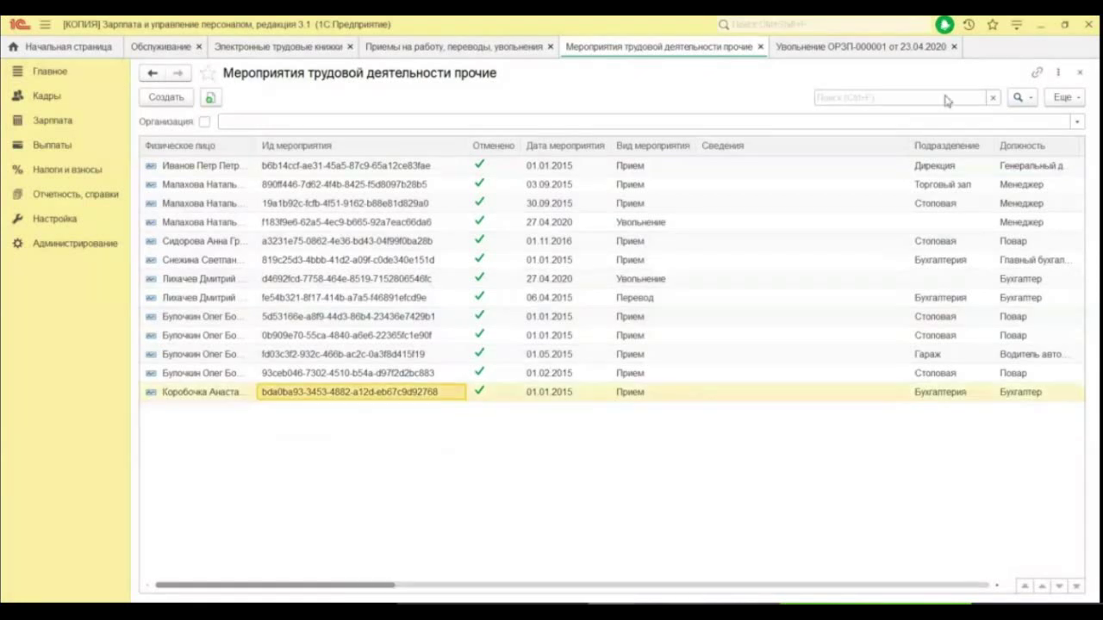
pyautogui.click(1080, 72)
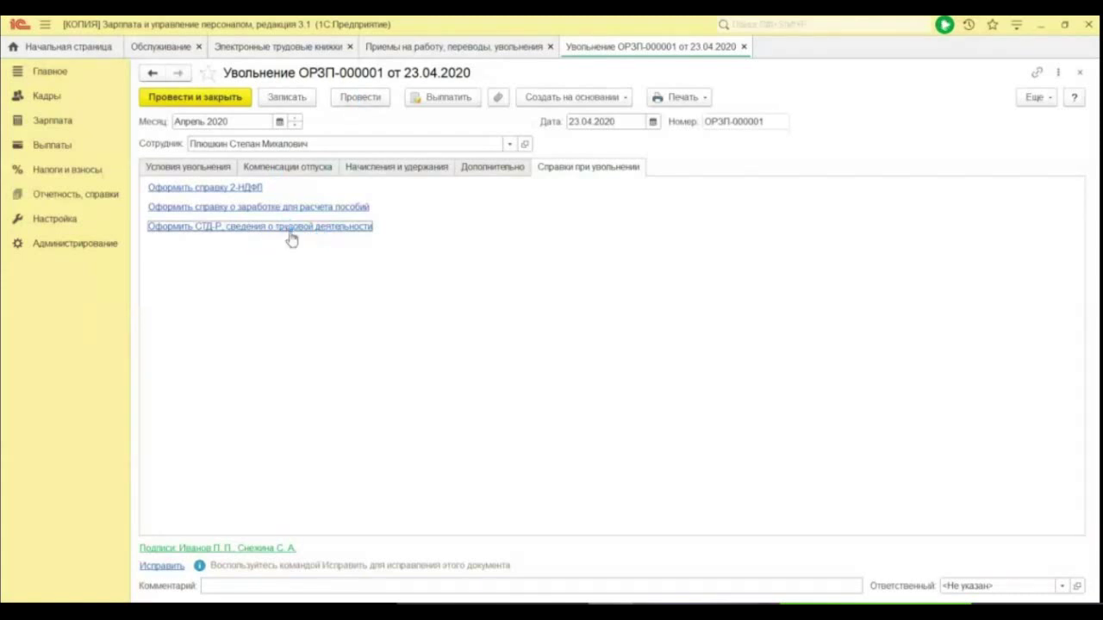
# - From the dismissal dated 23.04.2020, generate the СТД-Р again, recheck its hiring and transfer rows, and close it without saving
pyautogui.click(303, 394)
pyautogui.click(243, 374)
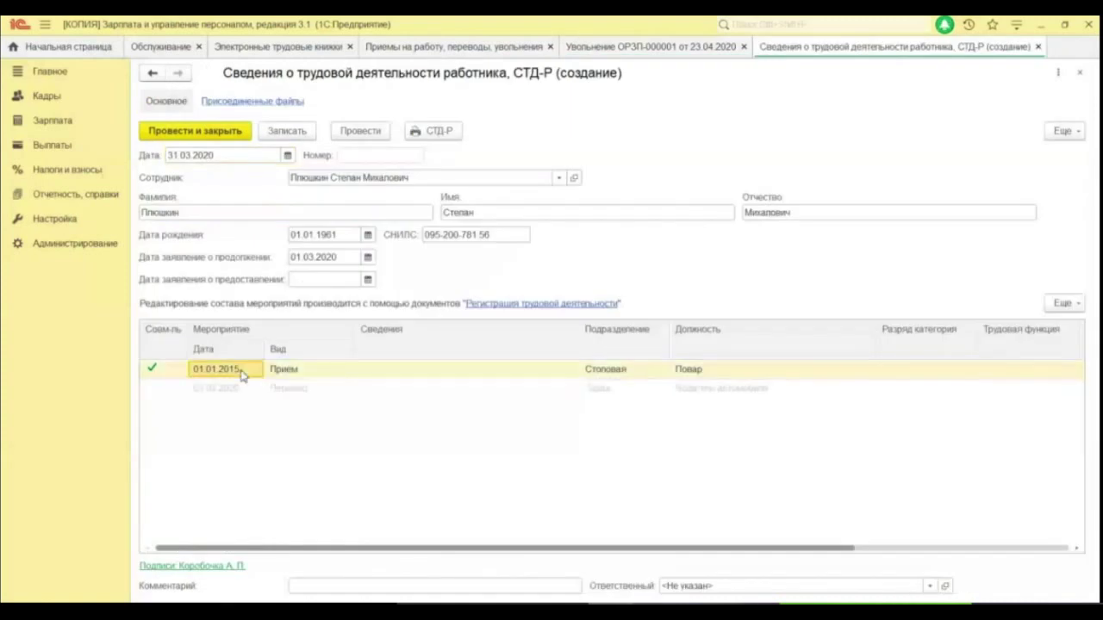
pyautogui.click(1080, 73)
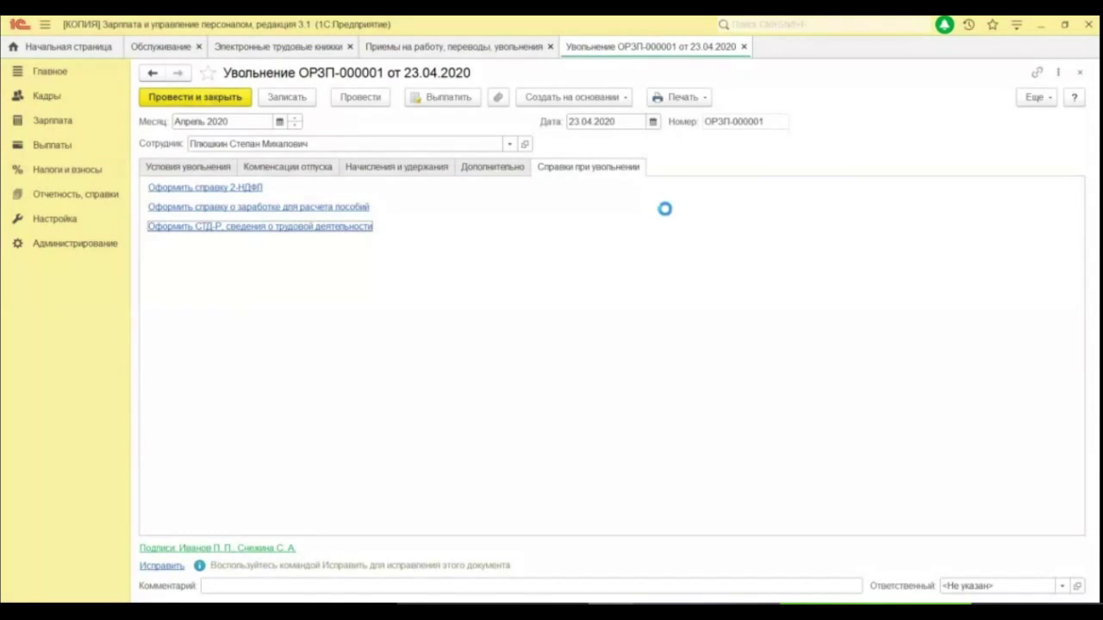
# - Reopen the register Мероприятия трудовой деятельности прочие, check its remaining records, and close it
pyautogui.click(1016, 26)
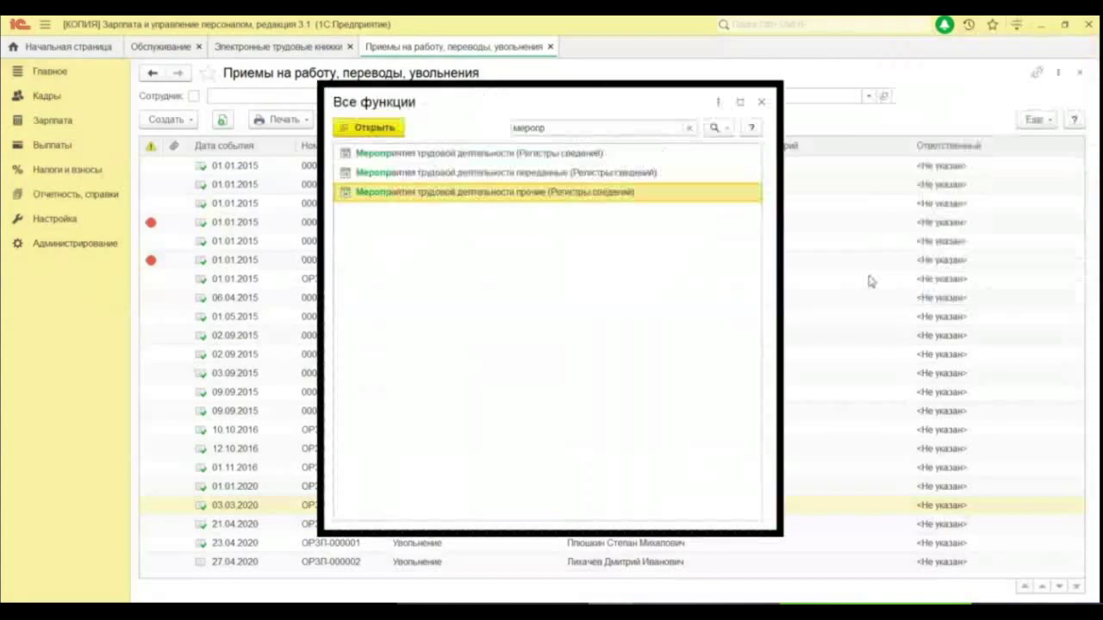
pyautogui.doubleClick(440, 193)
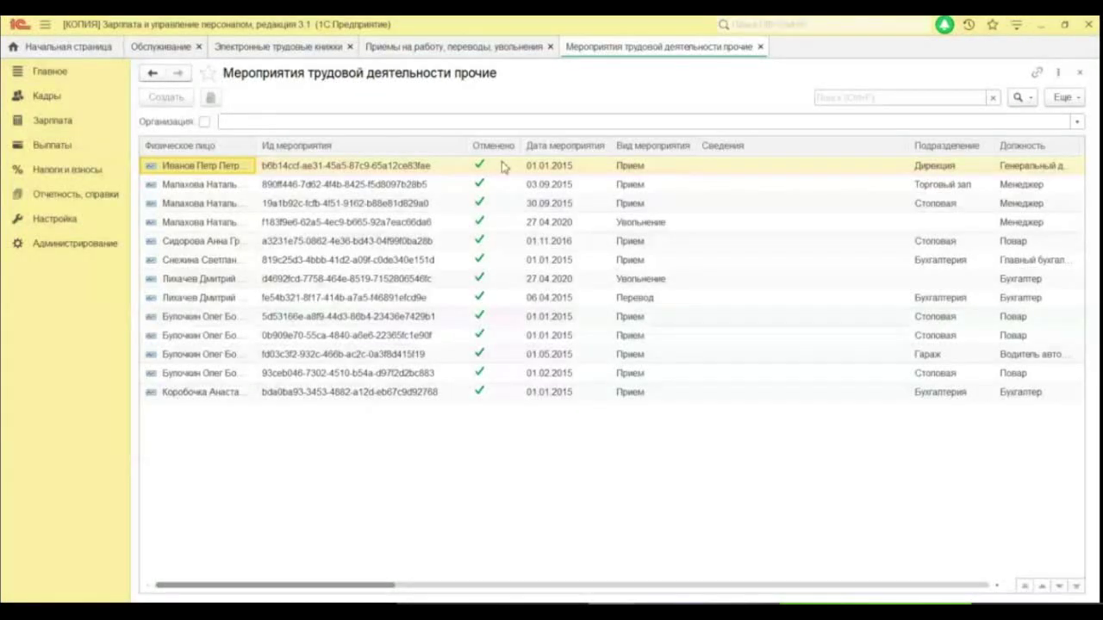
pyautogui.click(1081, 74)
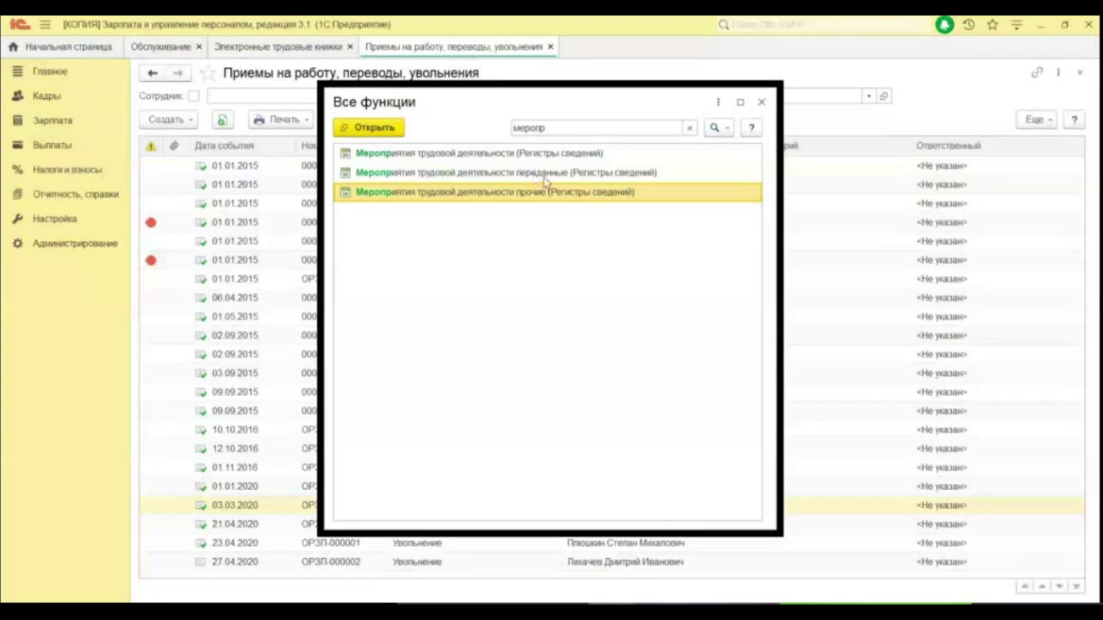
# - Open the register Мероприятия трудовой деятельности переданные, widen the Ид мероприятия column, compare the submitted event identifiers, and close it
pyautogui.press('Escape')
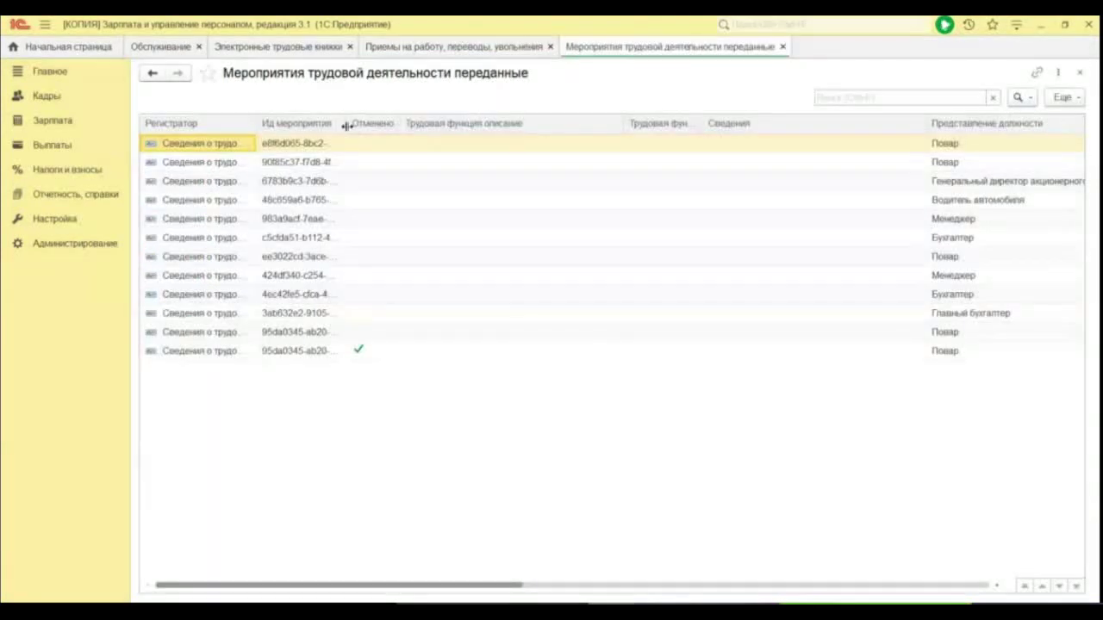
pyautogui.moveTo(354, 127); pyautogui.dragTo(517, 160)
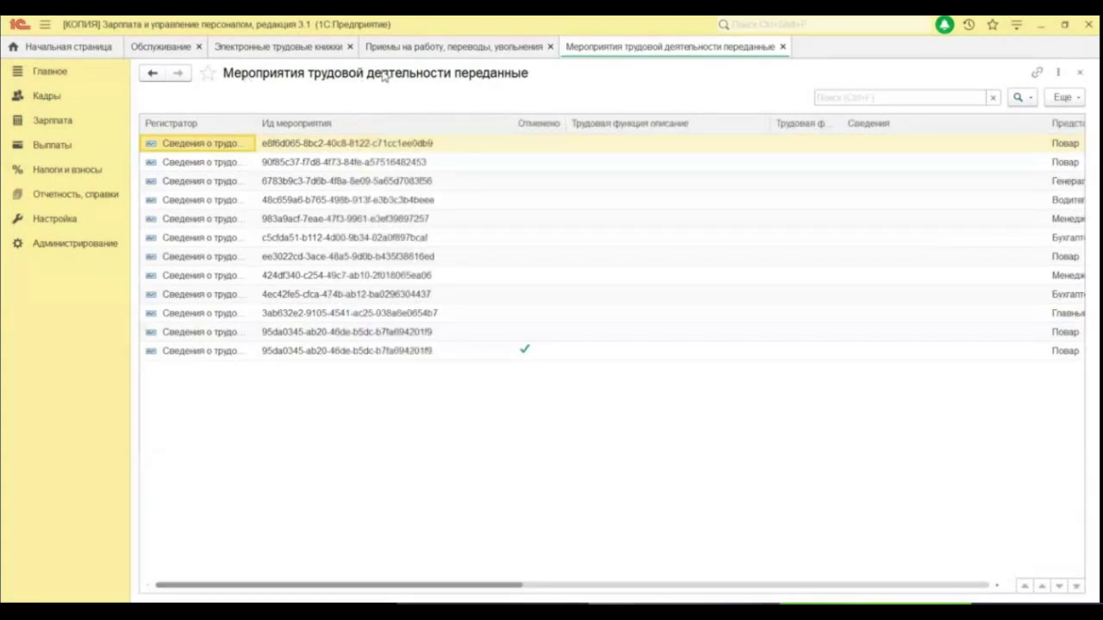
pyautogui.click(392, 163)
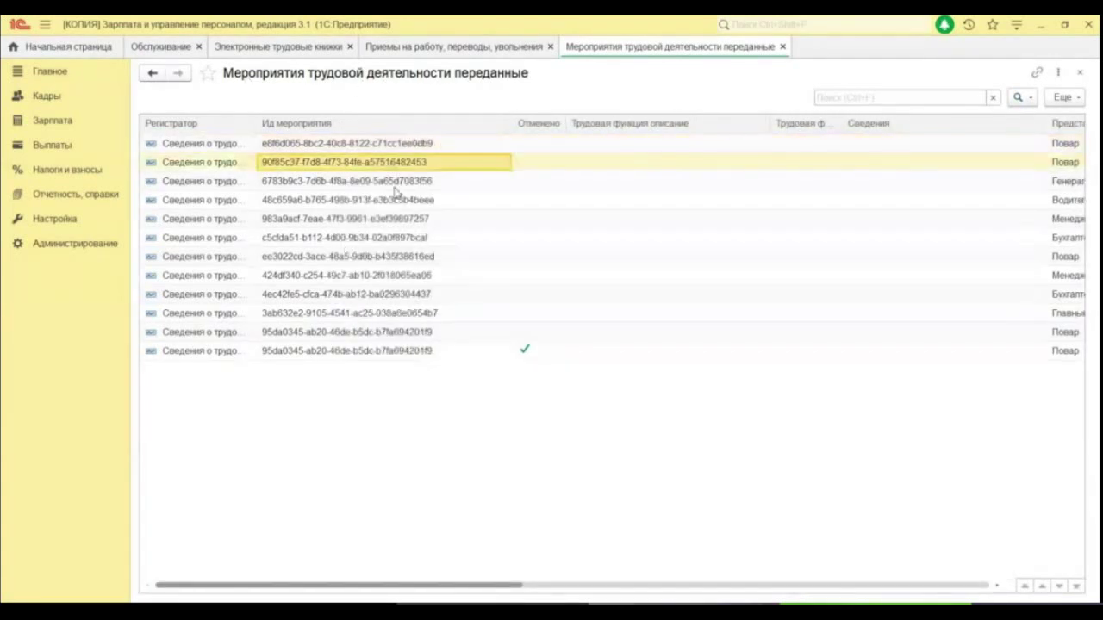
pyautogui.click(392, 182)
pyautogui.click(398, 201)
pyautogui.click(410, 239)
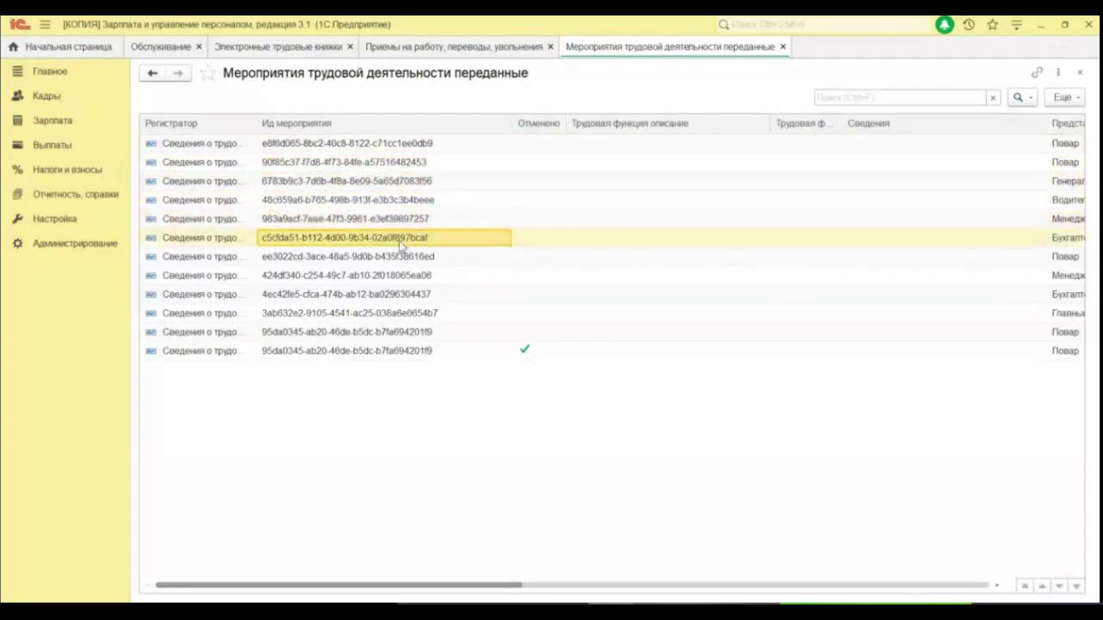
pyautogui.click(391, 256)
pyautogui.click(405, 350)
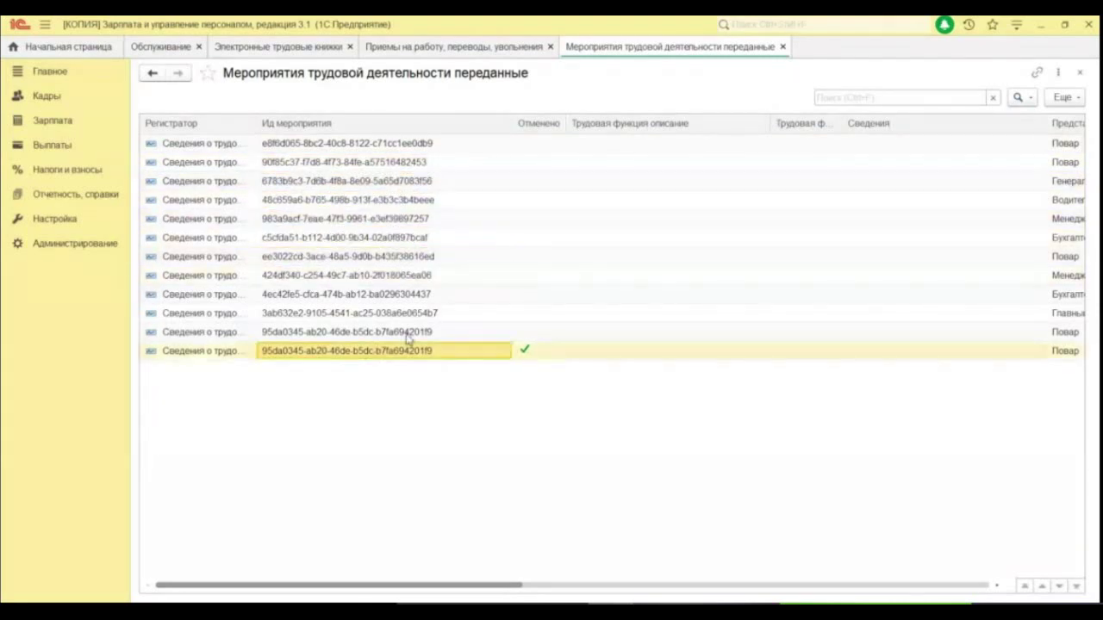
pyautogui.click(782, 48)
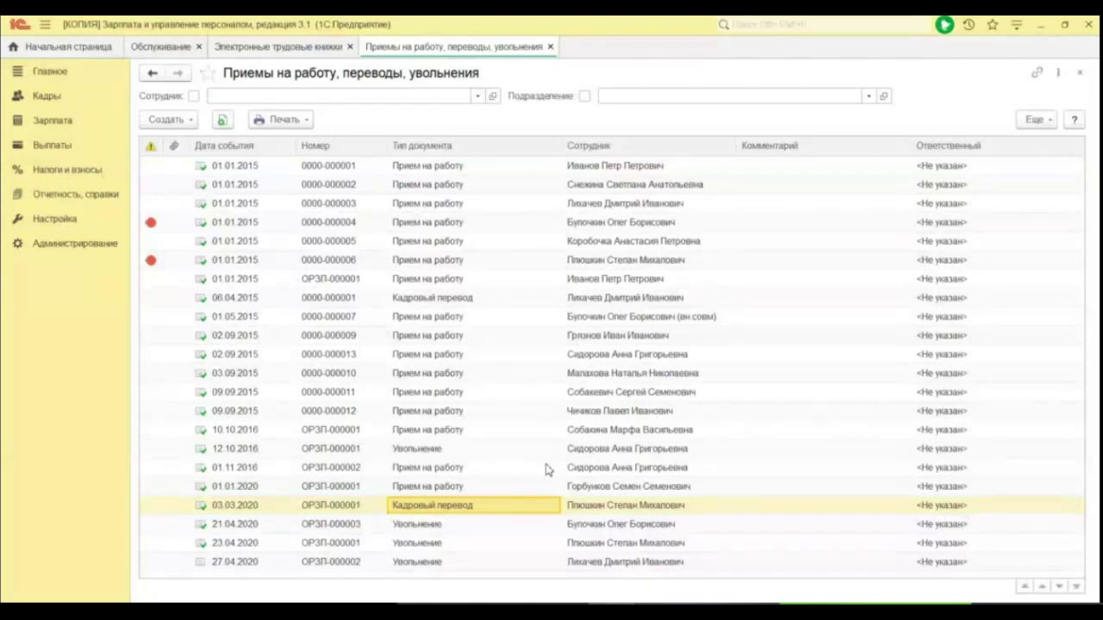
# - From the Электронные трудовые книжки list, open the СЗВ-ТД for Февраль 2020, check its employees' events, and close it
pyautogui.hotkey('ctrl', 'Tab')
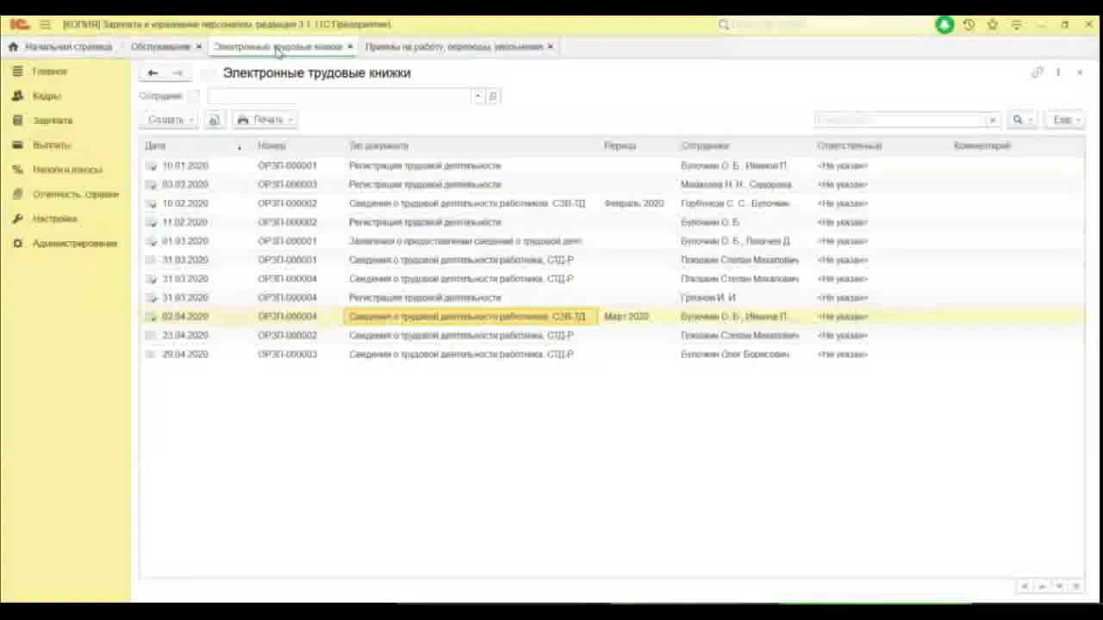
pyautogui.click(472, 205)
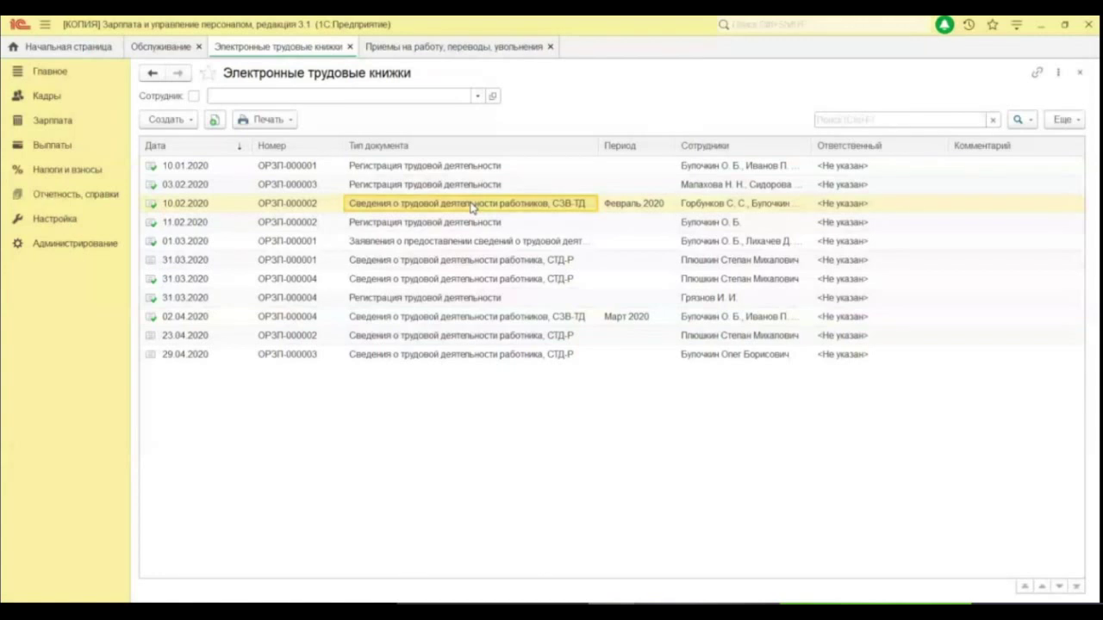
pyautogui.doubleClick(472, 205)
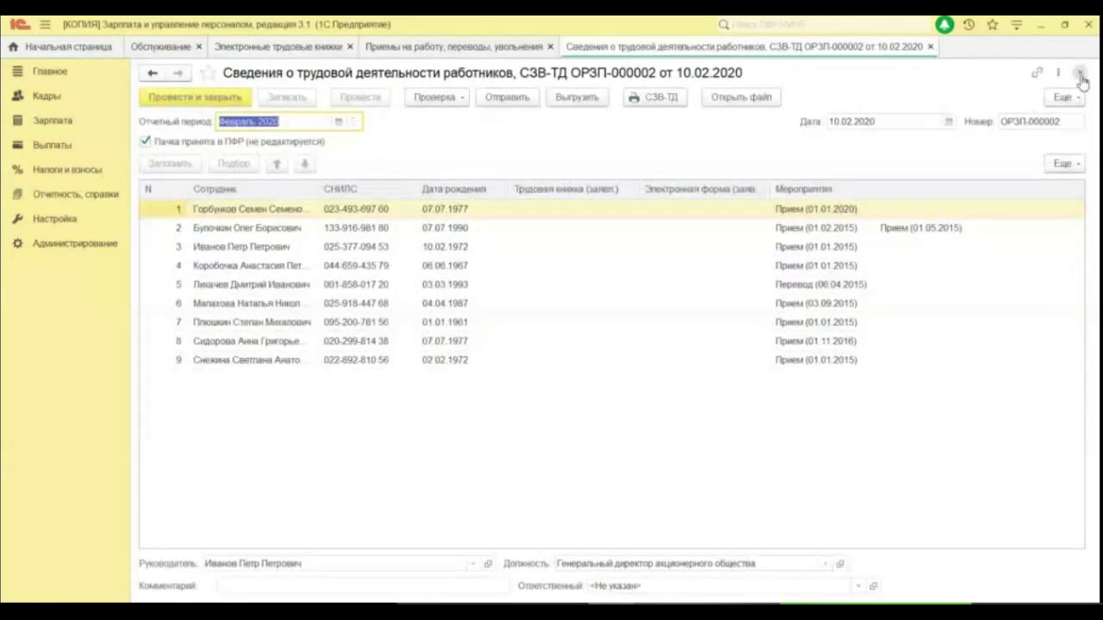
pyautogui.click(1080, 75)
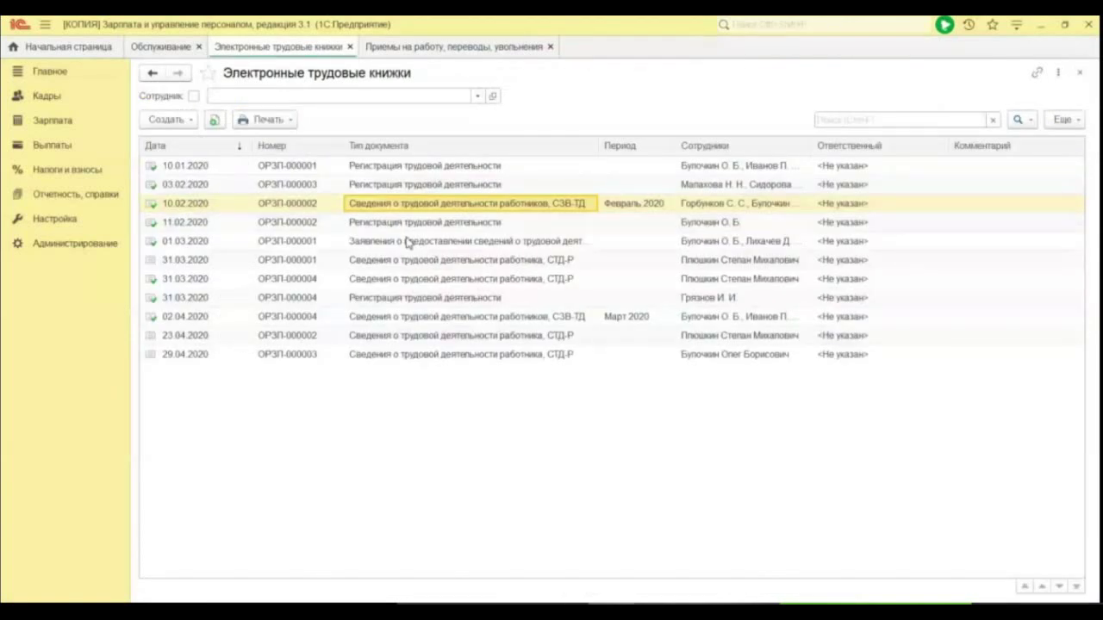
# - Check the СЗВ-ТД for Март 2020, close it, and reopen the СЗВ-ТД dated 10.02.2020 for comparison
pyautogui.doubleClick(472, 316)
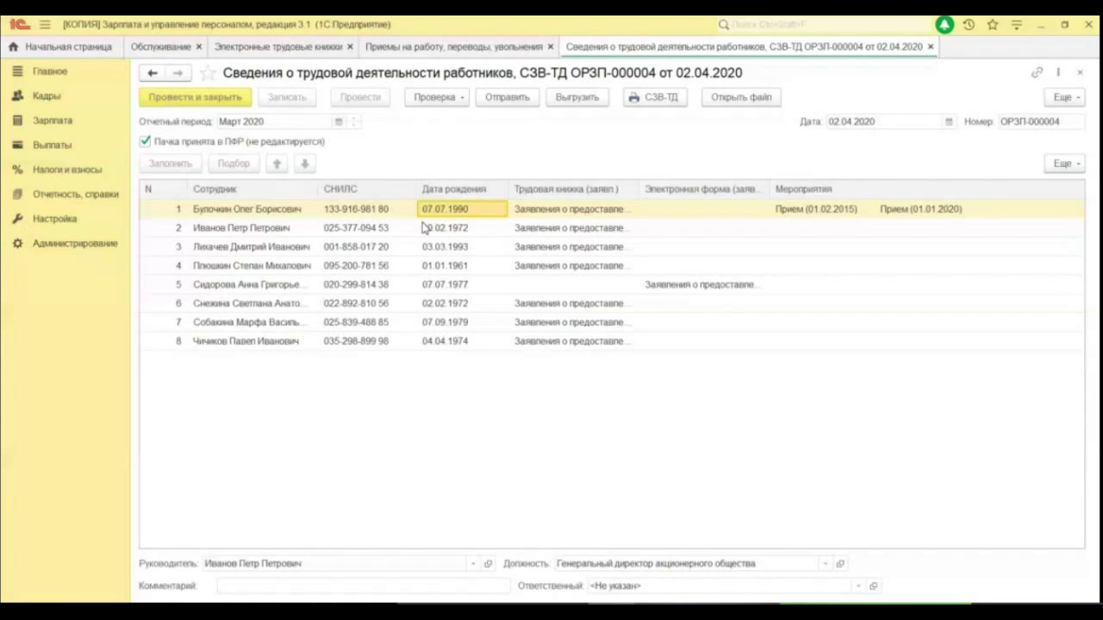
pyautogui.press('Escape')
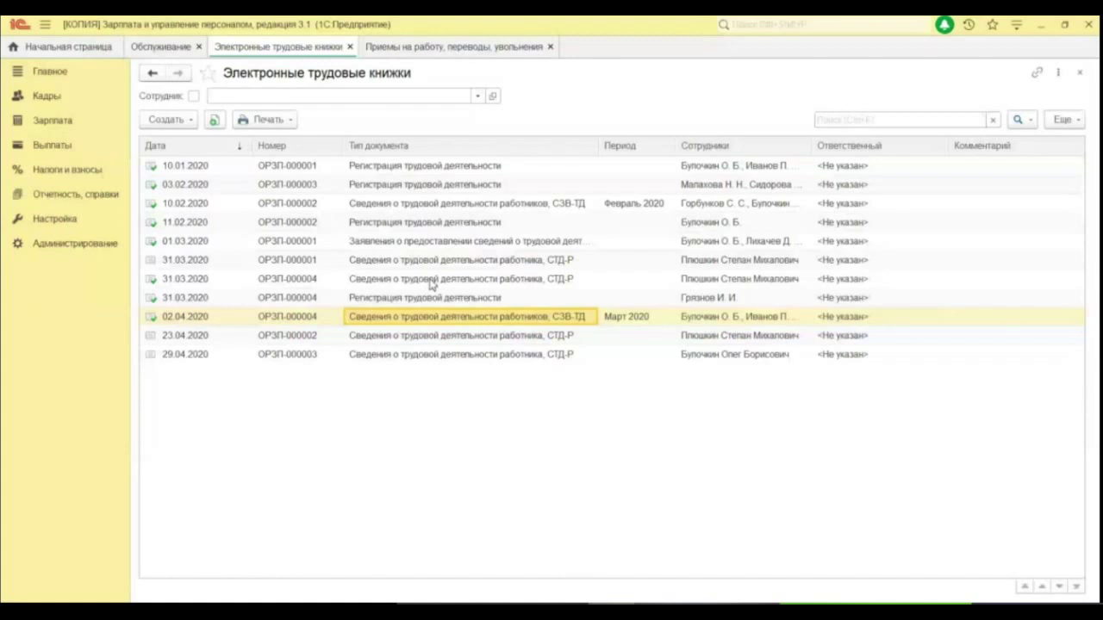
pyautogui.doubleClick(430, 204)
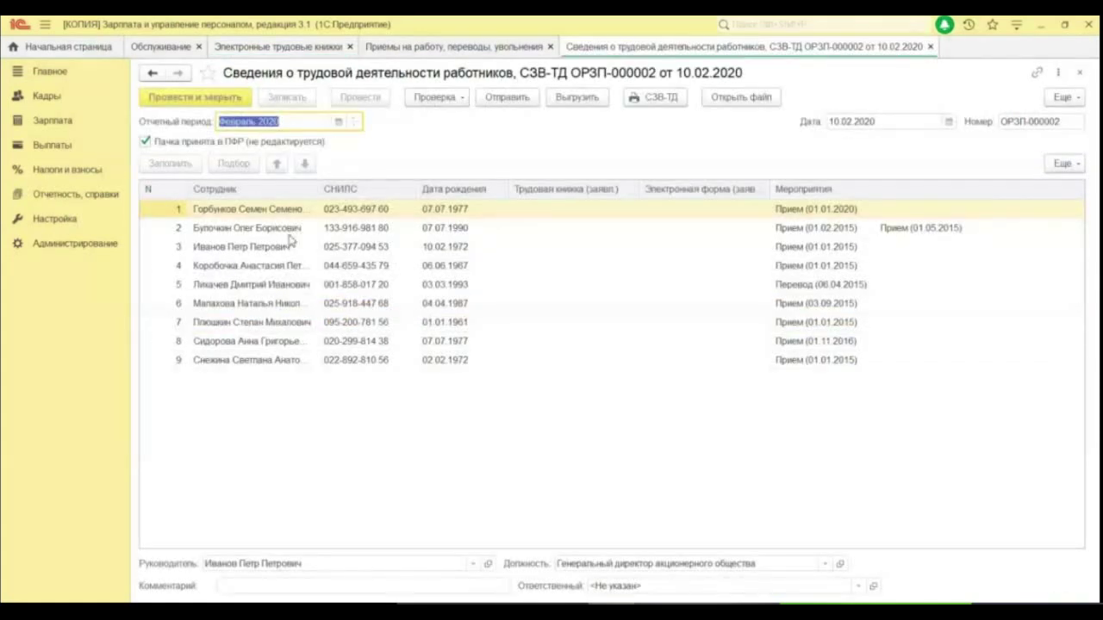
# - Open the XML file of the СЗВ-ТД dated 10.02.2020, examine the UUID elements of the employees' events, and close both file and document
pyautogui.click(738, 100)
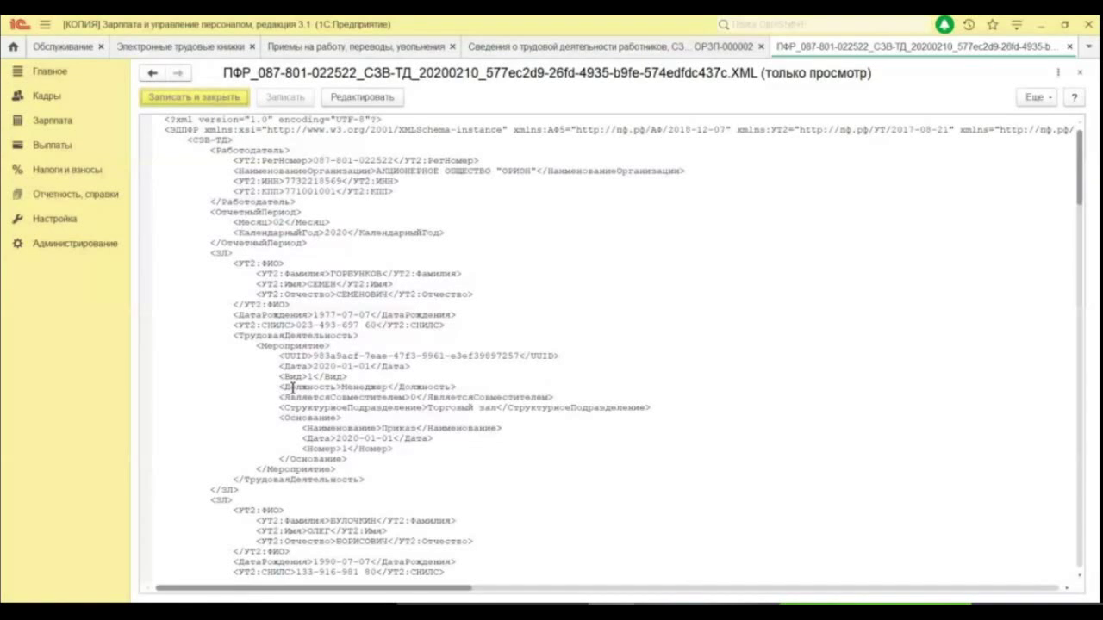
pyautogui.moveTo(256, 346); pyautogui.dragTo(312, 356)
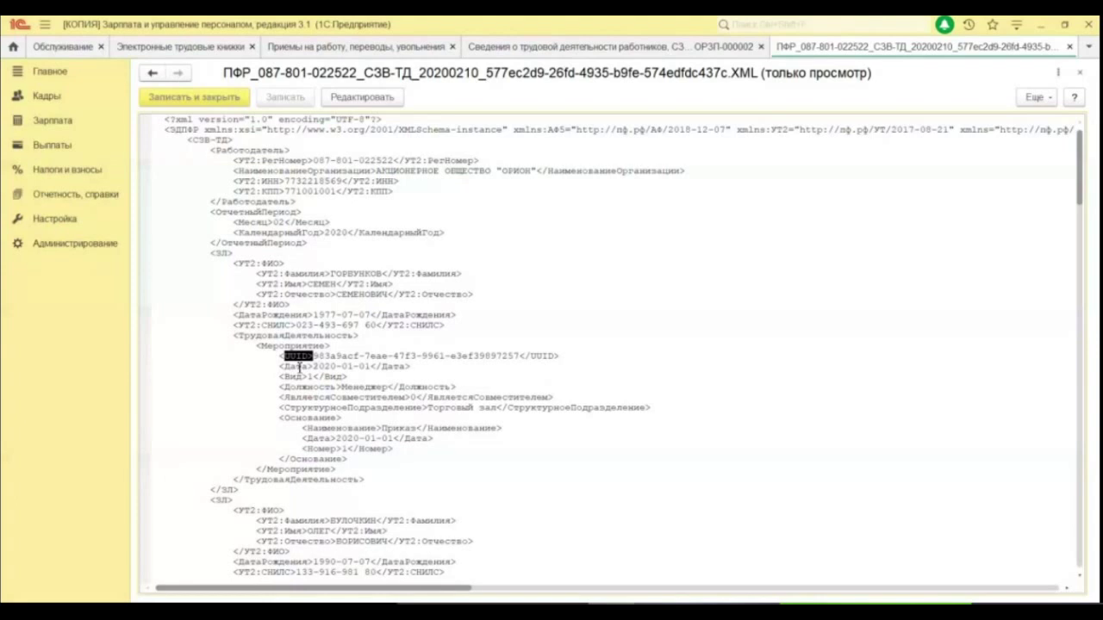
pyautogui.scroll(-2, 592, 409)
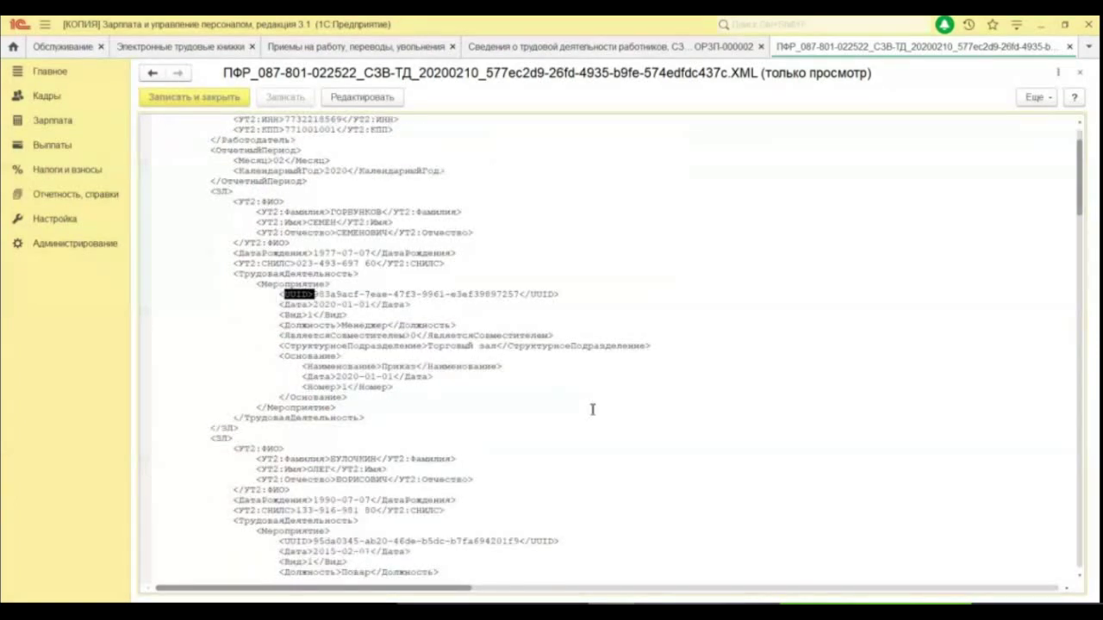
pyautogui.scroll(-5, 592, 409)
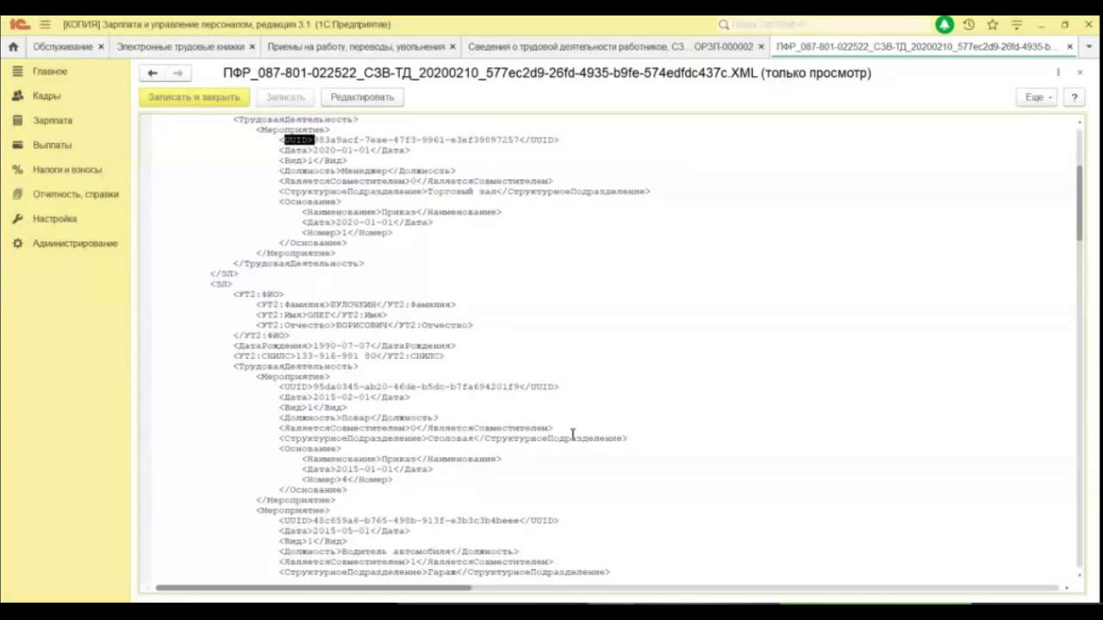
pyautogui.scroll(-9, 572, 434)
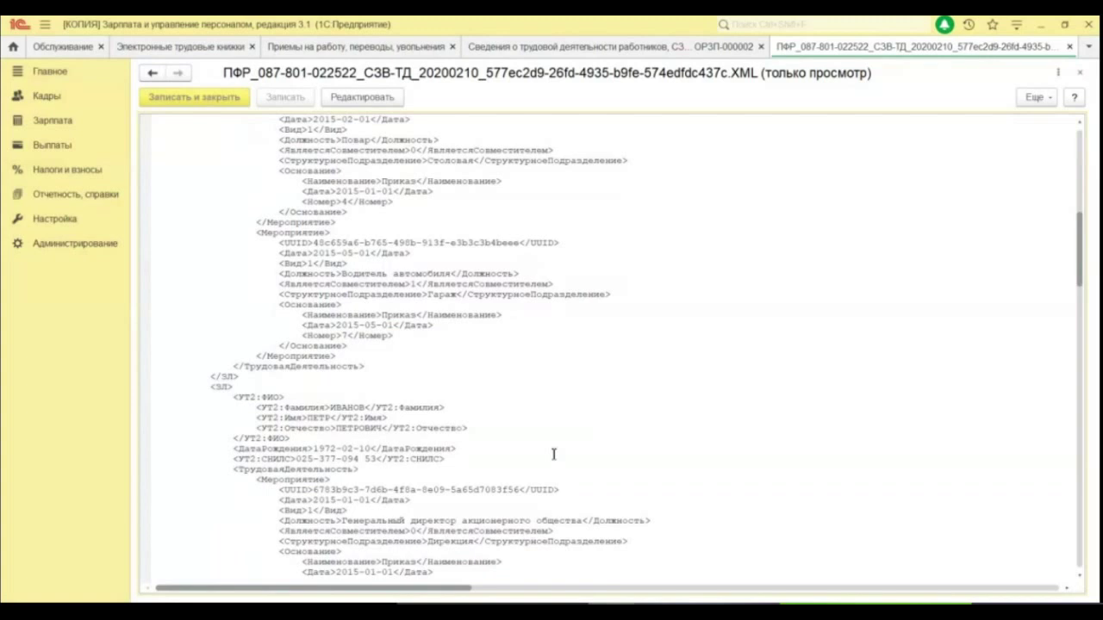
pyautogui.scroll(-2, 554, 454)
pyautogui.moveTo(283, 428); pyautogui.dragTo(400, 428)
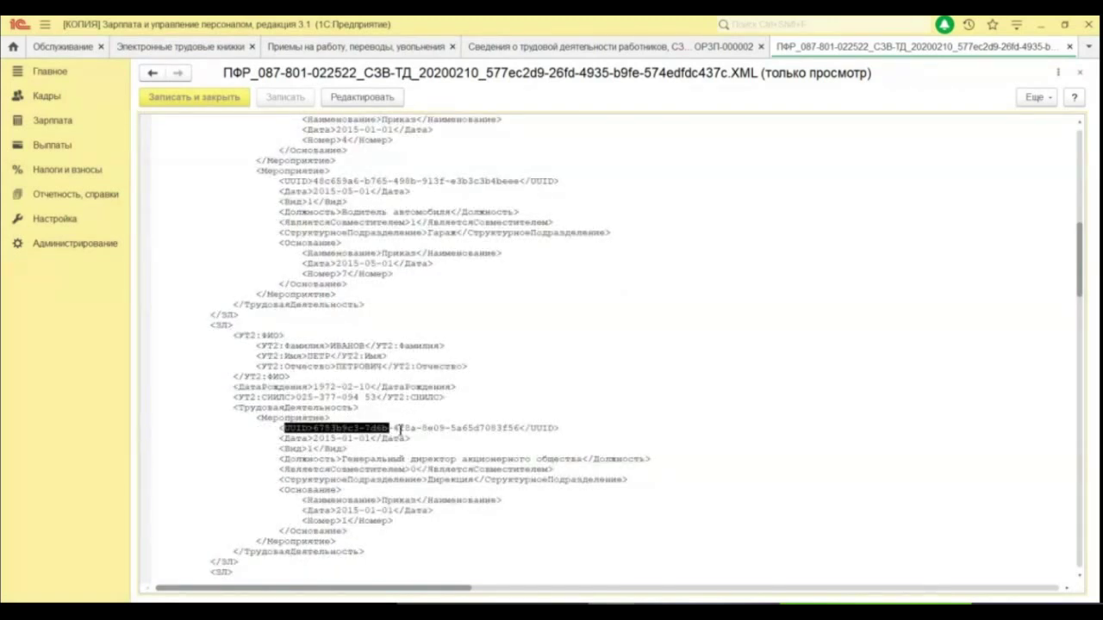
pyautogui.moveTo(400, 428); pyautogui.dragTo(1087, 176)
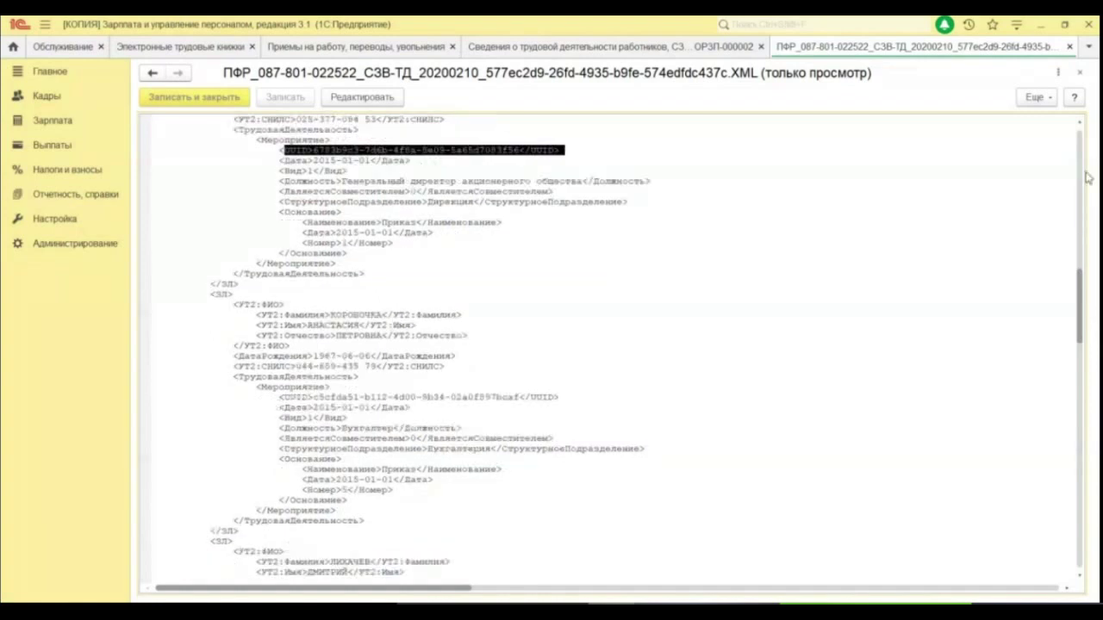
pyautogui.click(1079, 72)
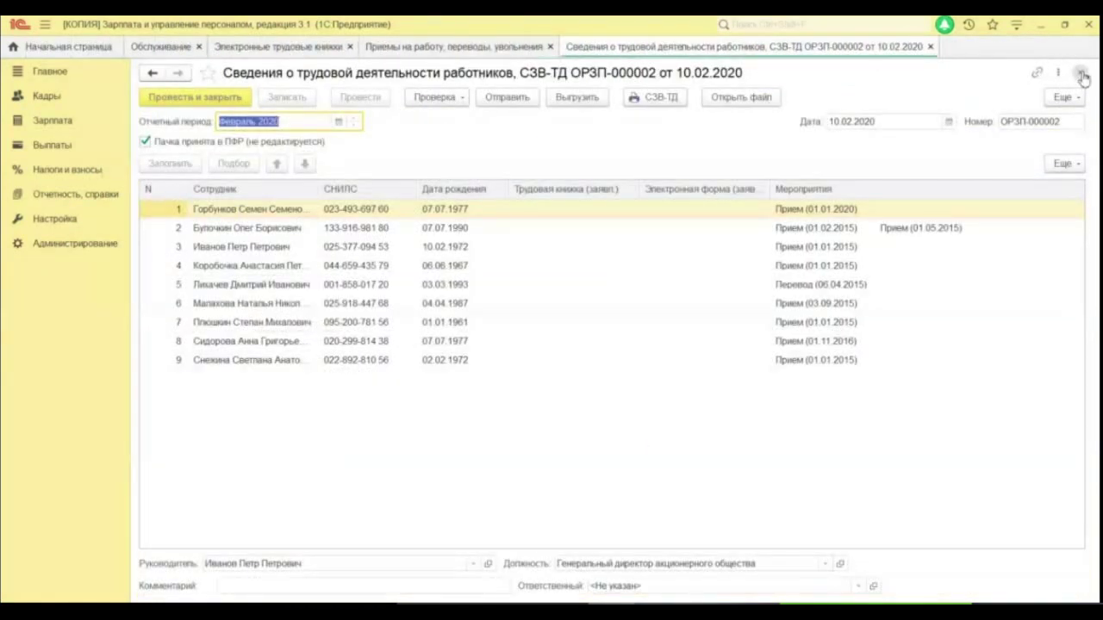
pyautogui.click(1082, 74)
# - In the Регистрация трудовой деятельности dated 31.03.2020, try changing the 01.05.2015 hiring event for Водитель автомобиля in Гараж
pyautogui.click(426, 297)
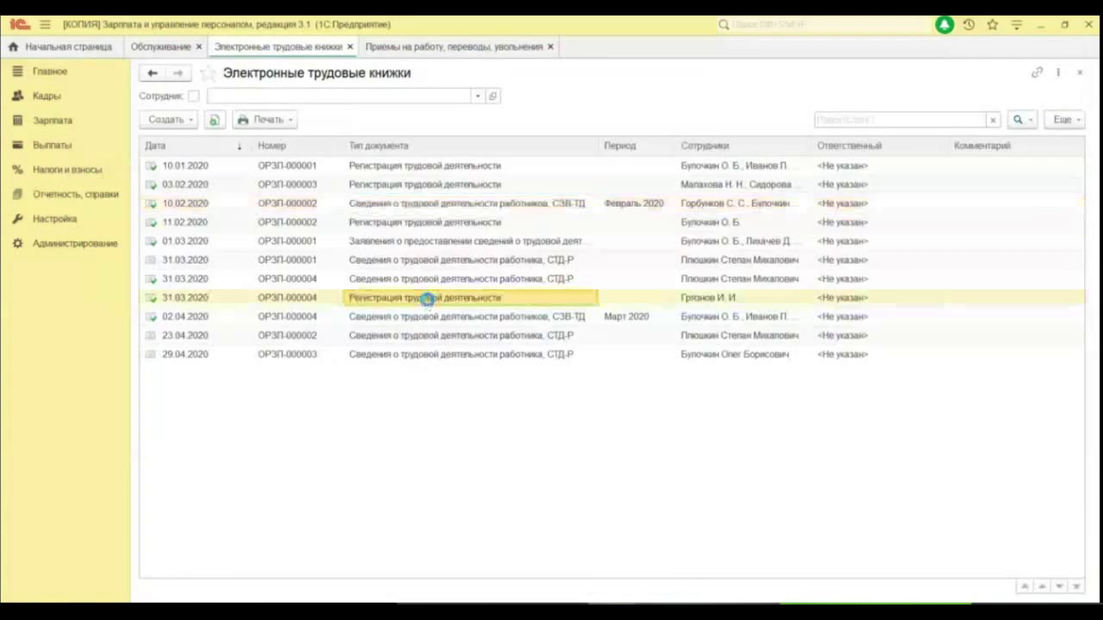
pyautogui.doubleClick(426, 298)
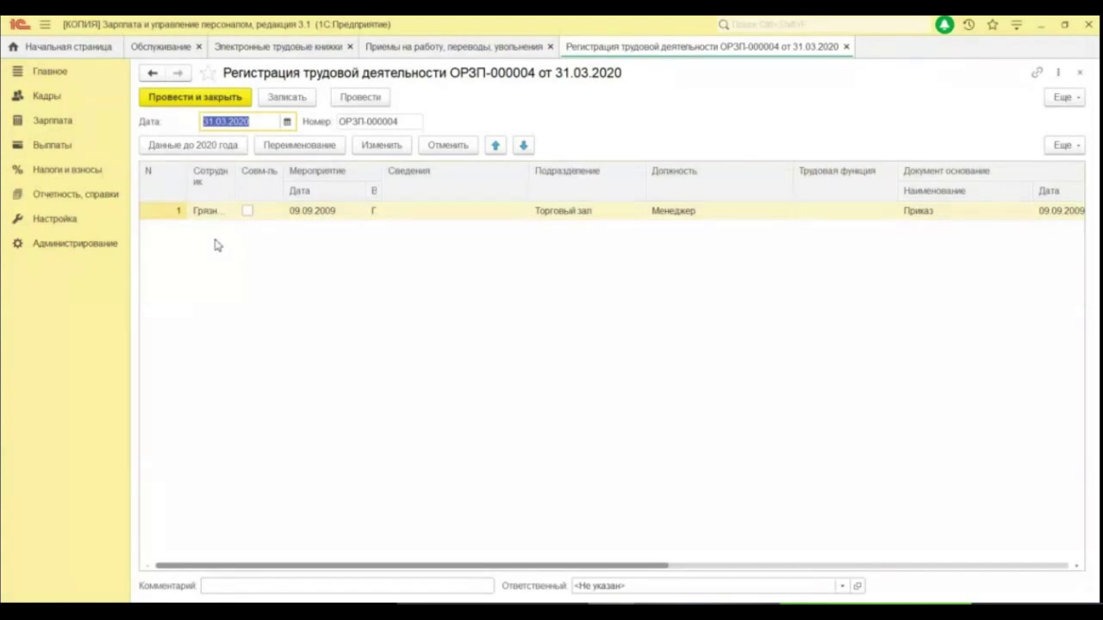
pyautogui.doubleClick(409, 207)
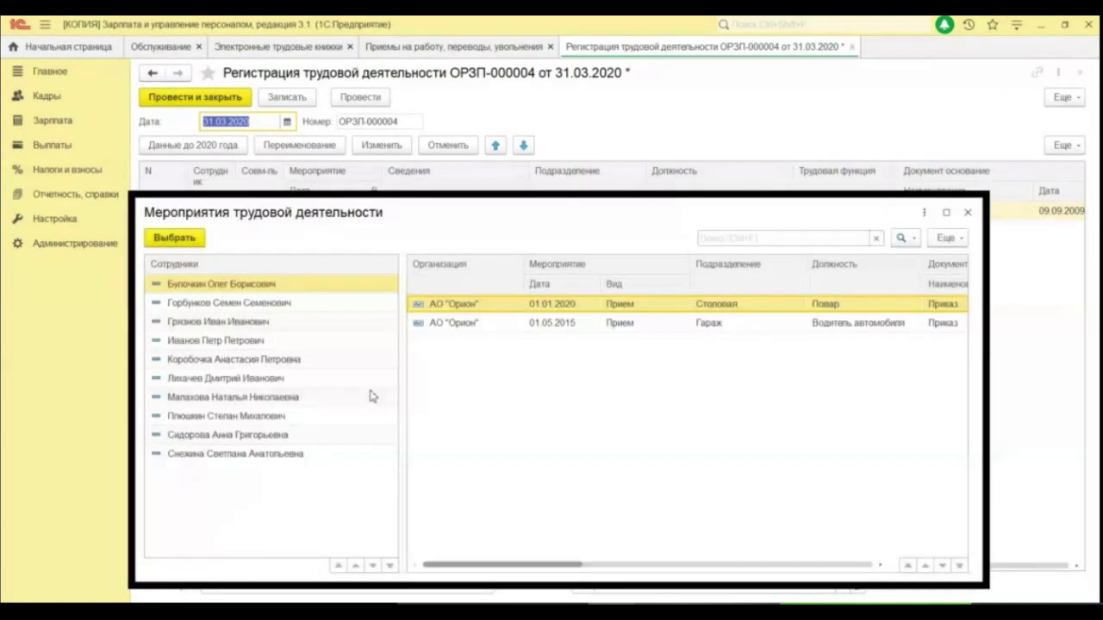
pyautogui.doubleClick(457, 322)
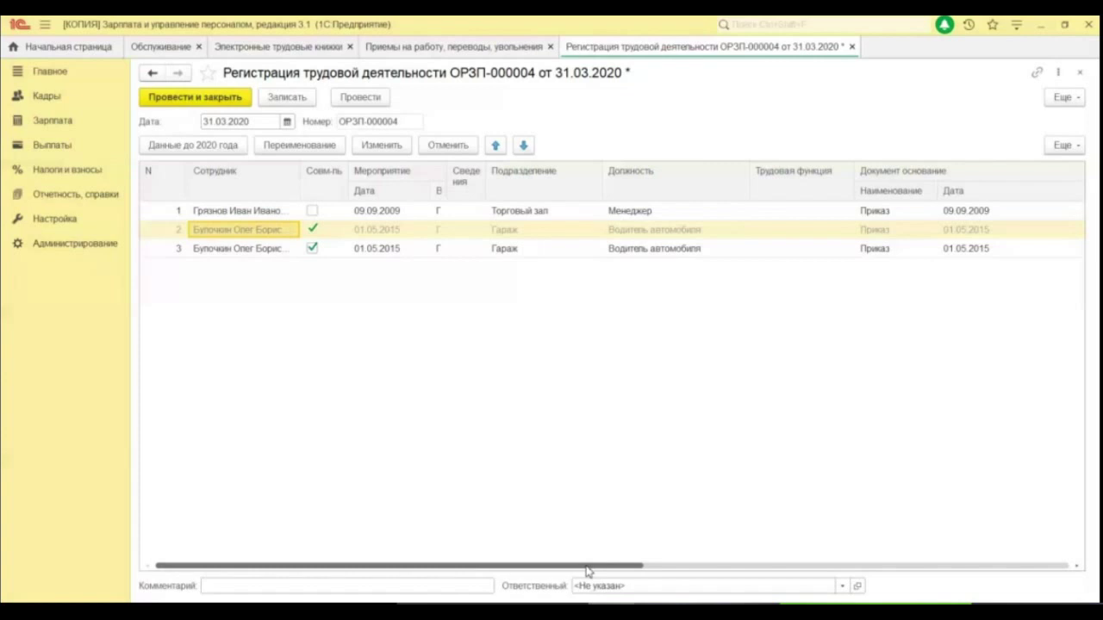
# - Examine the Идентификатор, Ид мероприятия and Фикс строка values of the added cancellation row dated 01.05.2015
pyautogui.moveTo(586, 571); pyautogui.dragTo(1012, 571)
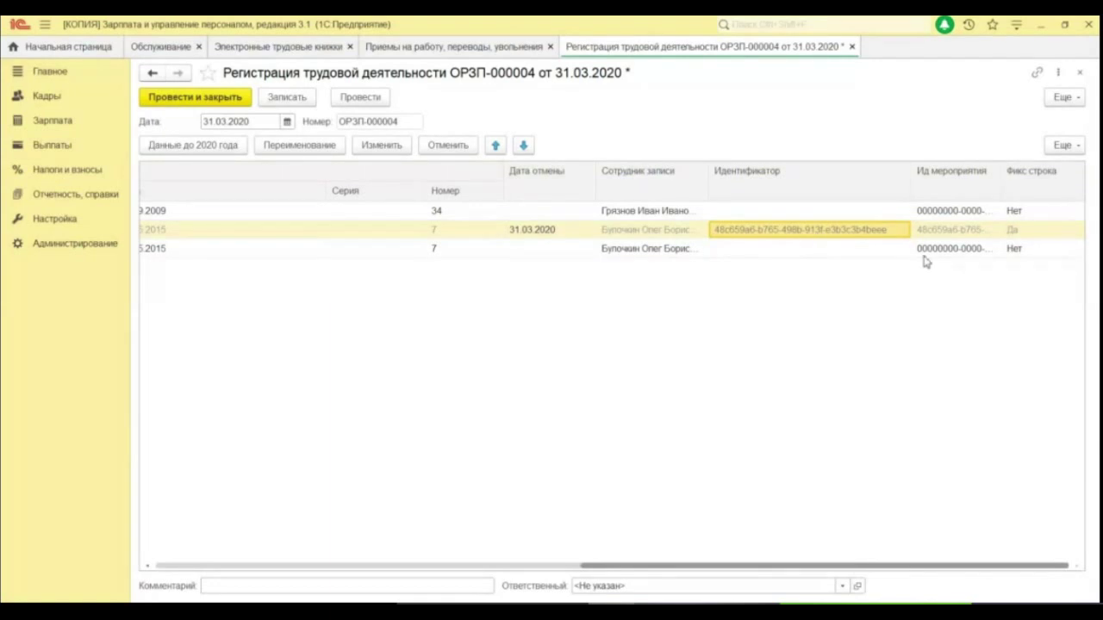
pyautogui.click(982, 230)
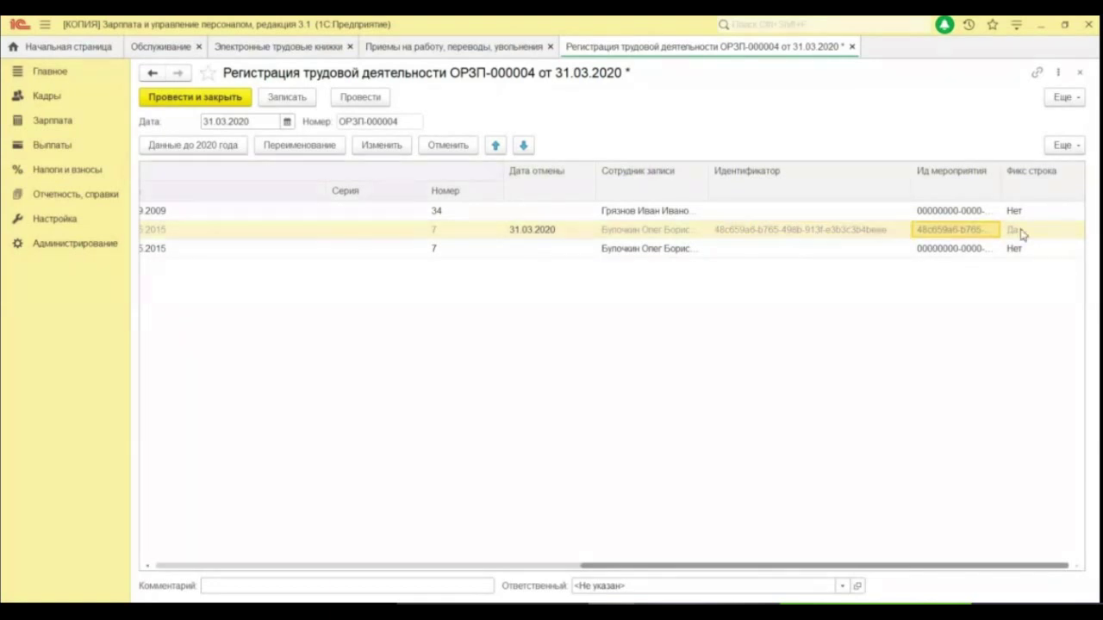
pyautogui.click(803, 233)
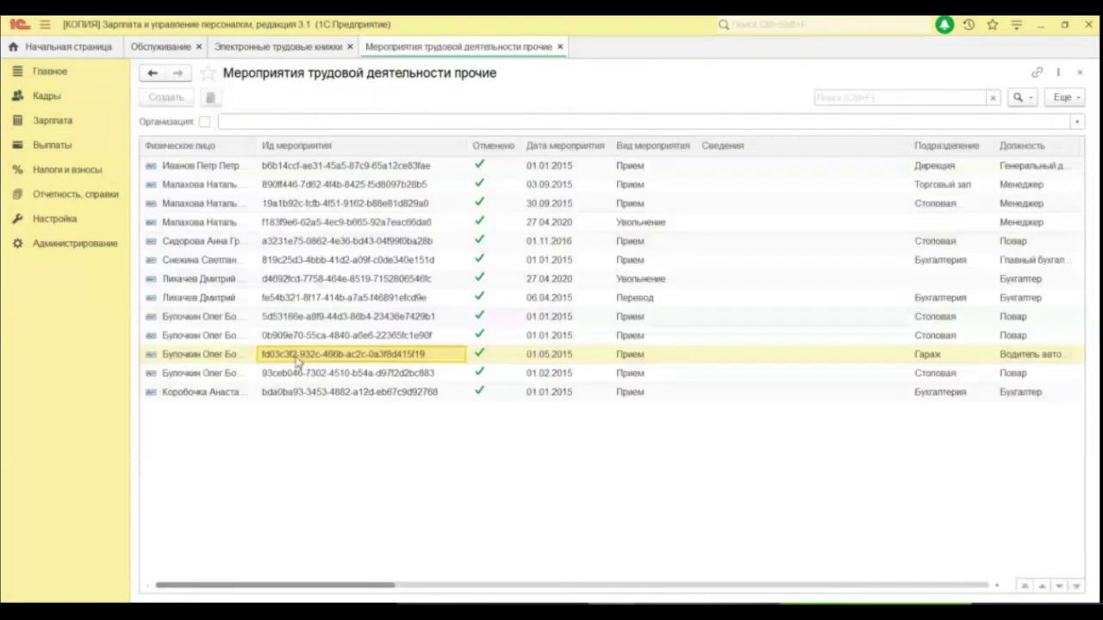
# - Compare the identifiers and dates of the Повар and Водитель автомобиля events in Мероприятия трудовой деятельности прочие, and narrow the Ид мероприятия column
pyautogui.click(307, 341)
pyautogui.click(368, 325)
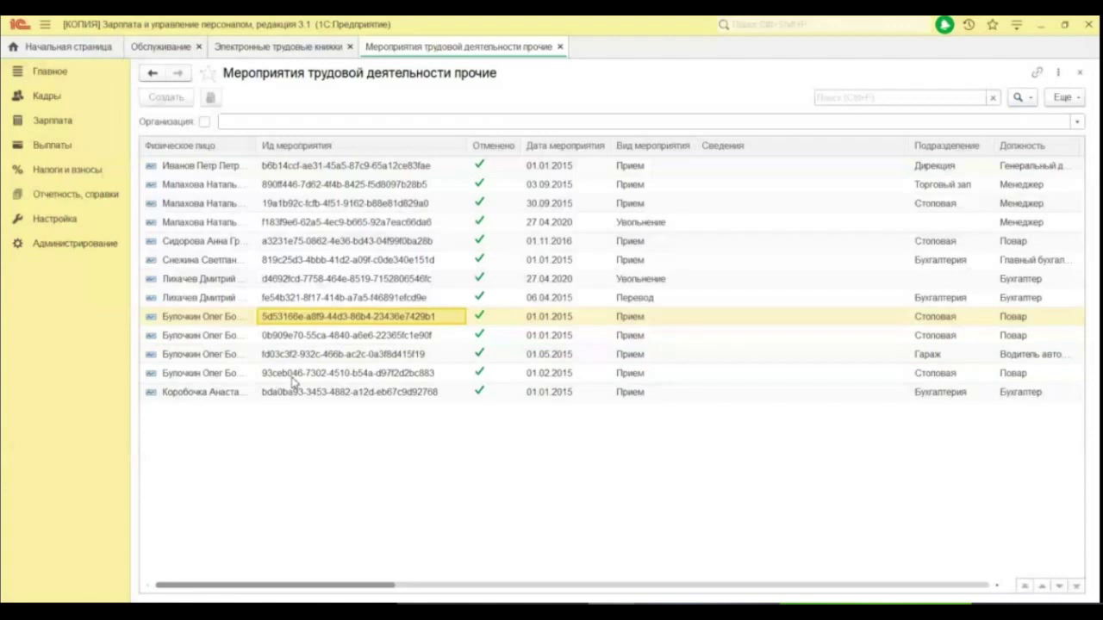
pyautogui.click(293, 377)
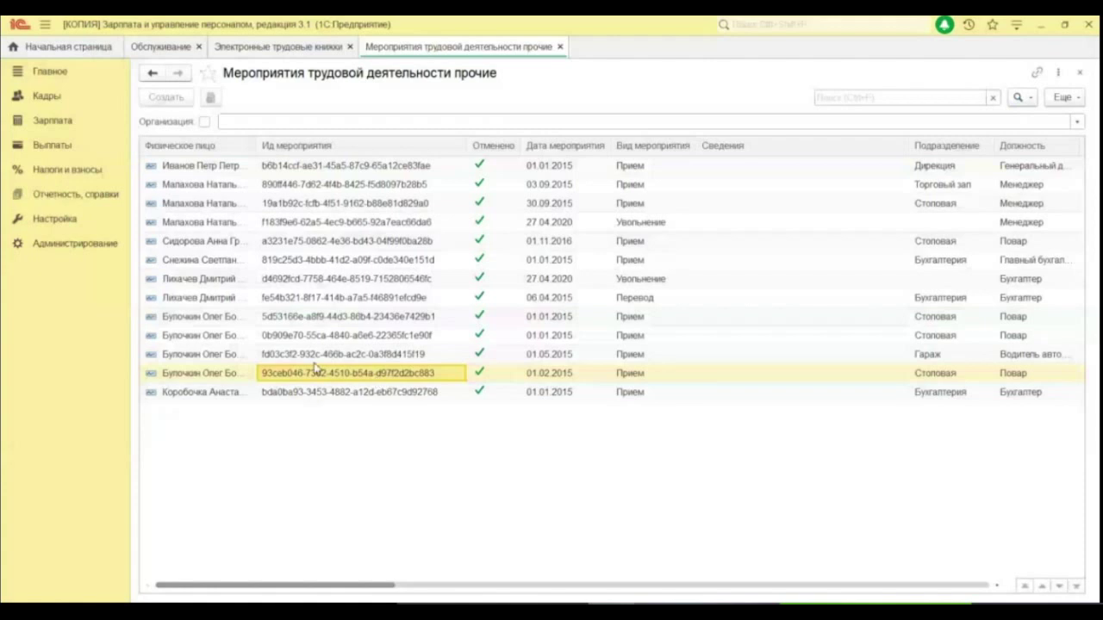
pyautogui.click(579, 336)
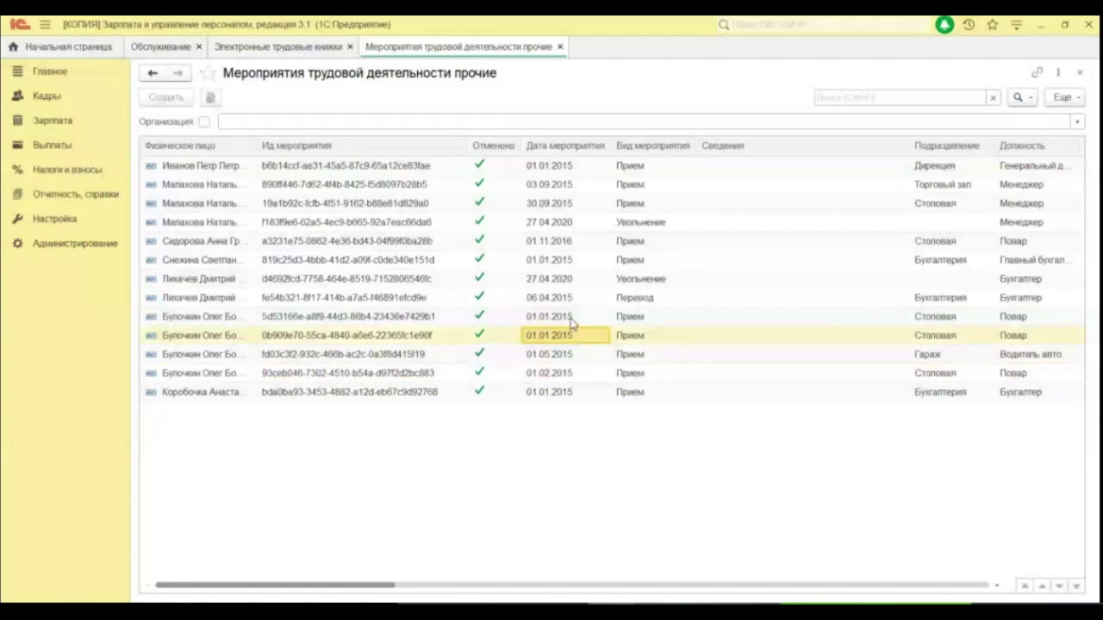
pyautogui.click(570, 318)
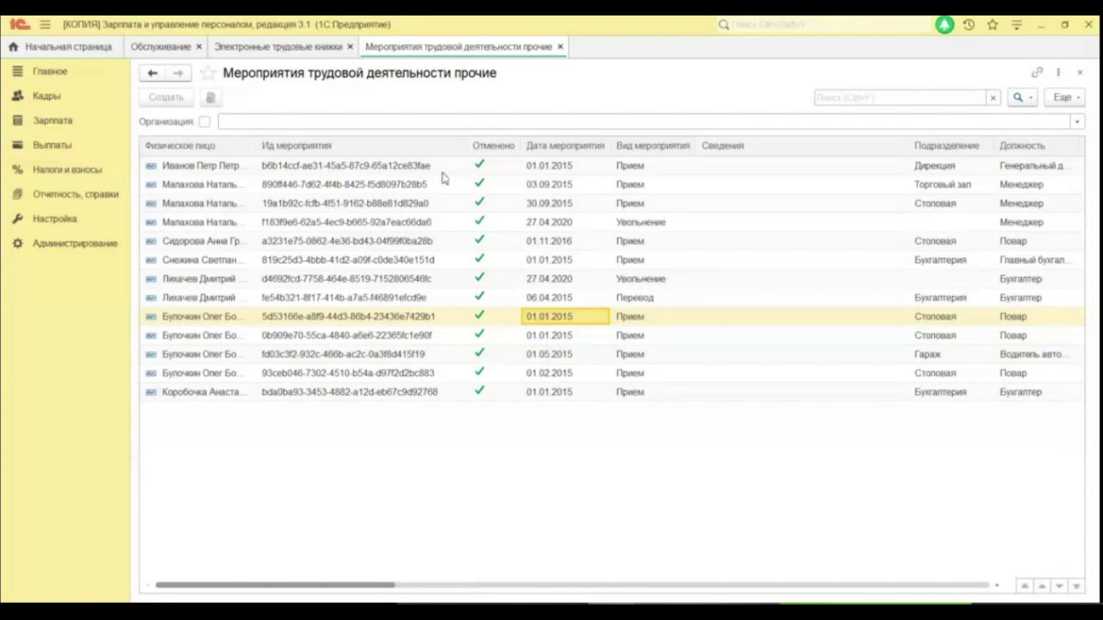
pyautogui.moveTo(468, 149); pyautogui.dragTo(441, 161)
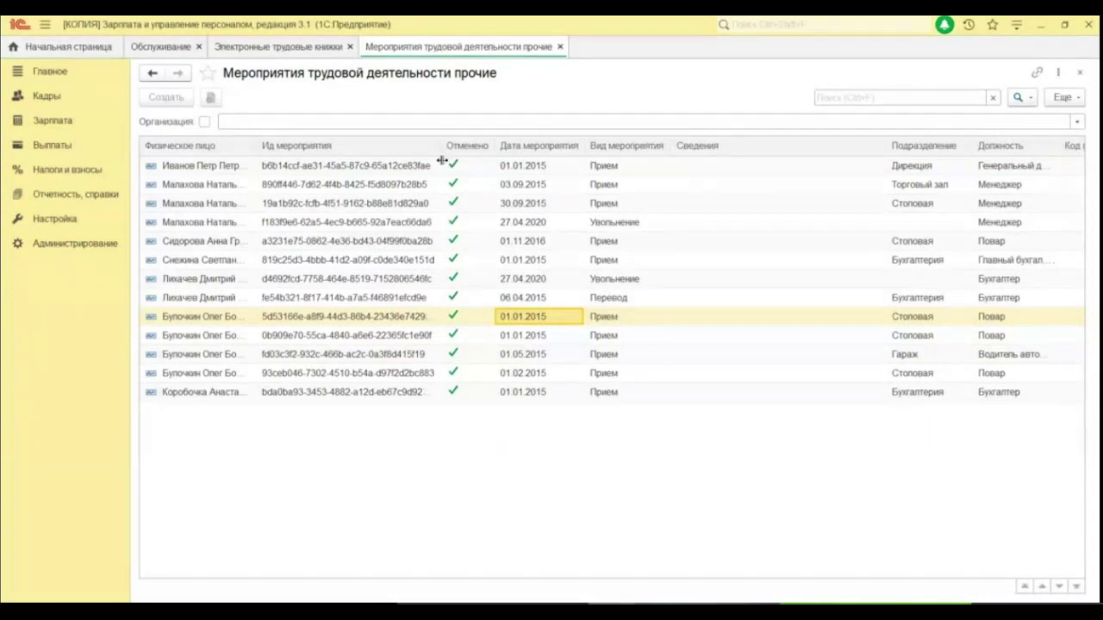
# - Open the information register Мероприятия трудовой деятельности from the list of all functions and examine its events
pyautogui.click(1017, 24)
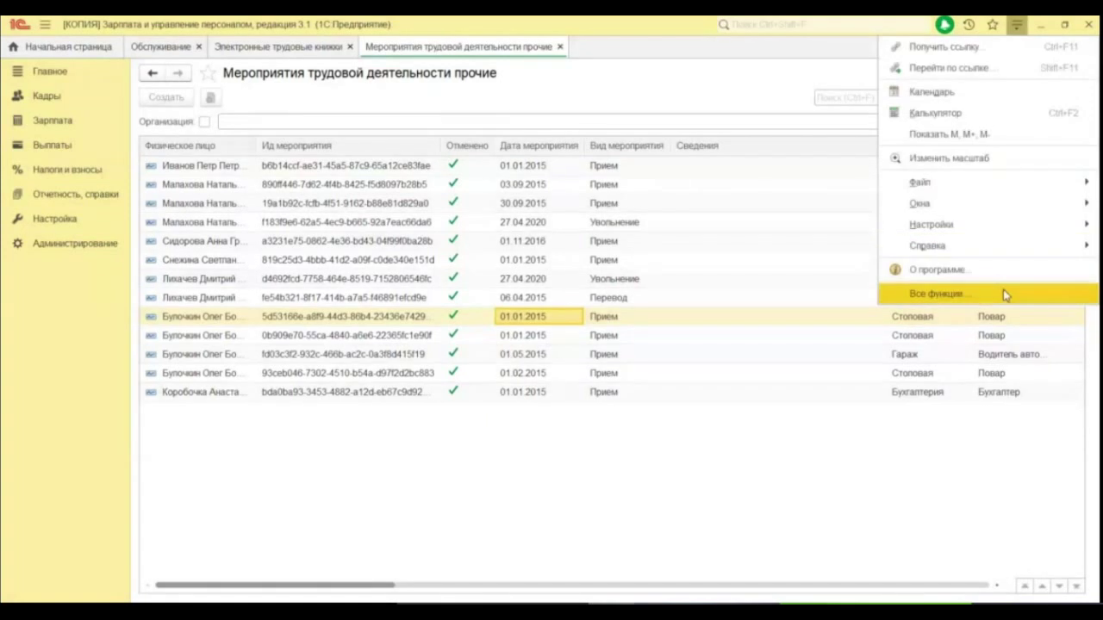
pyautogui.click(1004, 295)
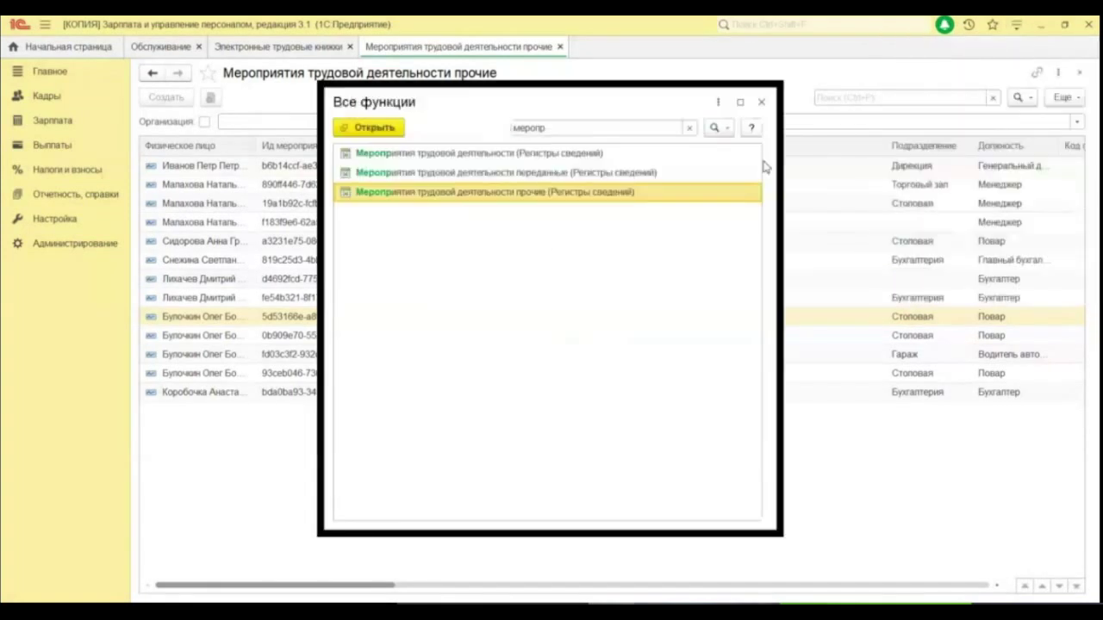
pyautogui.doubleClick(539, 153)
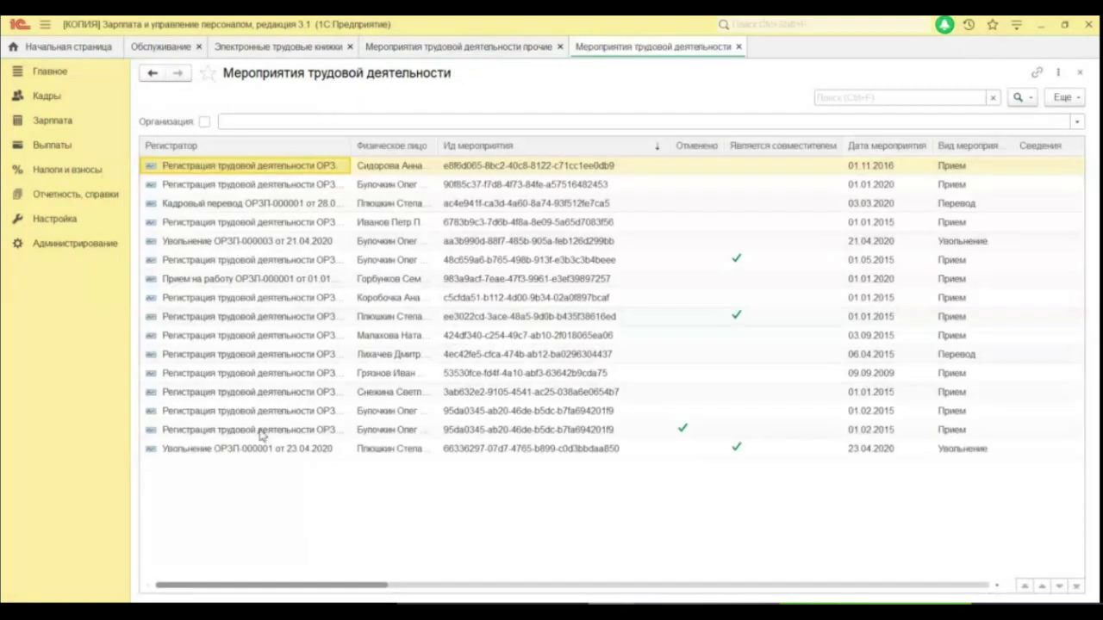
# - Open a second Мероприятия трудовой деятельности прочие window, show both copies side by side vertically, and compare the 01.02.2015 hiring event's identifier
pyautogui.click(1017, 24)
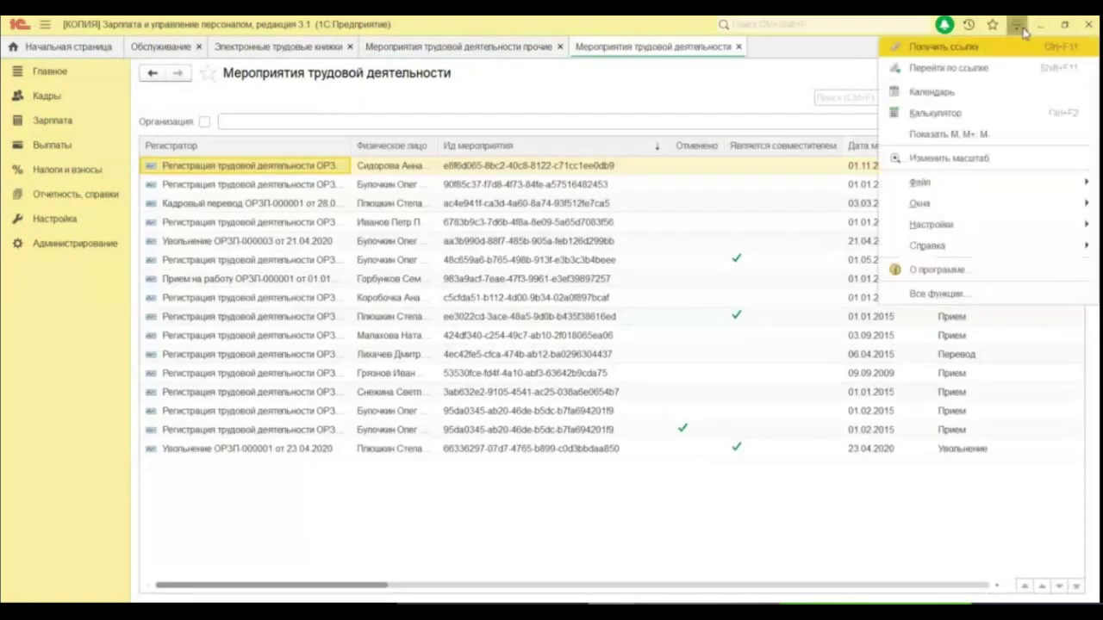
pyautogui.click(987, 302)
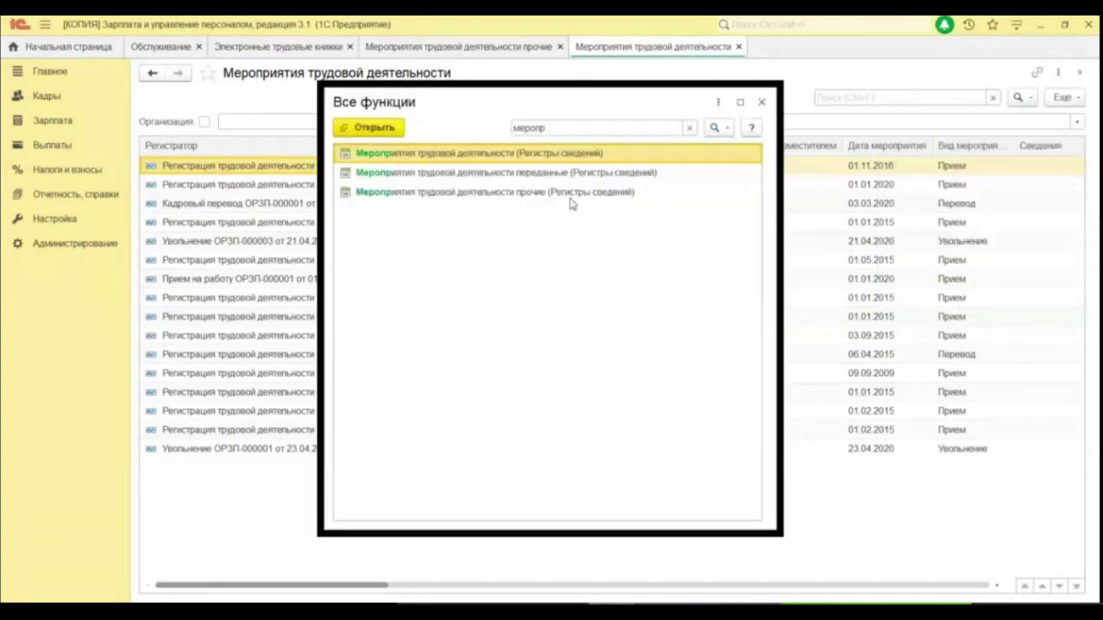
pyautogui.click(466, 197)
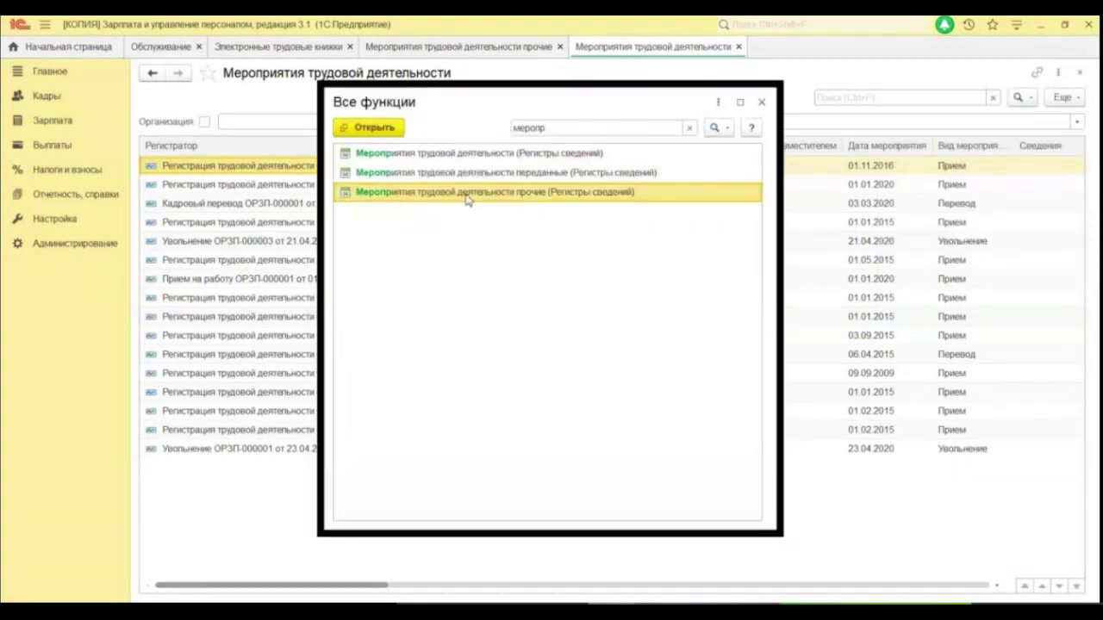
pyautogui.doubleClick(467, 197)
pyautogui.rightClick(844, 55)
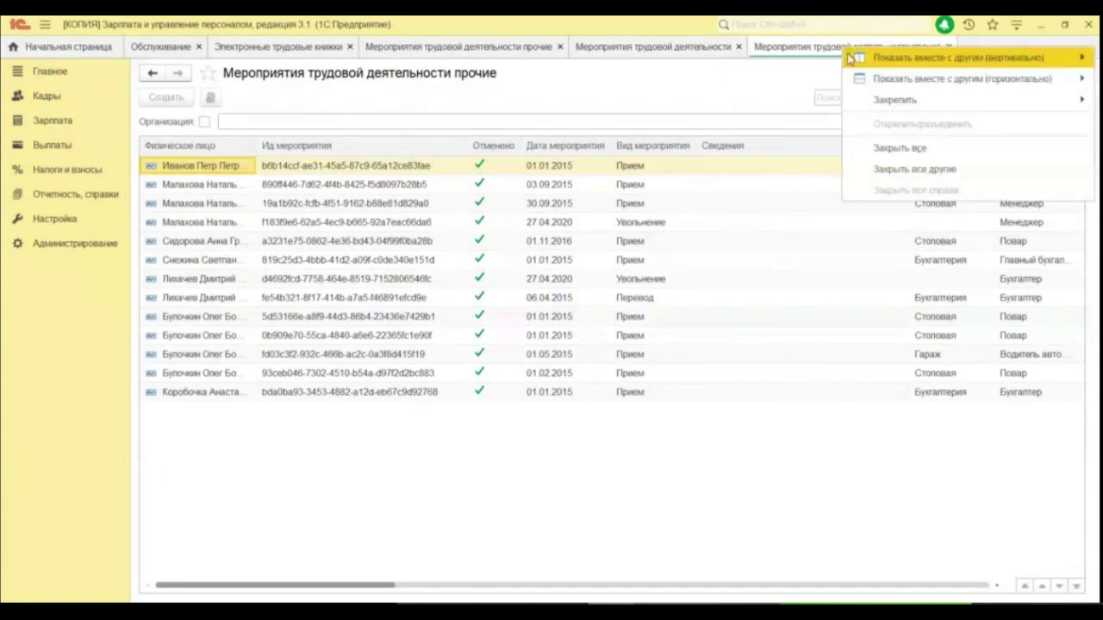
pyautogui.moveTo(887, 62)
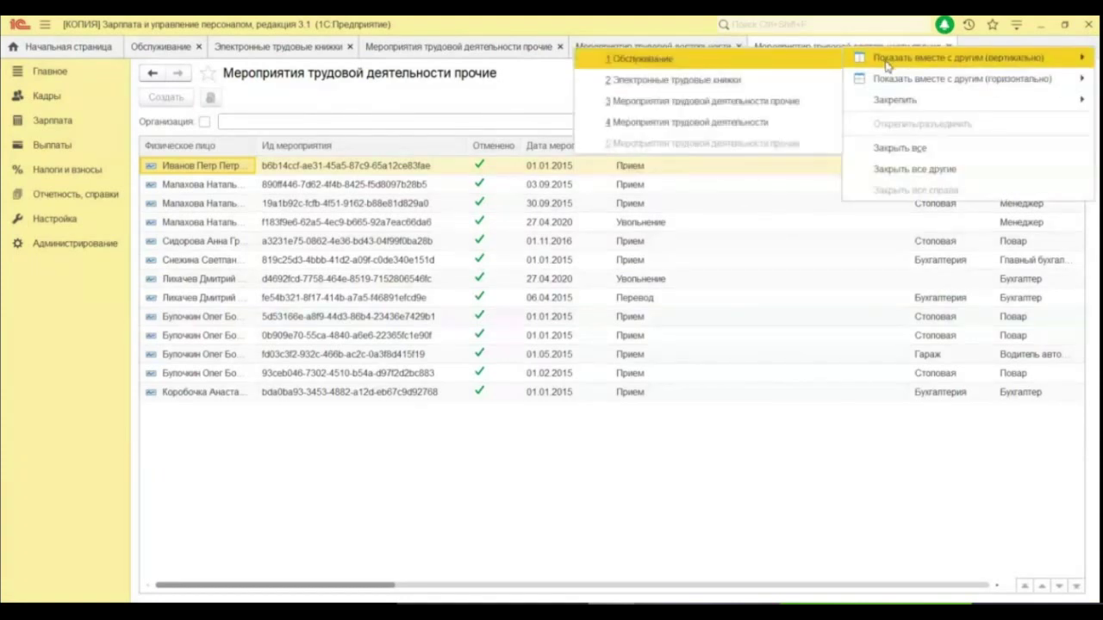
pyautogui.click(748, 101)
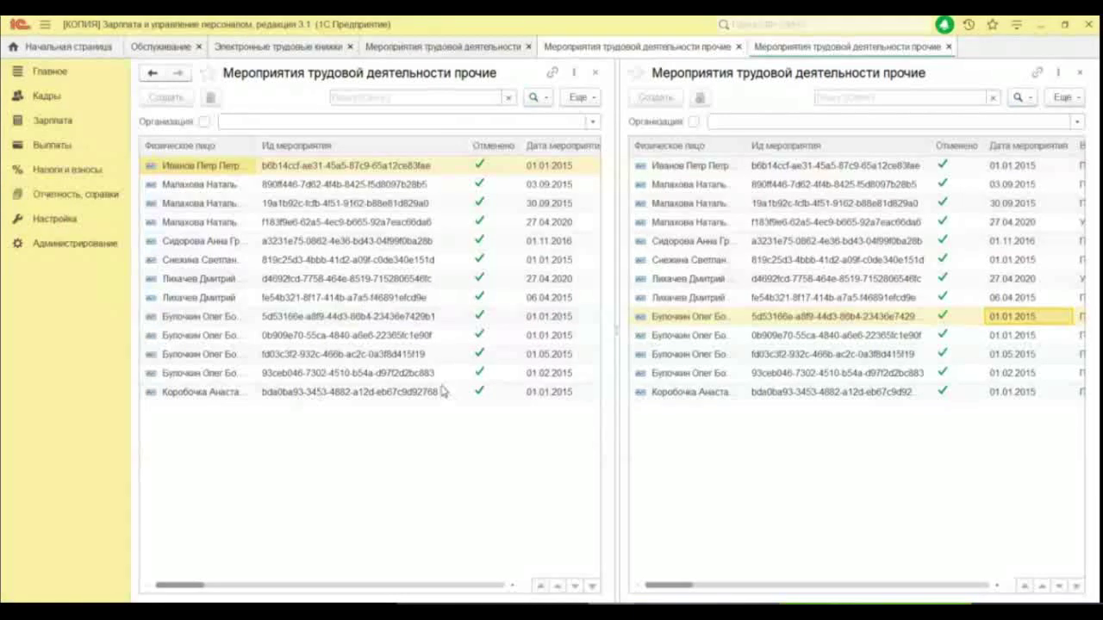
pyautogui.click(354, 378)
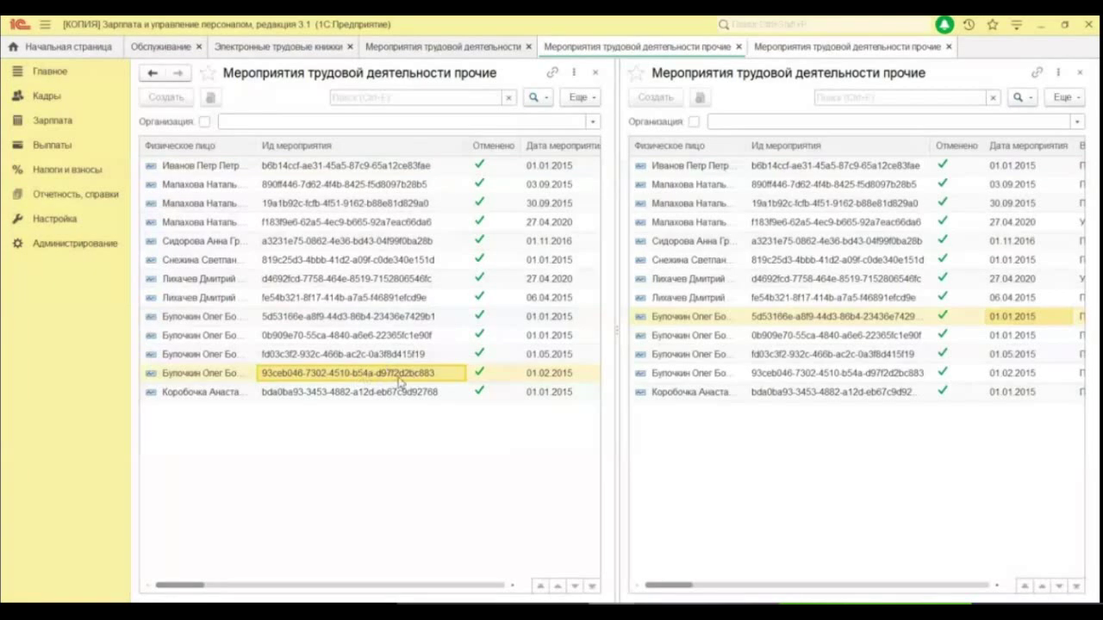
pyautogui.click(775, 373)
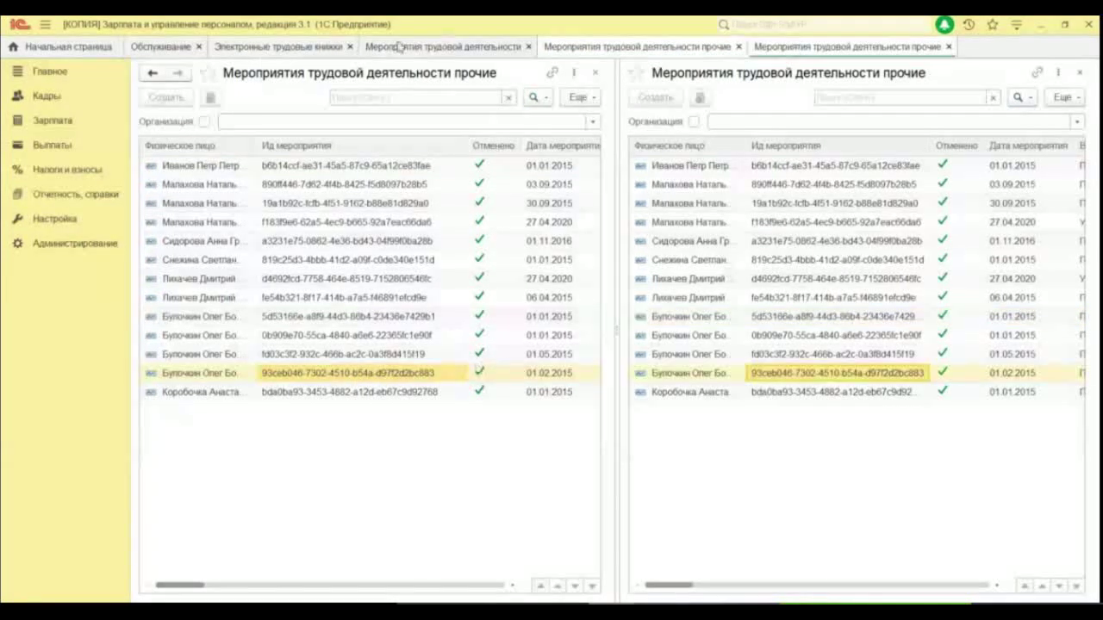
# - Open the Регистрация трудовой деятельности document dated 11.02.2020 from Электронные трудовые книжки and compare the Идентификатор, Ид мероприятия and Фикс строка values of its rows
pyautogui.click(318, 49)
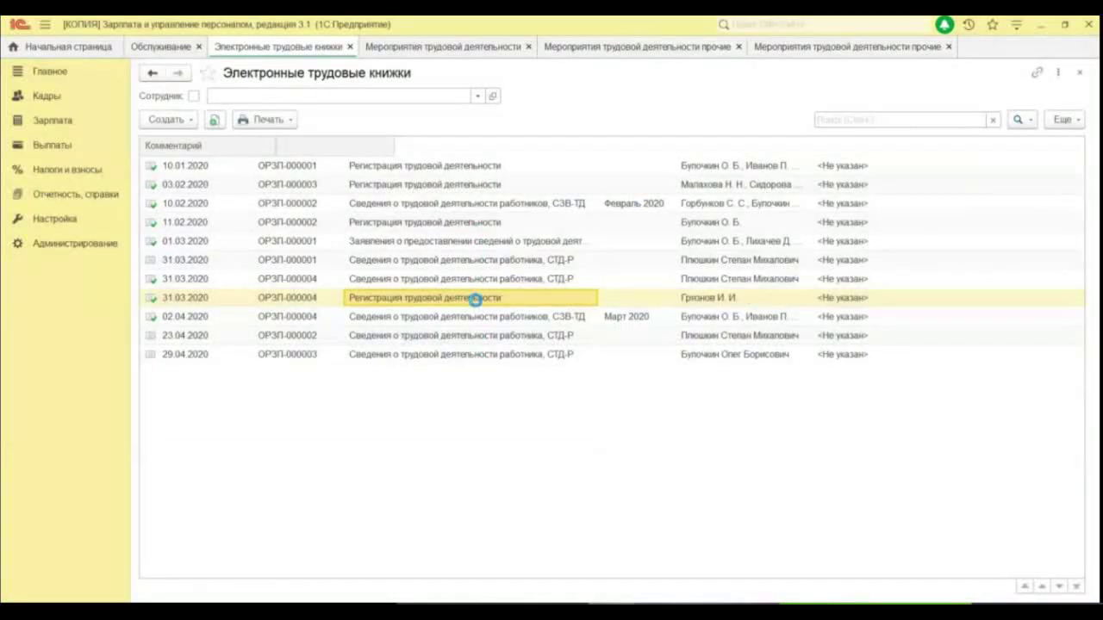
pyautogui.click(1081, 75)
pyautogui.doubleClick(388, 224)
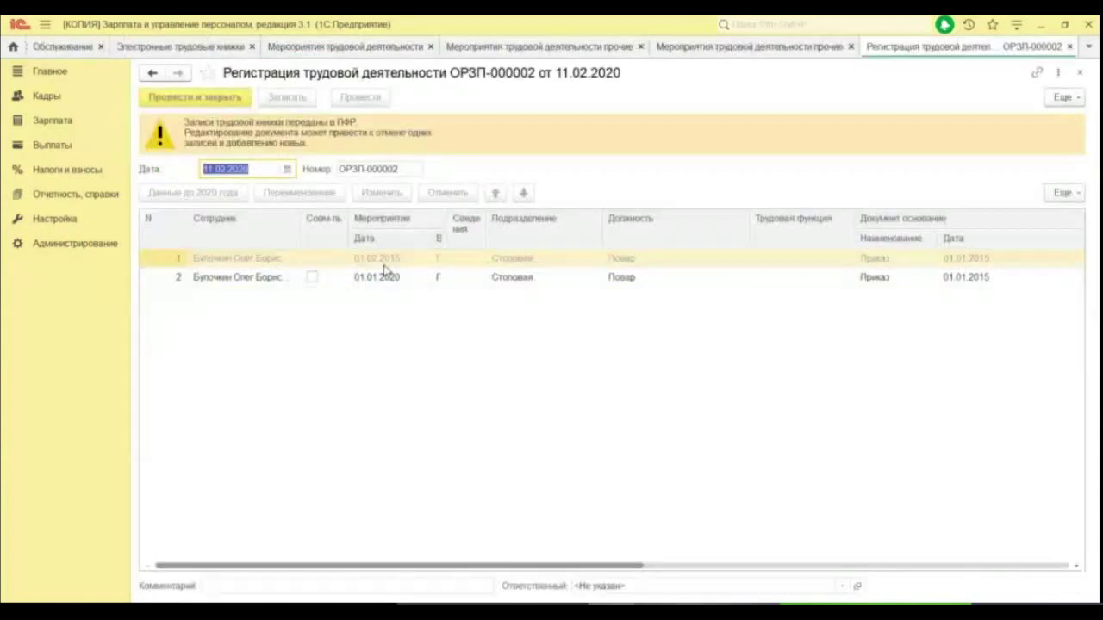
pyautogui.click(384, 275)
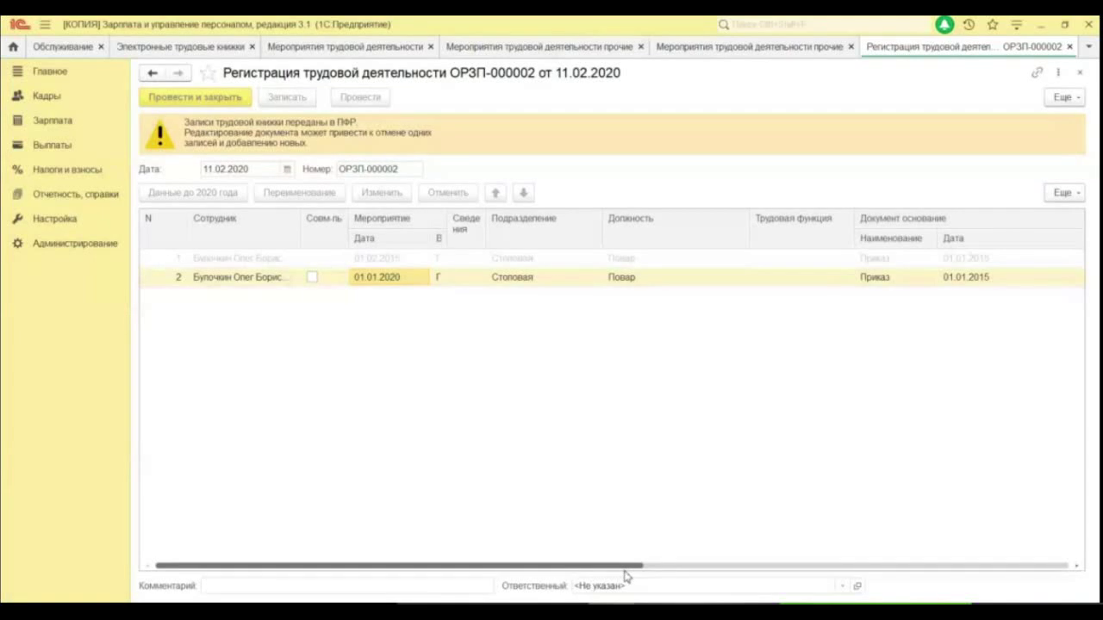
pyautogui.hscroll(2, 626, 570)
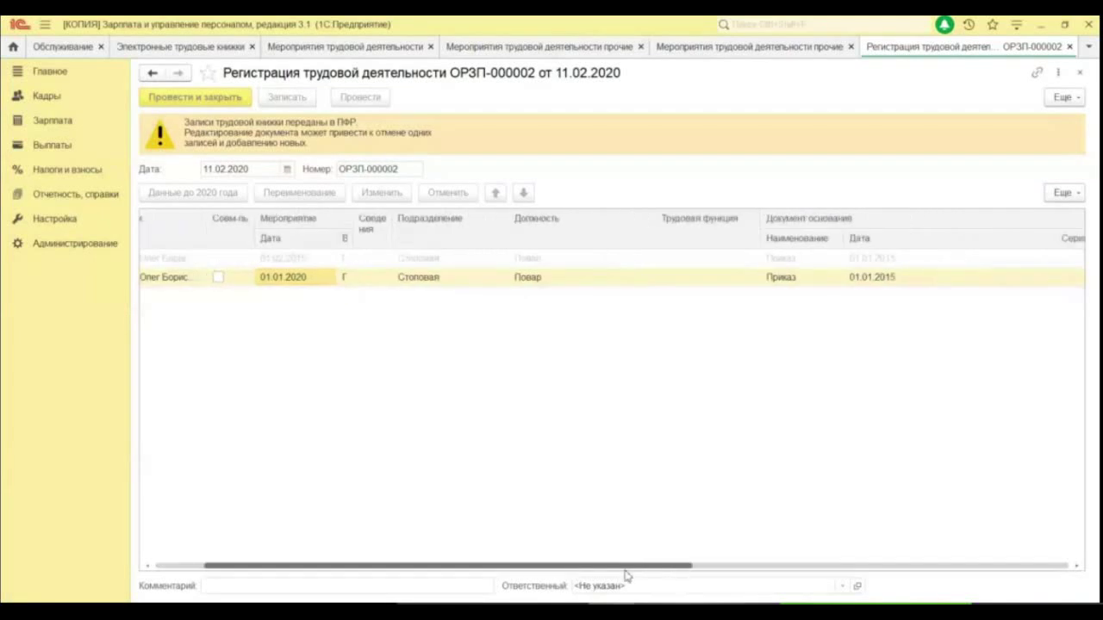
pyautogui.moveTo(627, 569); pyautogui.dragTo(1027, 566)
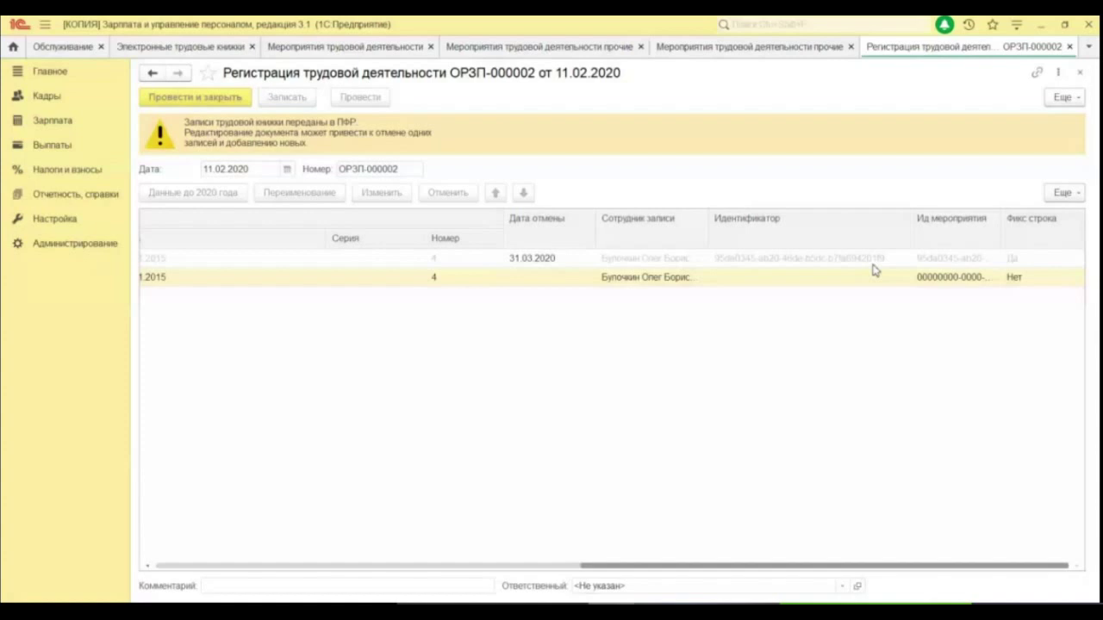
pyautogui.doubleClick(873, 271)
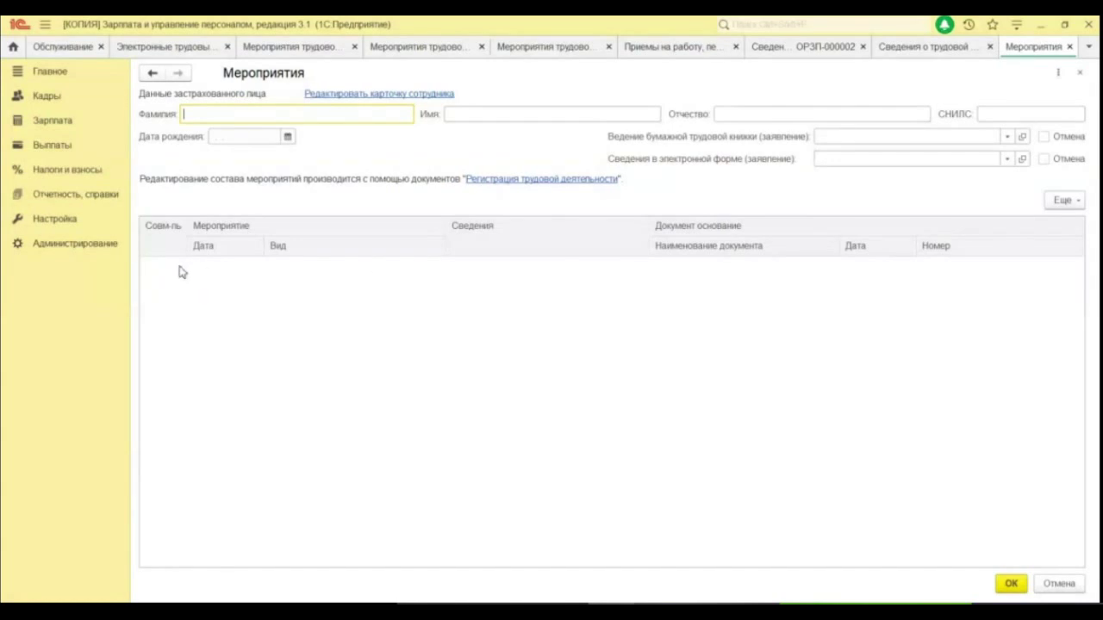
# - View the Регистрации трудовой деятельности list from the empty Мероприятия form, and close the new February 2020 СЗВ-ТД document without saving
pyautogui.click(545, 179)
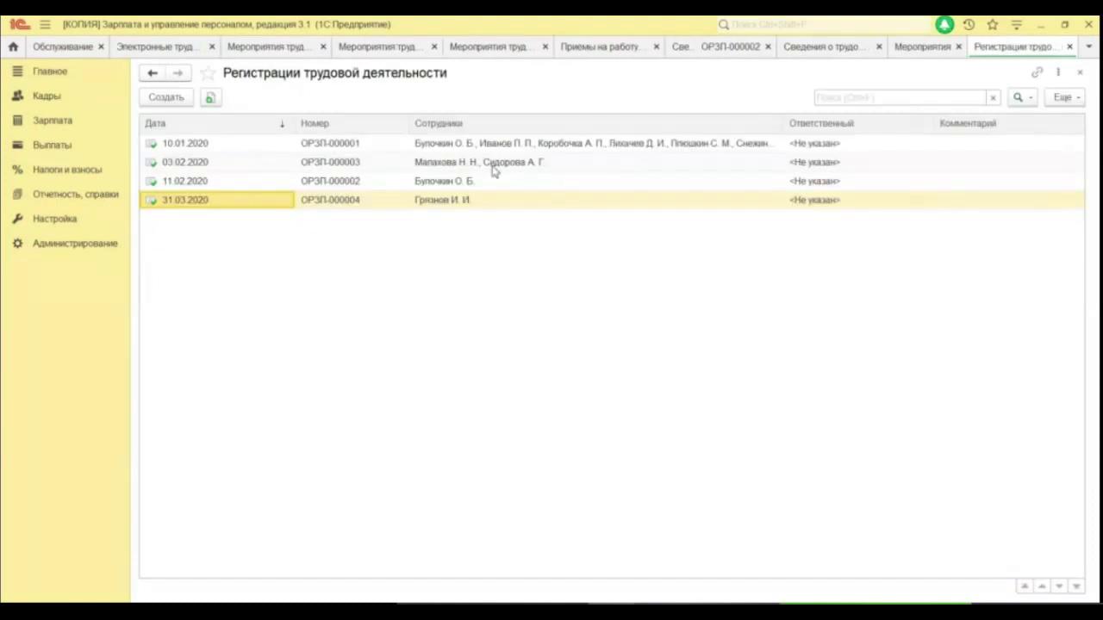
pyautogui.click(1080, 73)
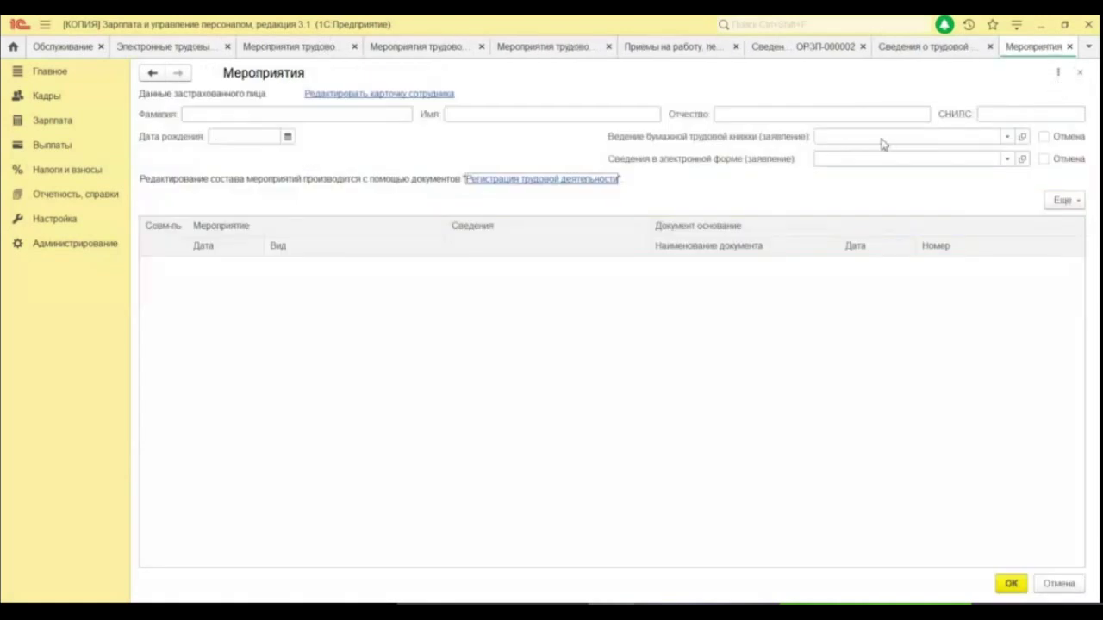
pyautogui.click(1080, 73)
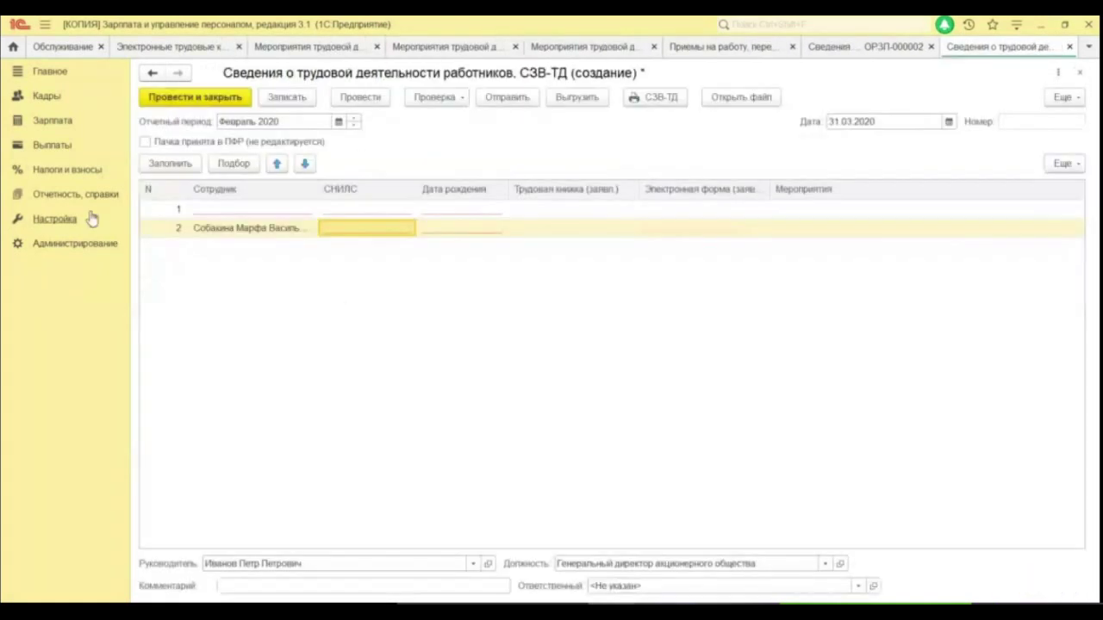
pyautogui.click(1080, 75)
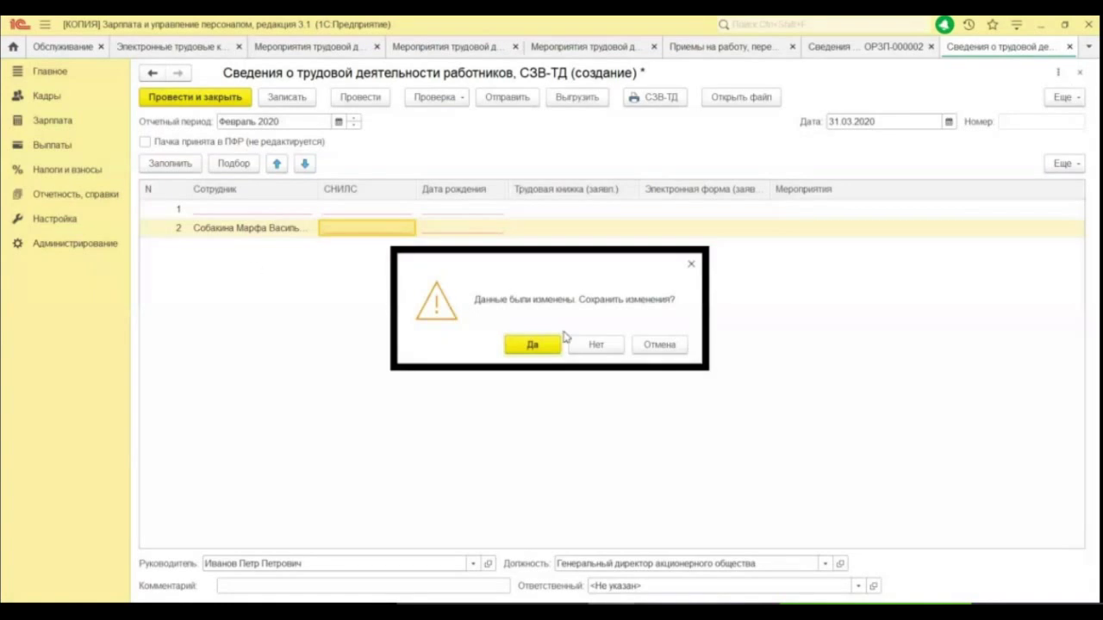
pyautogui.click(596, 346)
# - Open a new Регистрация трудовой деятельности document from the Электронные трудовые книжки list, examine it, and switch to the open Сведения document ОРЗП-000002
pyautogui.click(166, 119)
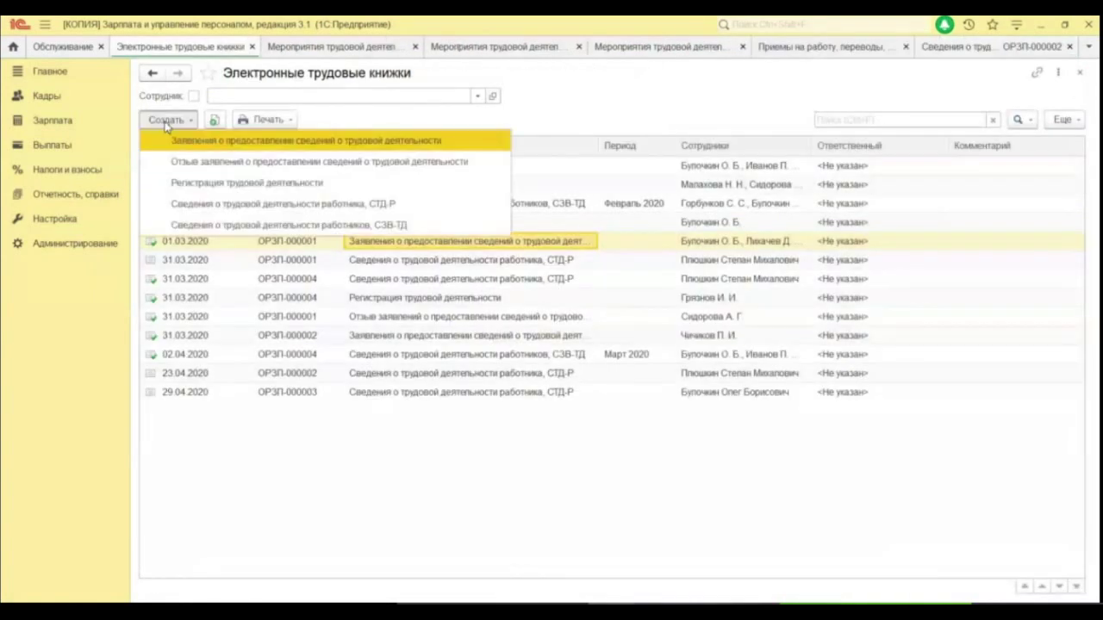
pyautogui.click(199, 182)
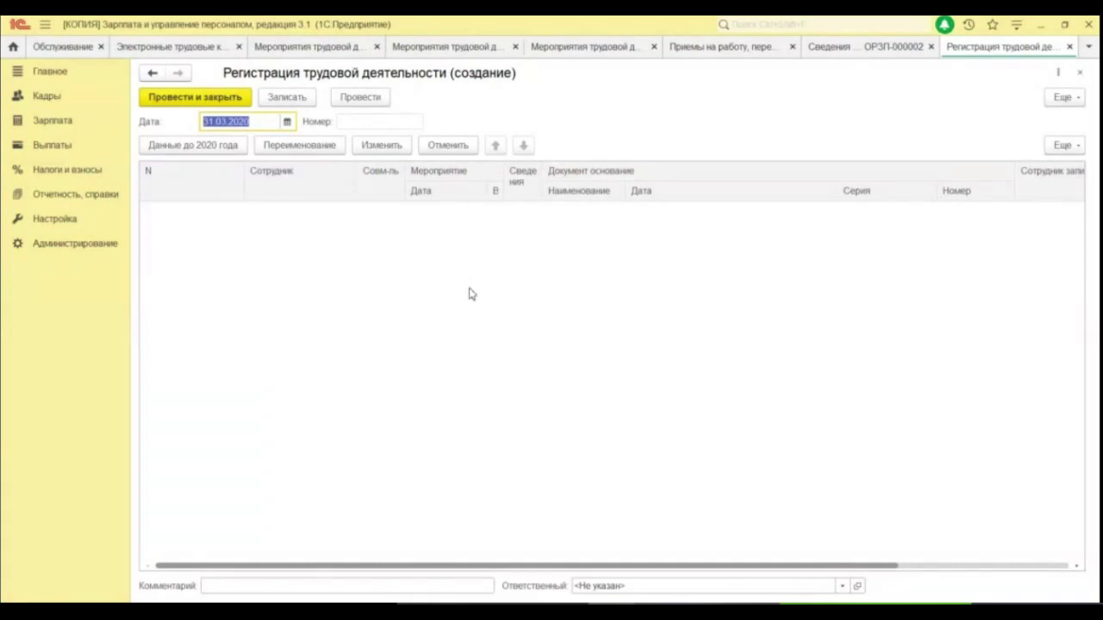
pyautogui.click(842, 50)
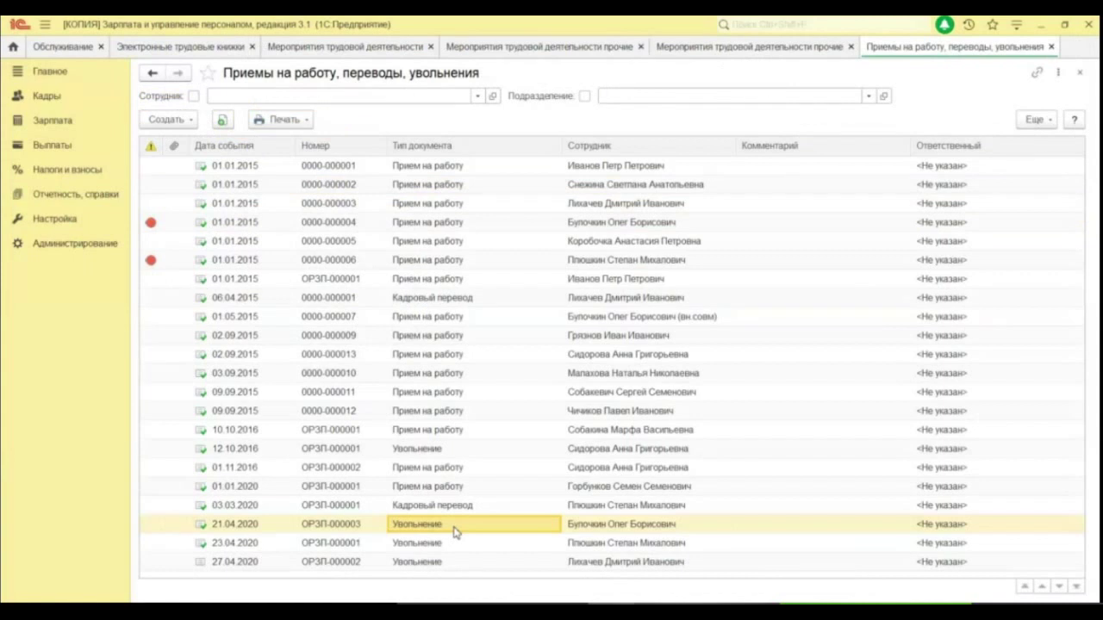
# - Unpost the dismissal dated 21.04.2020 in Приемы на работу, переводы, увольнения and start a new Увольнение document
pyautogui.rightClick(455, 532)
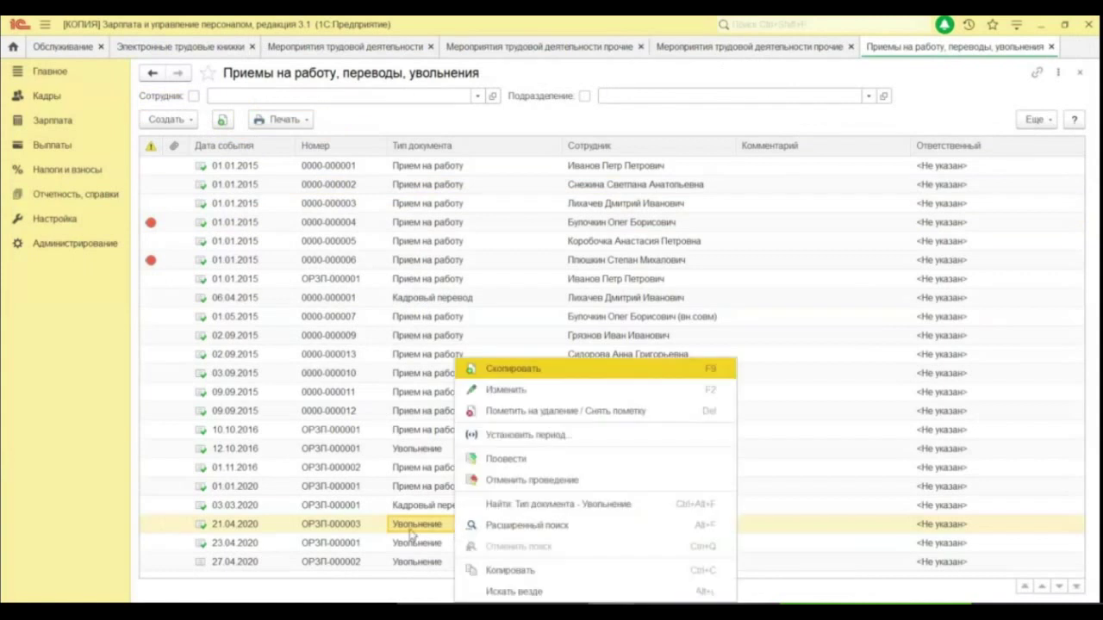
pyautogui.click(506, 488)
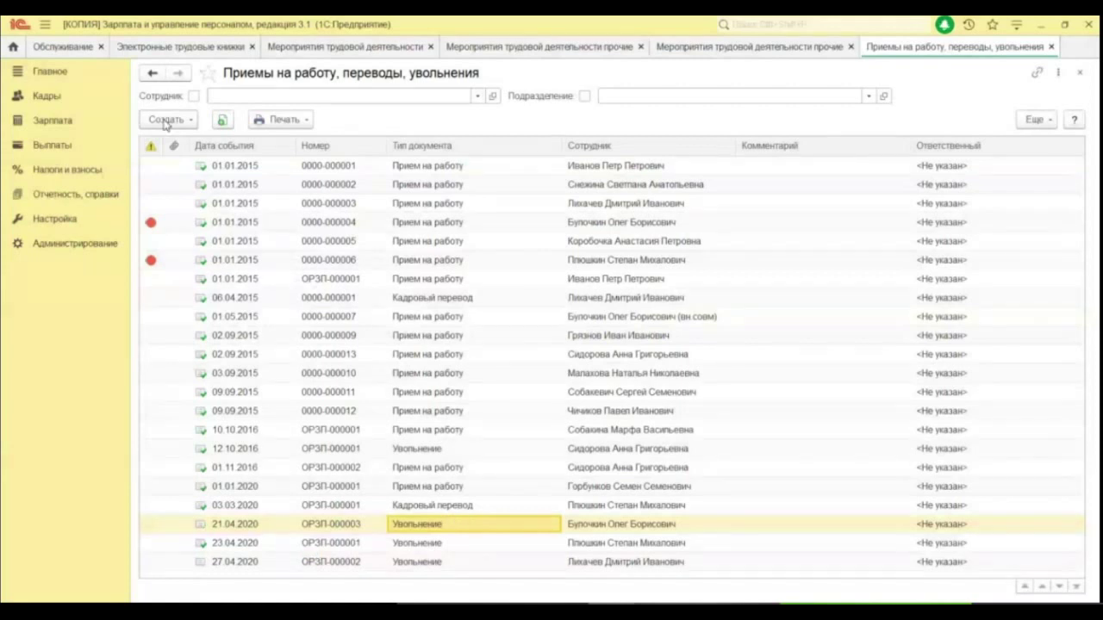
pyautogui.click(167, 123)
pyautogui.click(246, 353)
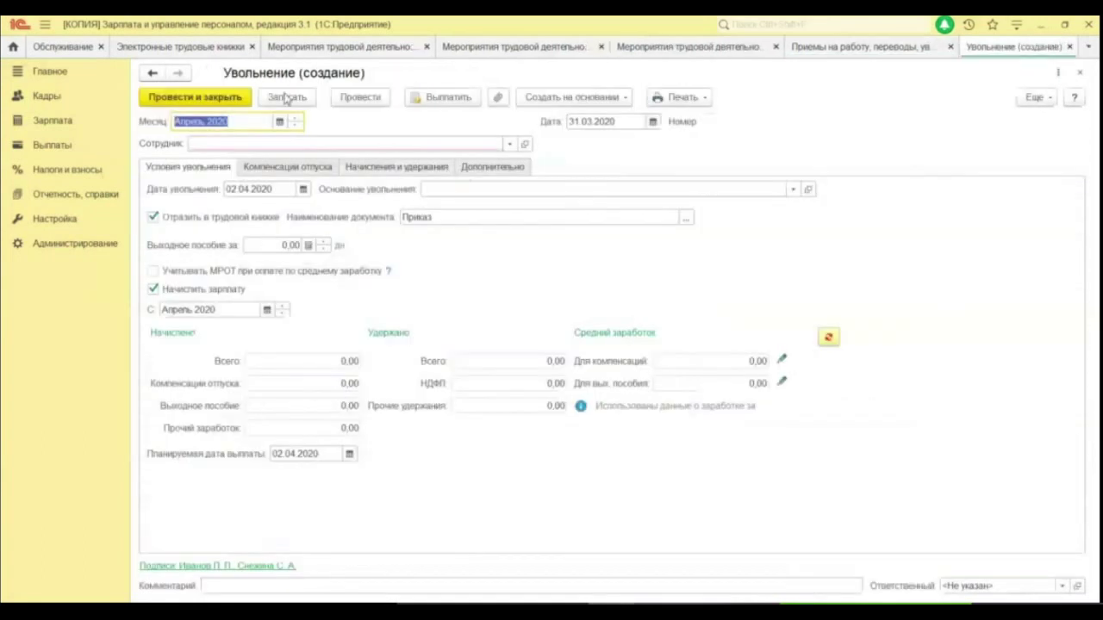
# - Set both the dismissal date and the document date to 30.04.2020, and select the cook's main employment record as Сотрудник
pyautogui.click(303, 189)
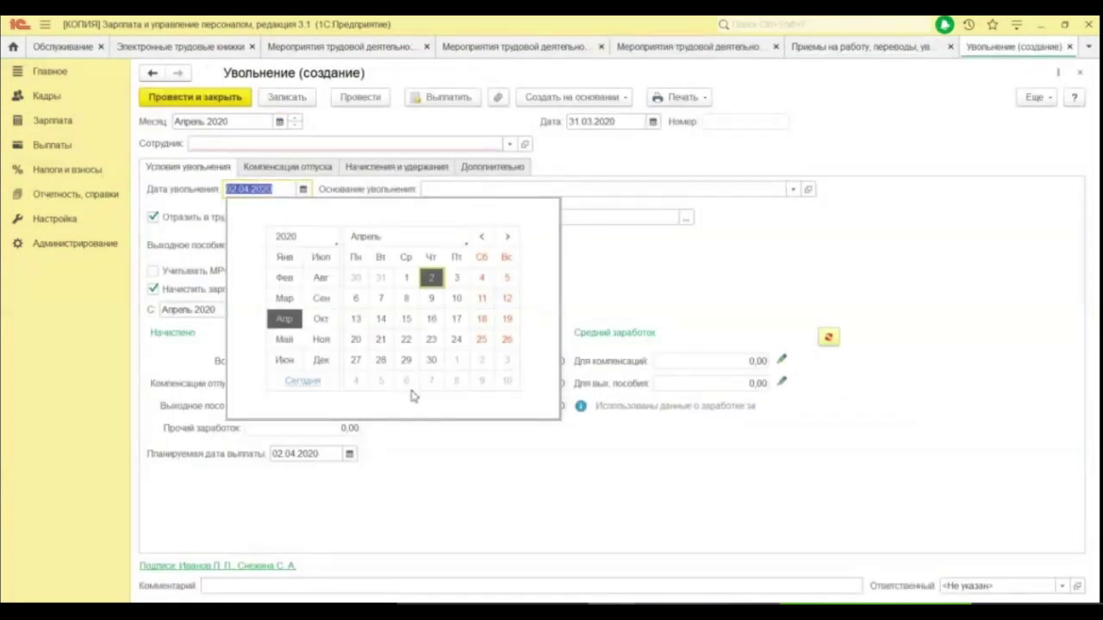
pyautogui.click(426, 361)
pyautogui.click(652, 121)
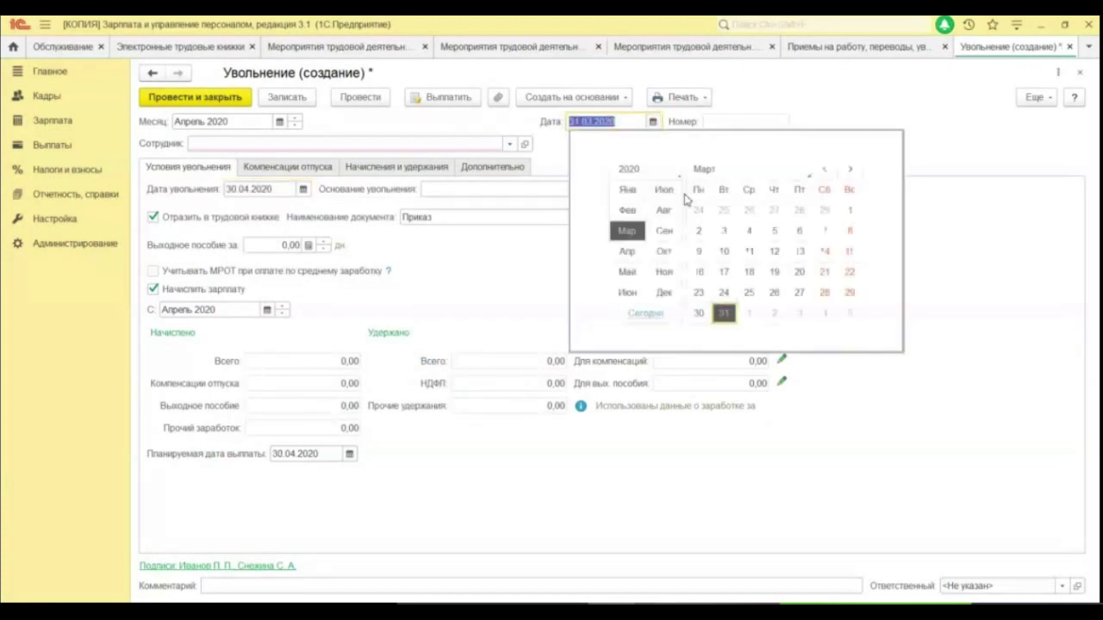
pyautogui.click(627, 251)
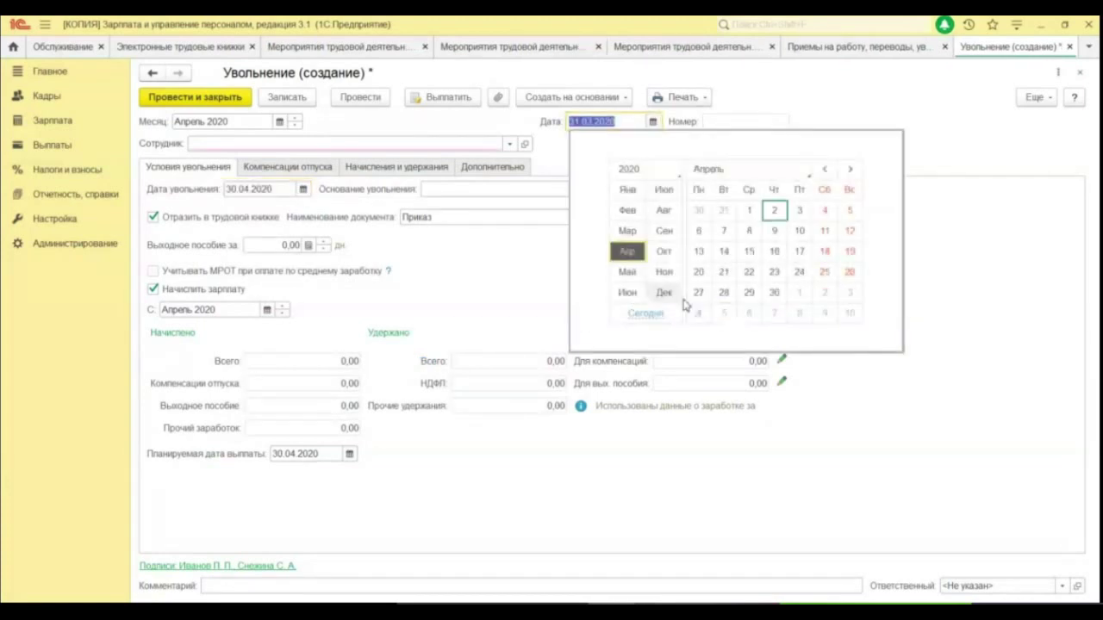
pyautogui.click(773, 293)
pyautogui.click(438, 145)
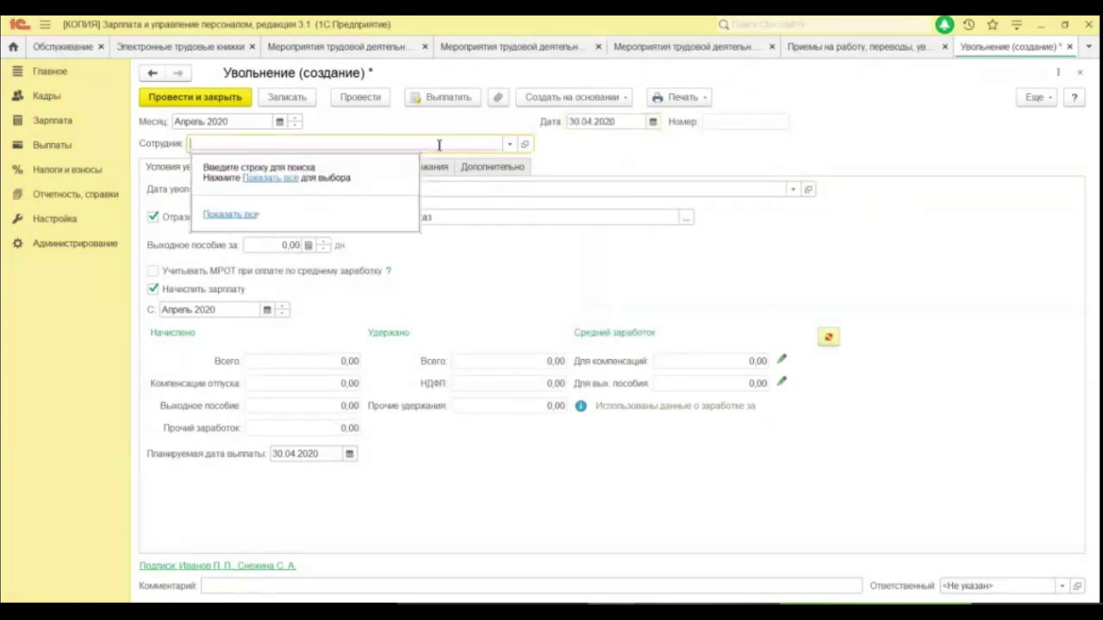
pyautogui.write('б')
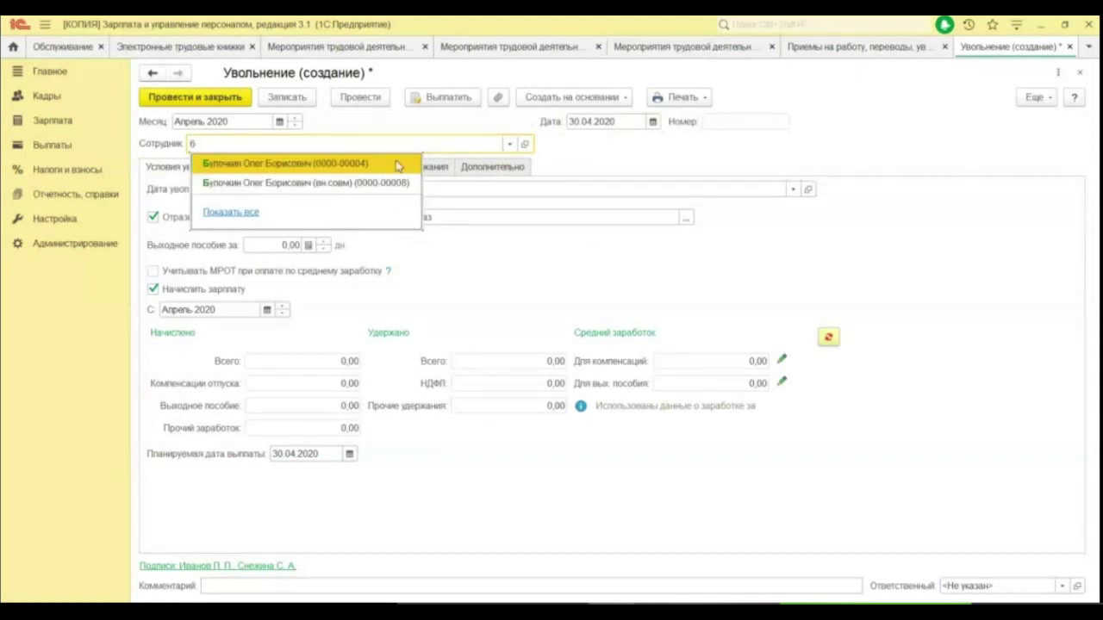
pyautogui.click(401, 162)
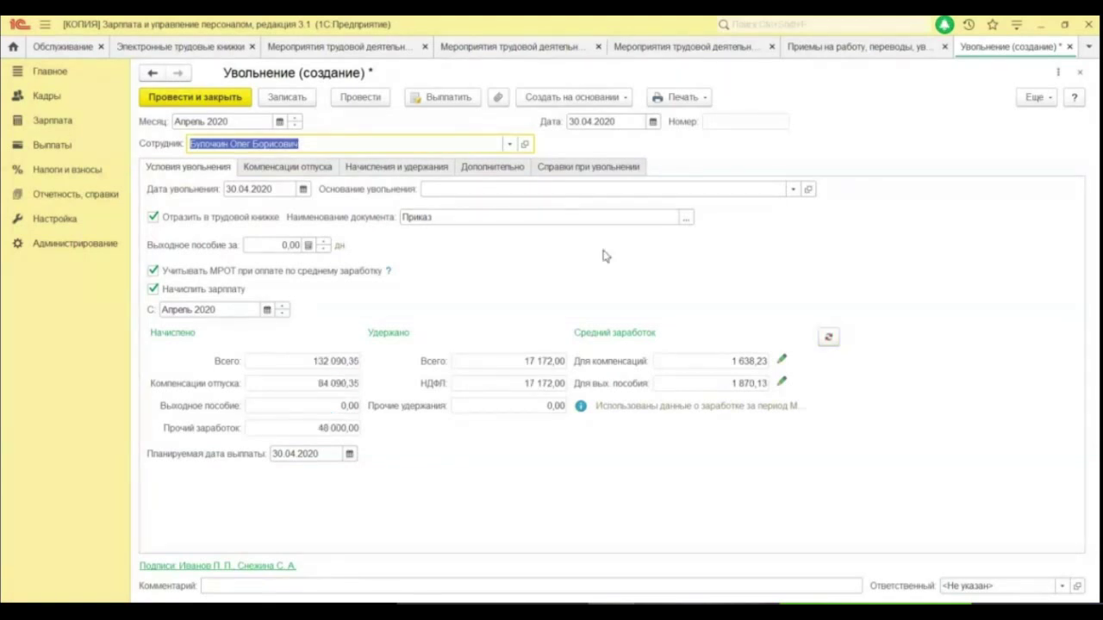
# - Generate an СТД-Р from the new dismissal's certificates and compare the dates, positions and base documents of its hiring events
pyautogui.click(548, 168)
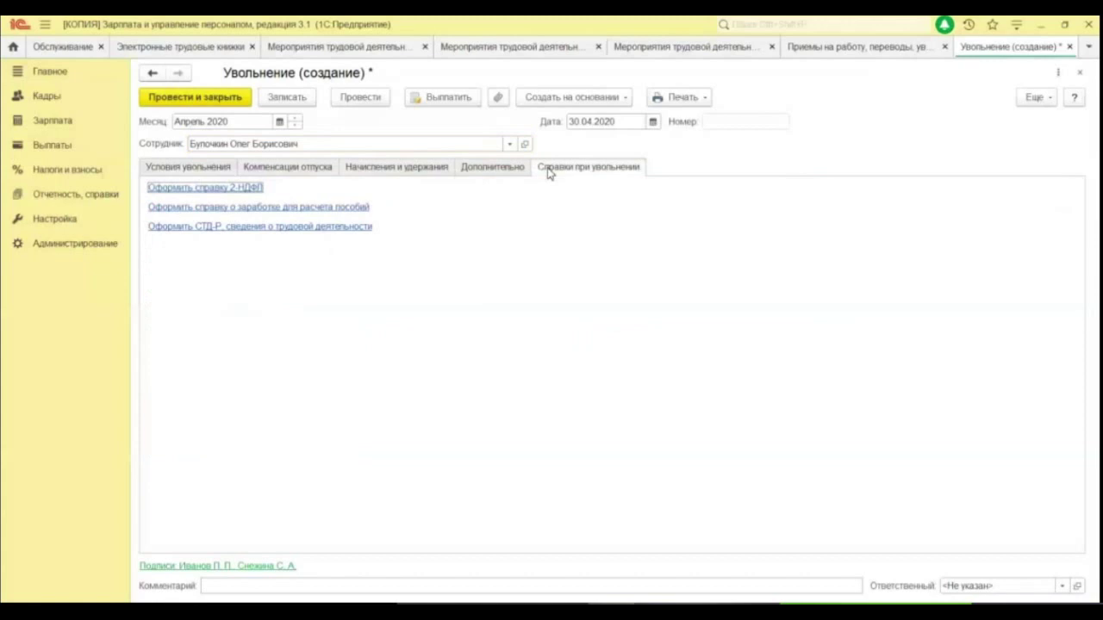
pyautogui.click(280, 228)
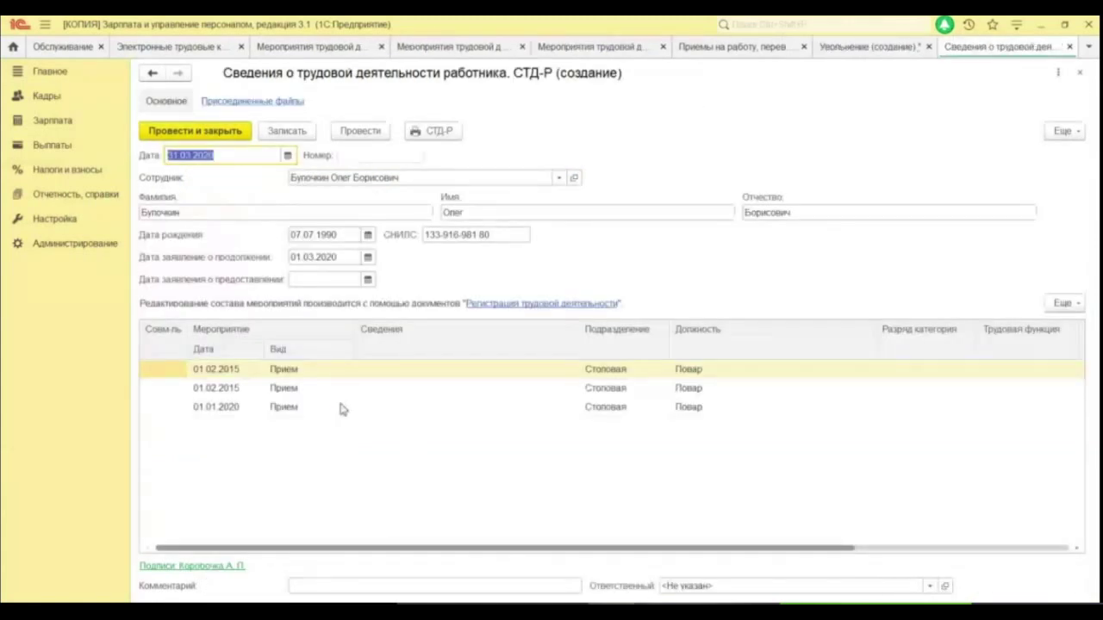
pyautogui.click(607, 407)
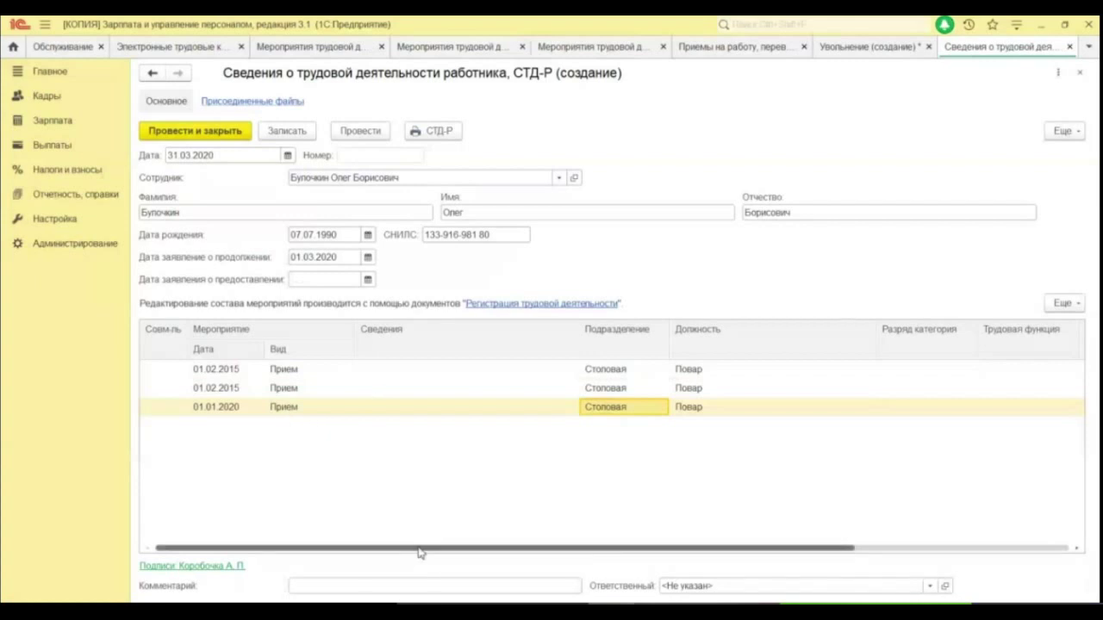
pyautogui.press('Up')
pyautogui.press('Up')
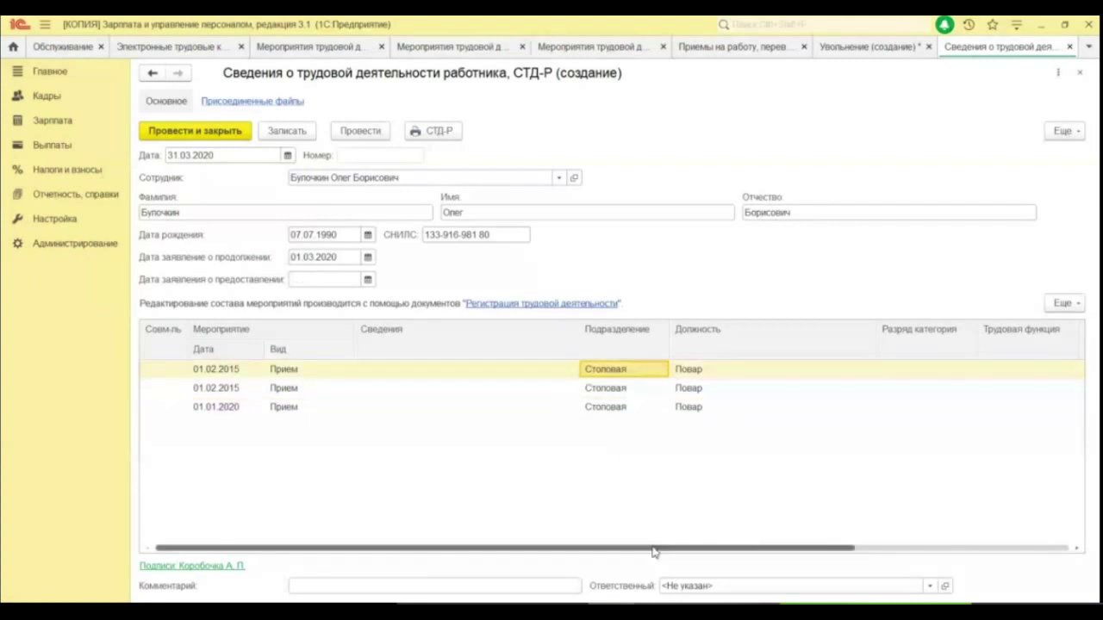
pyautogui.moveTo(654, 550); pyautogui.dragTo(844, 469)
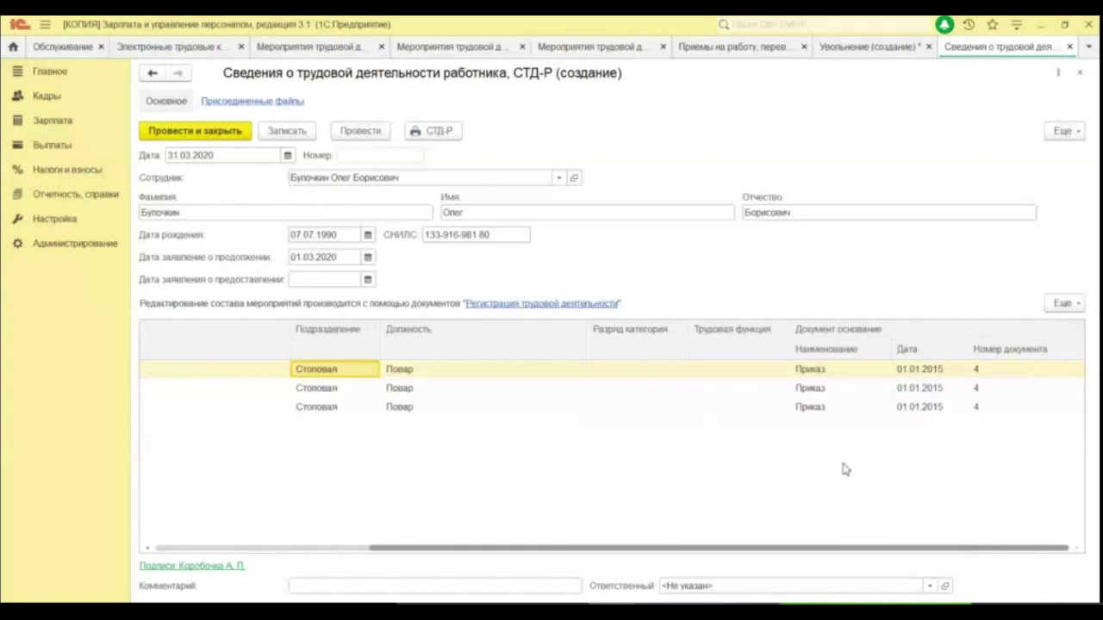
pyautogui.press('Down')
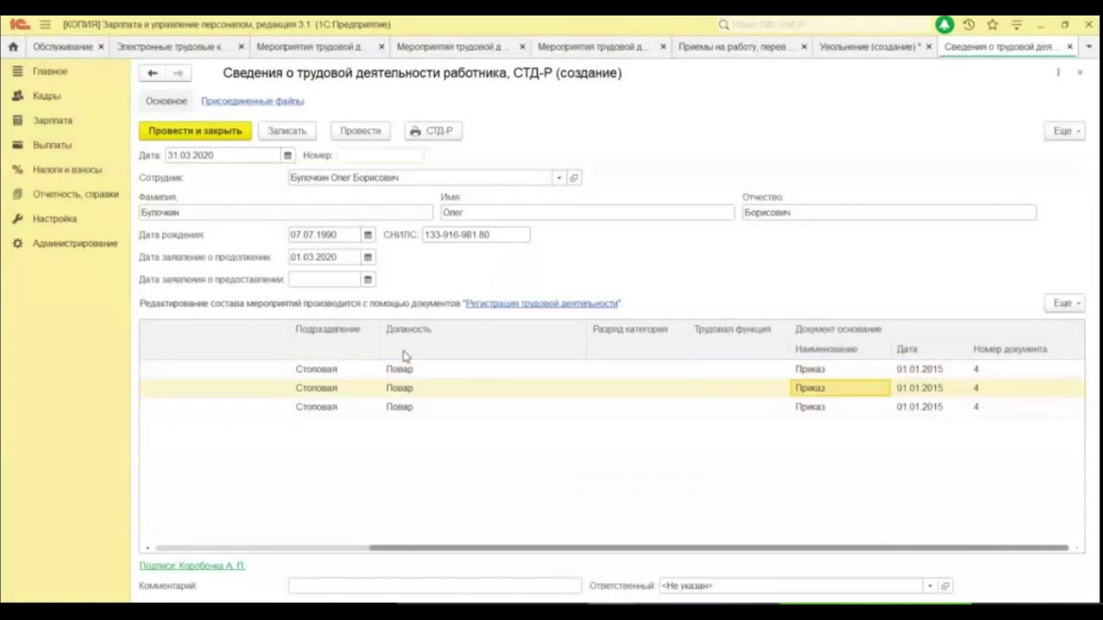
pyautogui.click(398, 409)
pyautogui.moveTo(458, 549); pyautogui.dragTo(177, 542)
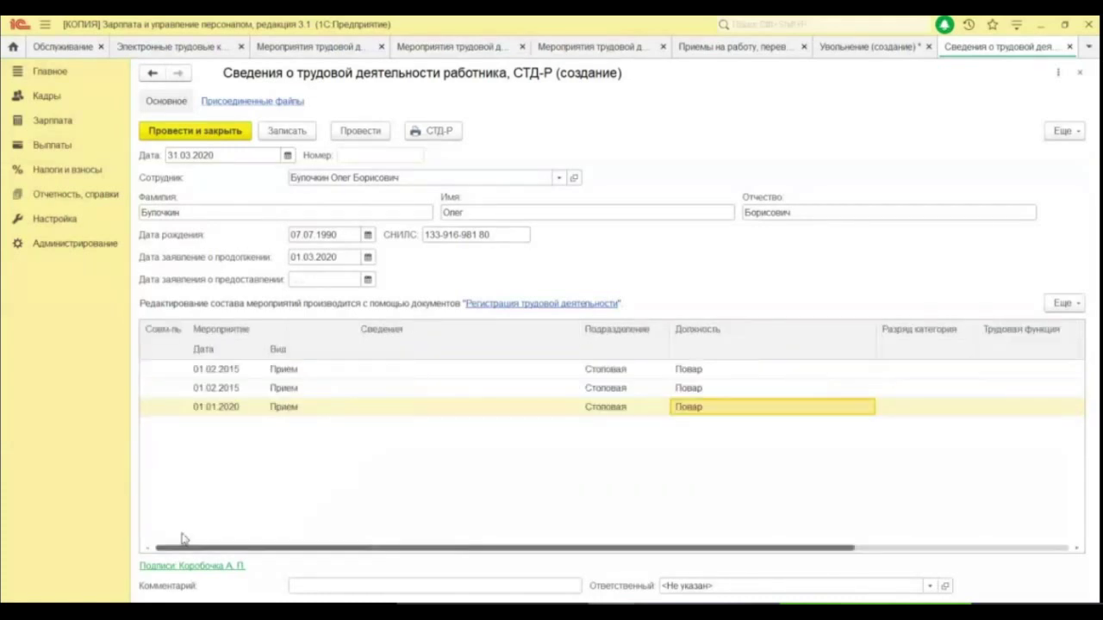
pyautogui.click(216, 410)
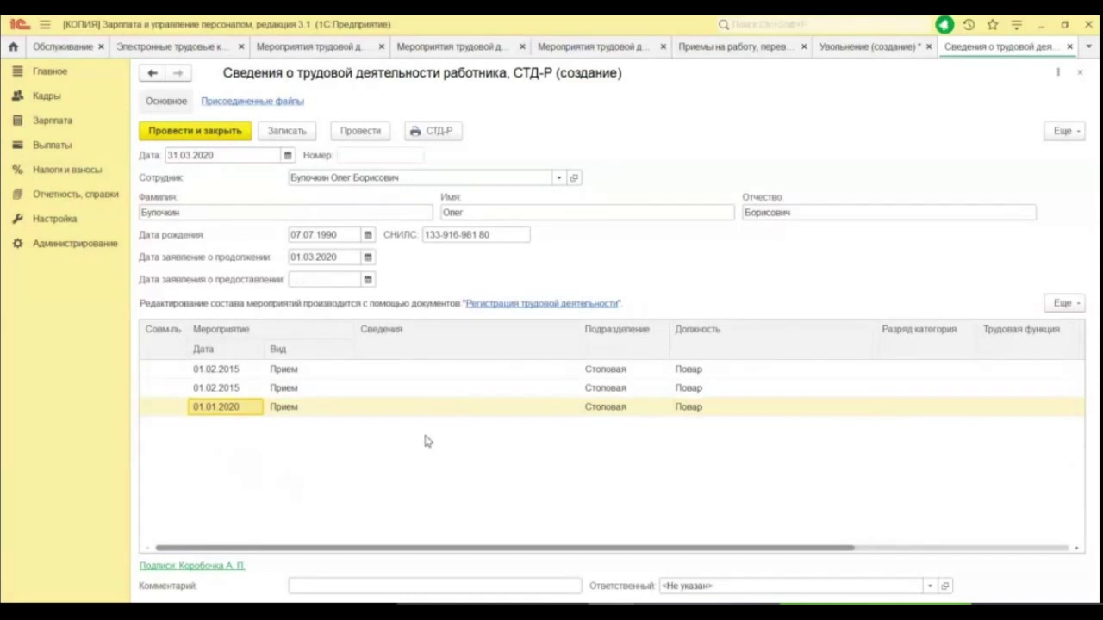
pyautogui.click(325, 410)
pyautogui.click(216, 410)
# - Close the СТД-Р form and discard the new Увольнение document without saving
pyautogui.click(1080, 73)
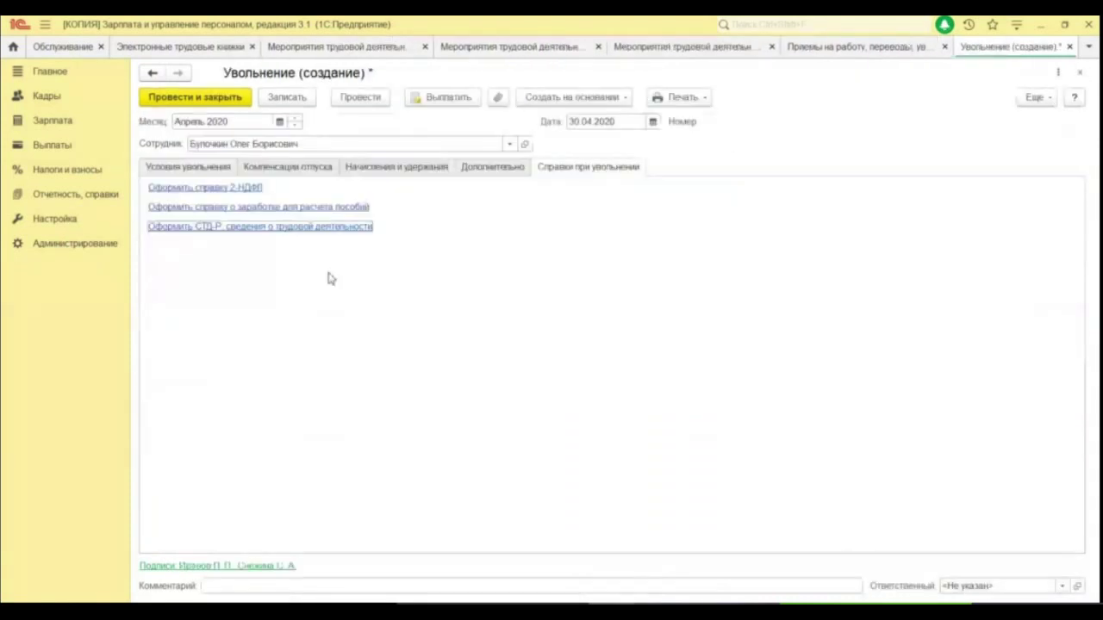
pyautogui.click(1078, 74)
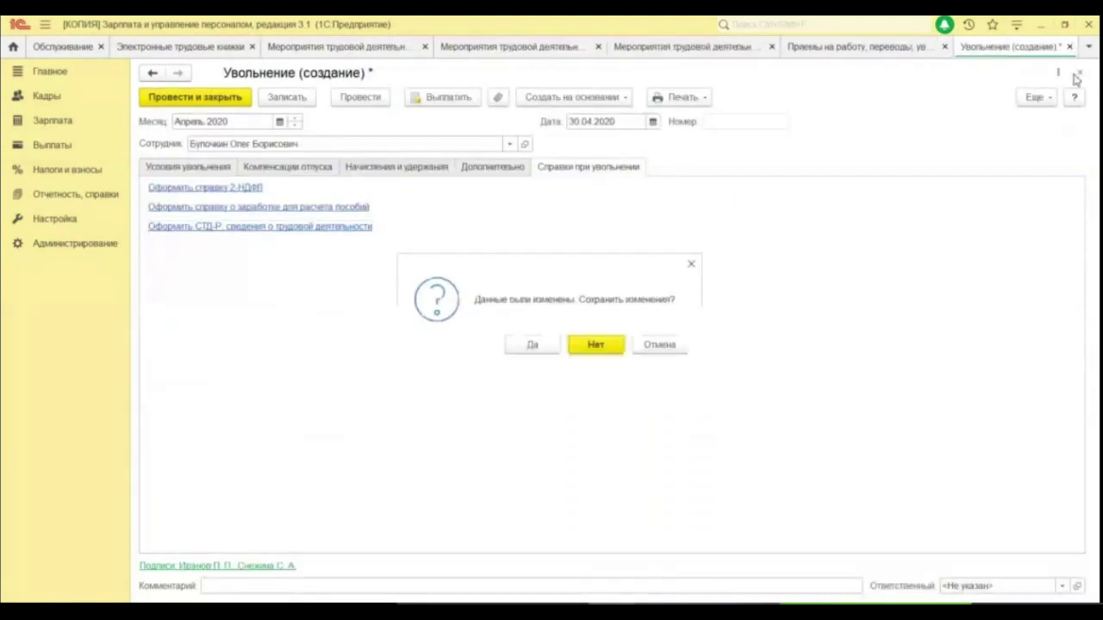
pyautogui.press('Return')
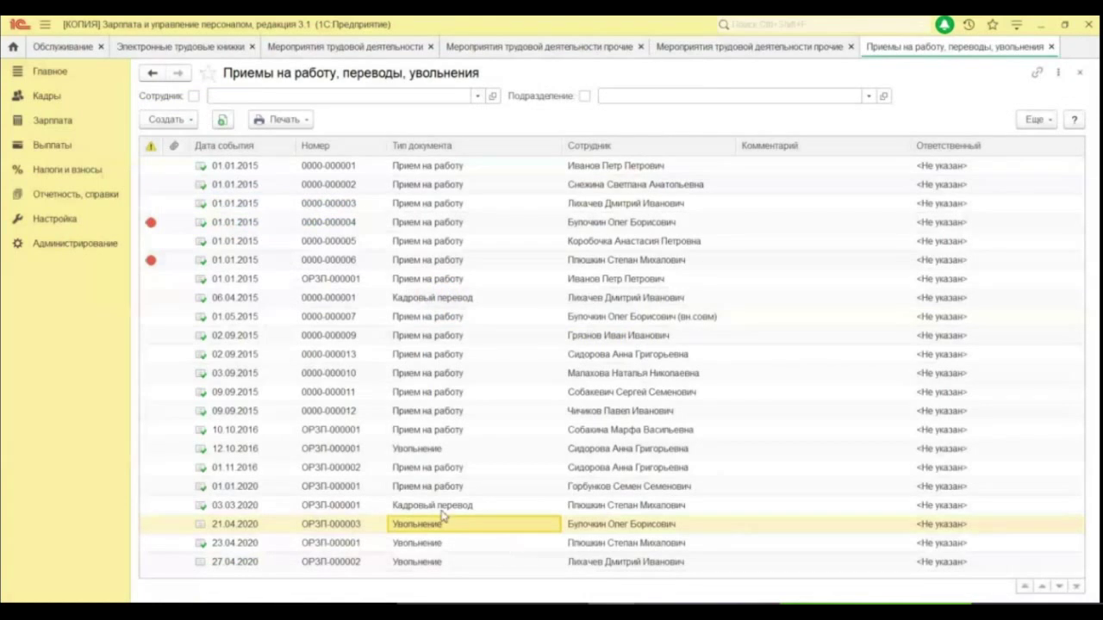
# - Examine the events in the Мероприятия трудовой деятельности register, down to the Увольнение event dated 23.04.2020
pyautogui.click(608, 527)
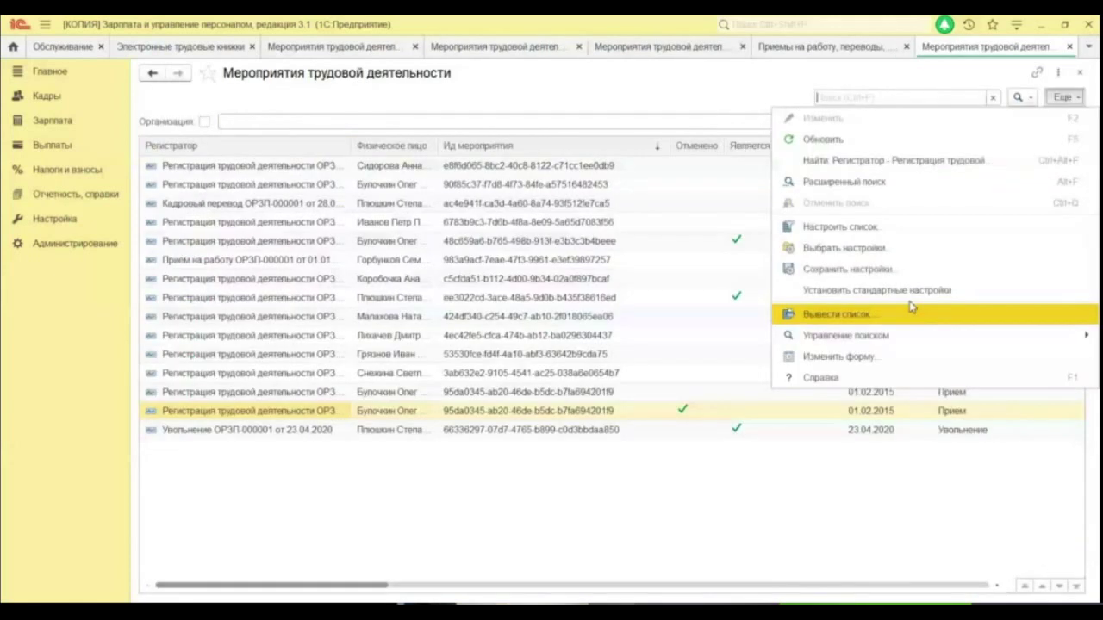
pyautogui.click(392, 429)
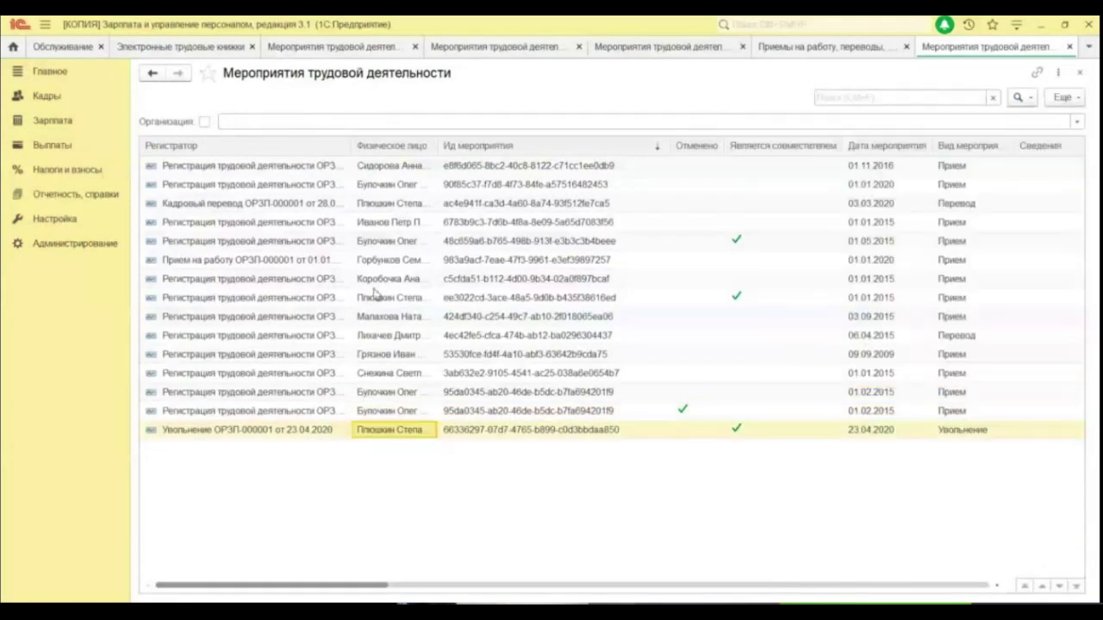
# - Close the Мероприятия трудовой деятельности register and open the Мероприятия трудовой деятельности прочие register
pyautogui.click(316, 170)
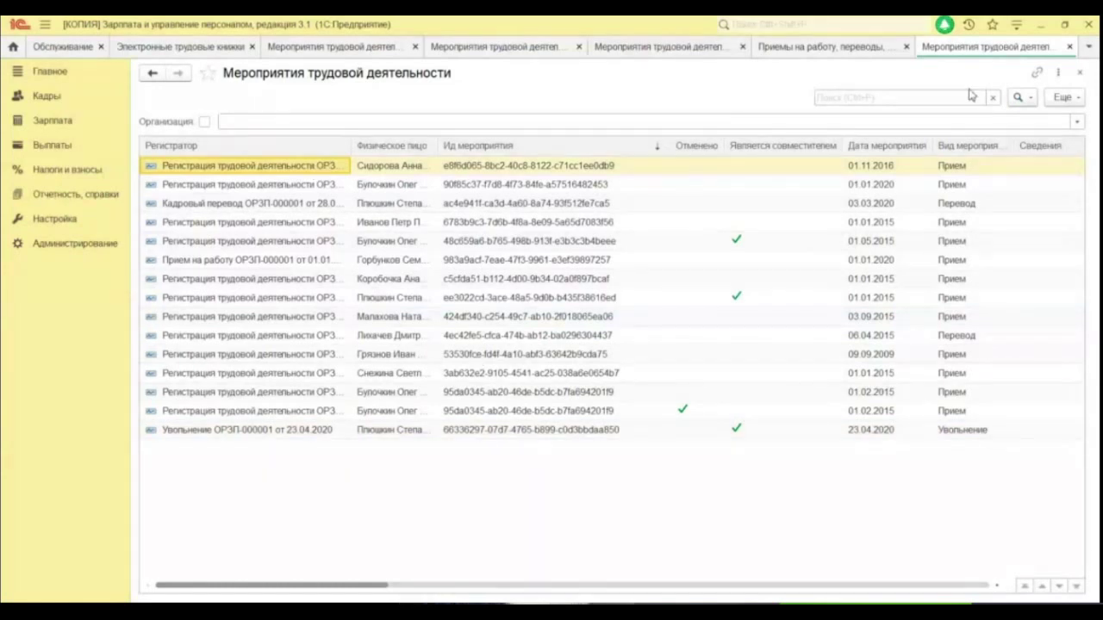
pyautogui.press('Escape')
pyautogui.click(1017, 25)
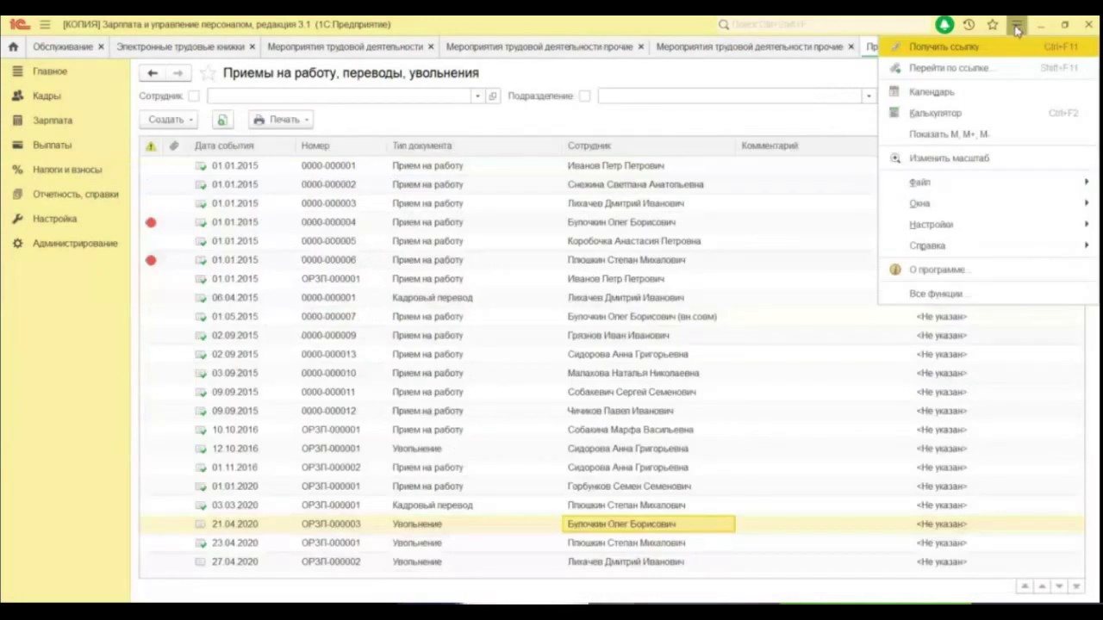
pyautogui.click(948, 294)
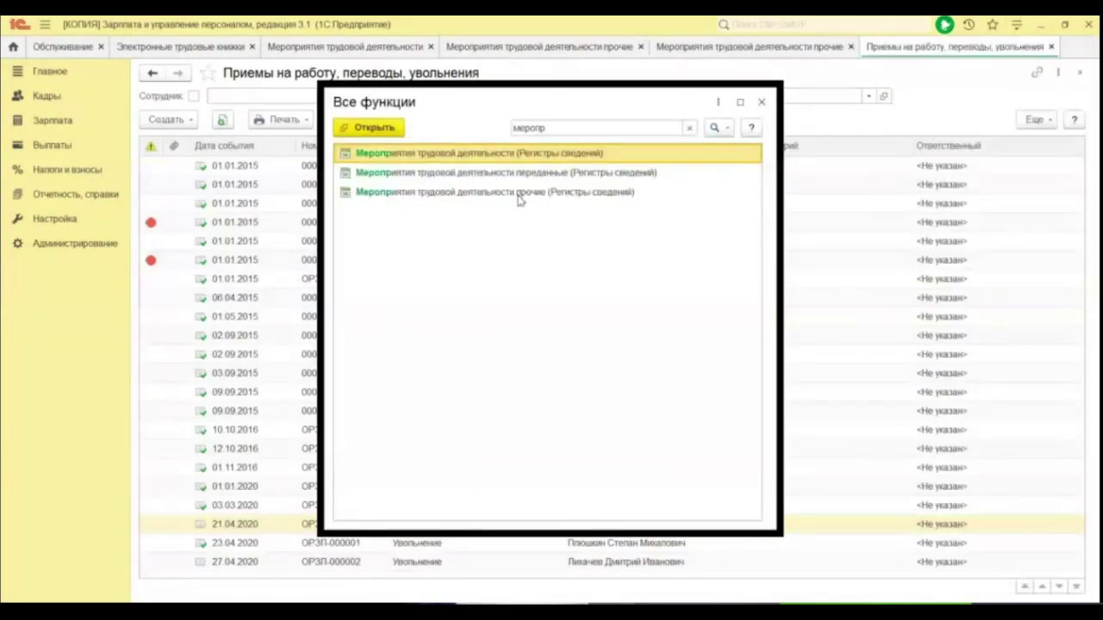
pyautogui.click(483, 194)
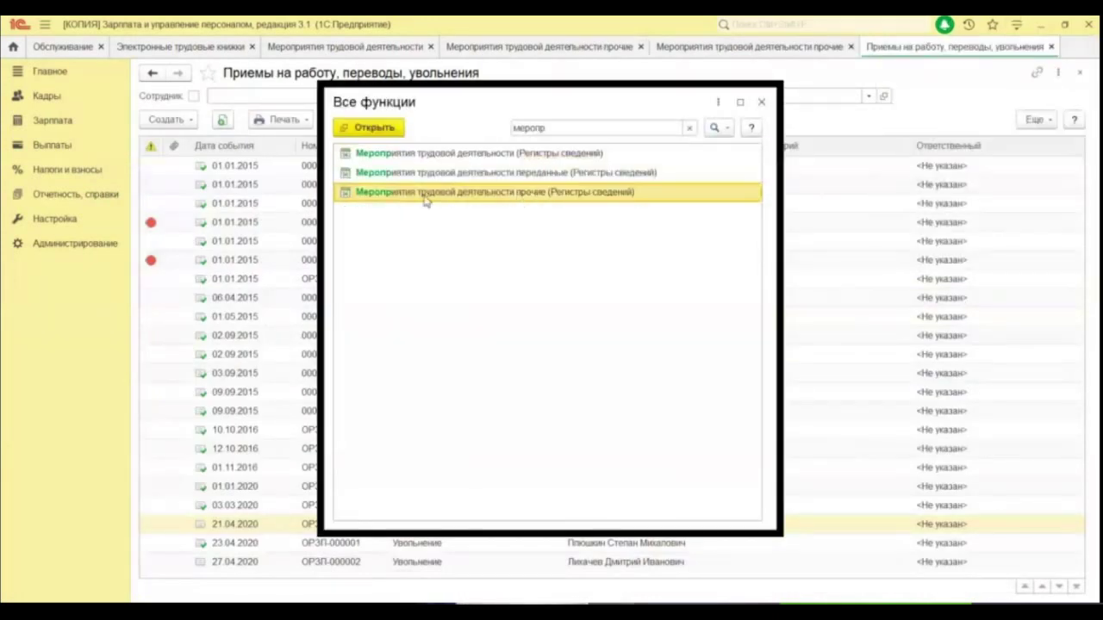
pyautogui.doubleClick(593, 195)
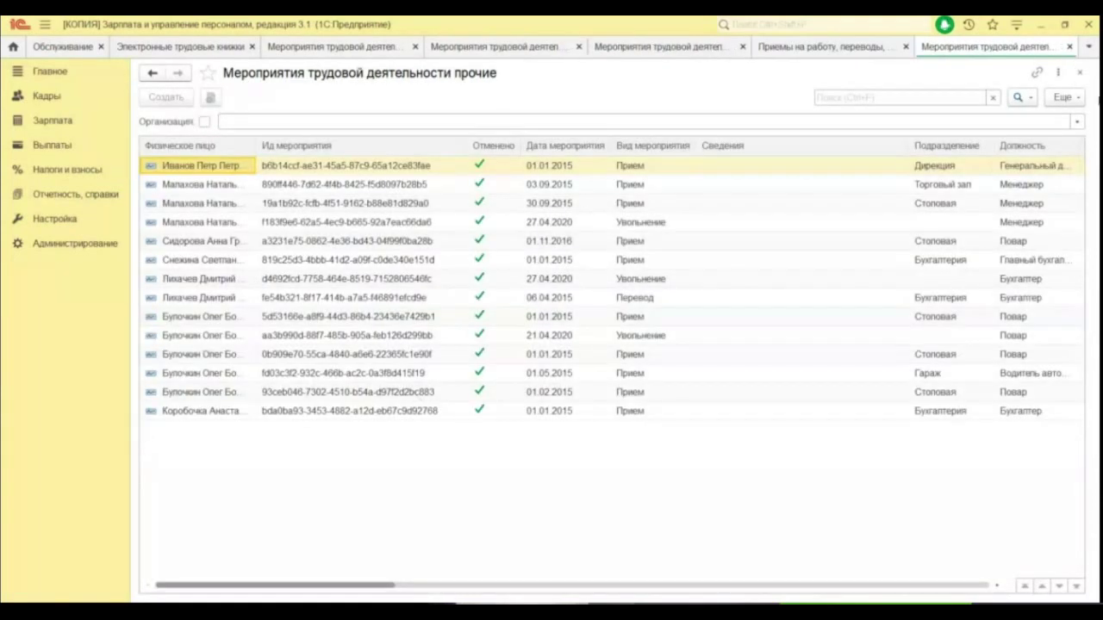
# - Enable editing in the Мероприятия трудовой деятельности прочие register, examine the cook's hiring and dismissal events, and close the register
pyautogui.click(1065, 98)
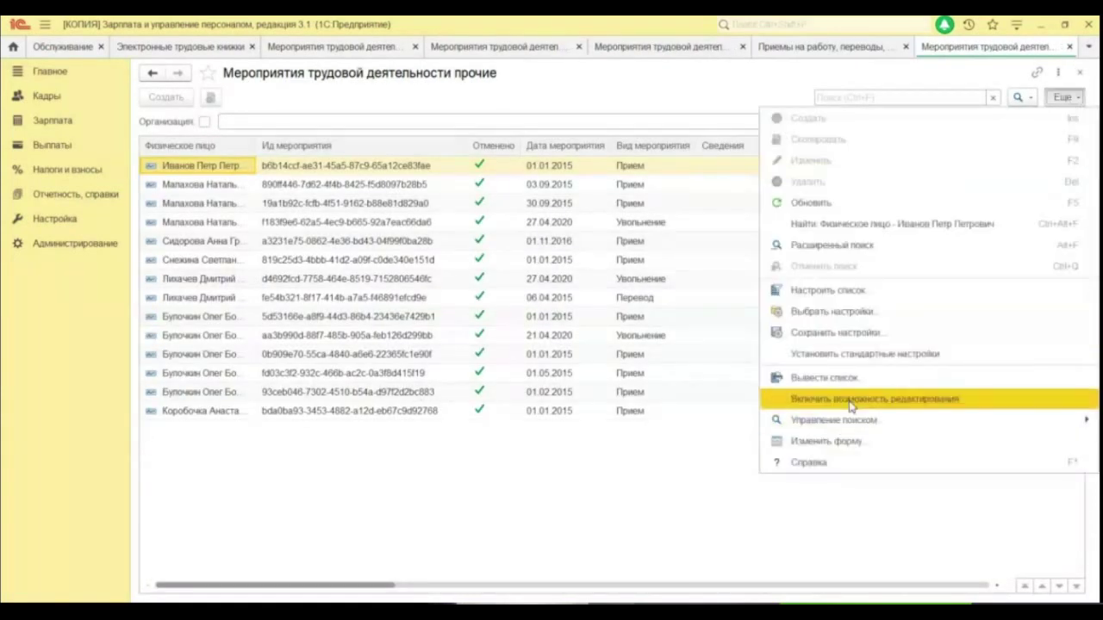
pyautogui.click(850, 407)
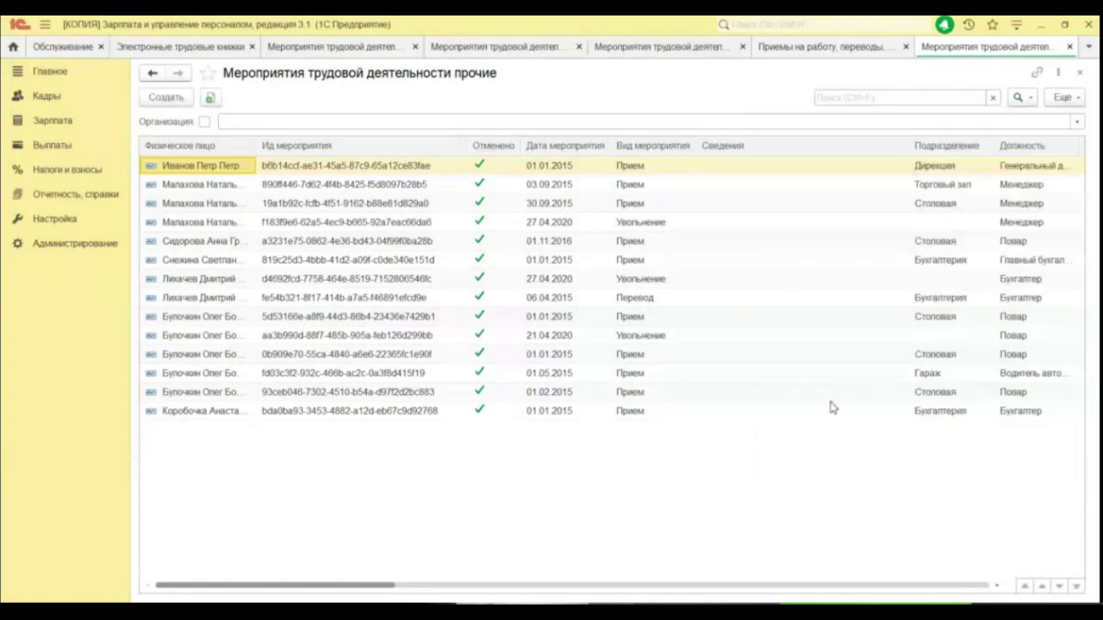
pyautogui.click(285, 319)
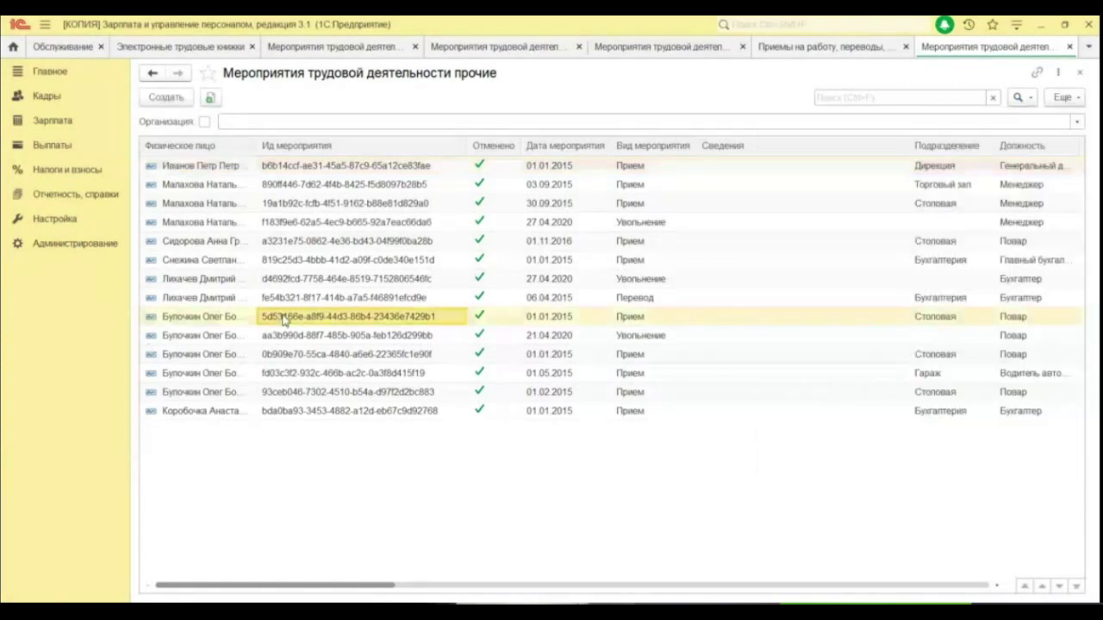
pyautogui.click(202, 336)
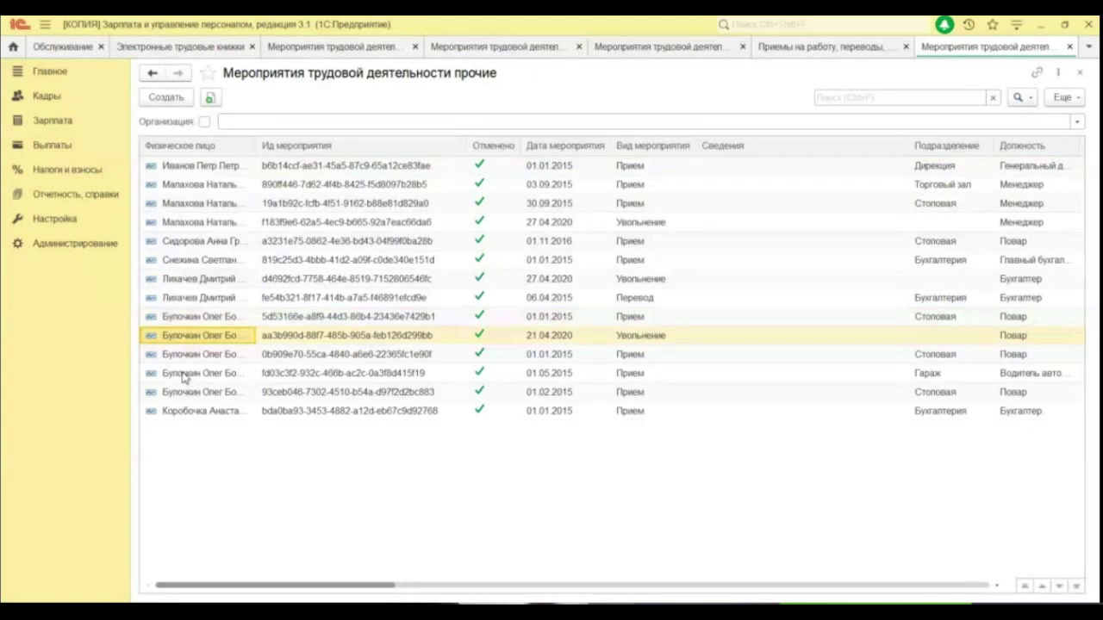
pyautogui.click(486, 412)
pyautogui.click(357, 394)
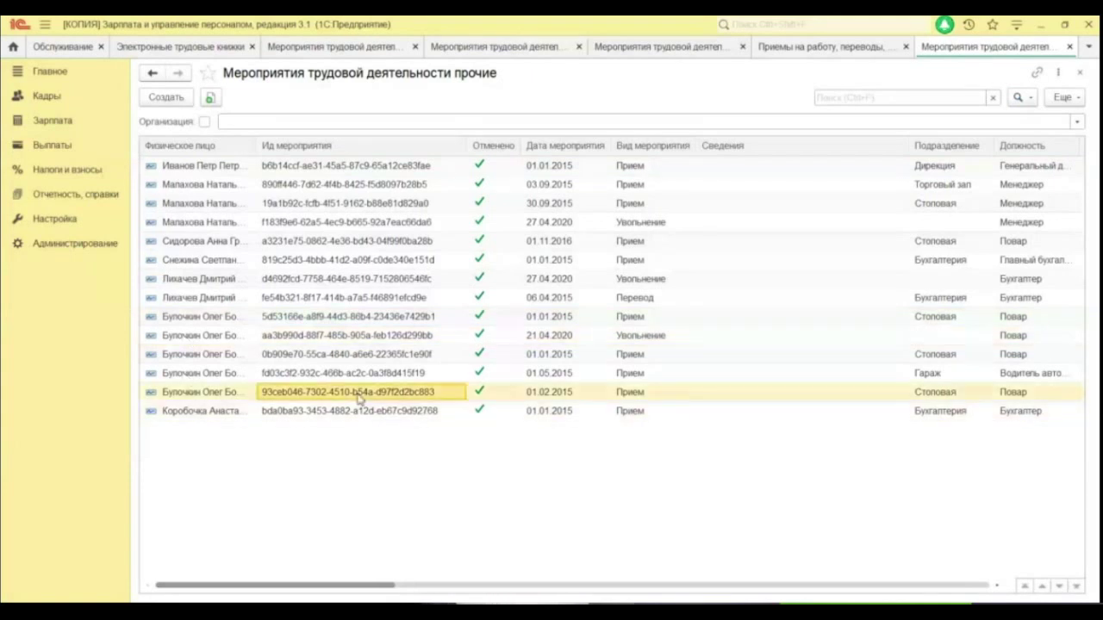
pyautogui.click(1079, 73)
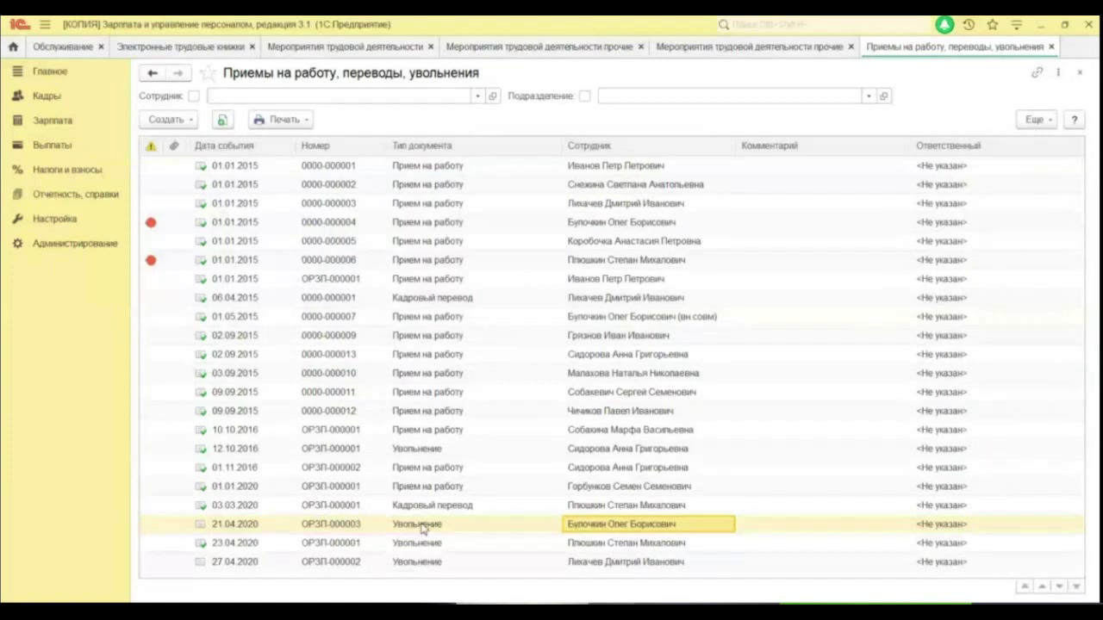
pyautogui.click(1079, 74)
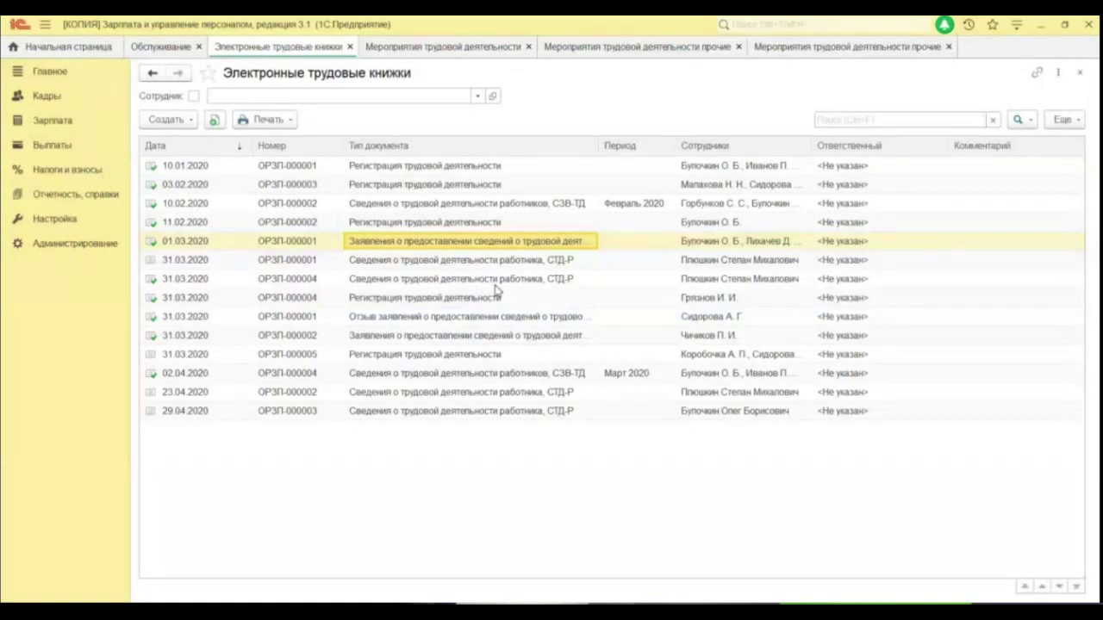
pyautogui.click(59, 102)
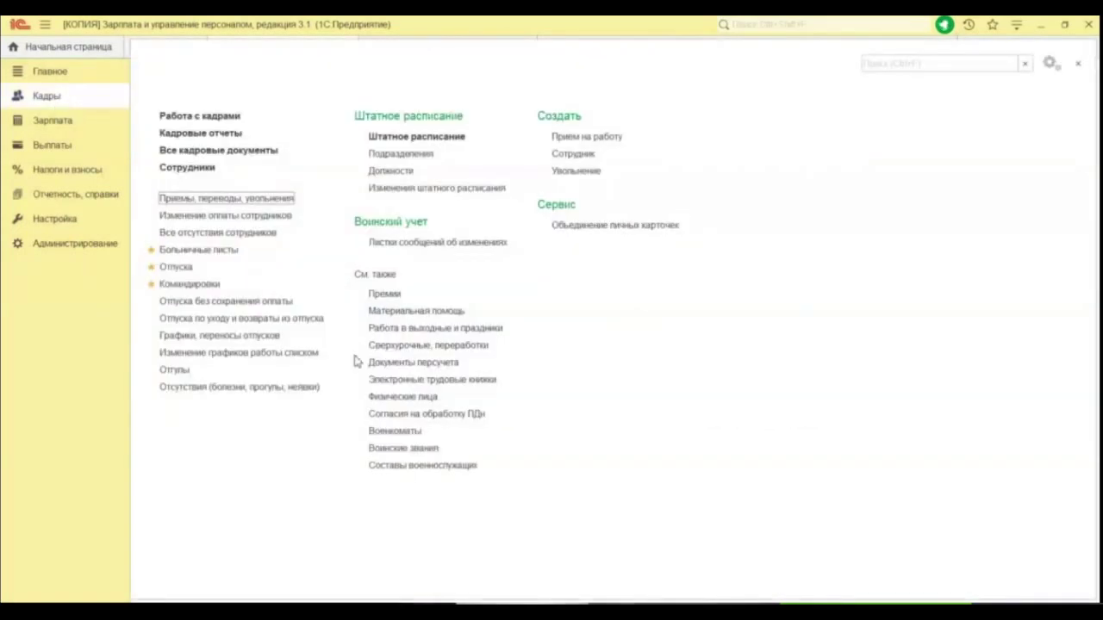
pyautogui.click(226, 199)
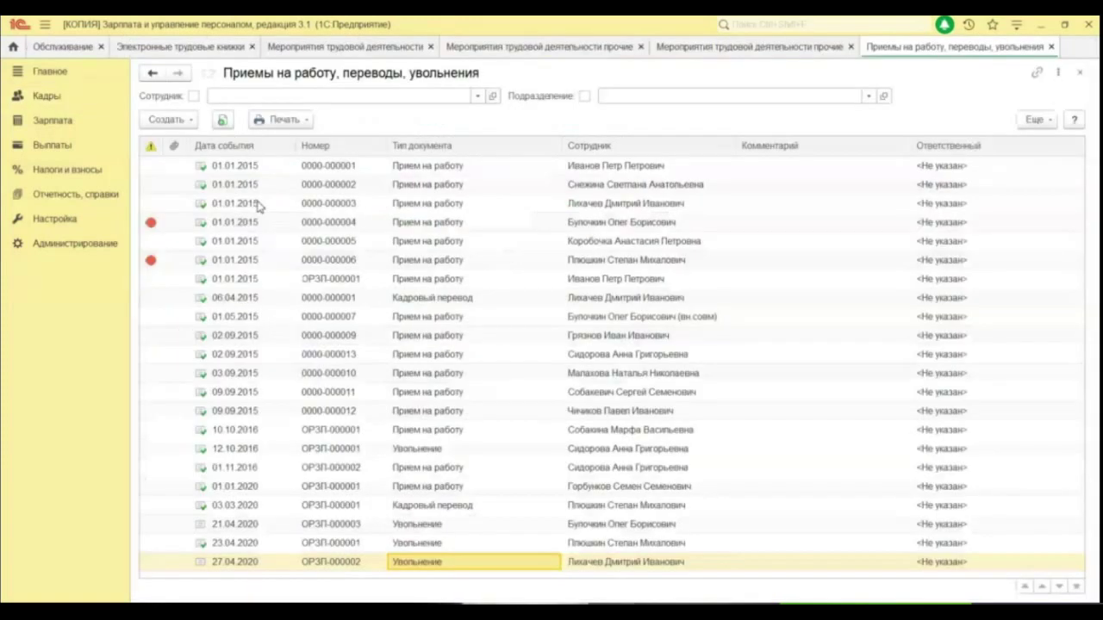
pyautogui.click(461, 412)
pyautogui.doubleClick(461, 411)
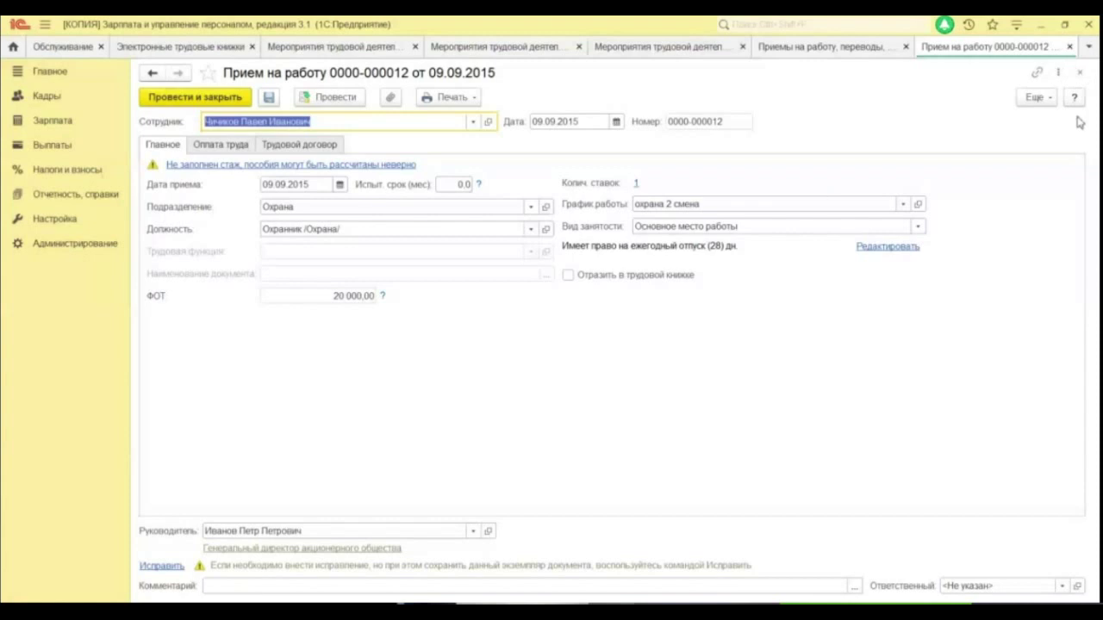
pyautogui.click(1080, 73)
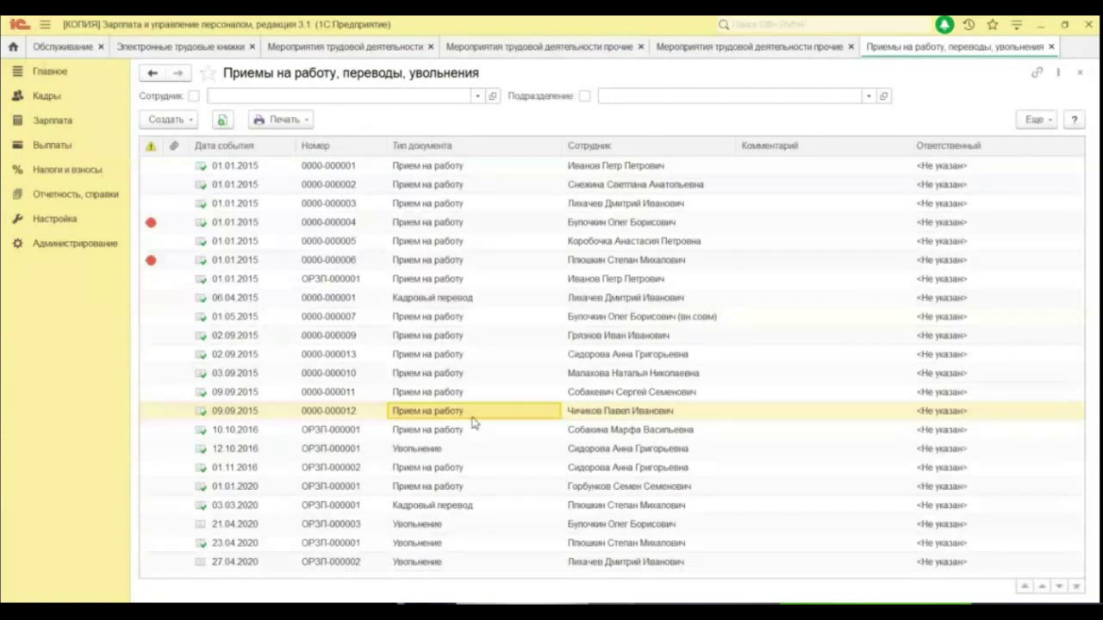
# - Open the Февраль 2020 СЗВ-ТД dated 10.02.2020 from the Электронные трудовые книжки list
pyautogui.click(180, 47)
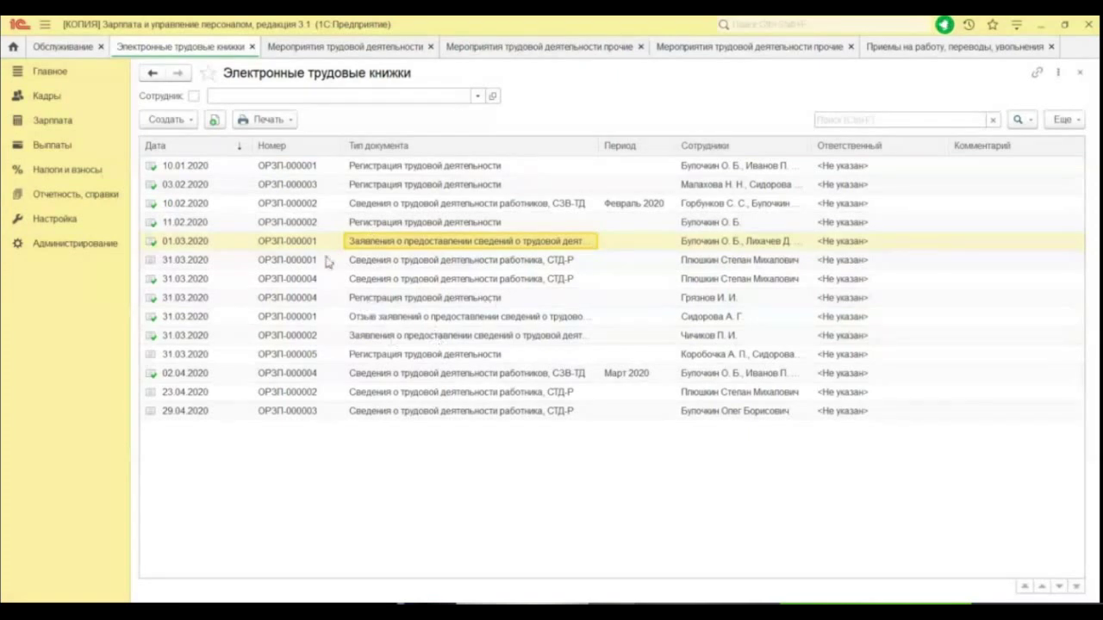
pyautogui.click(392, 208)
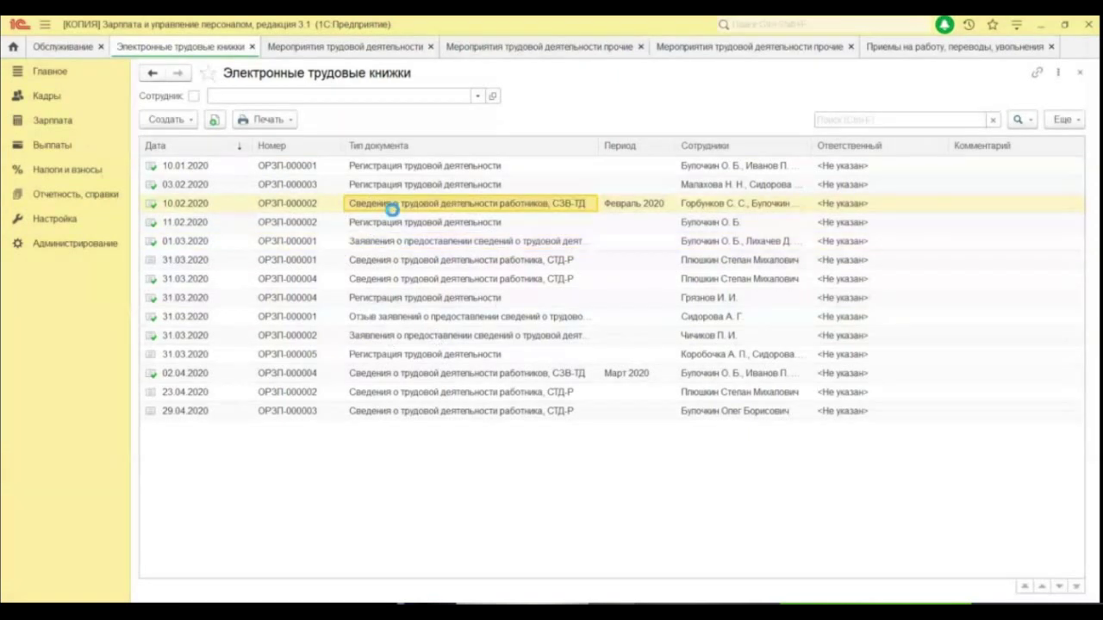
pyautogui.doubleClick(392, 209)
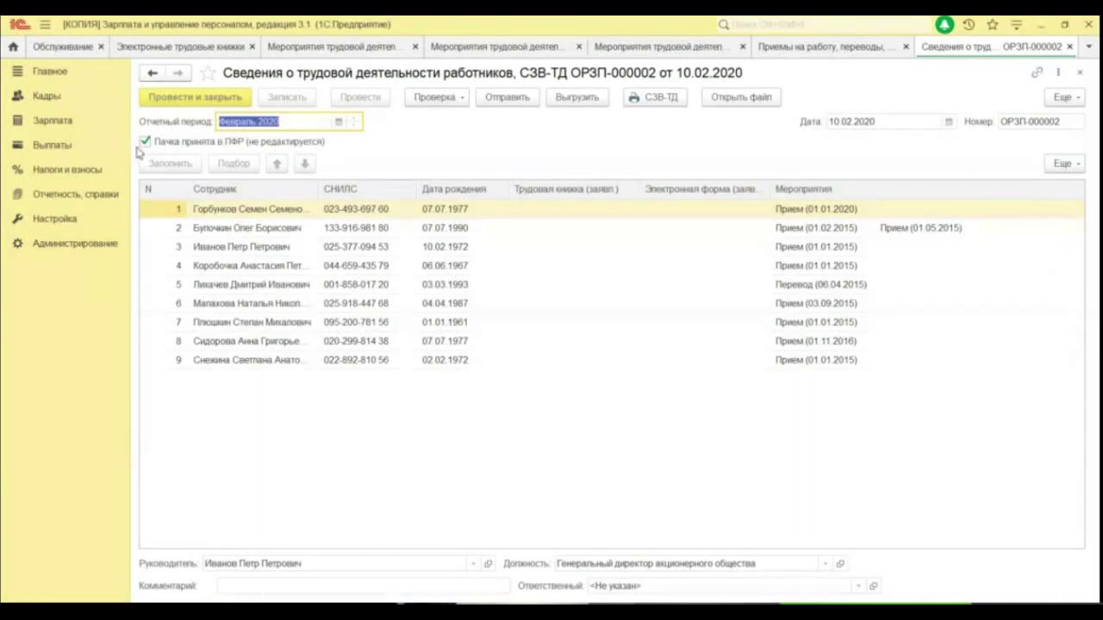
# - Close the Обслуживание page and view the СЗВ-ТД reports' statuses in 1С-Отчетность, dismissing the connection offer
pyautogui.click(59, 48)
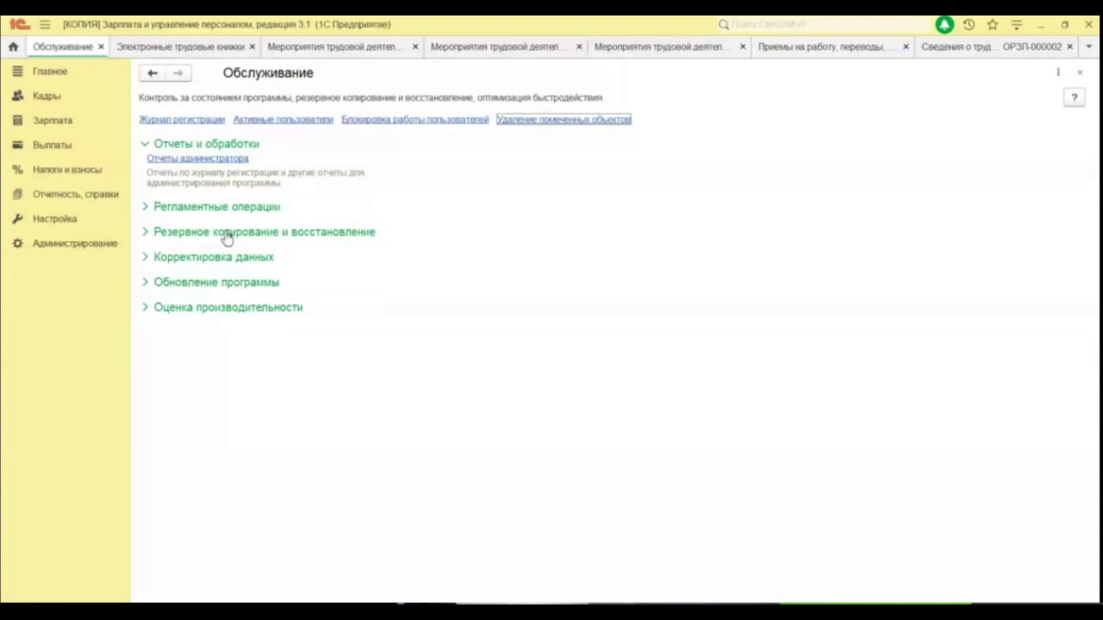
pyautogui.click(1079, 75)
pyautogui.click(83, 196)
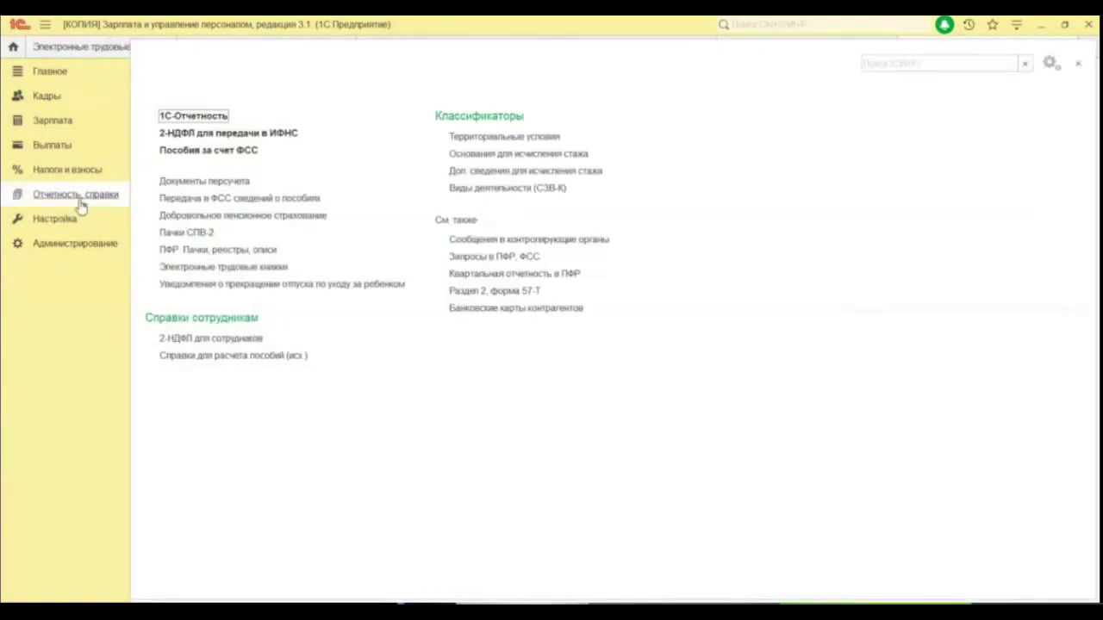
pyautogui.click(211, 114)
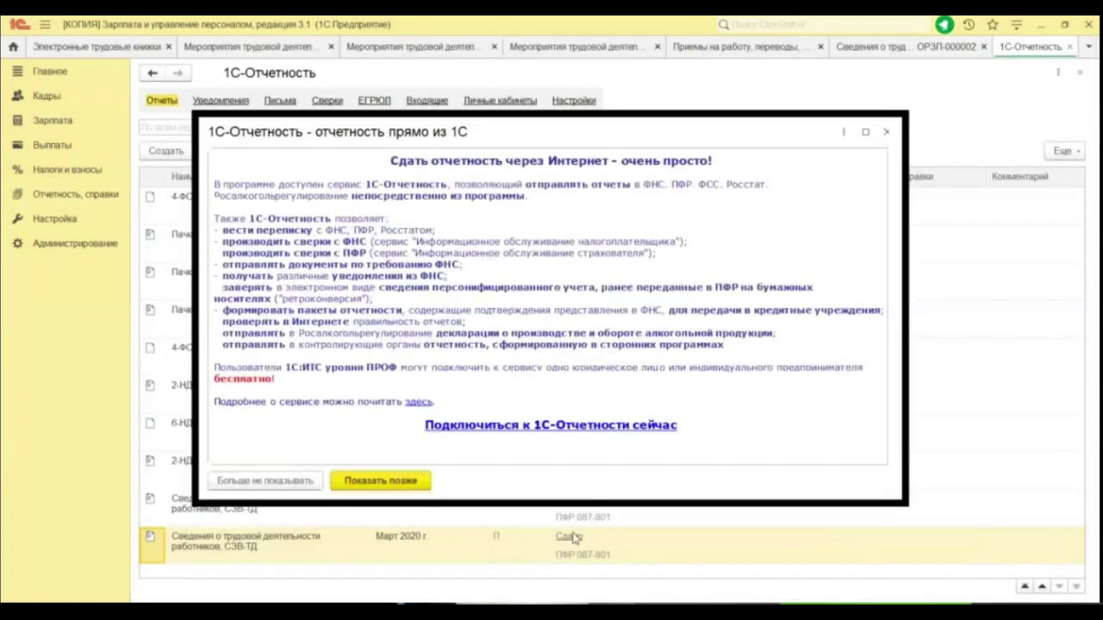
pyautogui.click(886, 131)
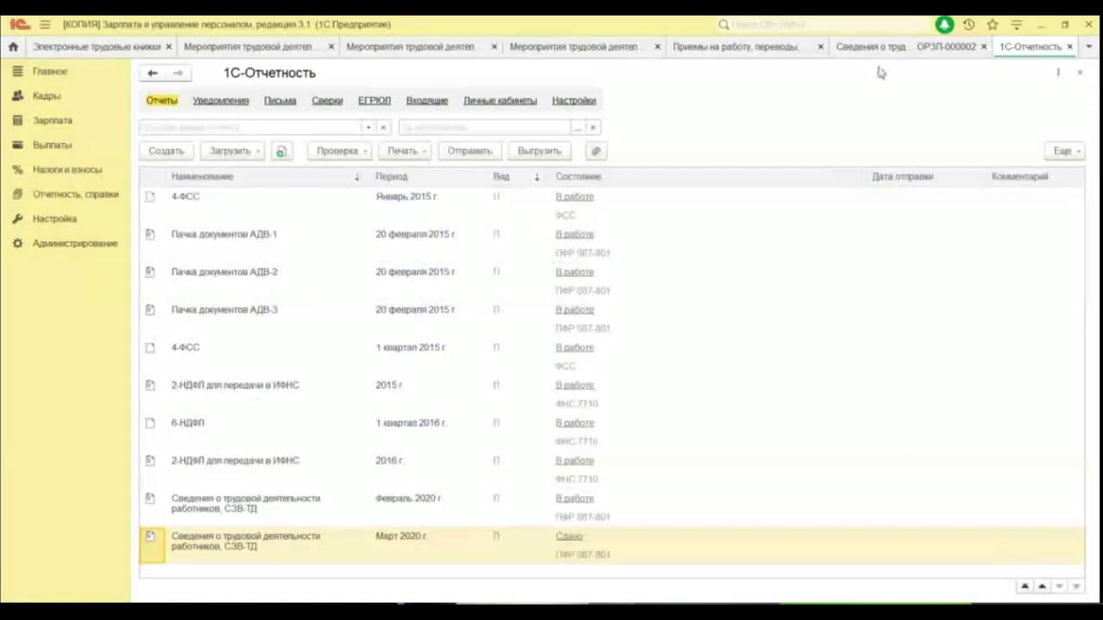
# - Clear the Пачка принята в ПФР flag in the Февраль 2020 СЗВ-ТД, then post and close the document
pyautogui.click(899, 52)
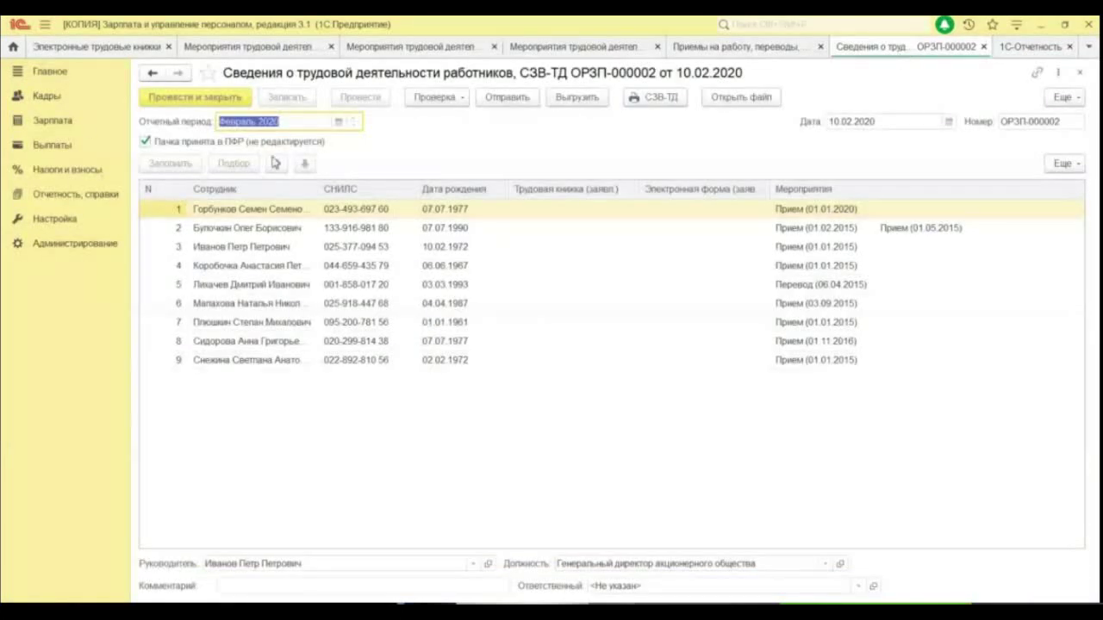
pyautogui.click(145, 142)
pyautogui.click(194, 98)
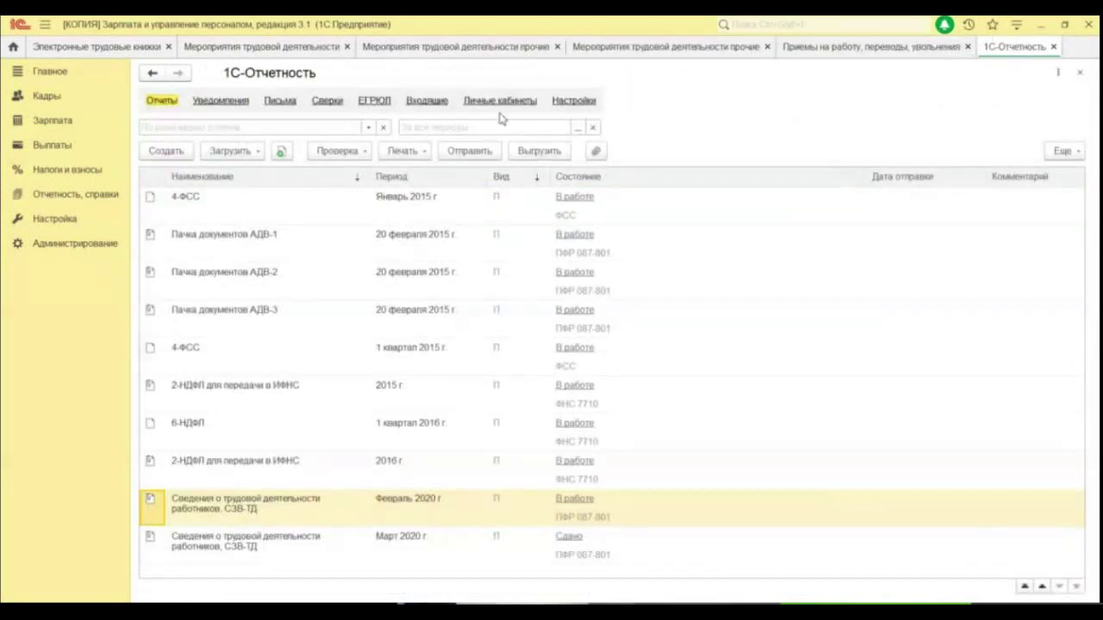
# - Clear the Пачка принята в ПФР flag in the Март 2020 СЗВ-ТД, refill its employee table for review, and close without saving
pyautogui.click(139, 47)
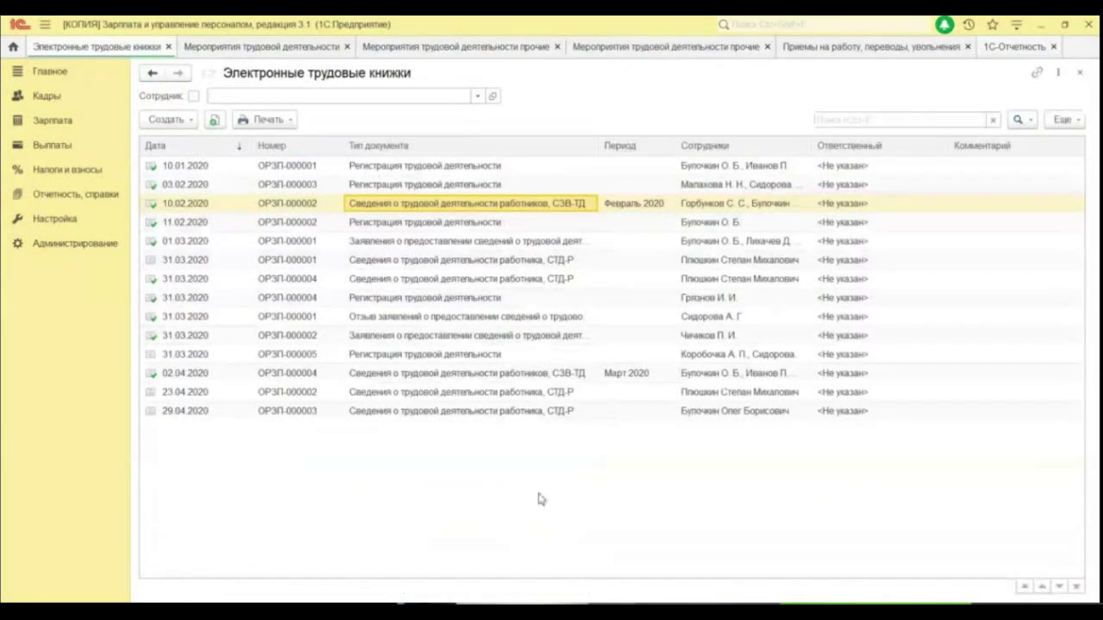
pyautogui.doubleClick(564, 373)
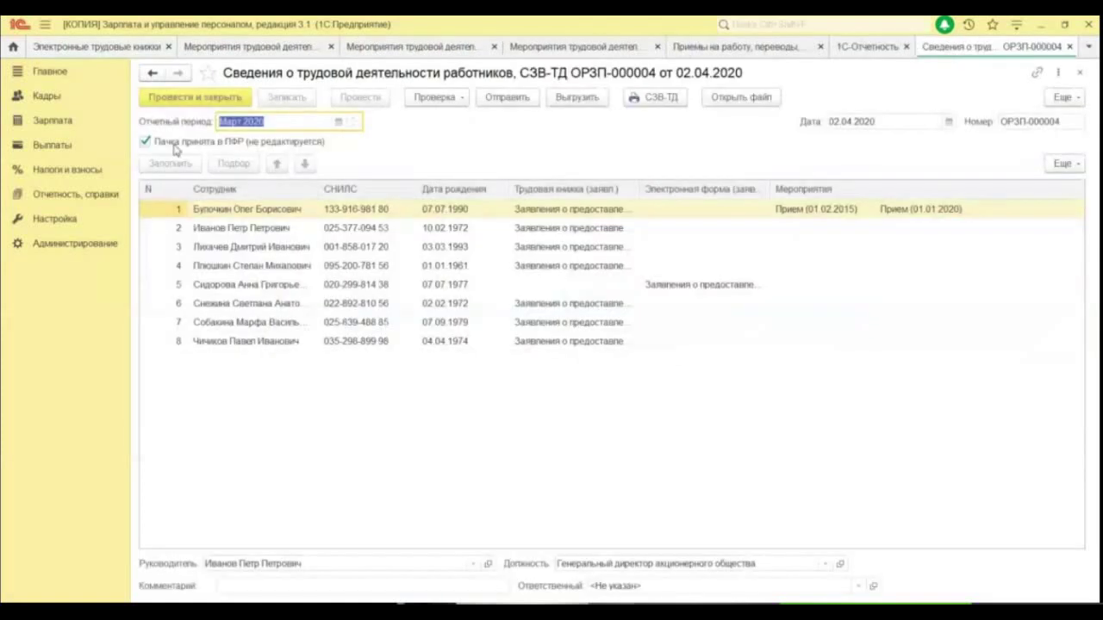
pyautogui.click(164, 143)
pyautogui.click(160, 164)
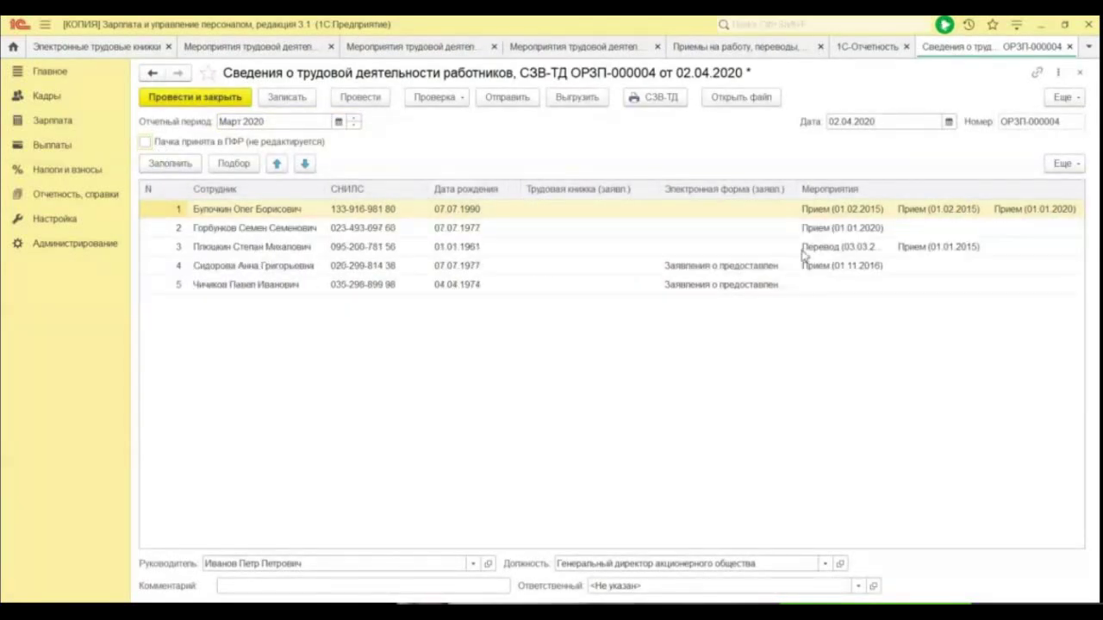
pyautogui.click(748, 288)
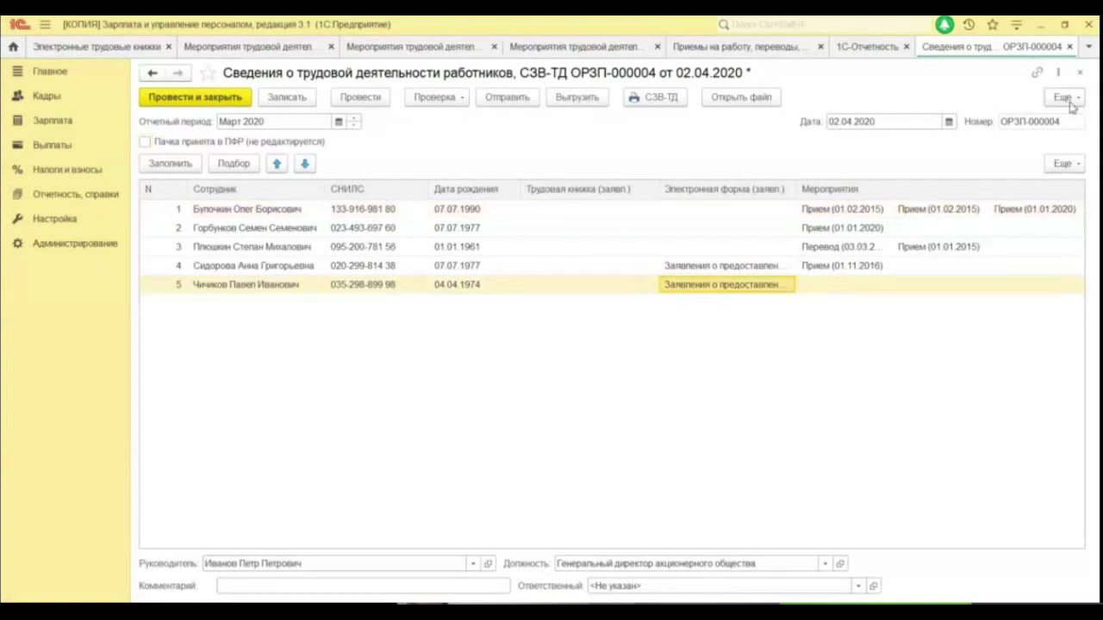
pyautogui.click(1082, 75)
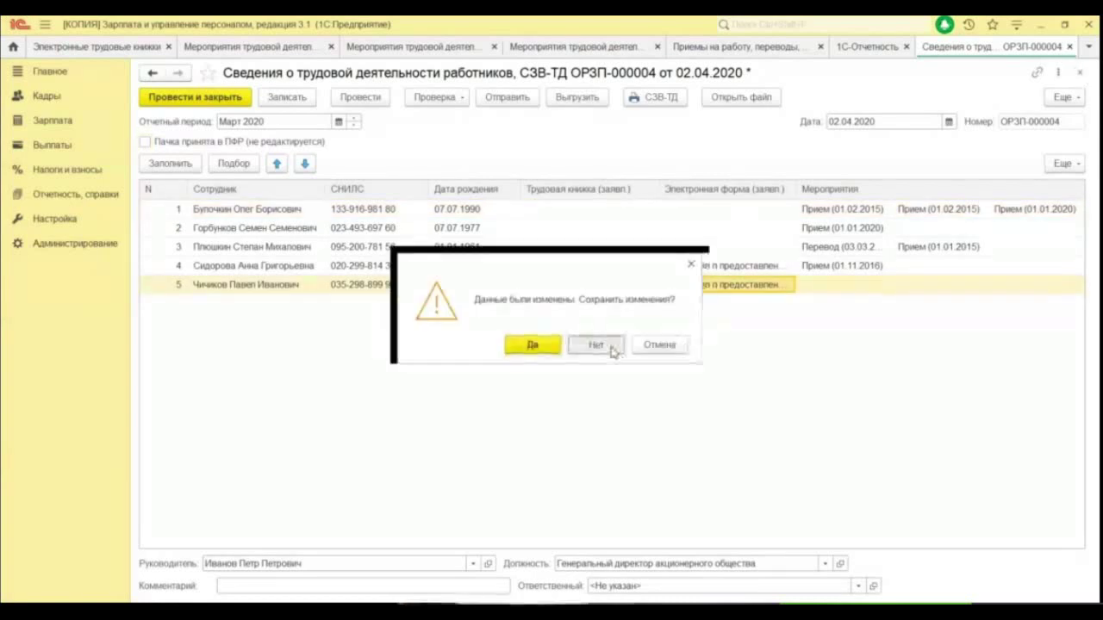
pyautogui.click(597, 343)
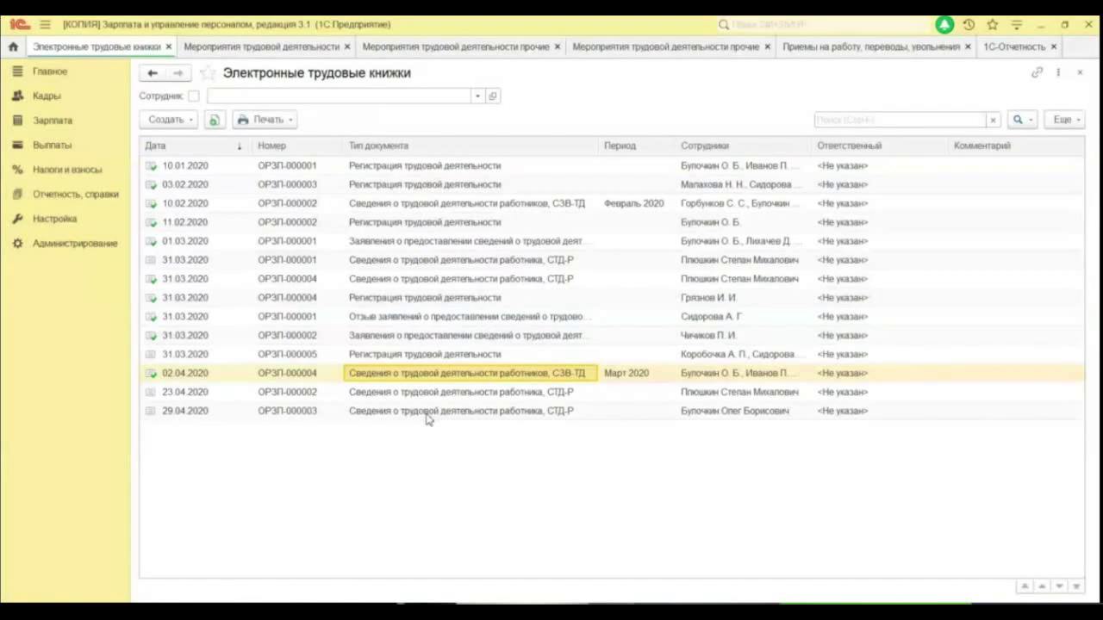